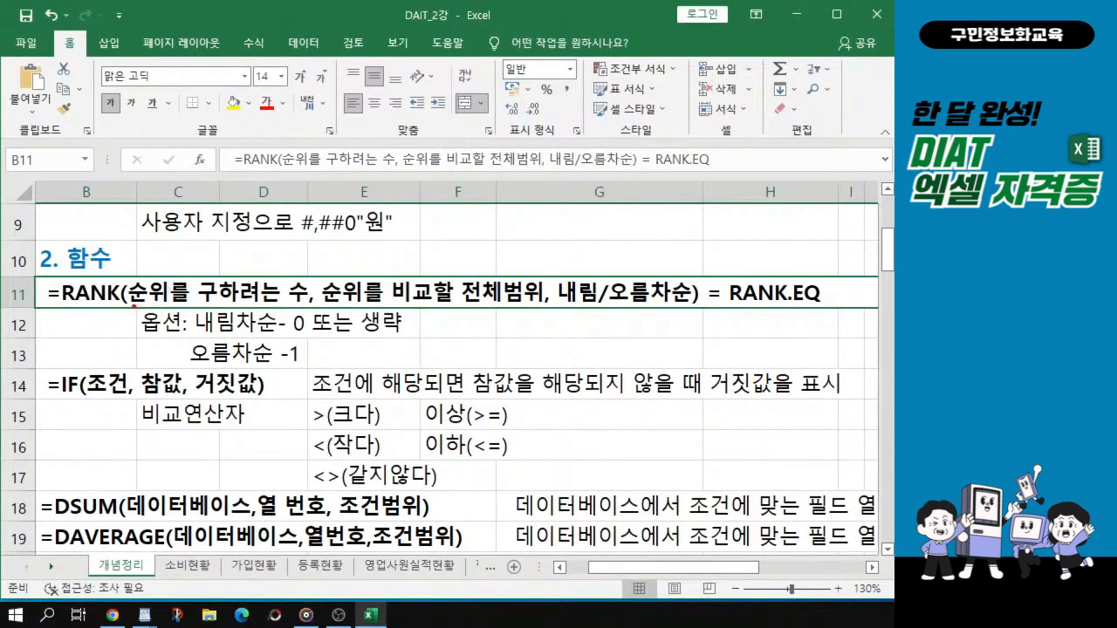
mouse_move(190, 266)
left_mouse_down()
mouse_move(197, 274)
mouse_move(214, 250)
left_mouse_up()
mouse_move(536, 306)
left_mouse_down()
mouse_move(485, 290)
mouse_move(536, 282)
mouse_move(541, 308)
left_mouse_up()
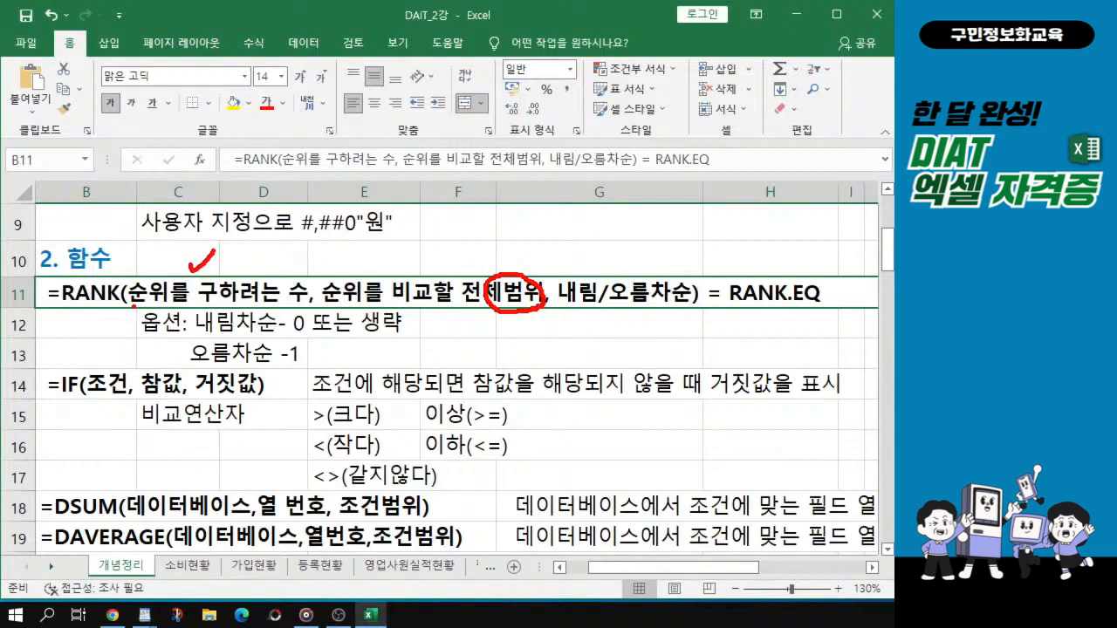
left_click_drag(497, 260, 525, 225)
left_click_drag(489, 314, 535, 315)
left_click_drag(596, 259, 666, 224)
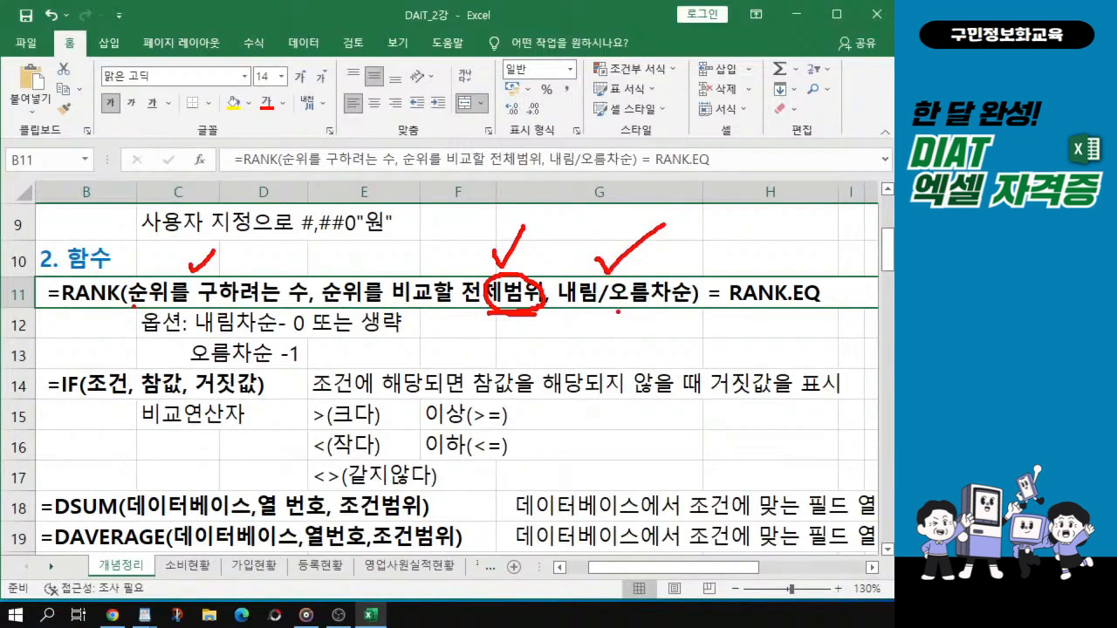
left_click_drag(646, 304, 647, 321)
mouse_move(582, 312)
left_mouse_down()
mouse_move(582, 325)
mouse_move(581, 314)
left_mouse_up()
key("Escape")
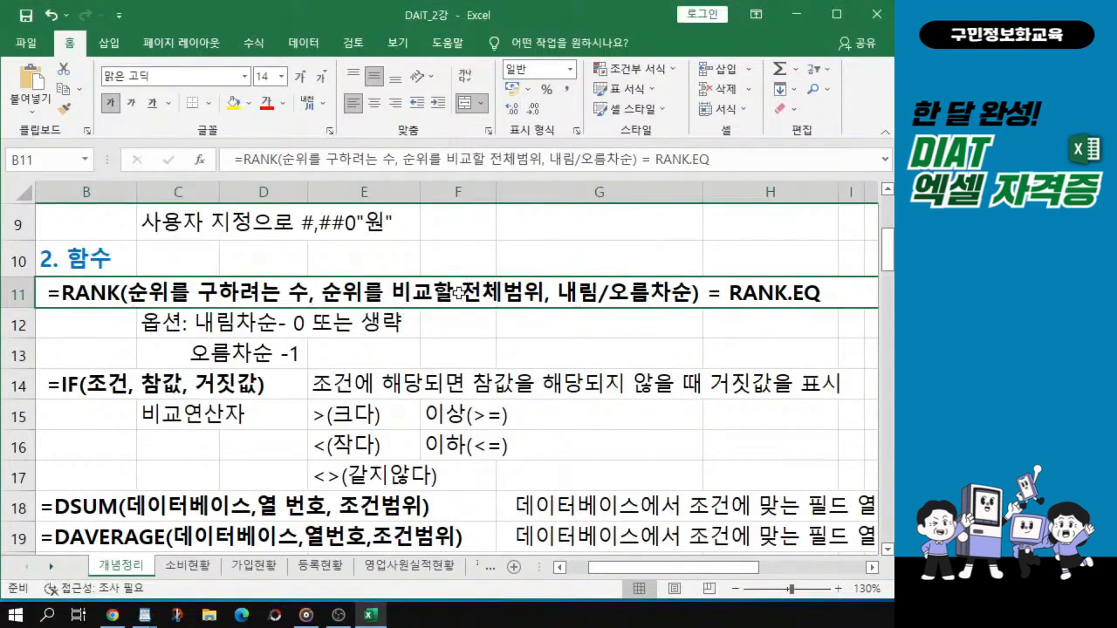
Widen the 3사분기 column (F) in the sales table enough to show its full numbers
key("ctrl")
scroll(640, 436, "down", 5)
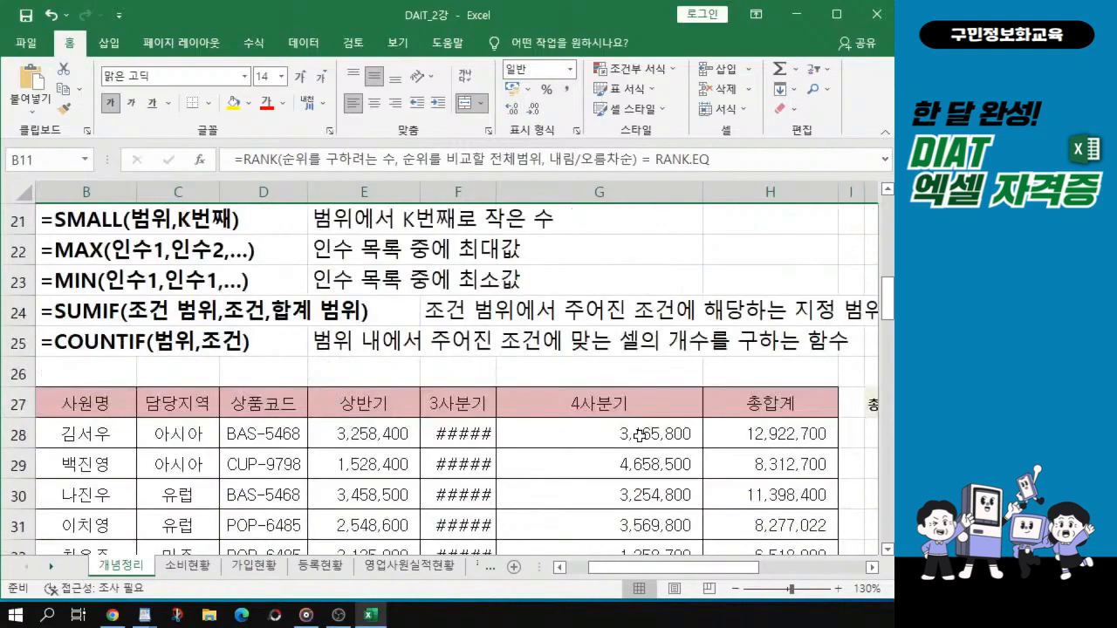
left_click_drag(726, 569, 790, 576)
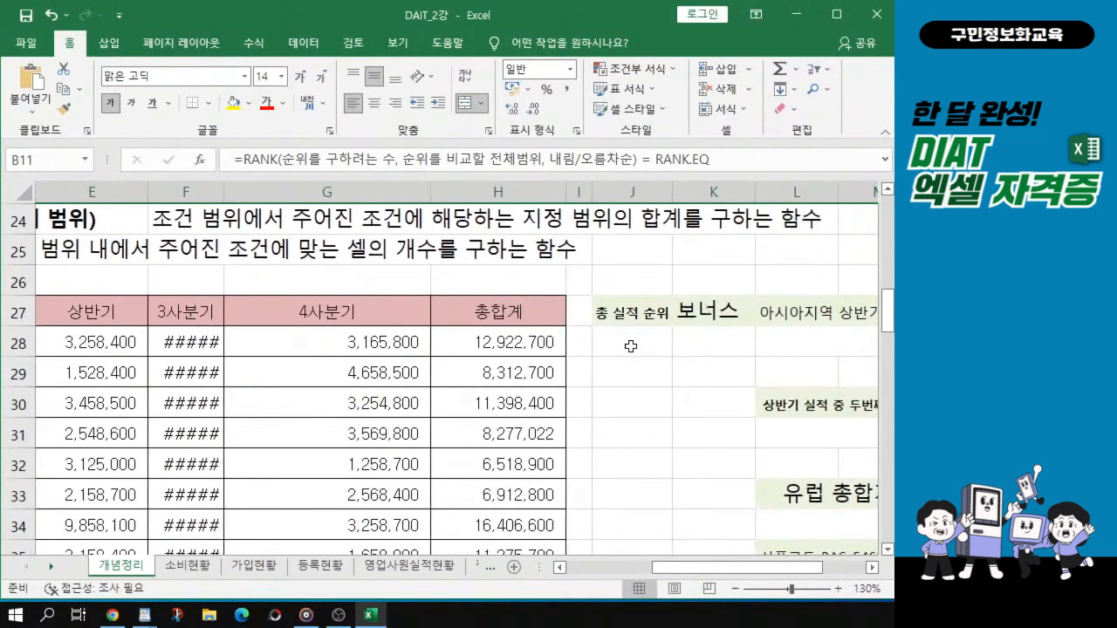
left_click(631, 345)
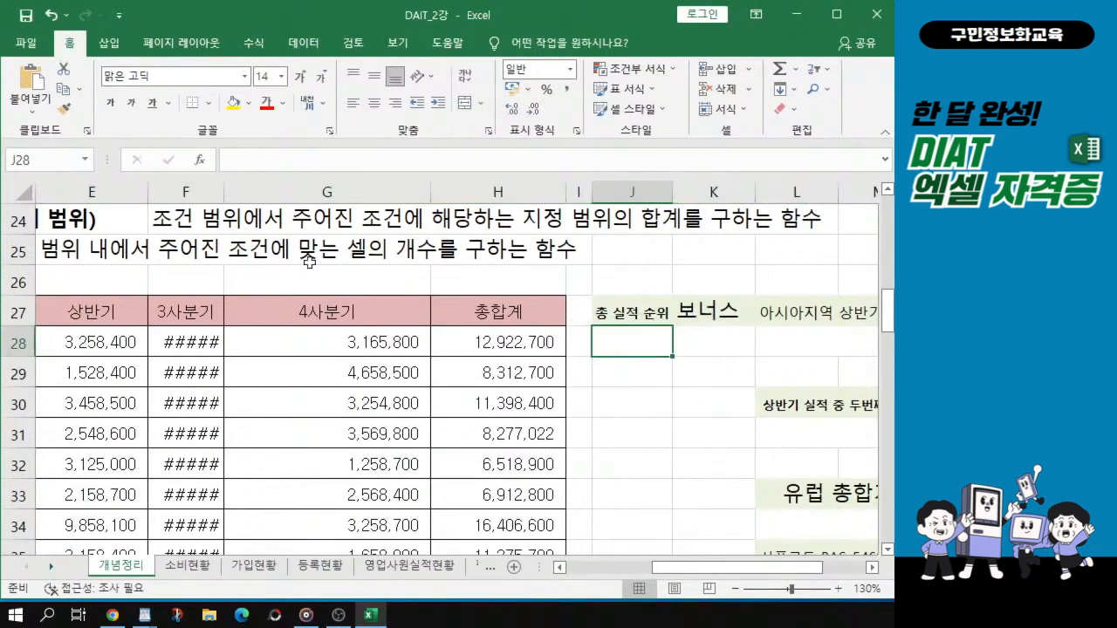
left_click_drag(224, 190, 246, 188)
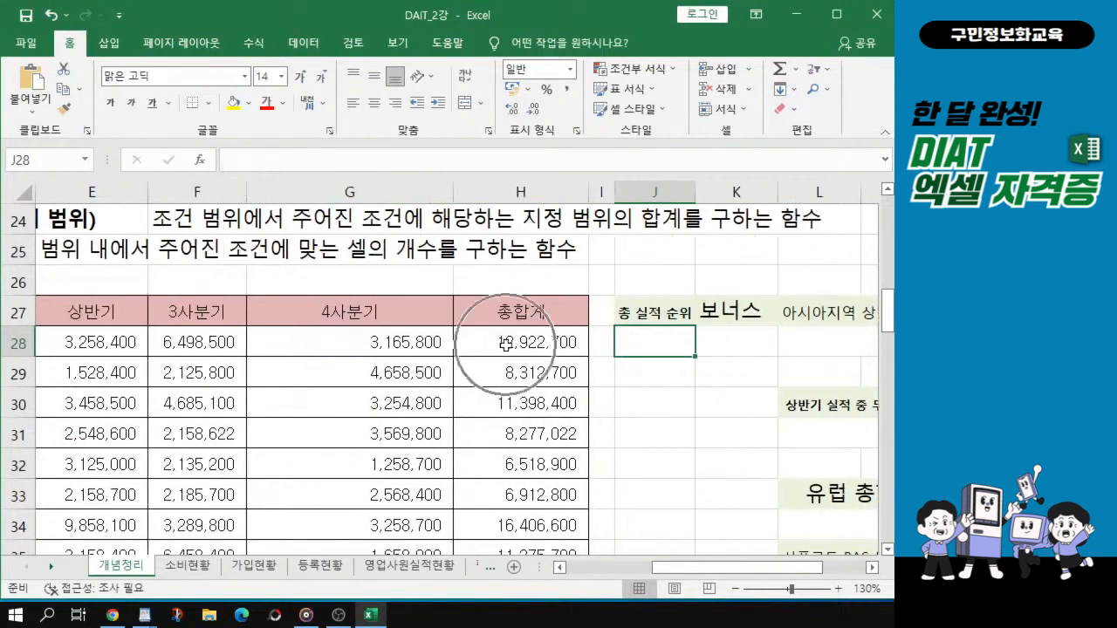
Examine the 총합계 values in H28:H37 as the individual values to rank and as the full comparison range
scroll(506, 343, "down", 1)
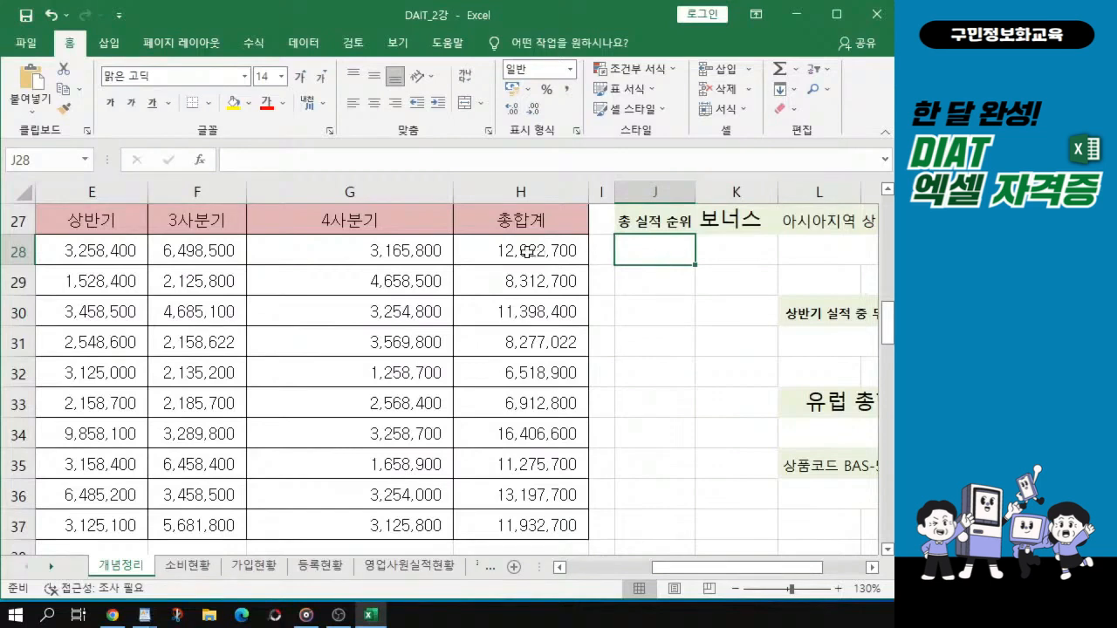
left_click(527, 251)
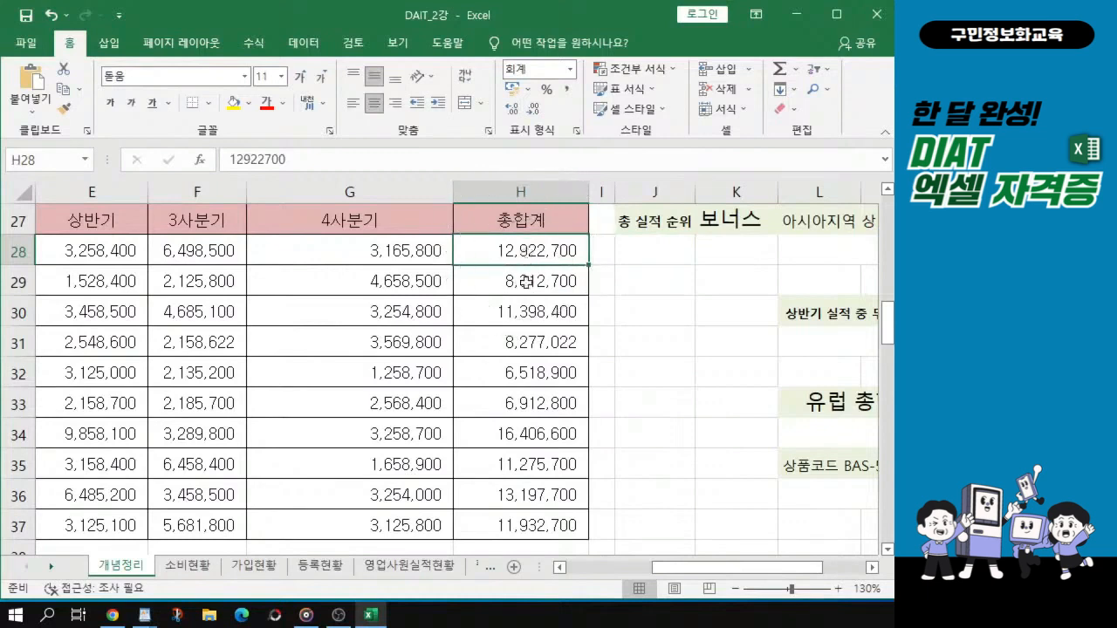
left_click(526, 281)
left_click(518, 320)
left_click(515, 353)
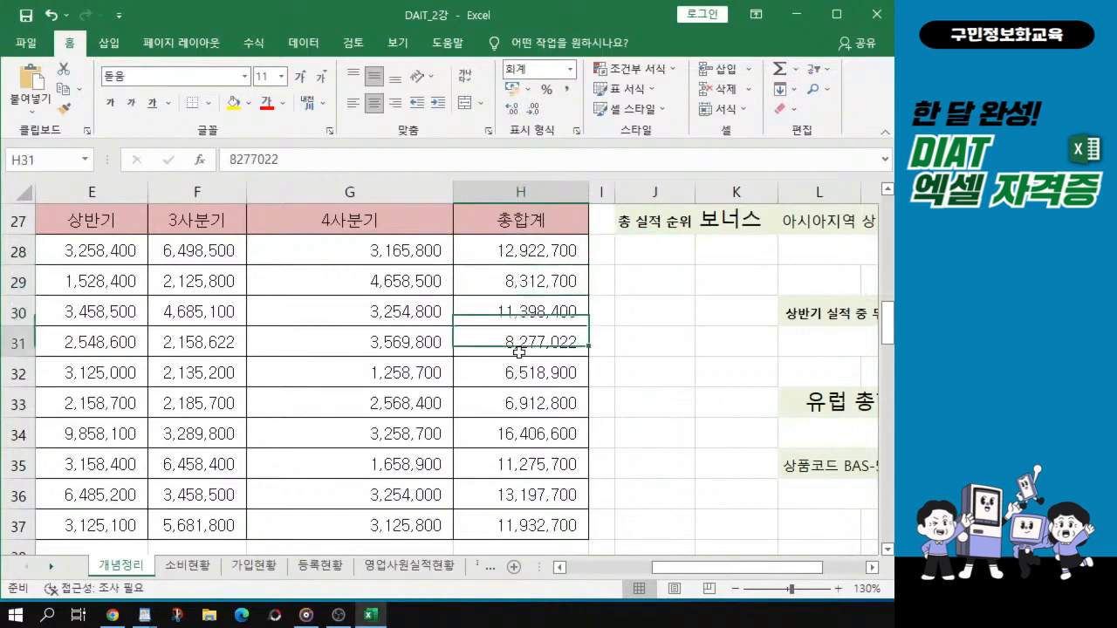
left_click(532, 251)
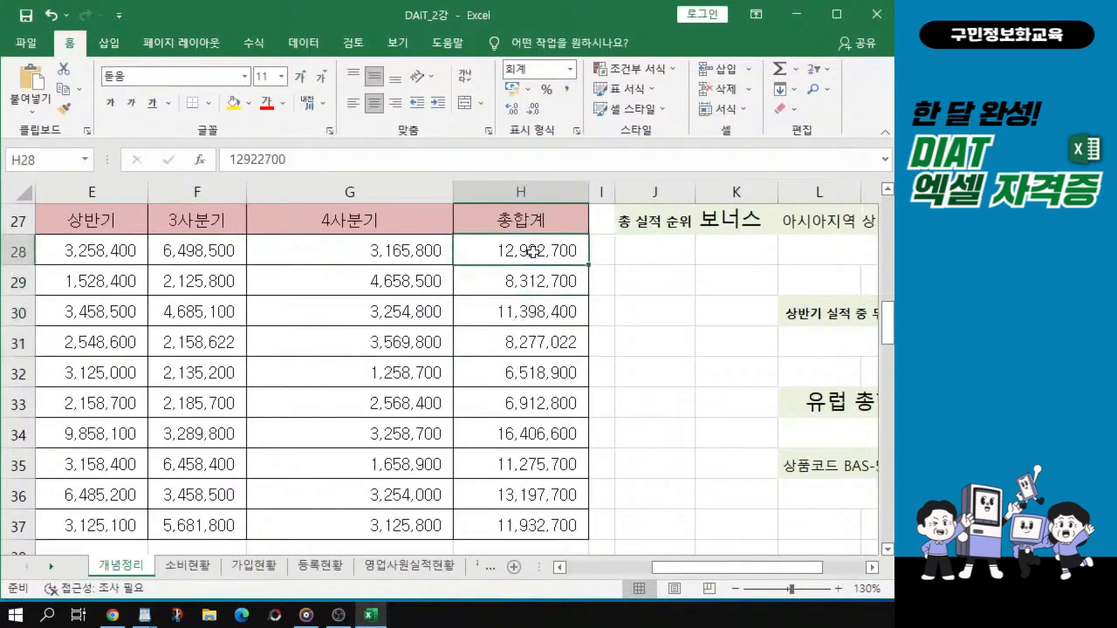
left_click_drag(532, 251, 532, 397)
left_click(544, 245)
mouse_move(670, 255)
left_mouse_down()
mouse_move(669, 532)
mouse_move(671, 245)
left_mouse_up()
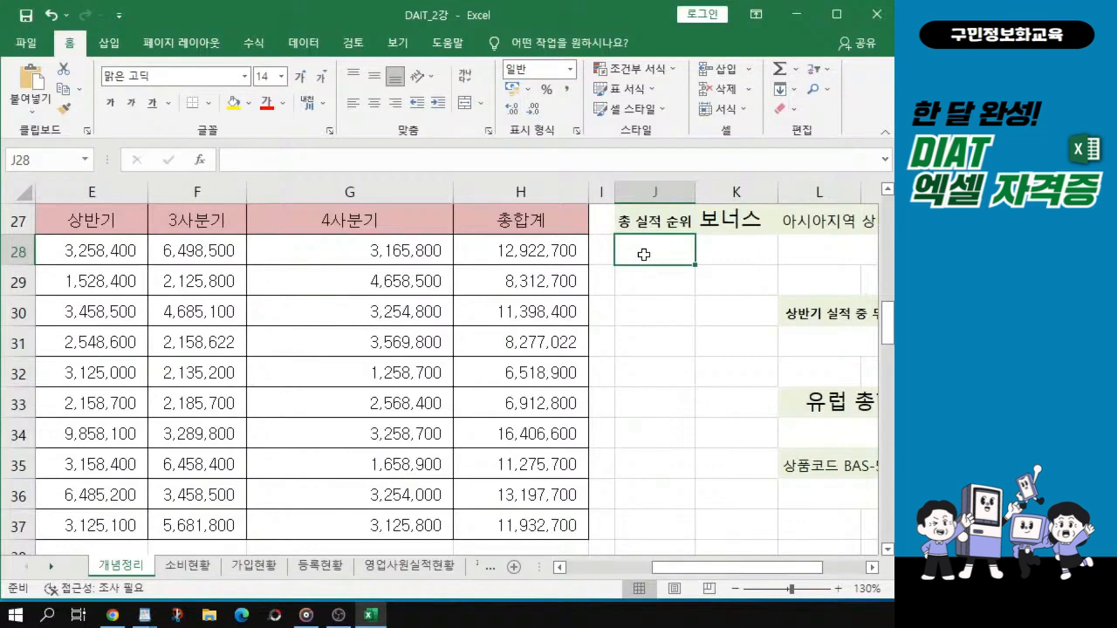
left_click(535, 248)
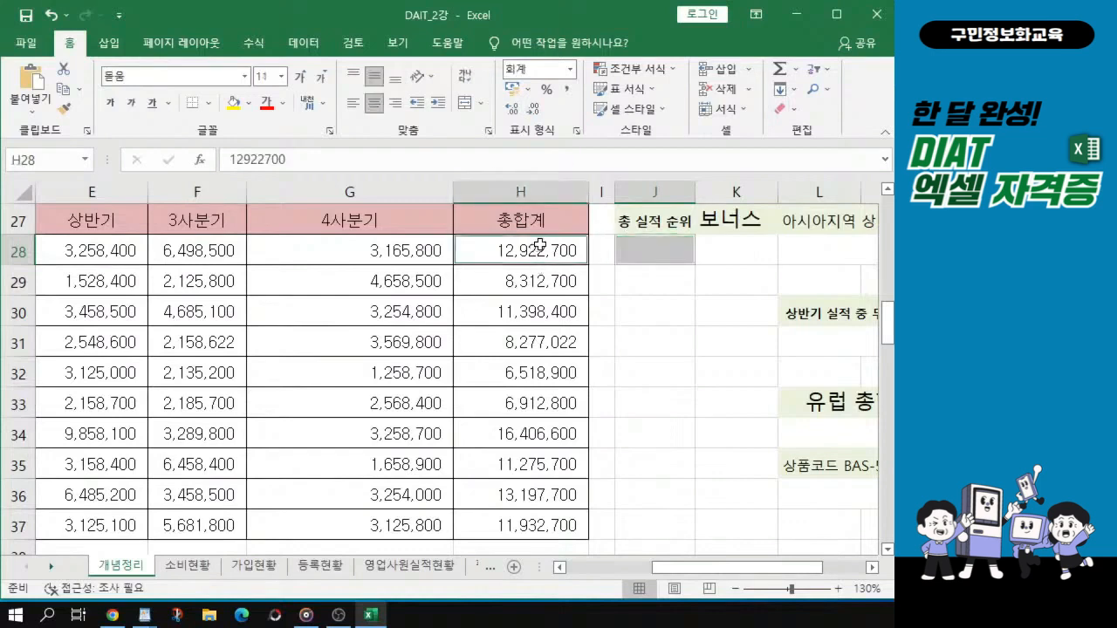
left_click_drag(542, 247, 556, 521)
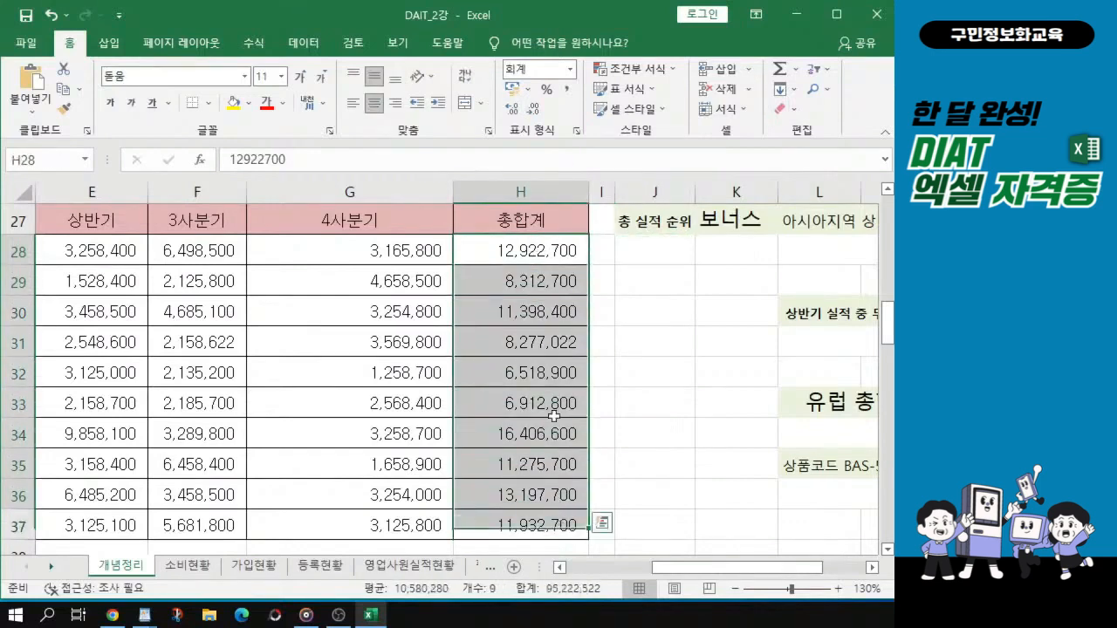
left_click_drag(554, 249, 568, 521)
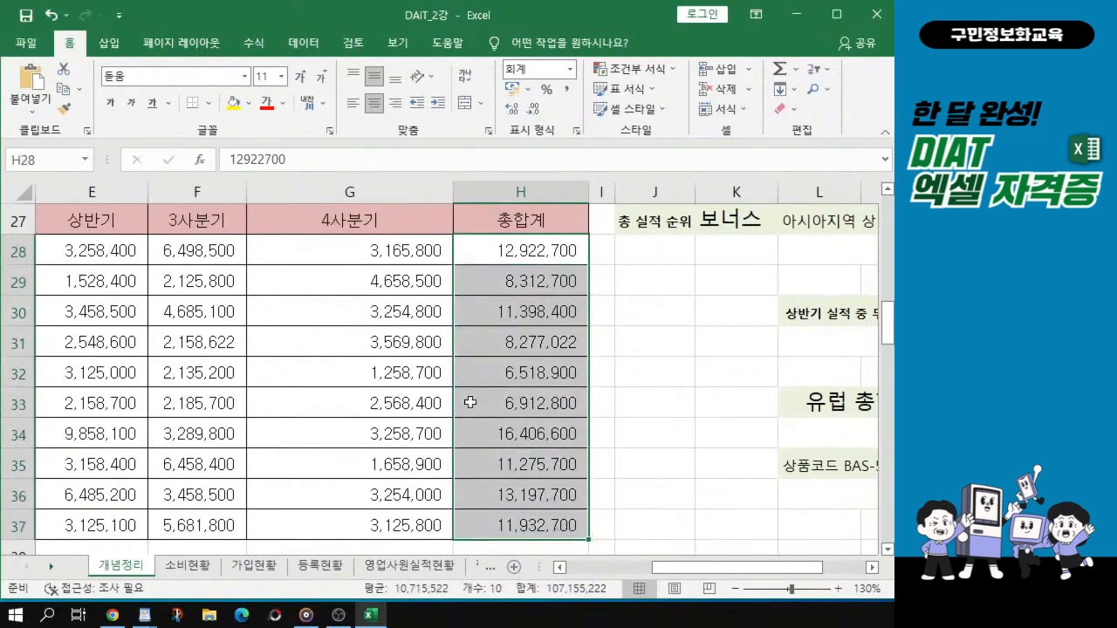
key("ctrl+q")
left_click(512, 318)
Start a RANK.EQ formula in J28 under 총 실적 순위, using H28 as the number to rank
left_click(653, 246)
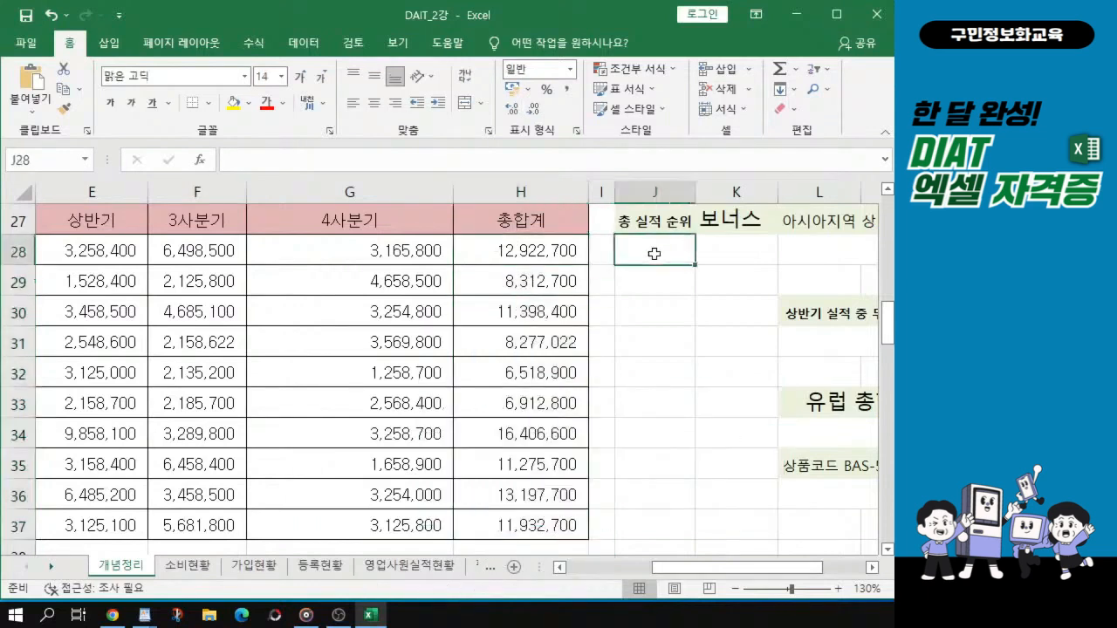
left_click(654, 253)
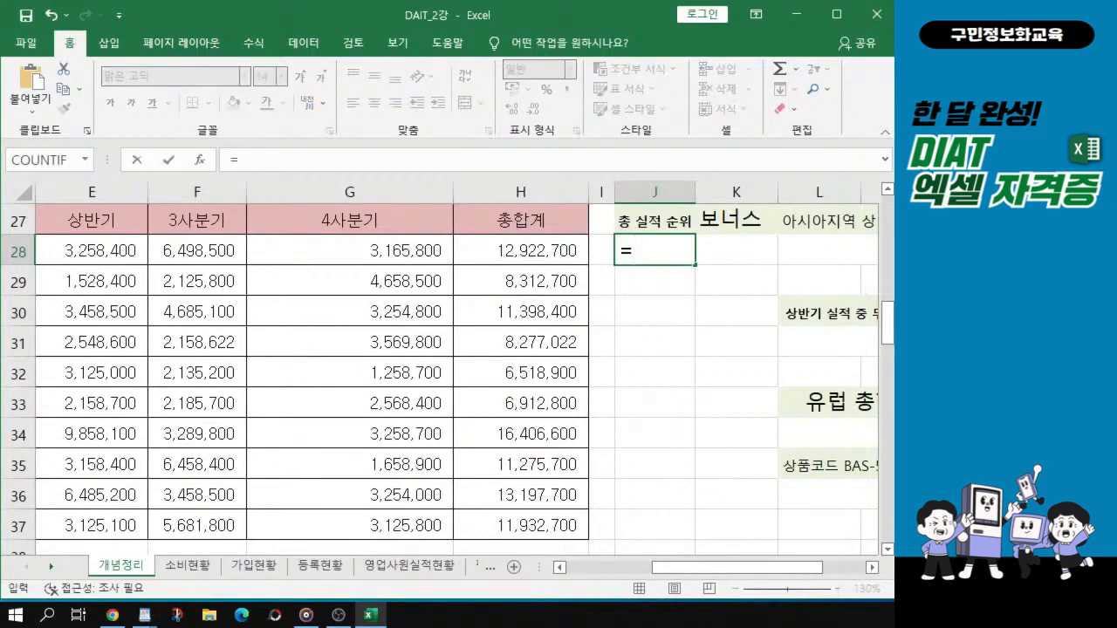
type("r")
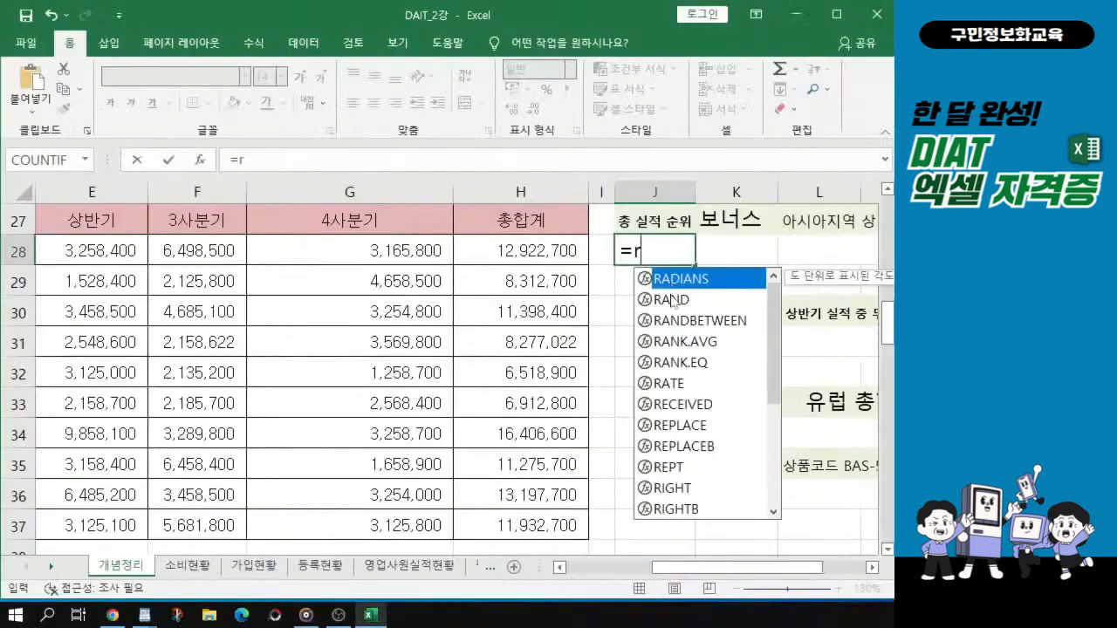
left_click(688, 363)
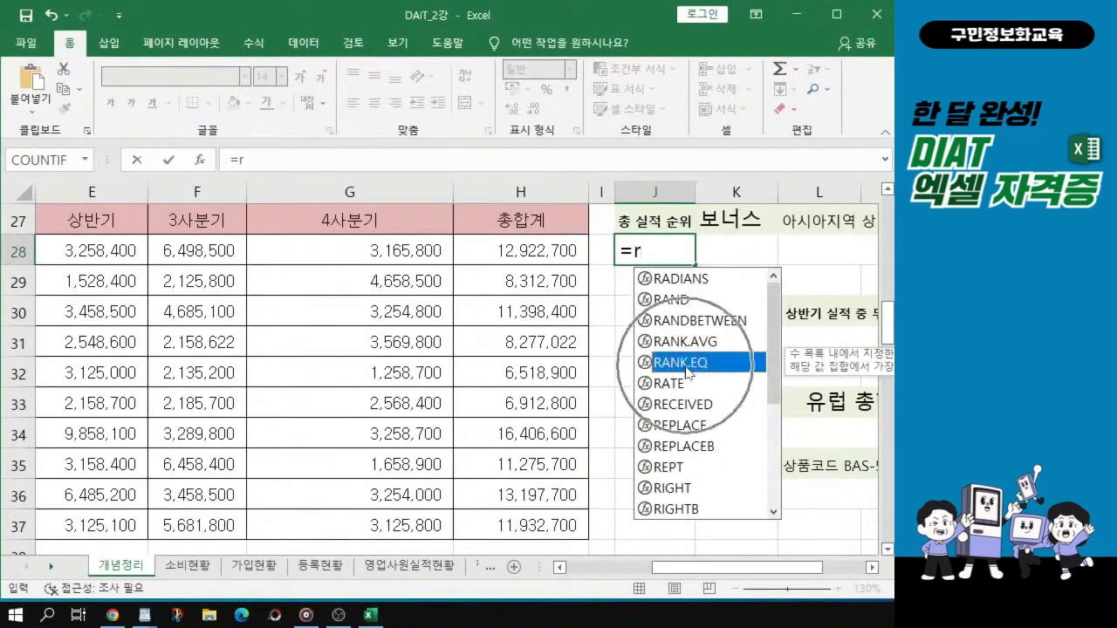
double_click(688, 363)
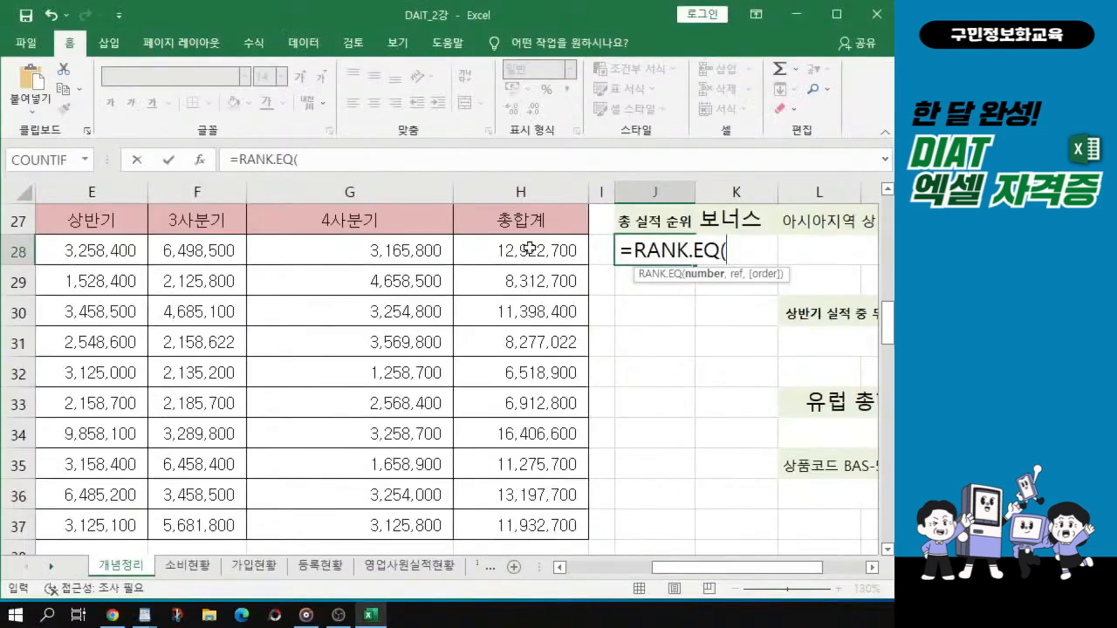
left_click(533, 251)
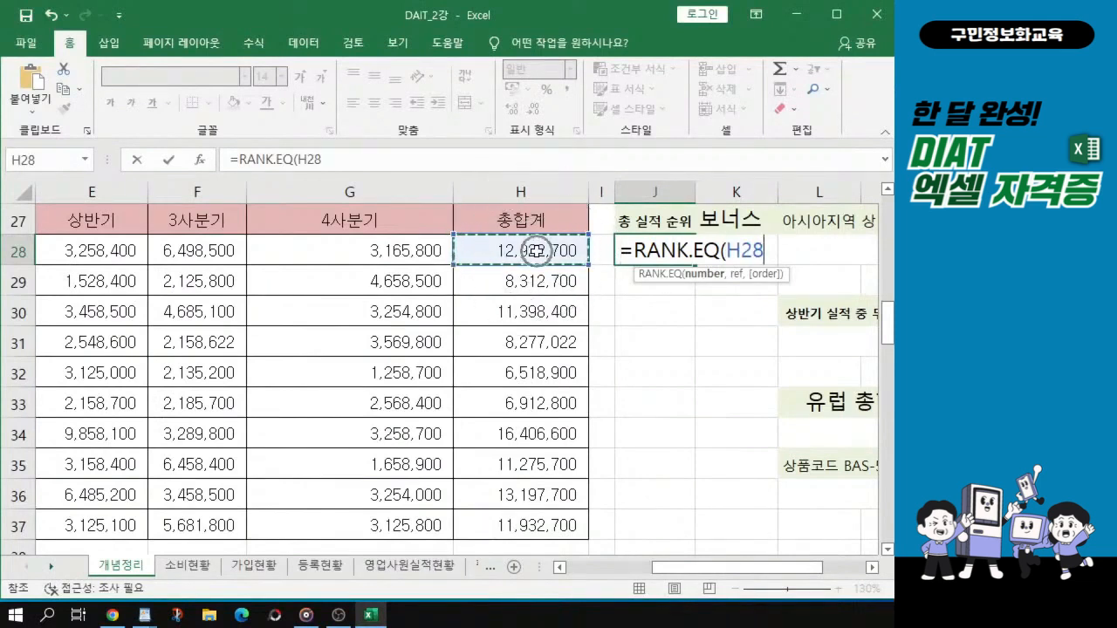
type(",")
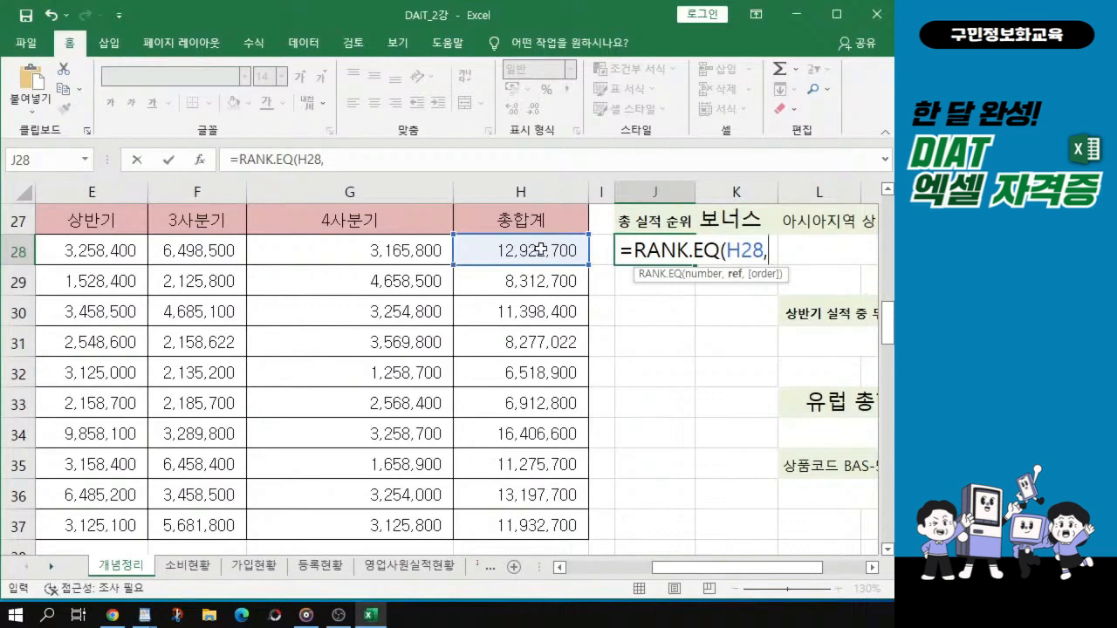
Add the absolute range $H$28:$H$37 as the comparison range and 0 for descending order, then close the formula
left_click(542, 250)
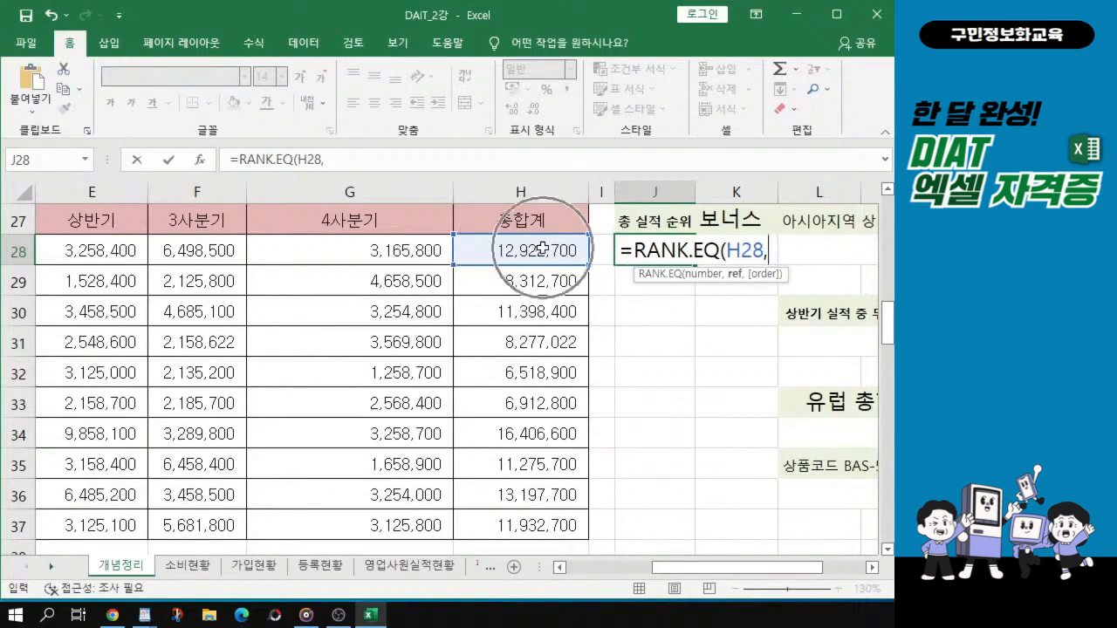
left_click_drag(542, 250, 555, 524)
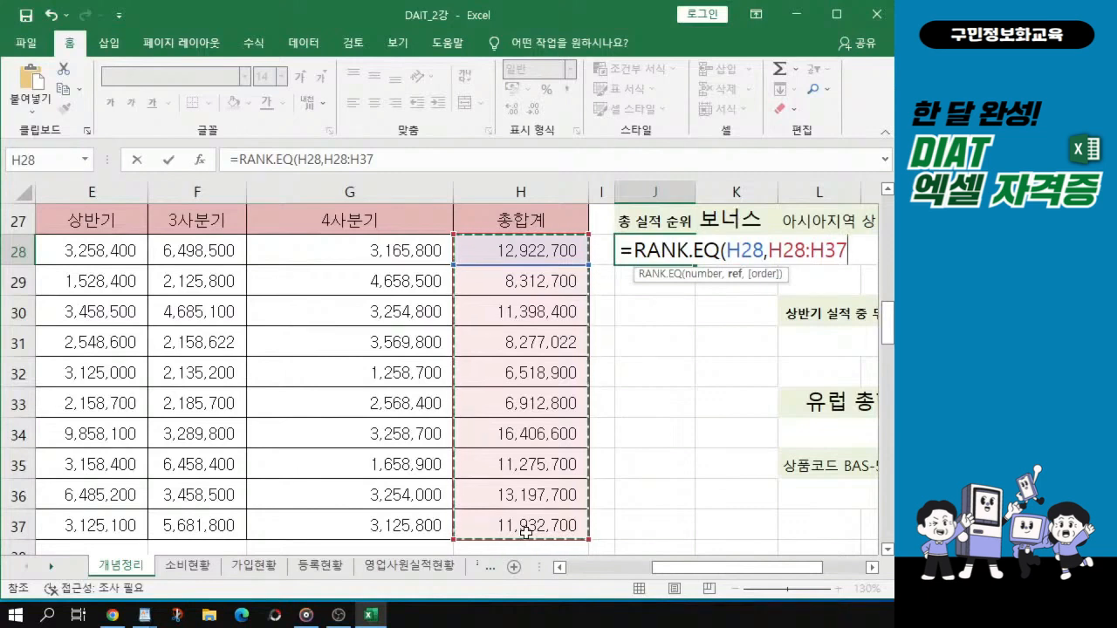
key("F4")
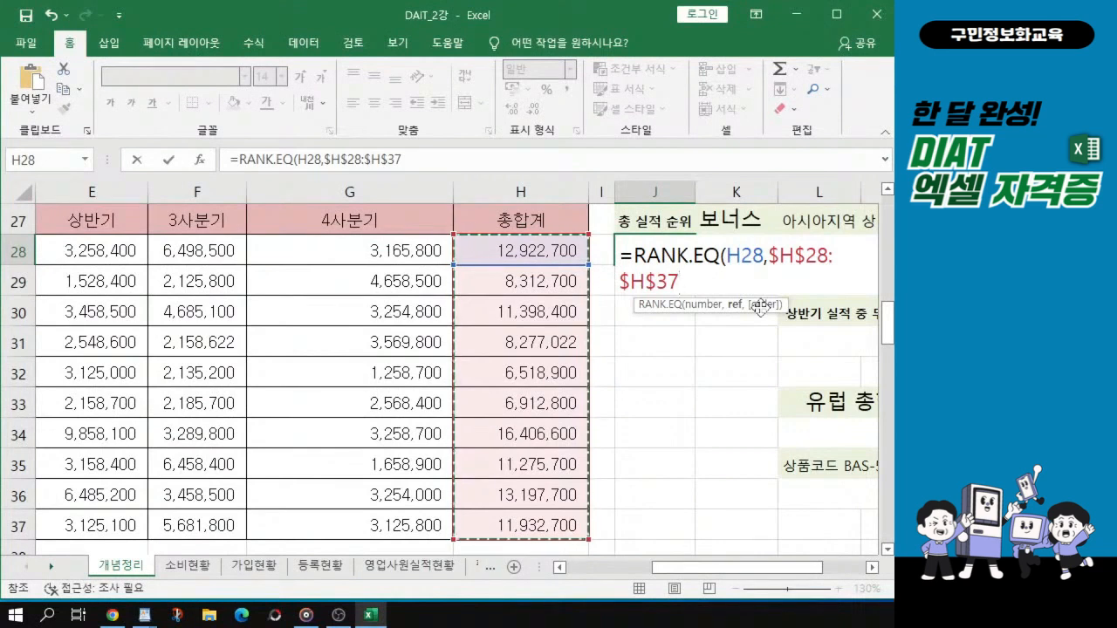
type(",")
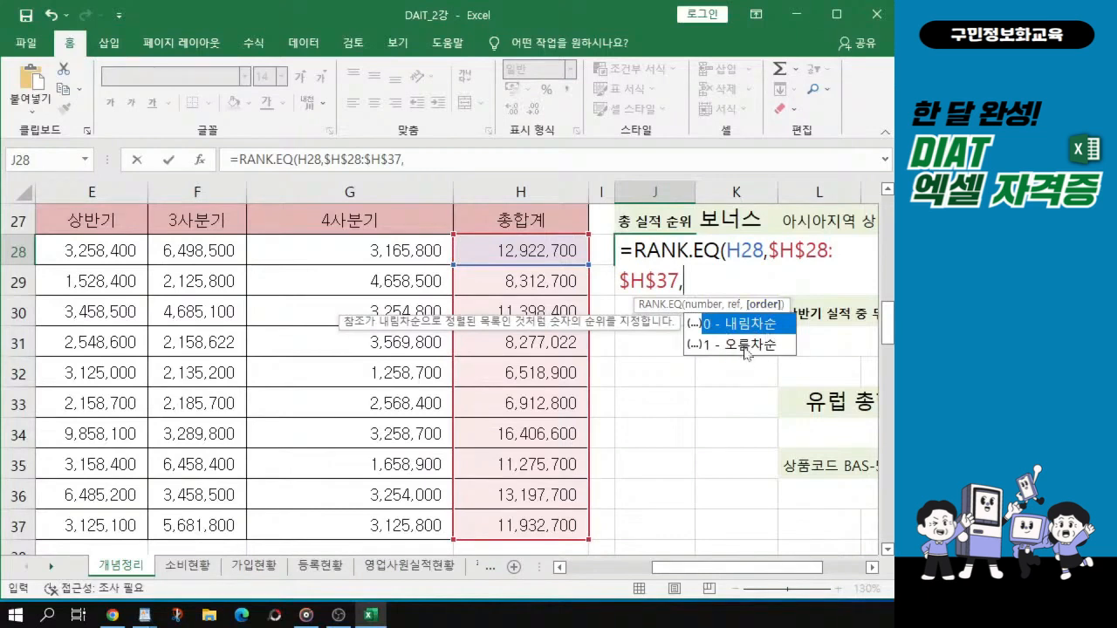
type("0")
type(")")
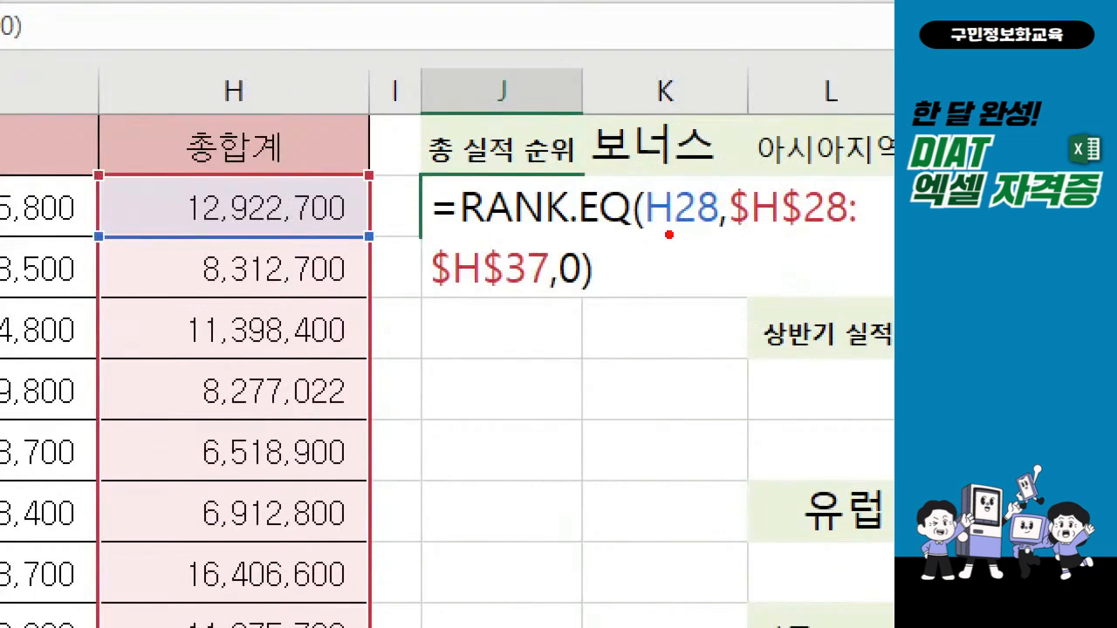
left_click_drag(647, 232, 717, 231)
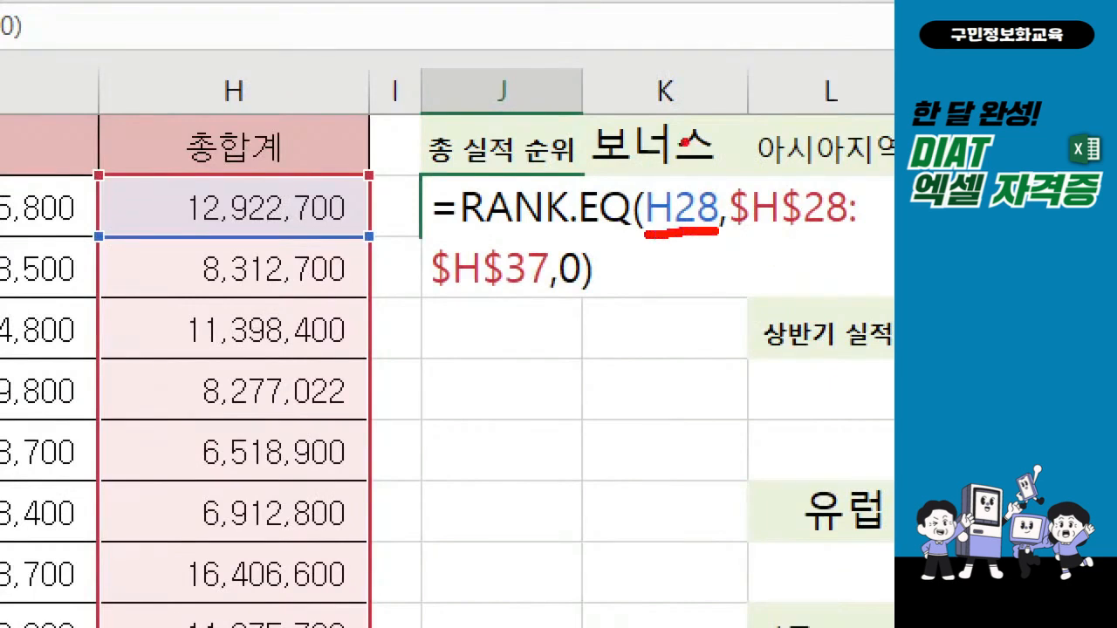
left_click_drag(668, 158, 720, 116)
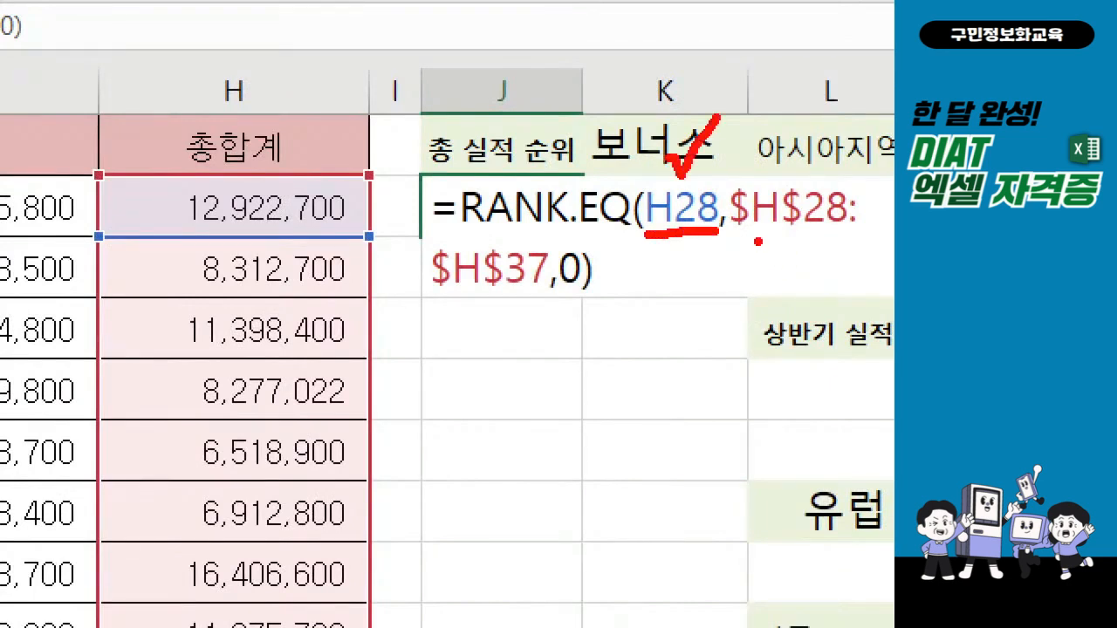
left_click_drag(750, 234, 812, 234)
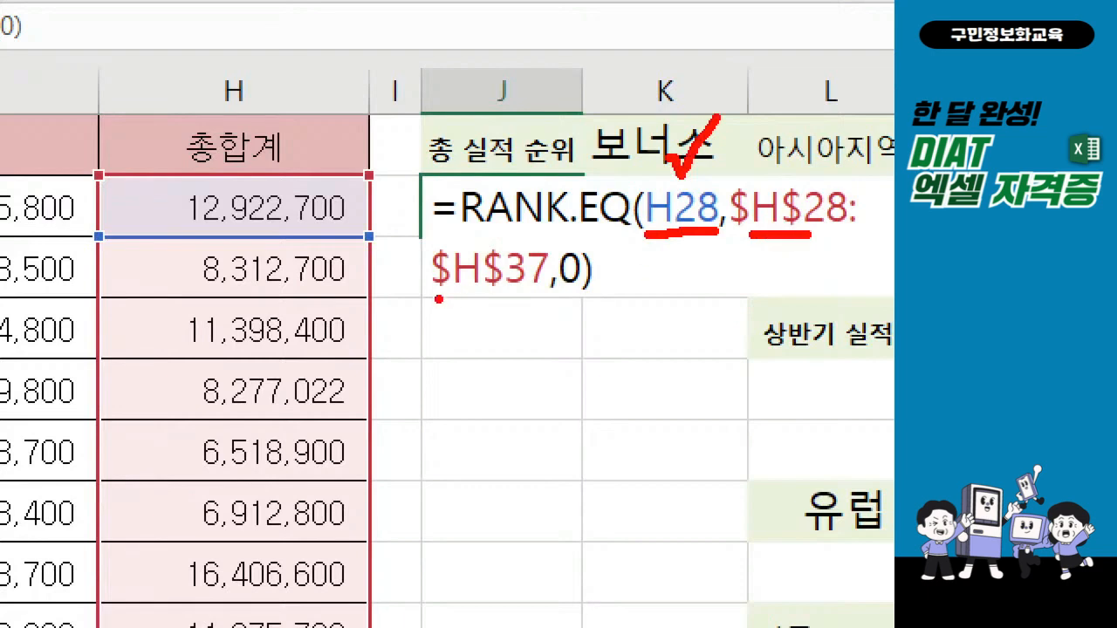
left_click_drag(439, 299, 511, 297)
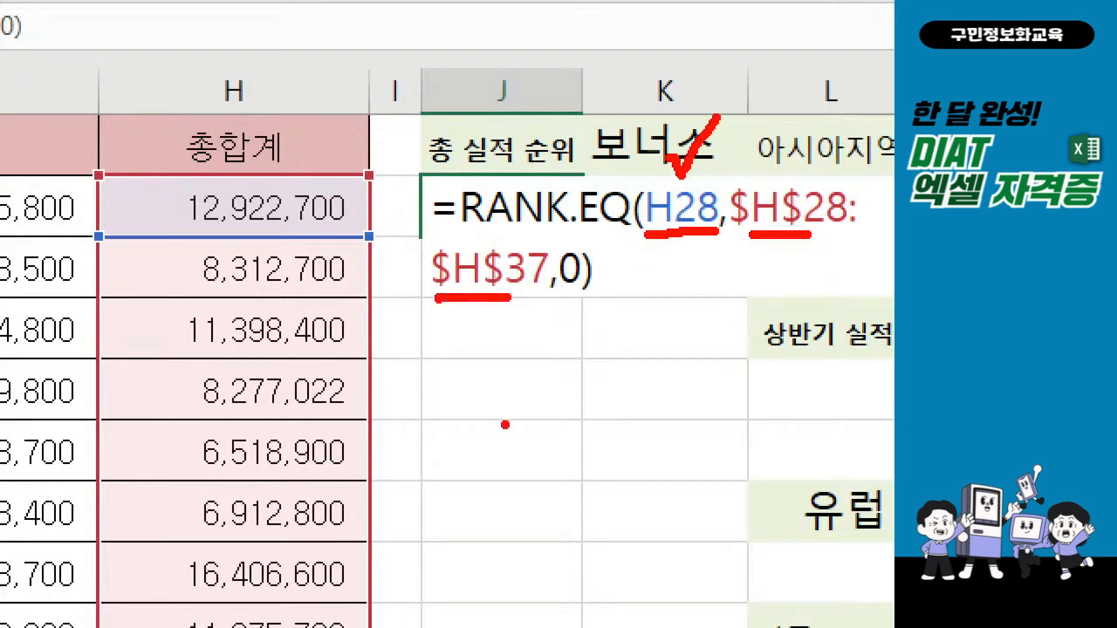
left_click_drag(561, 298, 594, 299)
key("Escape")
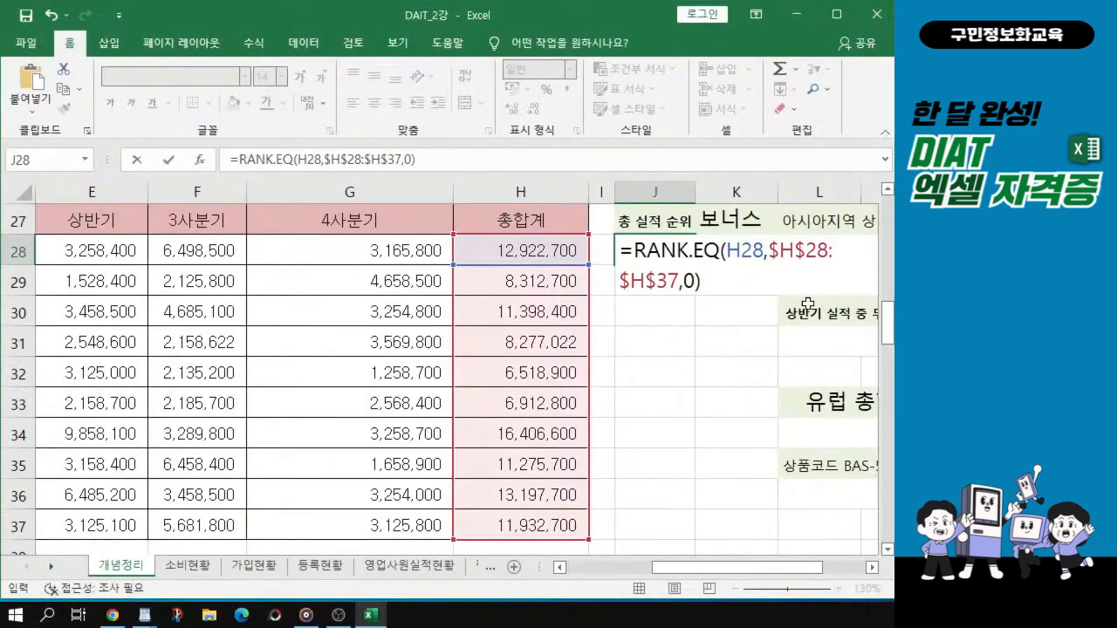
Commit the rank formula in J28 and fill it down through J37
key("Return")
key("ctrl")
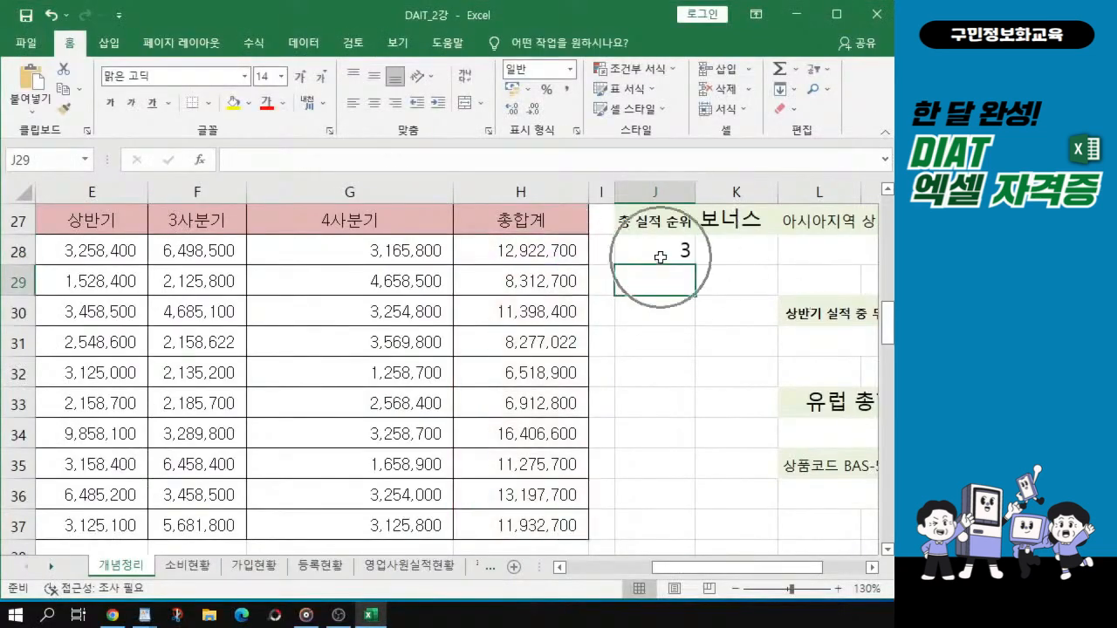
left_click(664, 255)
key("ctrl")
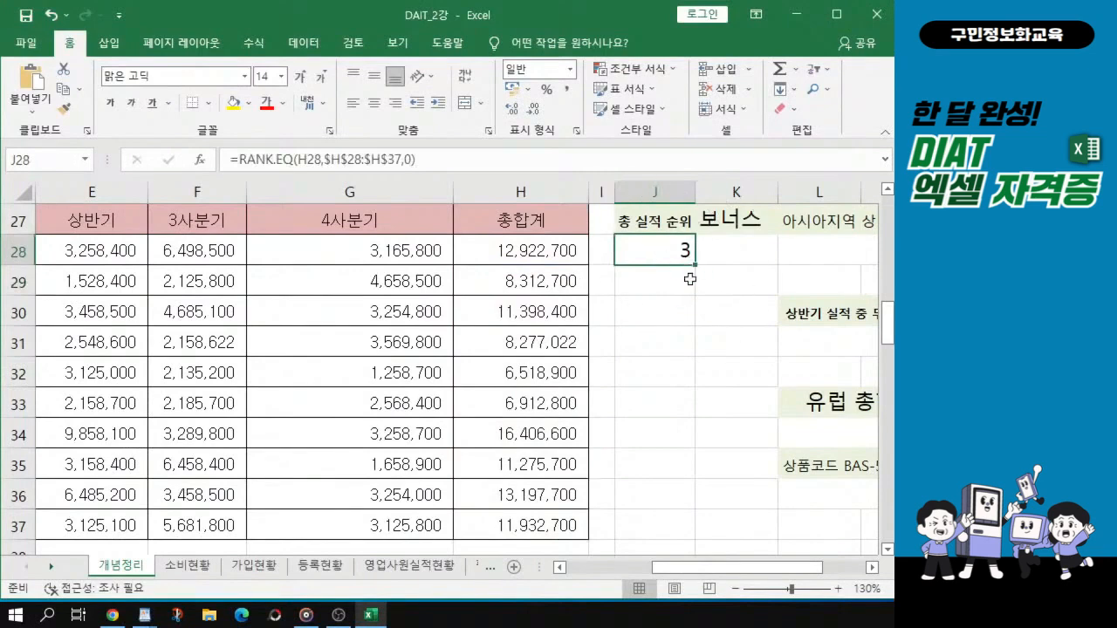
key("ctrl")
left_click_drag(696, 264, 694, 530)
left_click_drag(694, 550, 693, 448)
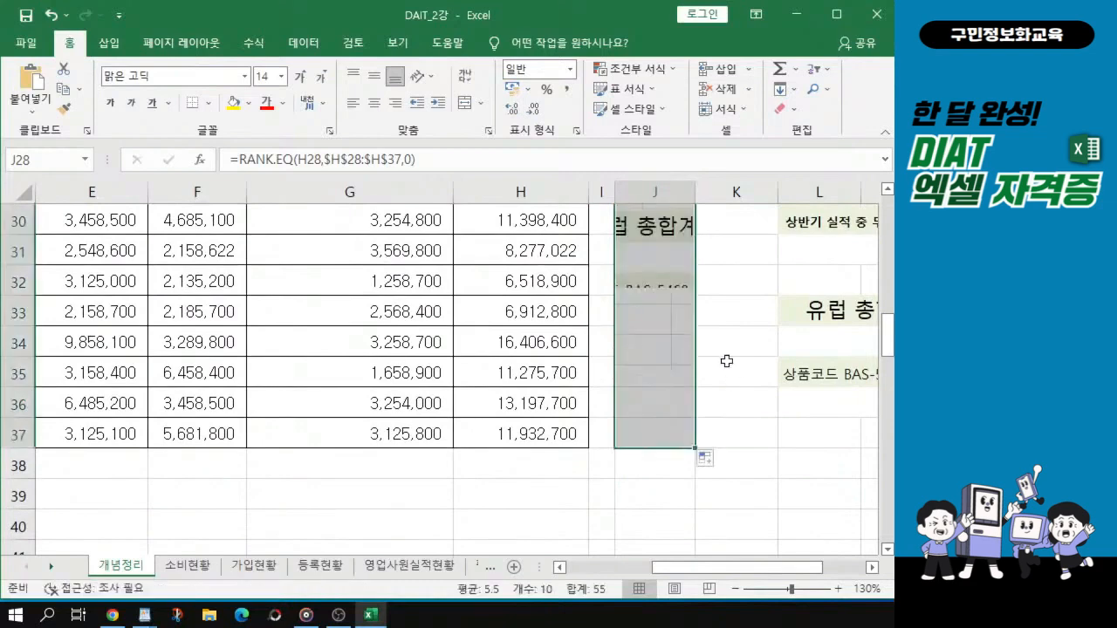
Examine the ranks filled into J28:J37, checking the formulas of several individual cells
scroll(680, 320, "up", 2)
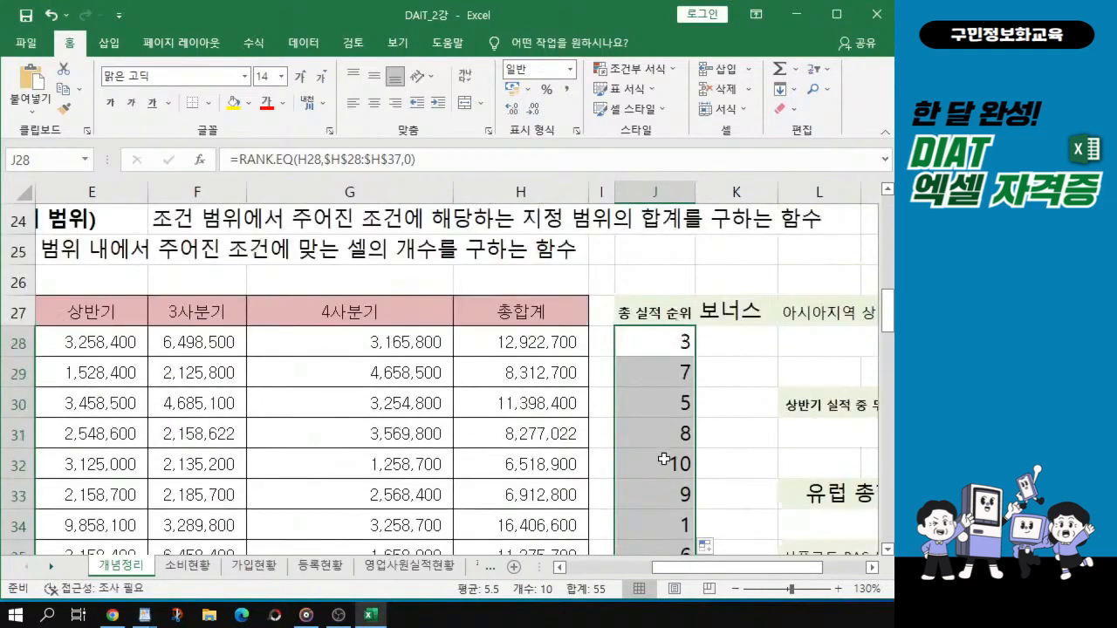
scroll(665, 459, "down", 1)
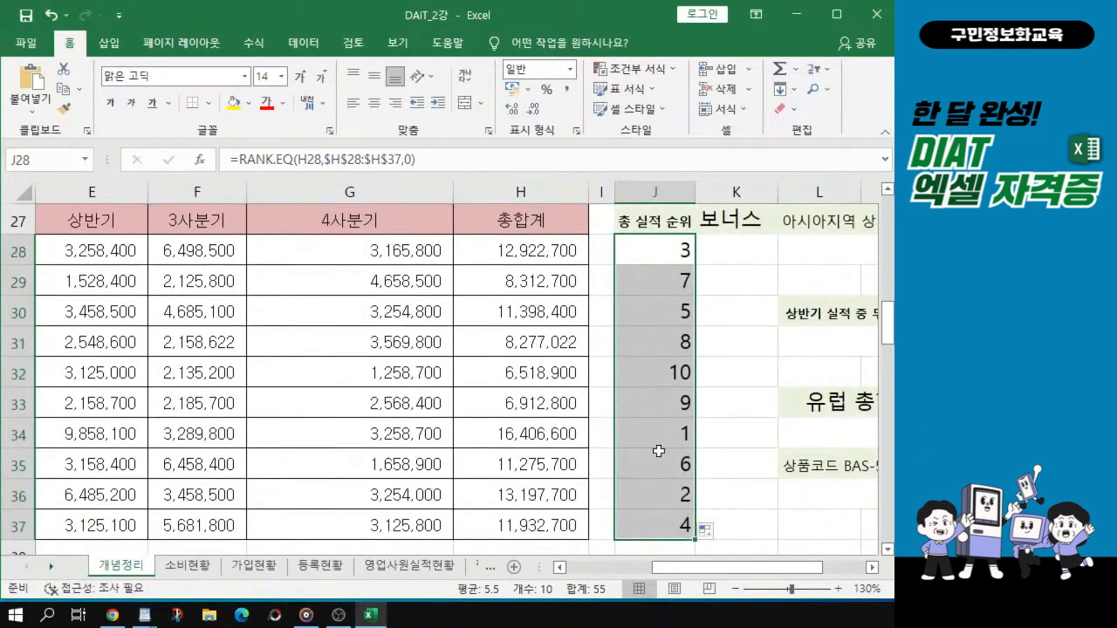
left_click(660, 436)
left_click(661, 376)
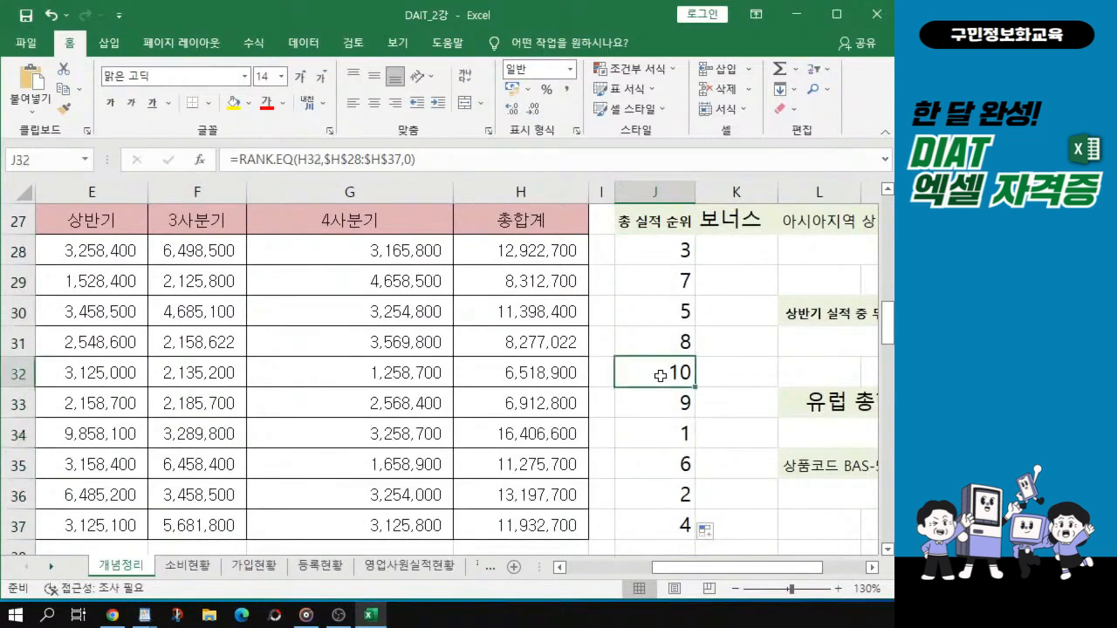
left_click(659, 431)
left_click(669, 280)
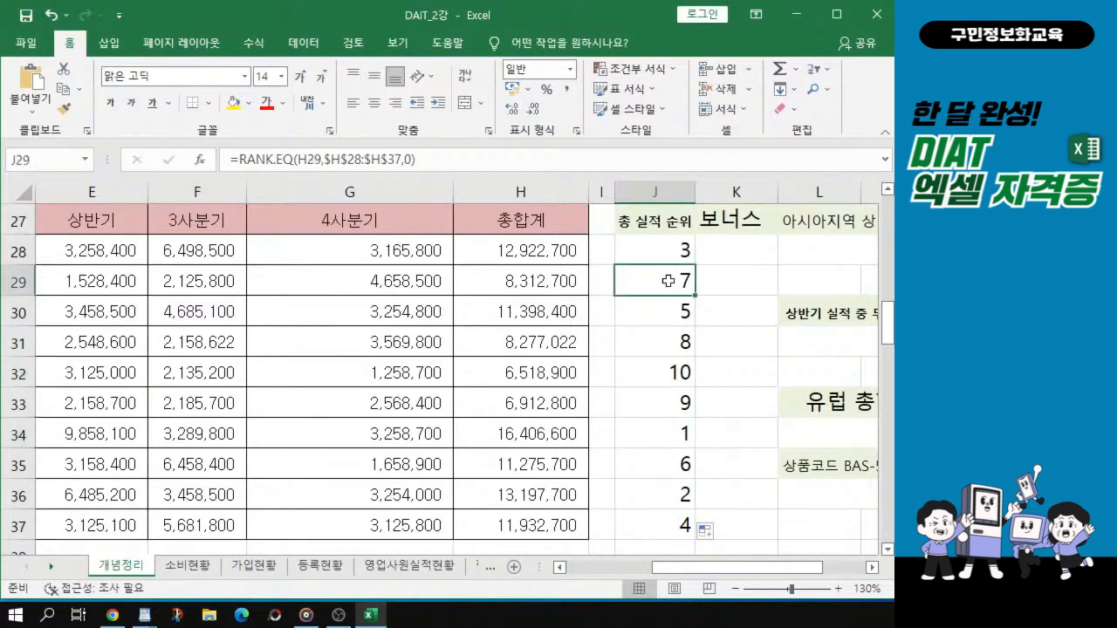
left_click(662, 317)
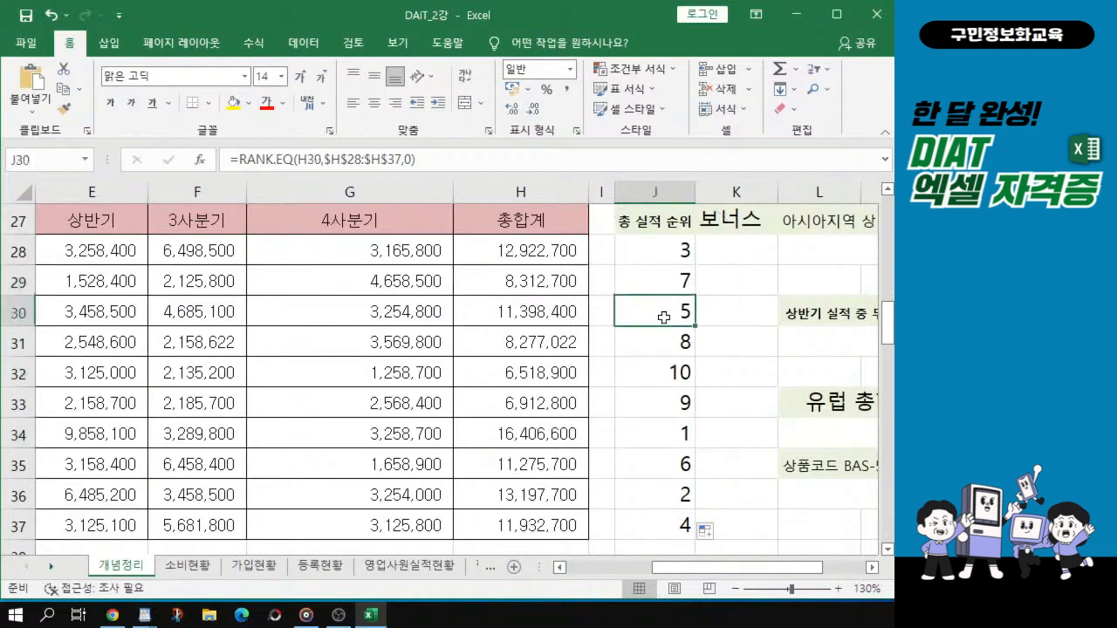
Review the IF function's syntax and argument notes in row 14 of the 함수 section
key("ctrl")
scroll(285, 299, "up", 1)
scroll(284, 300, "up", 3)
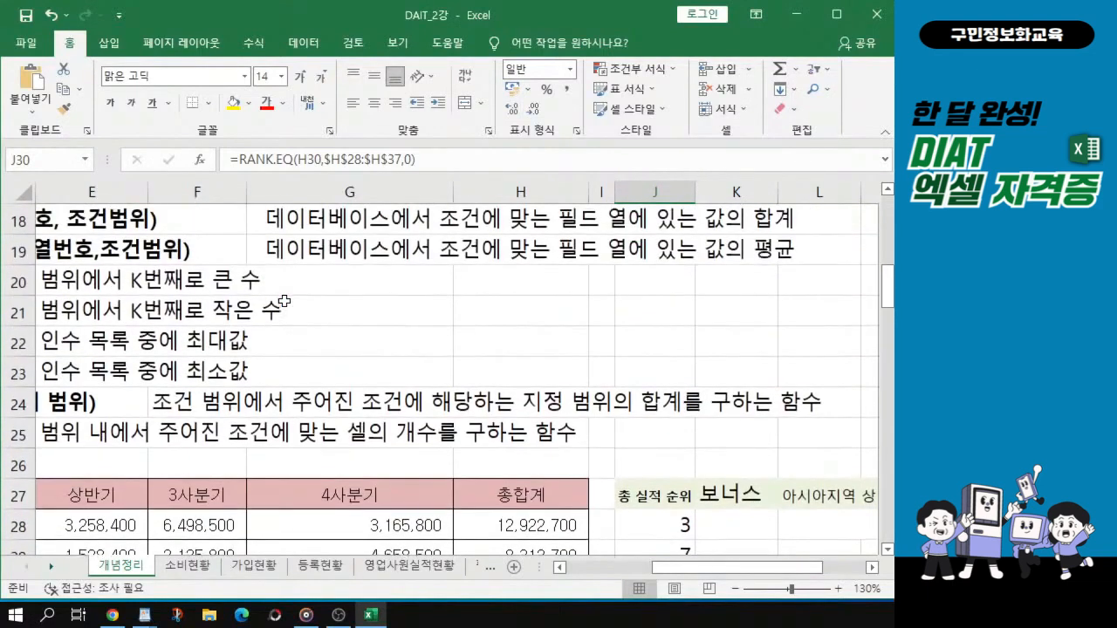
left_click_drag(686, 567, 586, 574)
scroll(190, 277, "up", 3)
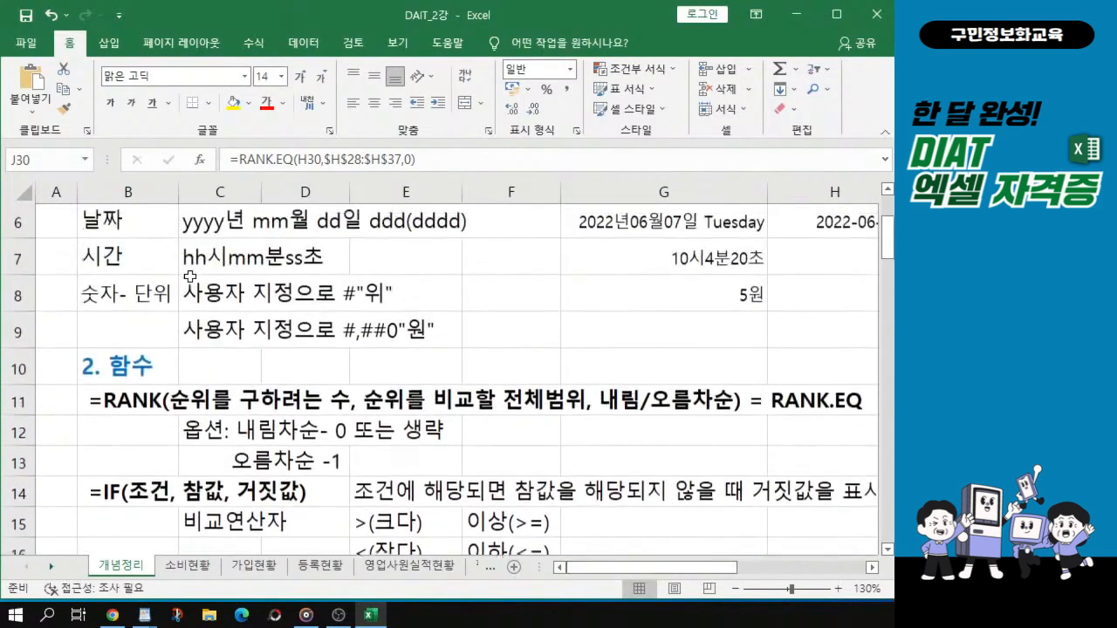
scroll(190, 277, "down", 1)
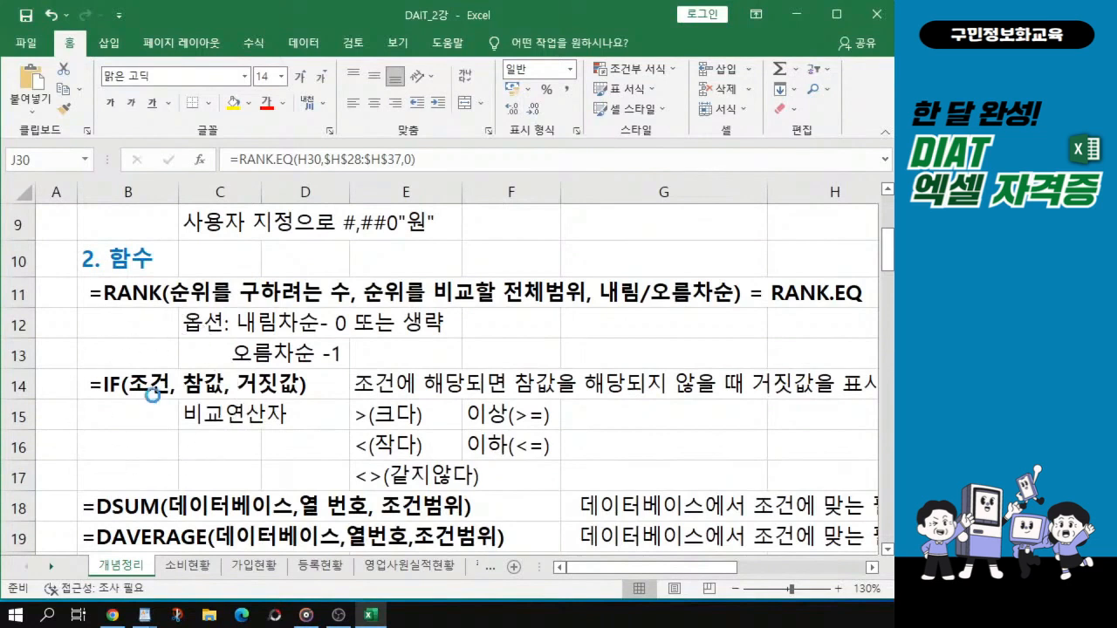
scroll(153, 395, "up", 1)
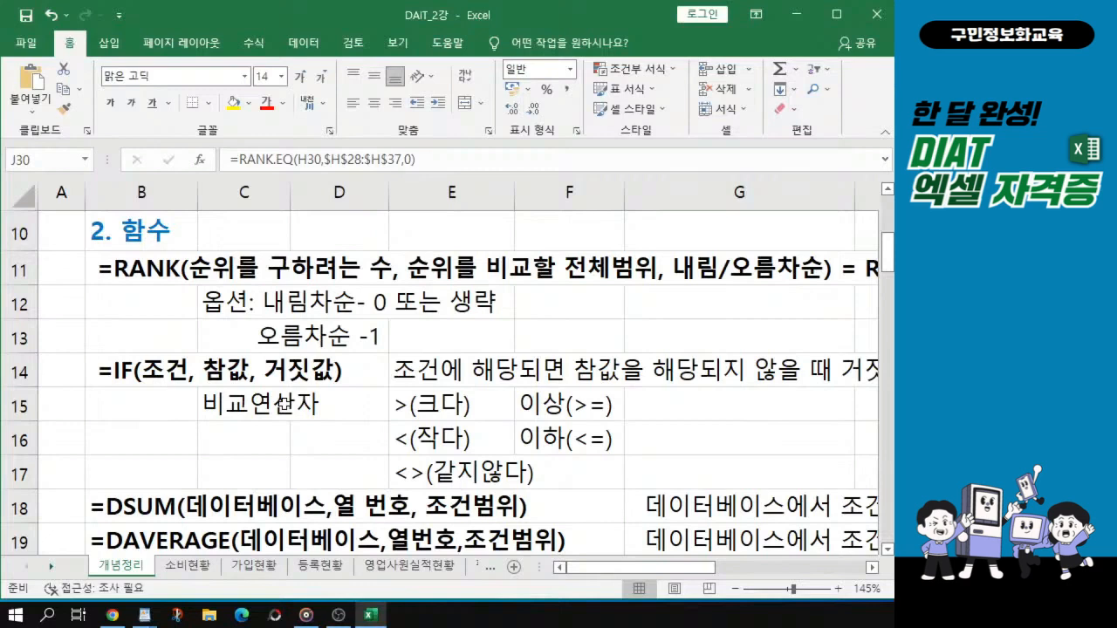
Examine the comparison operators in C15:F17, marking 이상, 이하 and the <> sign with temporary red annotations
left_click_drag(234, 404, 607, 467)
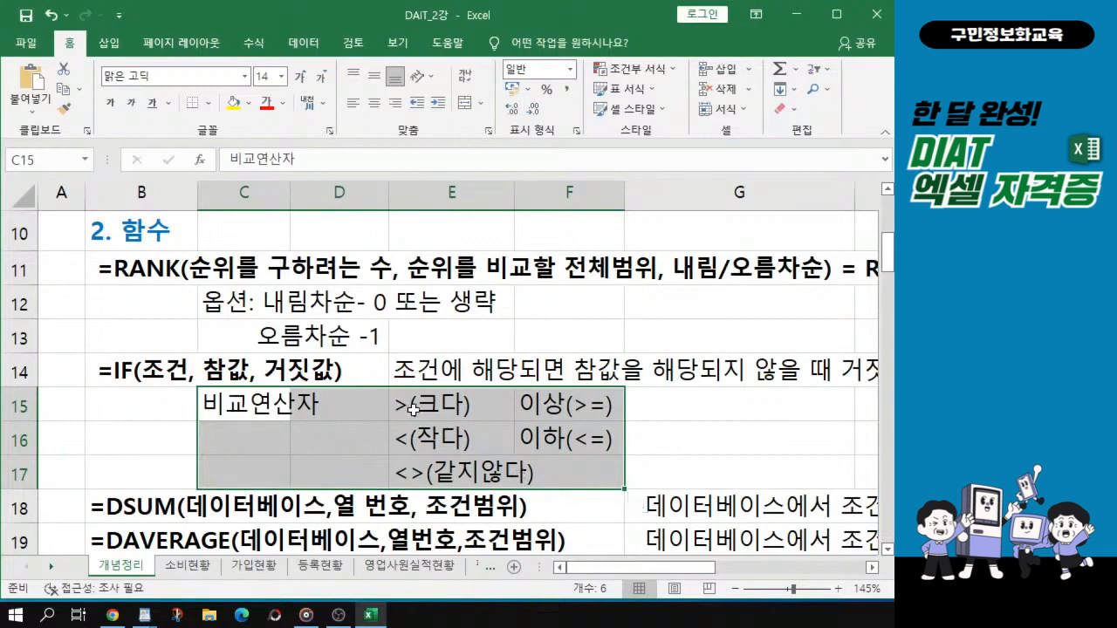
key("ctrl+q")
key("Escape")
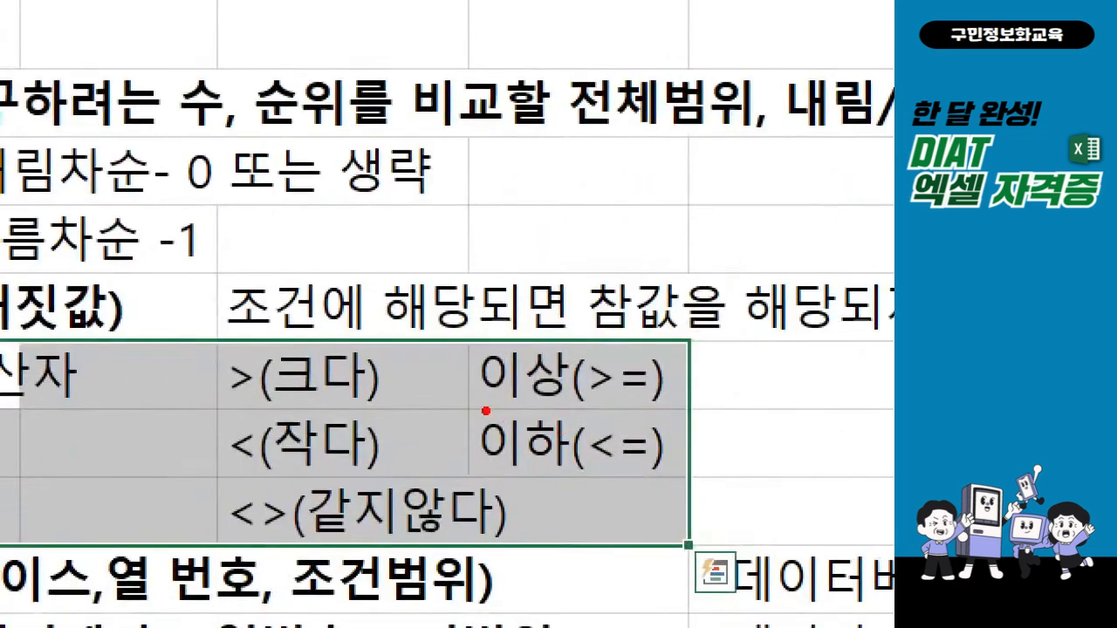
left_click_drag(487, 408, 571, 408)
left_click_drag(488, 475, 581, 468)
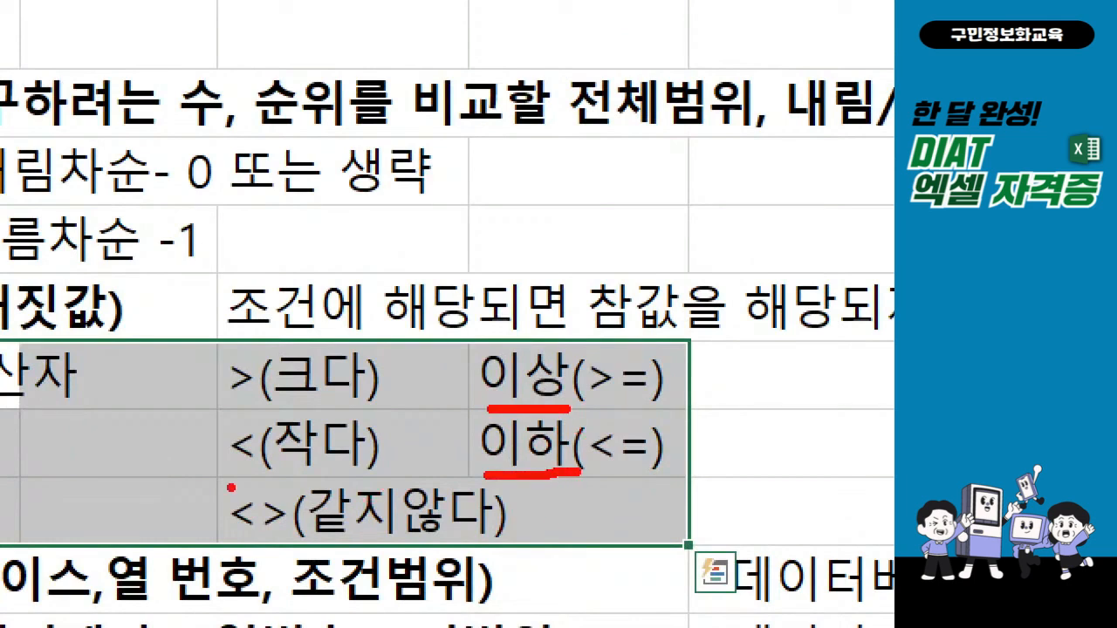
left_click_drag(200, 474, 306, 548)
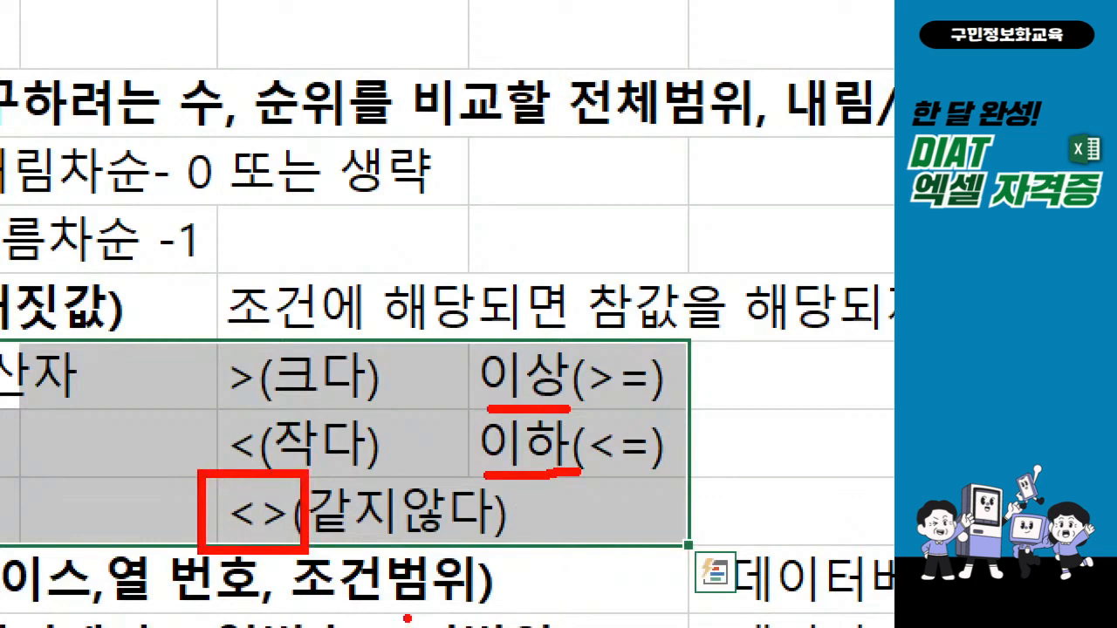
key("Escape")
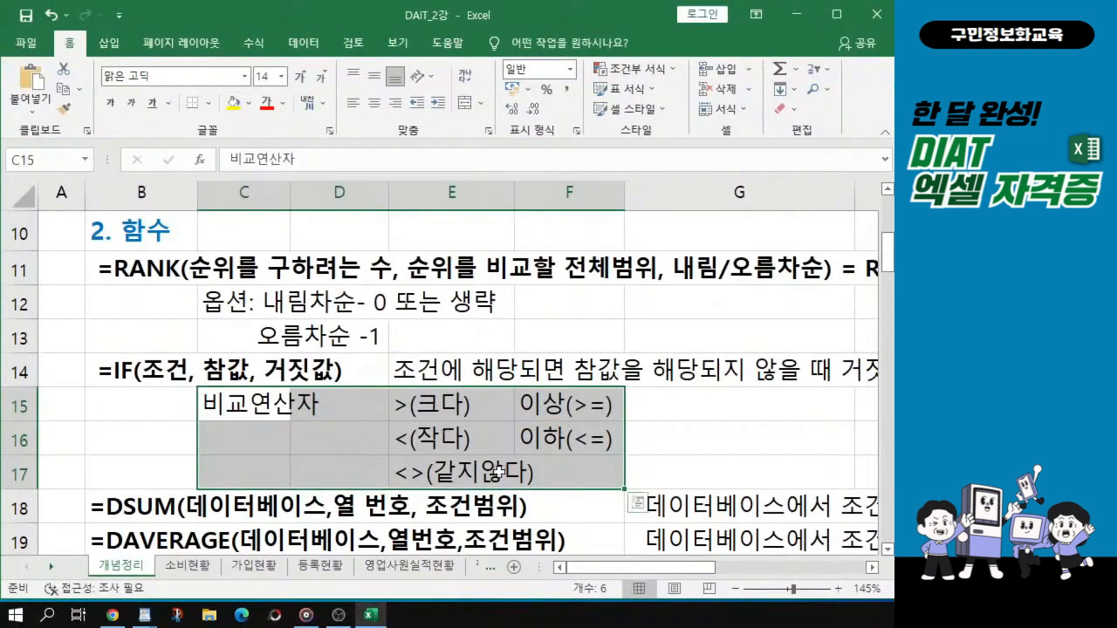
Examine the 총합계 value in H28 as the basis for the 보너스 result in K28
left_click_drag(684, 570, 707, 570)
scroll(716, 387, "down", 2)
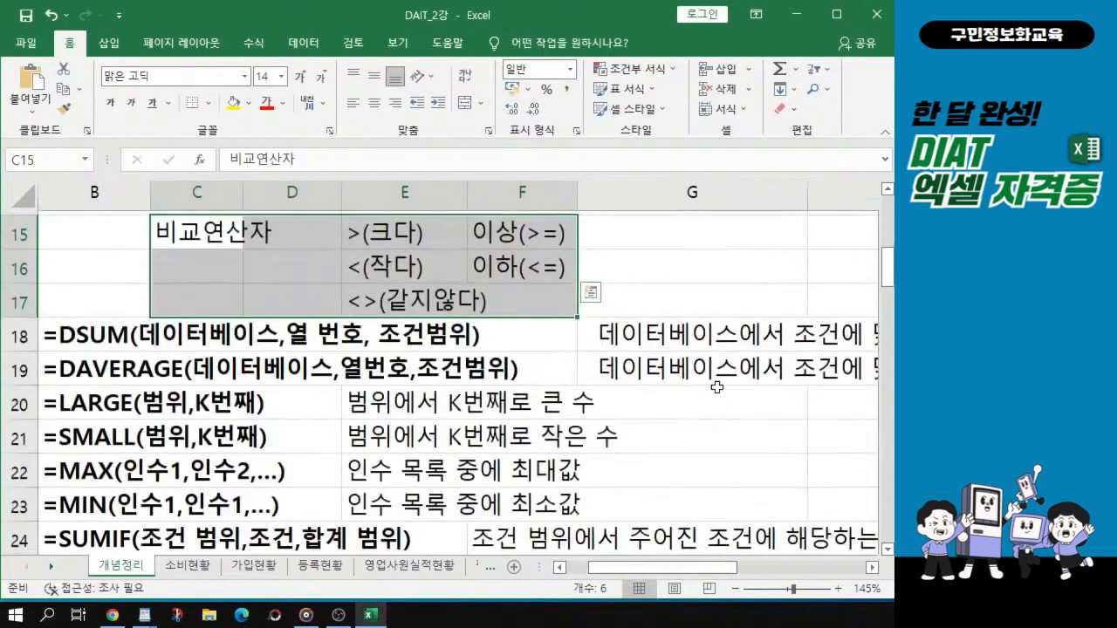
left_click(637, 367)
scroll(679, 498, "down", 3)
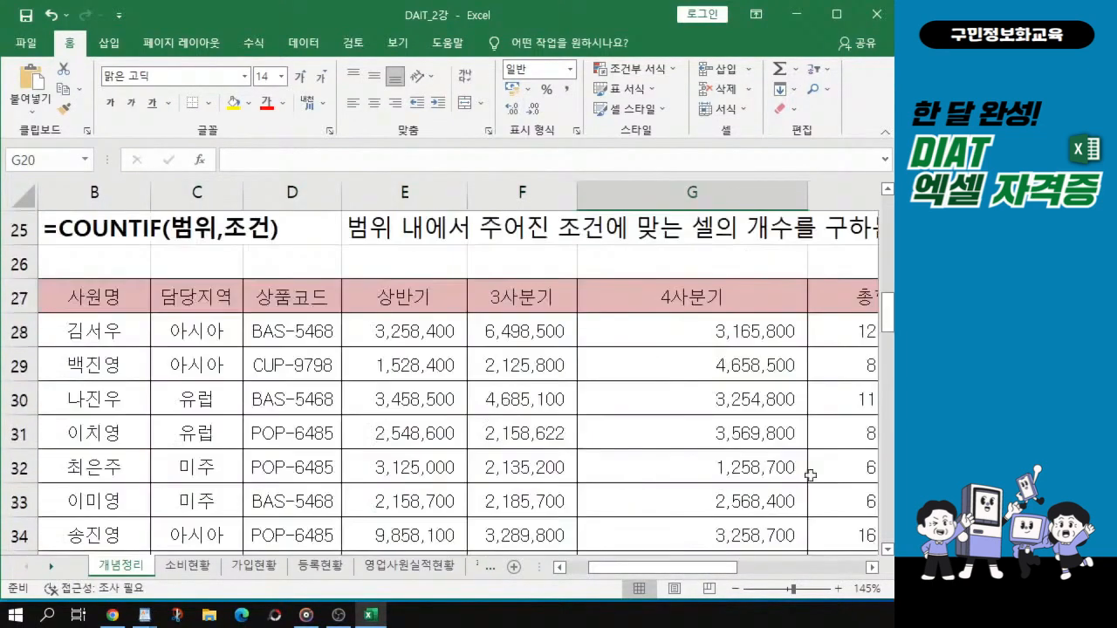
left_click_drag(715, 569, 808, 570)
left_click(690, 332)
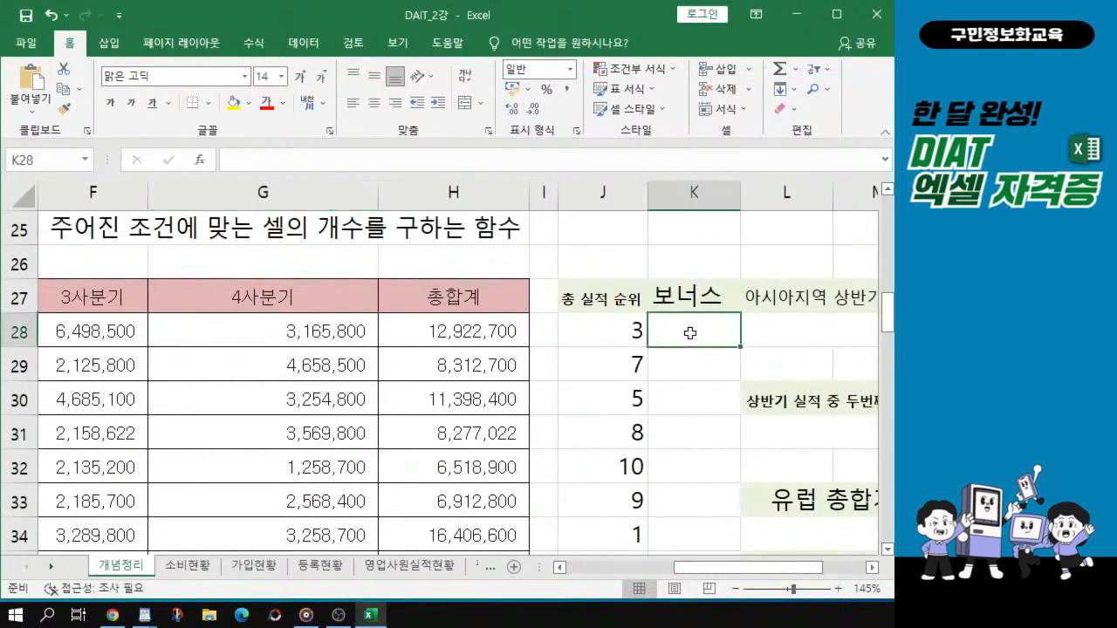
left_click(671, 331)
left_click(506, 333)
left_click_drag(506, 332, 489, 297)
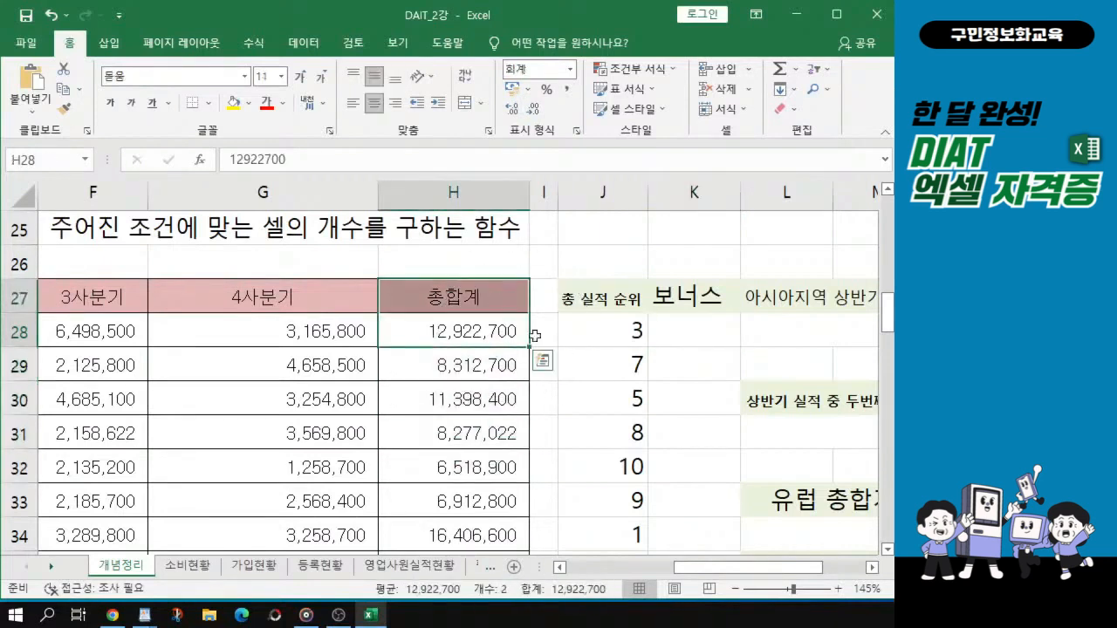
left_click(693, 335)
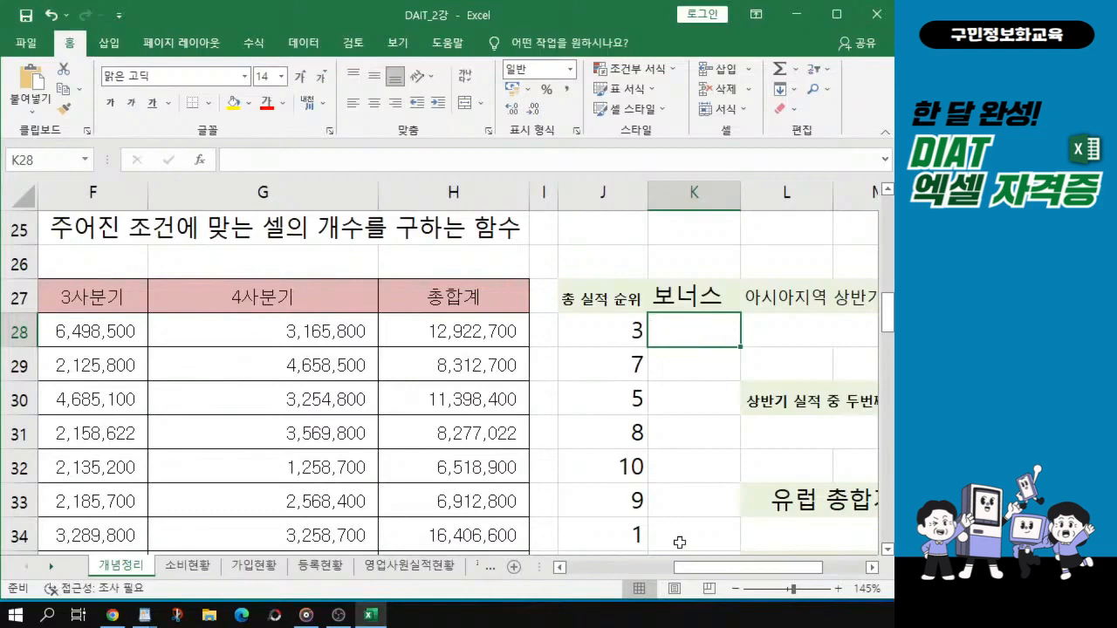
Select the empty 보너스 cells K28:K37 as the range for the bonus formula
scroll(471, 384, "down", 2, "ctrl")
scroll(471, 384, "down", 1, "ctrl")
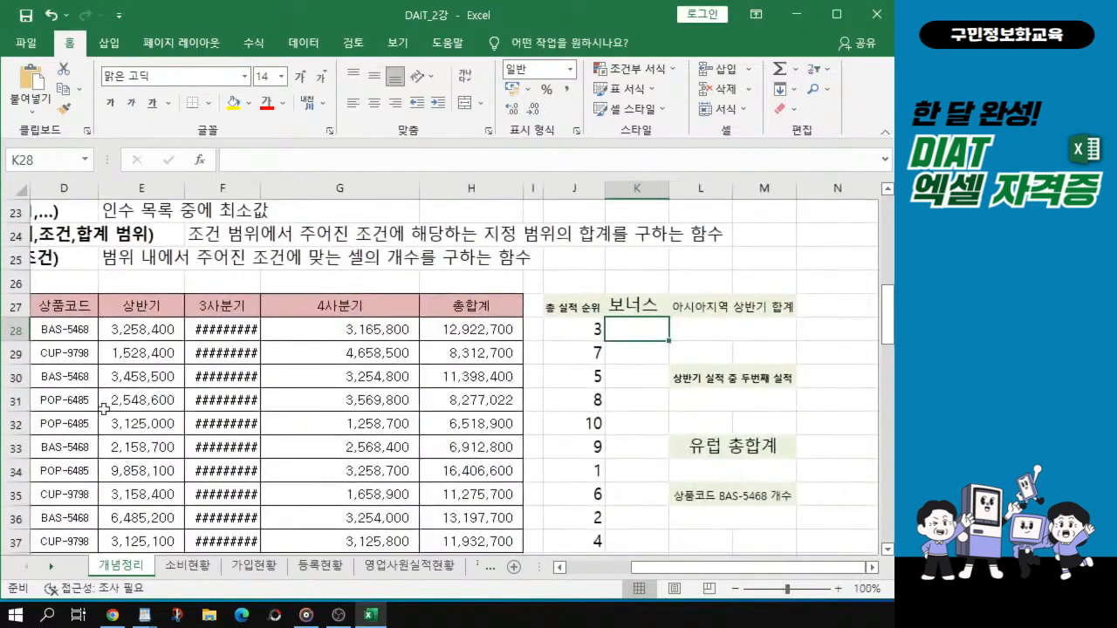
left_click_drag(657, 574, 590, 574)
left_click_drag(789, 568, 846, 567)
scroll(609, 373, "up", 2, "ctrl")
left_click(748, 318)
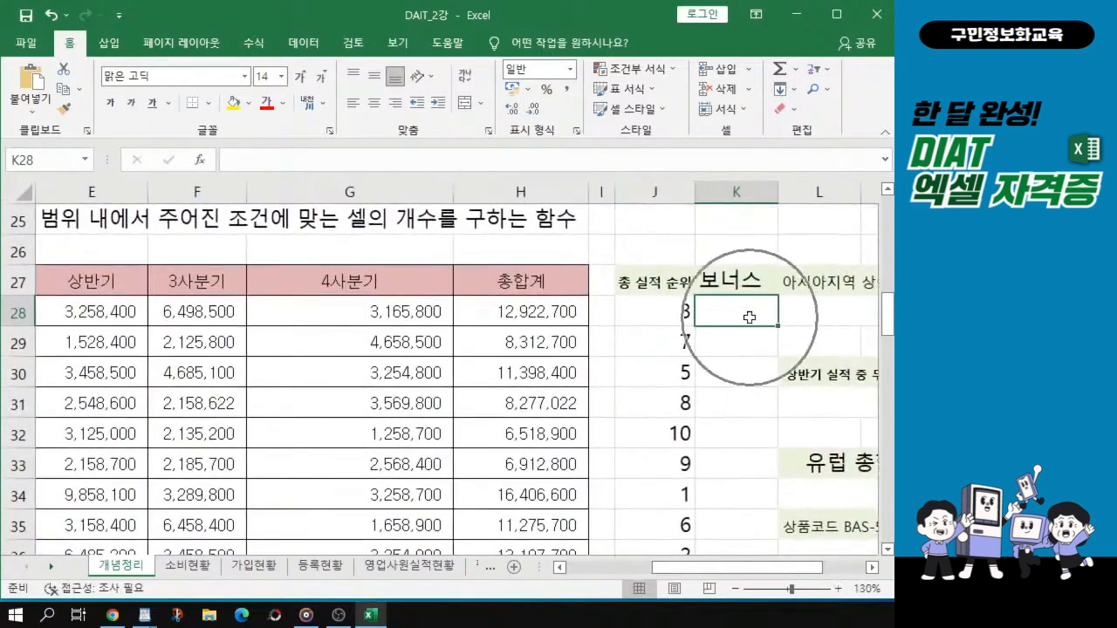
left_click(749, 318)
left_click(750, 318)
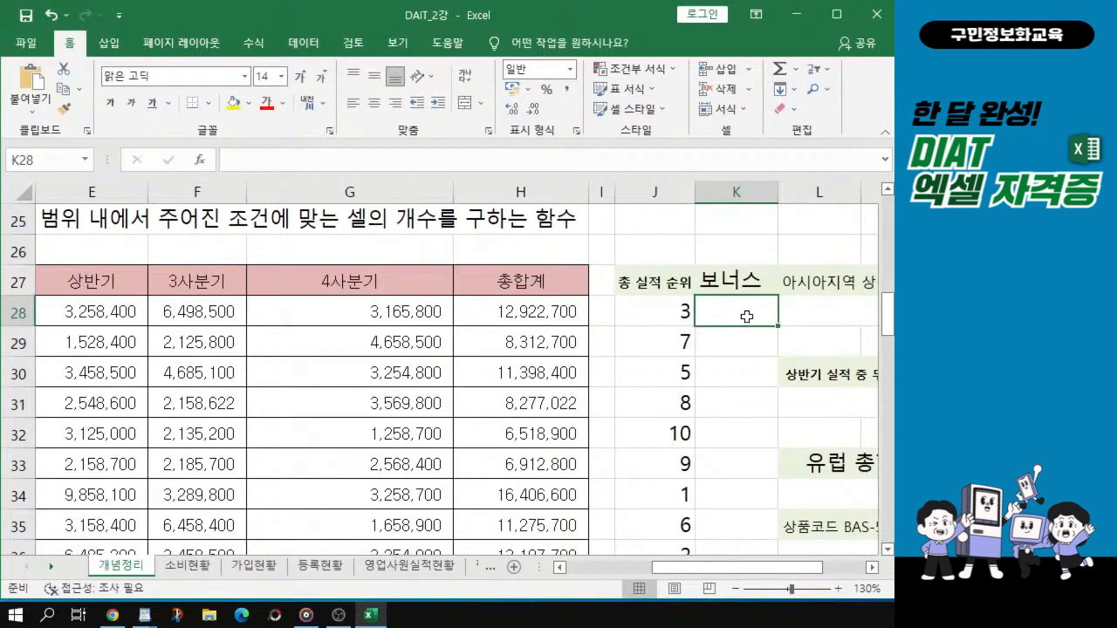
left_click_drag(747, 317, 738, 490)
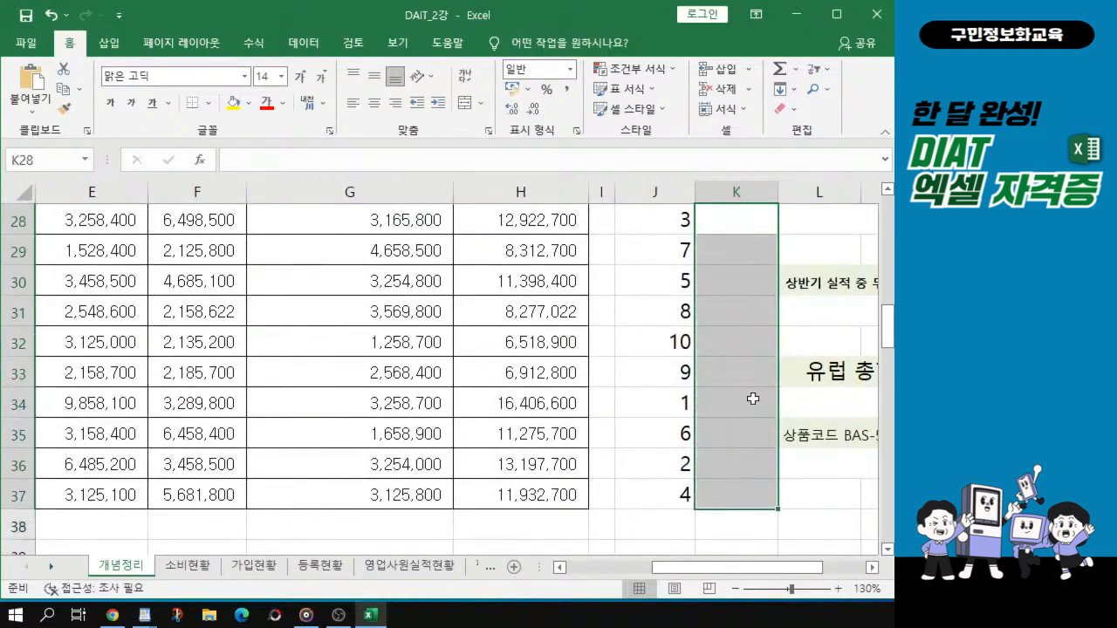
scroll(751, 397, "up", 1)
scroll(742, 416, "down", 1)
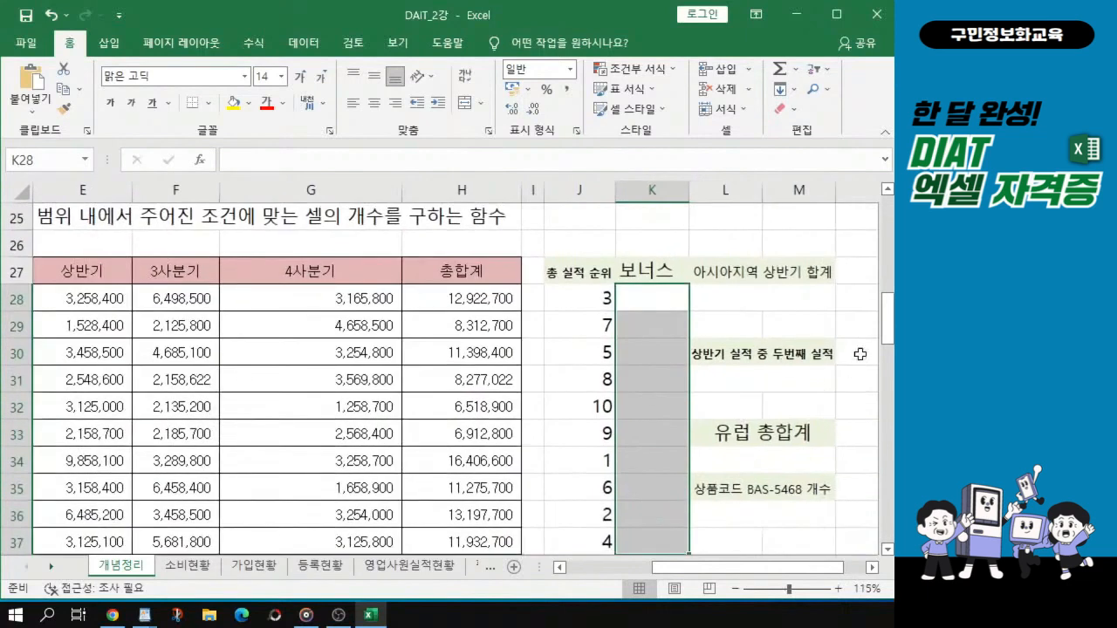
left_click_drag(887, 341, 887, 351)
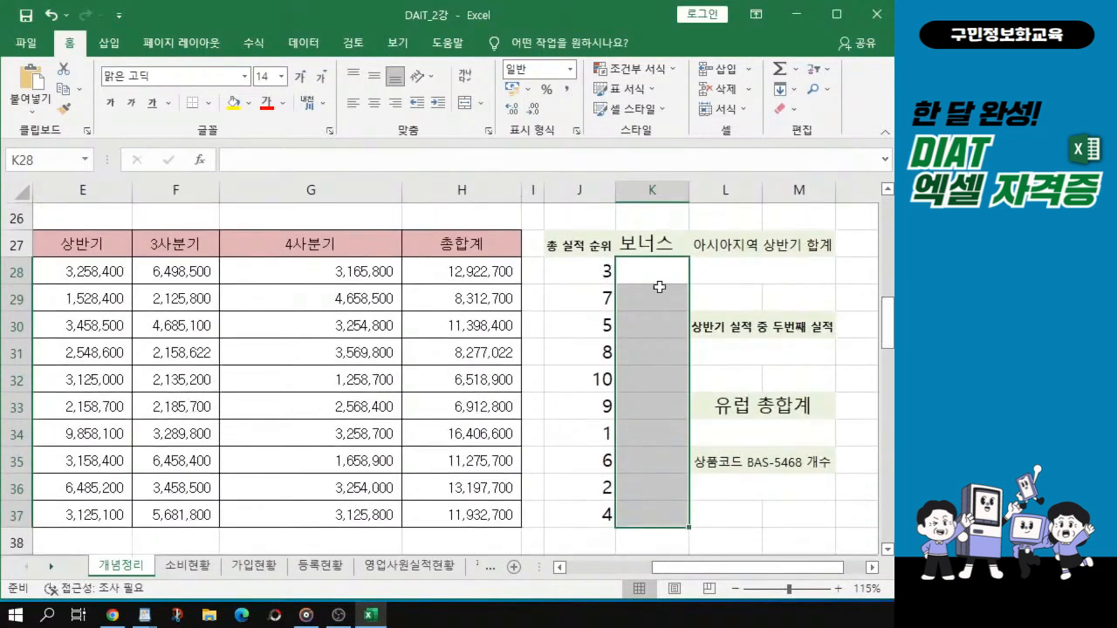
left_click(660, 275)
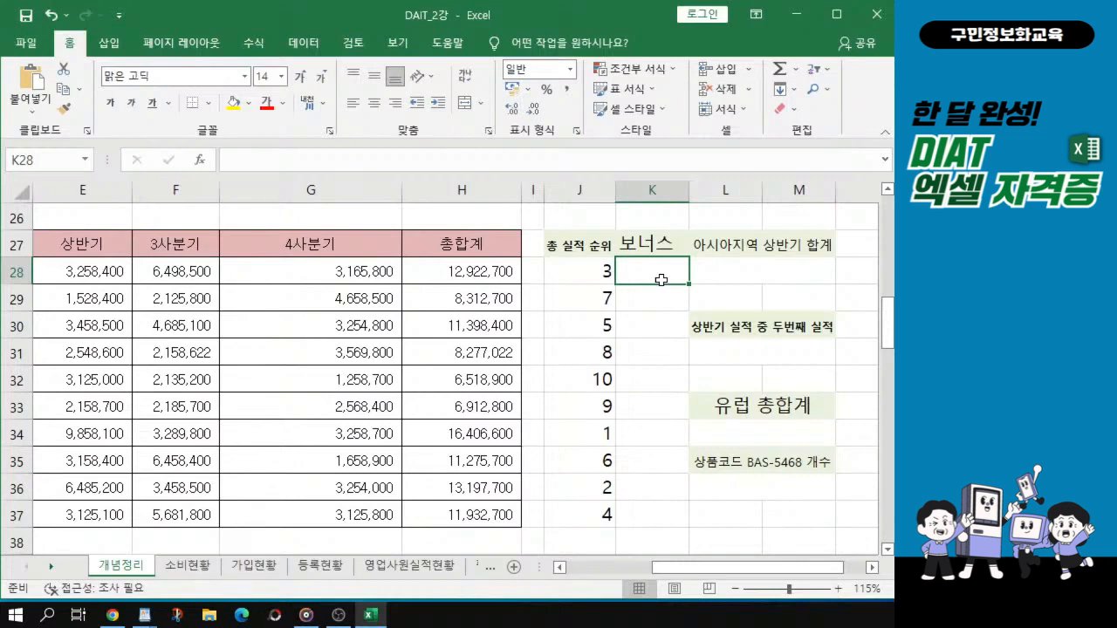
key("ctrl")
key("ctrl")
left_click_drag(661, 280, 668, 521)
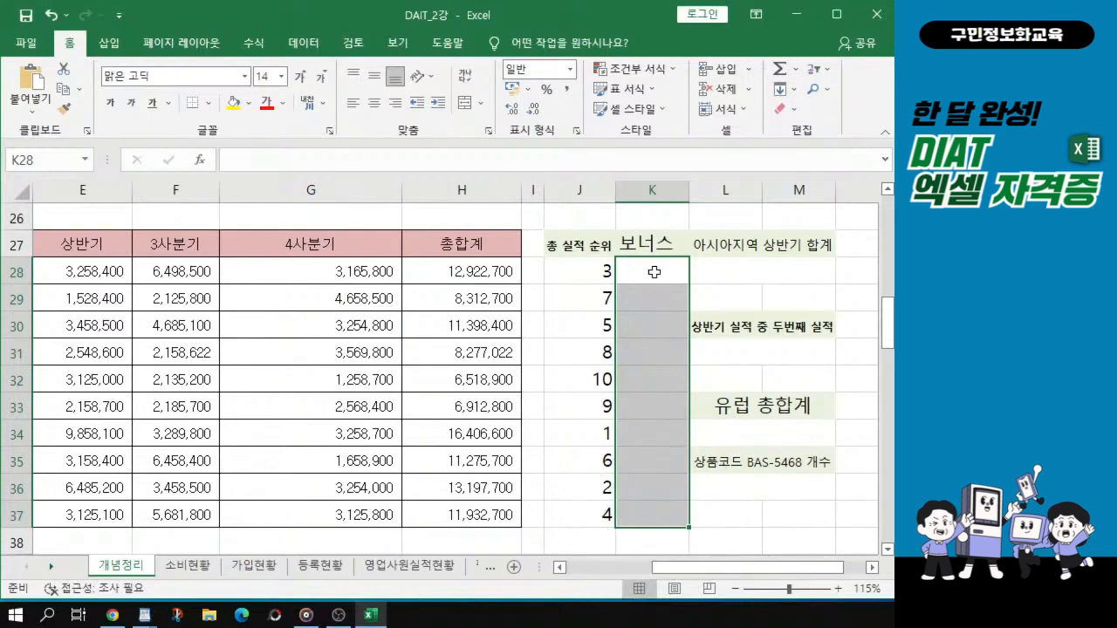
Start an IF formula in K28, the first cell of the selected 보너스 range
type("=")
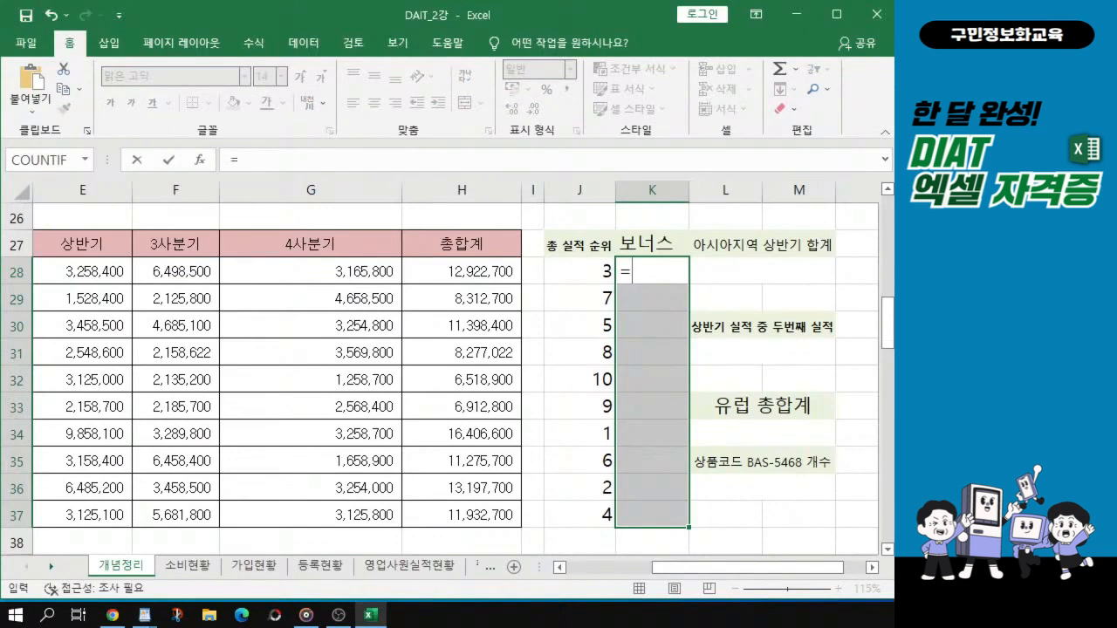
type("i")
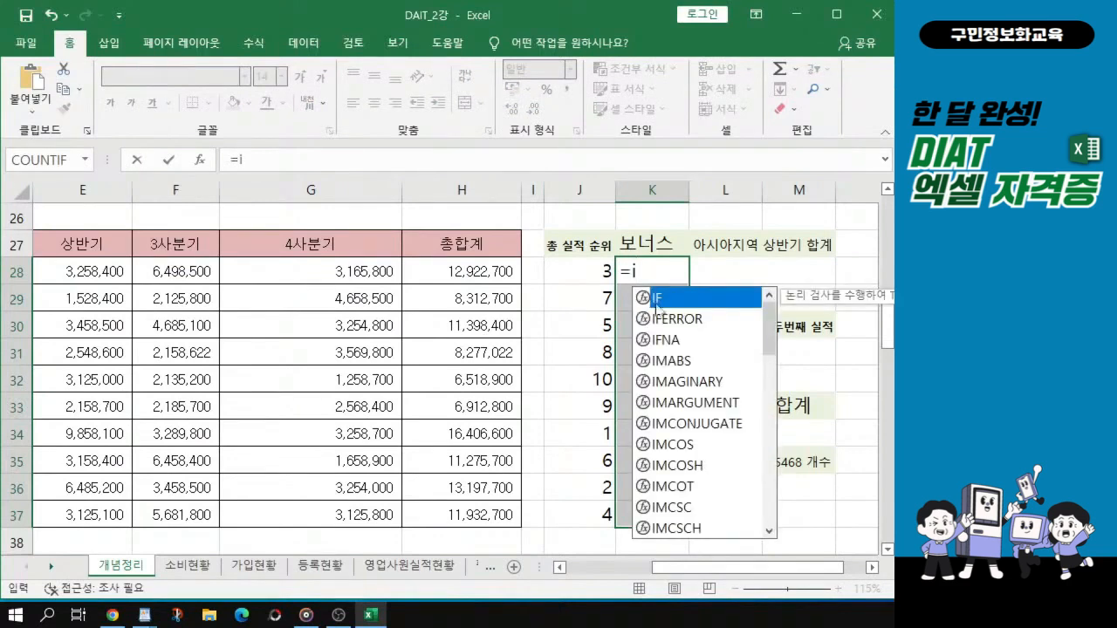
key("ctrl")
key("ctrl")
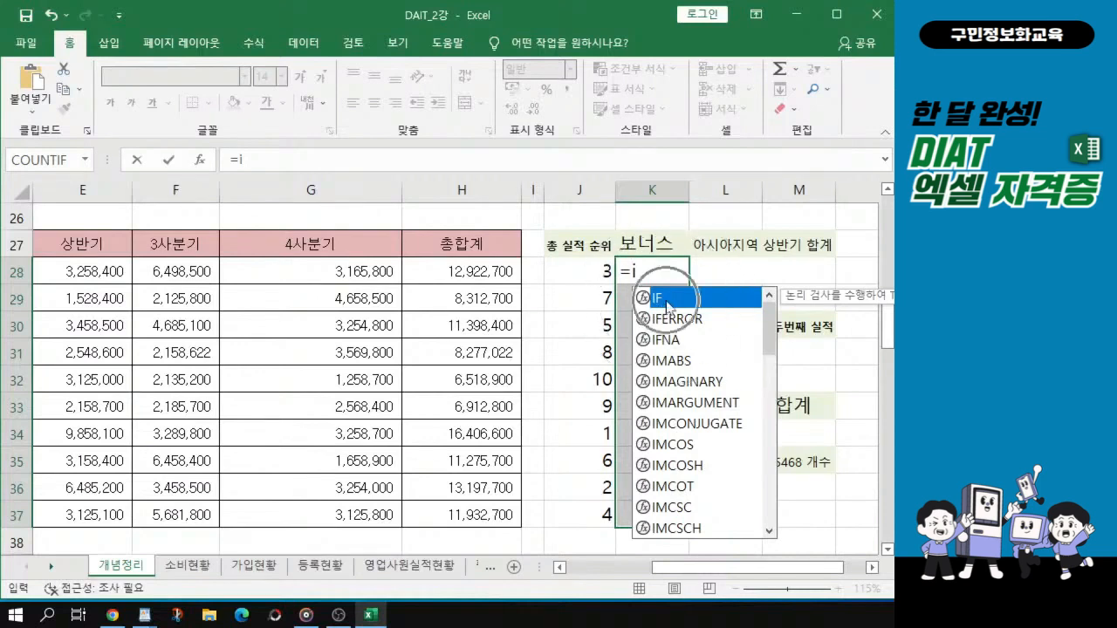
key("ctrl")
key("ctrl")
key("ctrl")
key("ctrl")
key("ctrl")
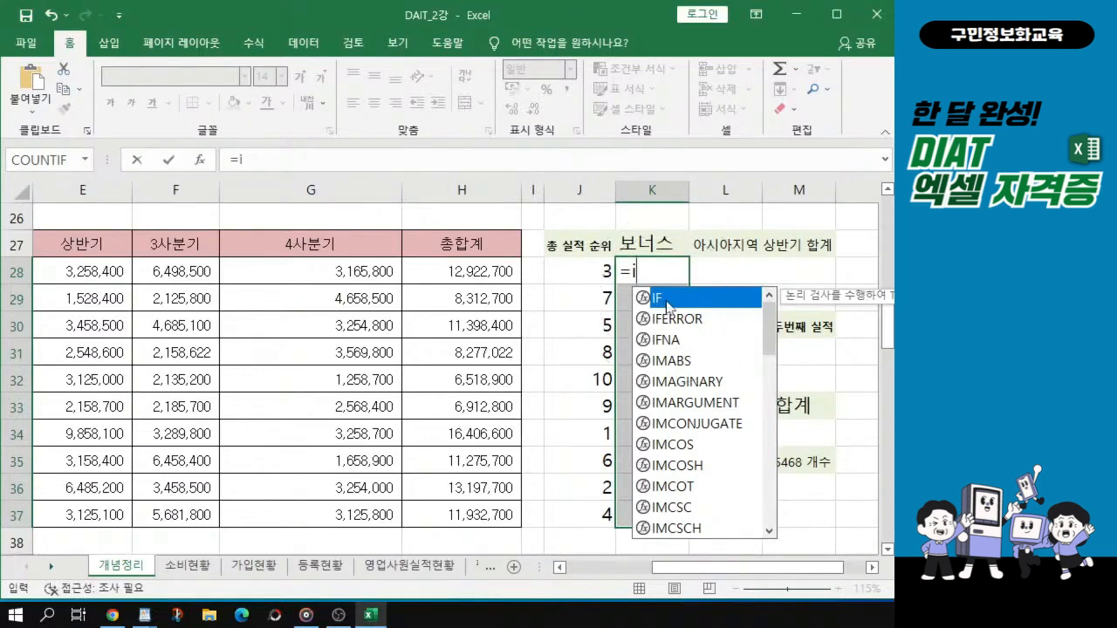
double_click(666, 299)
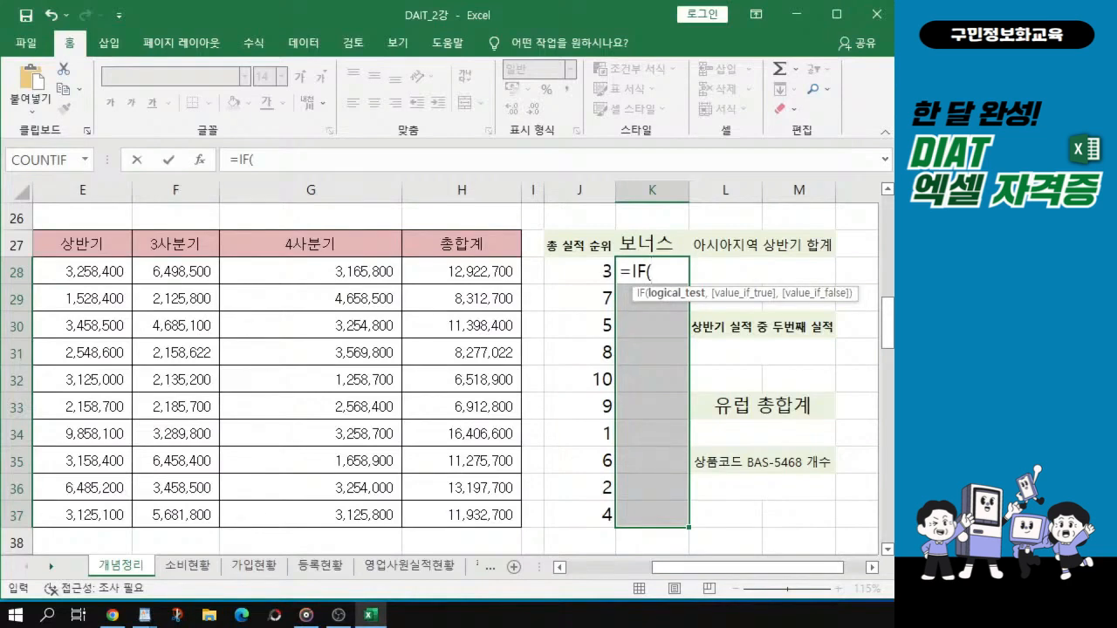
Enter H28>12000000 as the logical test of the IF formula in K28
left_click(475, 272)
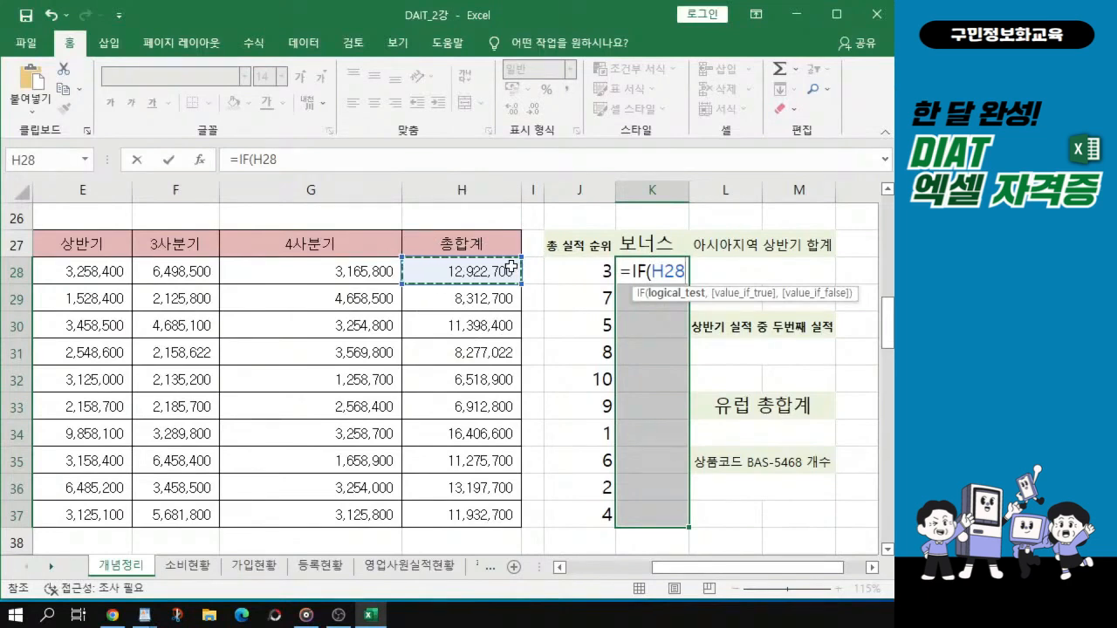
type(">")
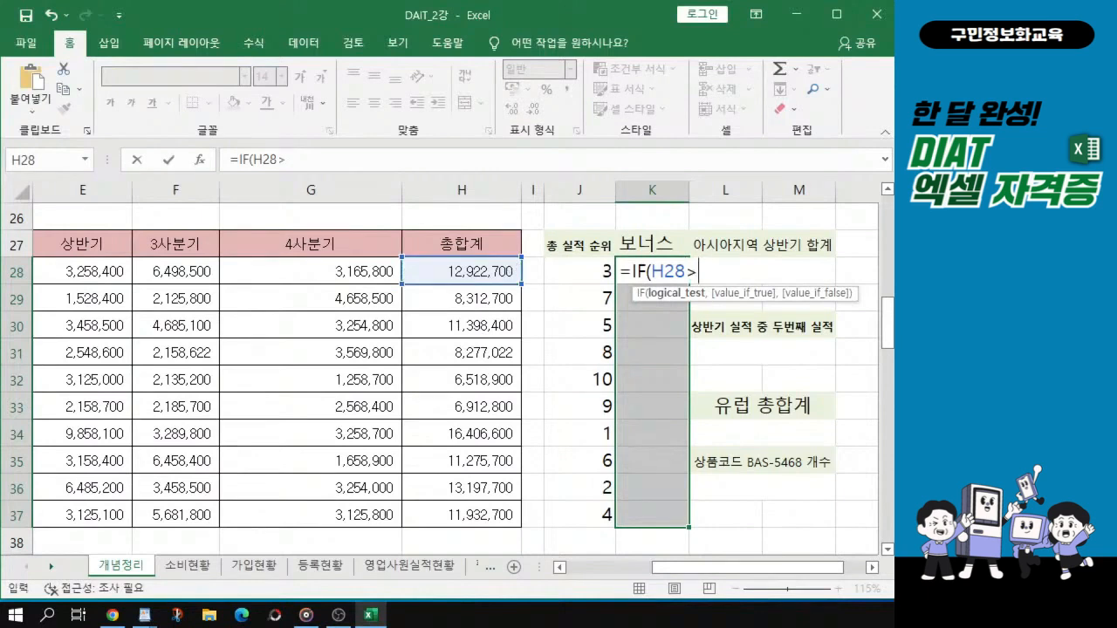
type("1200")
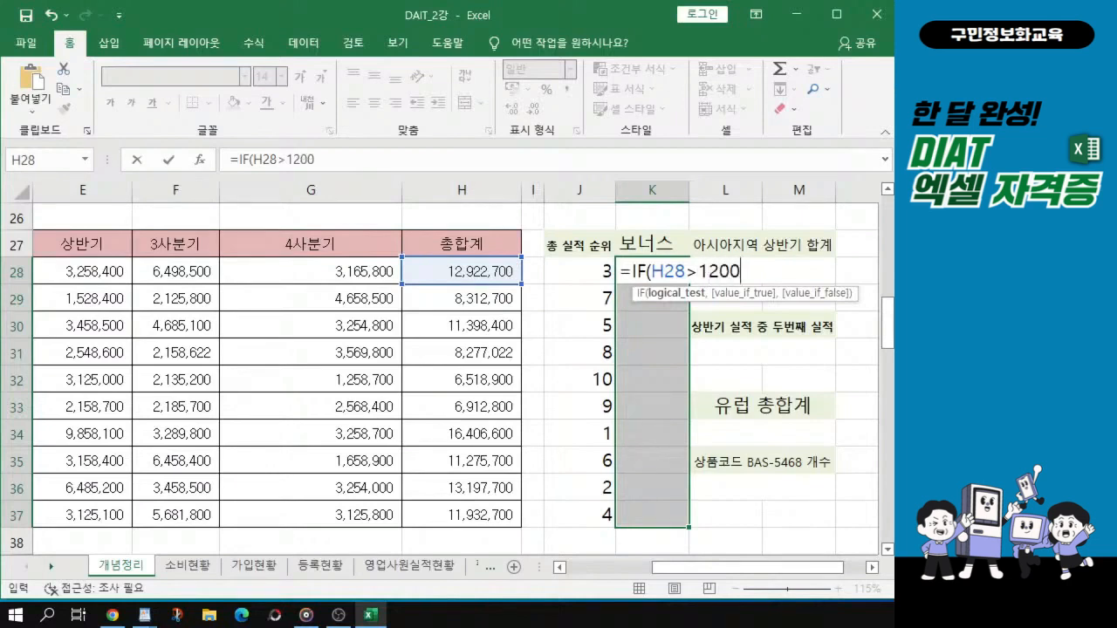
type("0000")
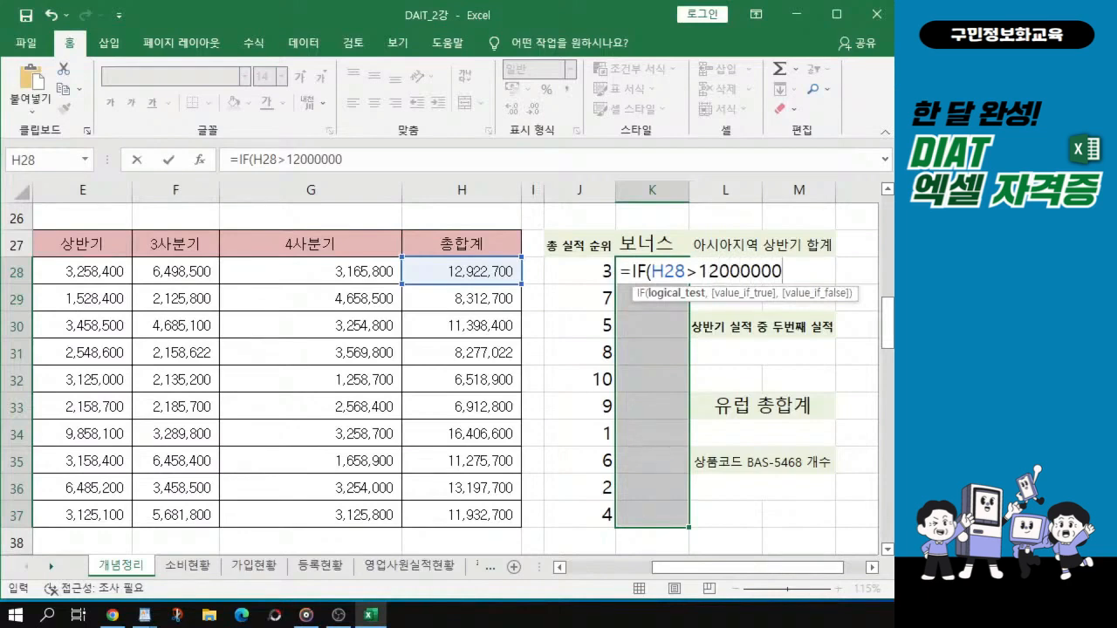
type(",")
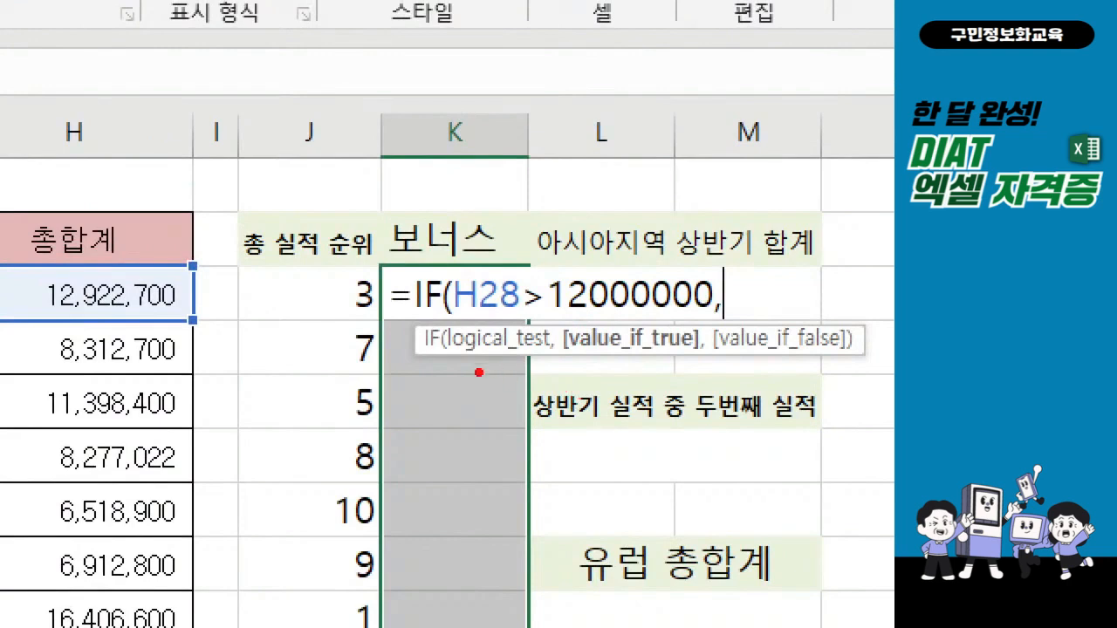
Underline the logical_test and value_if_true arguments temporarily in red and enter "보너스" as the value if true
left_click_drag(414, 355, 549, 356)
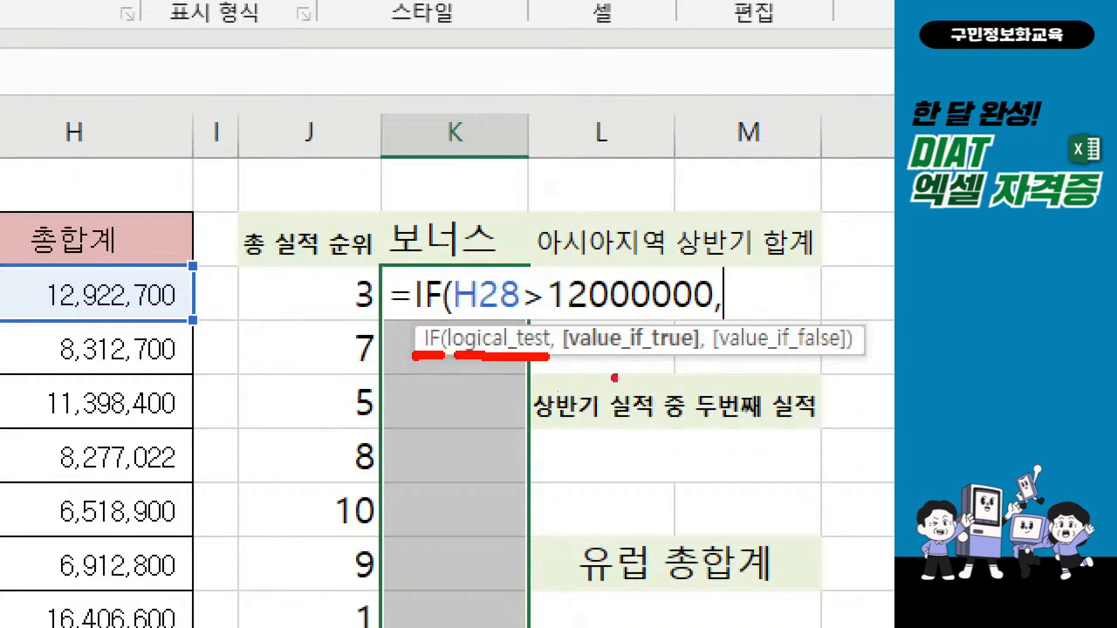
left_click_drag(575, 356, 692, 356)
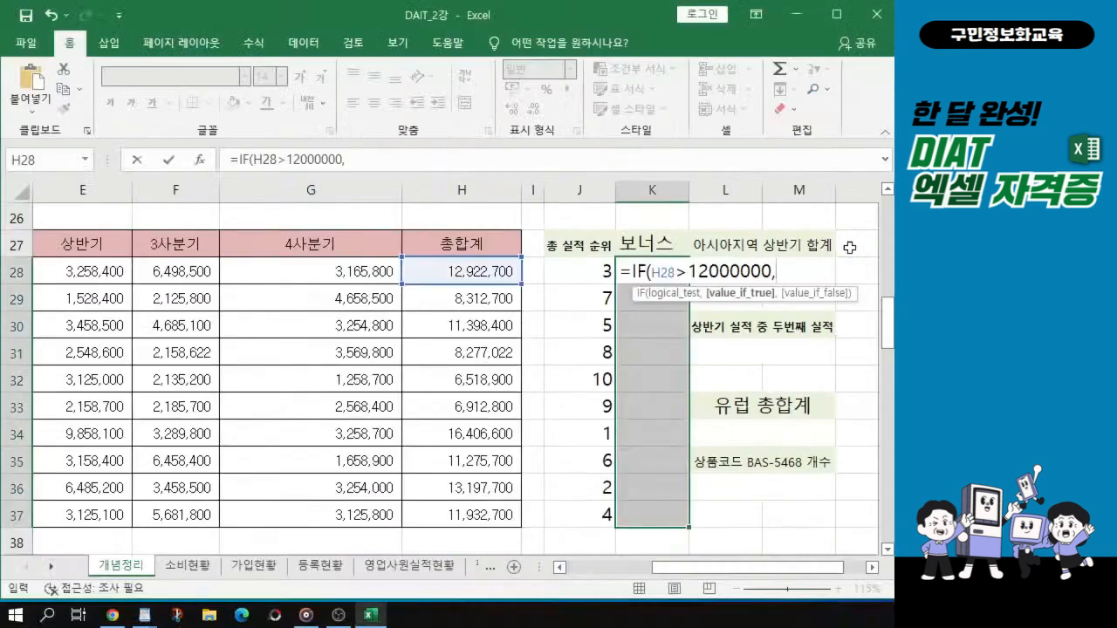
type("\"")
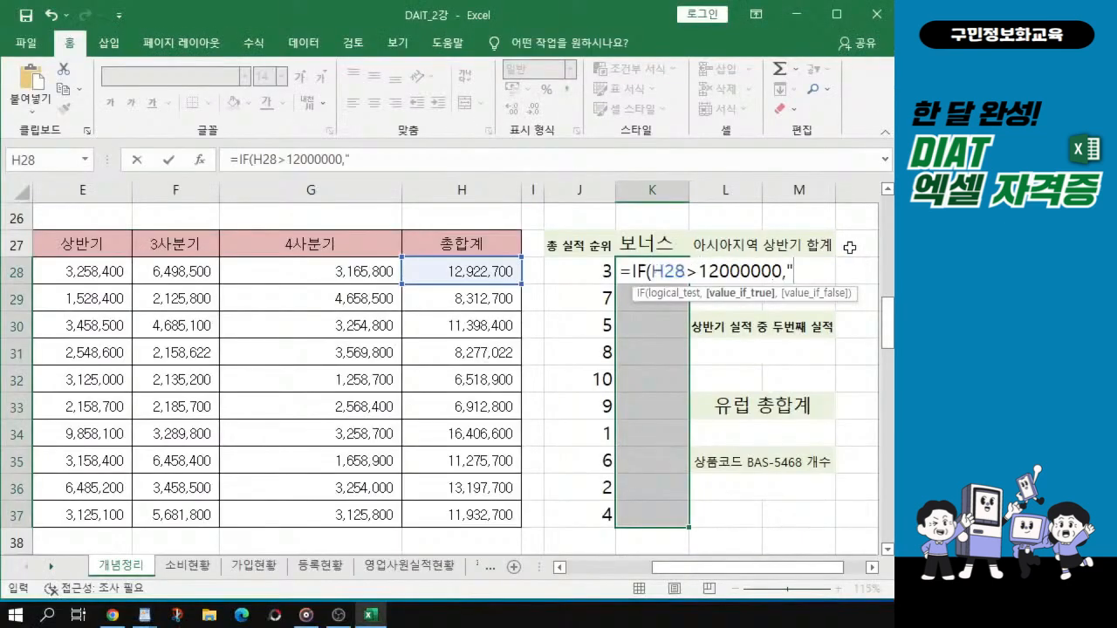
type("q")
key("BackSpace")
type("보너스\"")
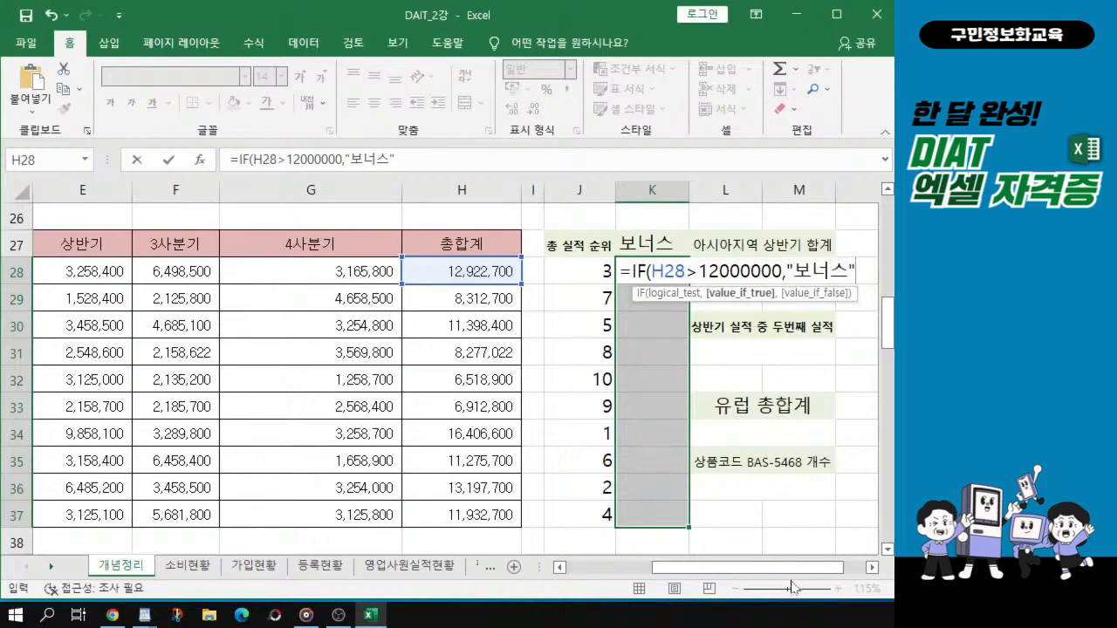
Complete the IF formula with an empty string "" as the value if false and fill it into K28:K37
left_click_drag(800, 571, 820, 572)
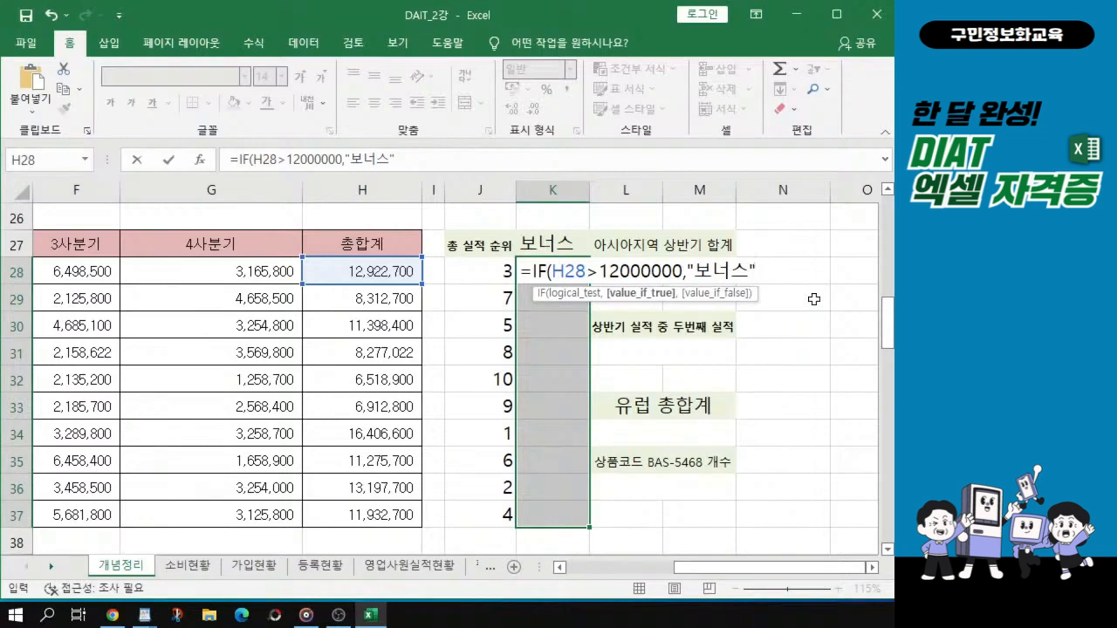
type(",\"\")")
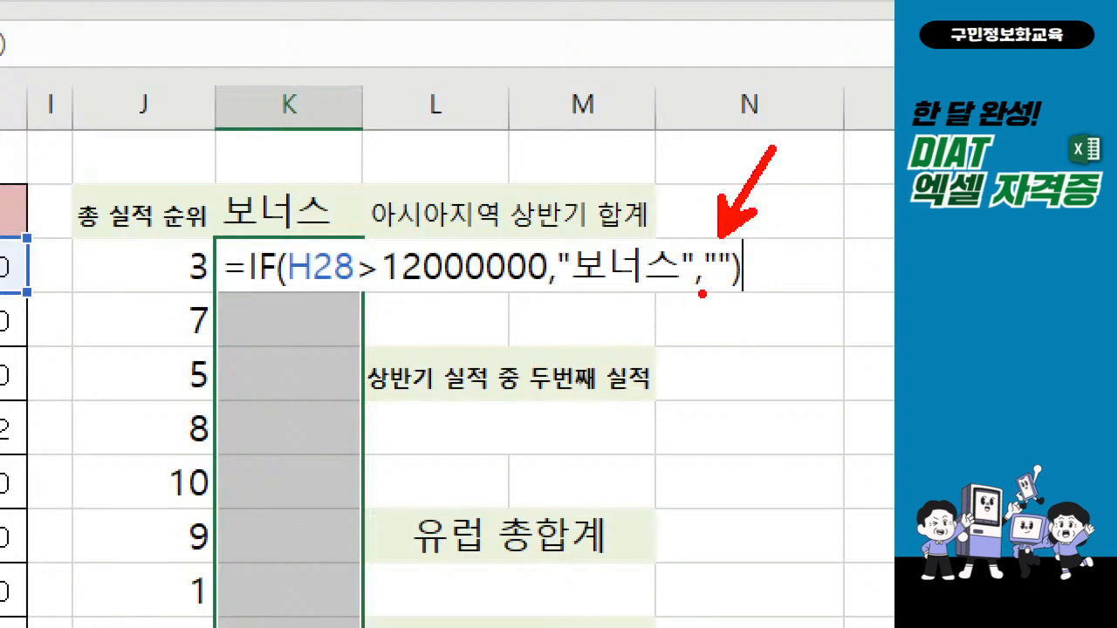
left_click_drag(536, 294, 558, 295)
left_click_drag(686, 294, 711, 294)
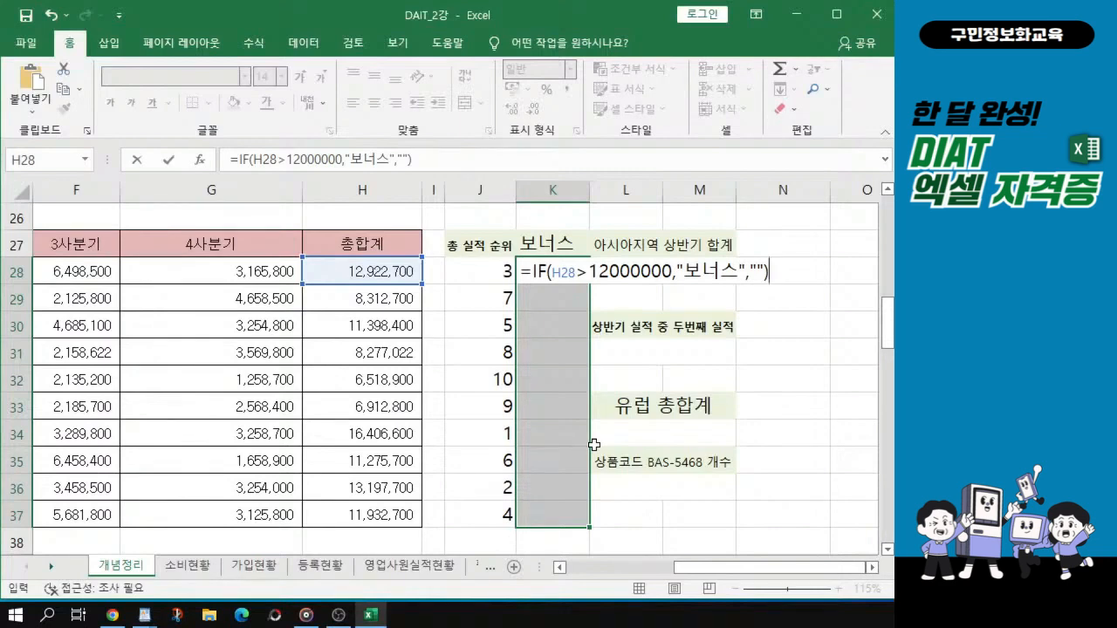
key("ctrl+Return")
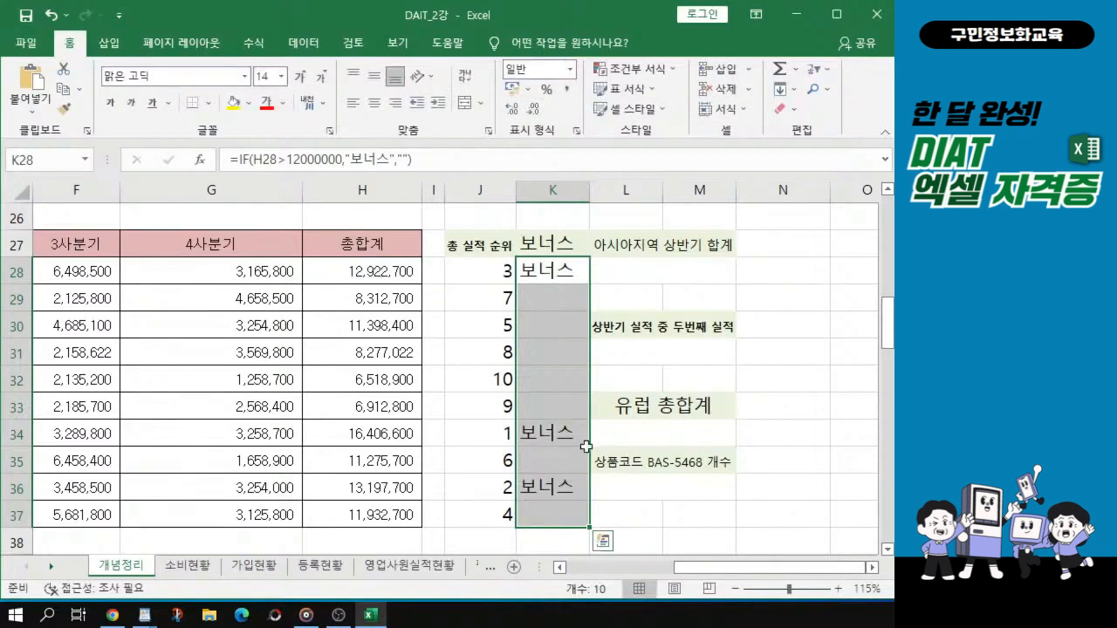
Check the IF formulas in individual cells of K28:K37 and the RANK.EQ formula in J28
left_click(565, 296)
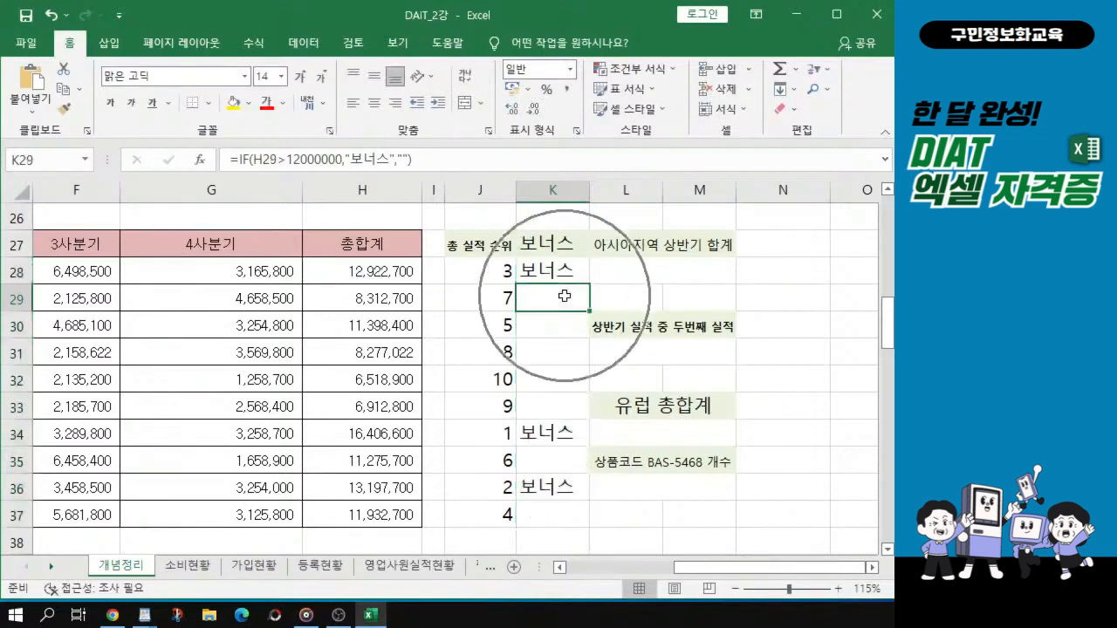
left_click(566, 316)
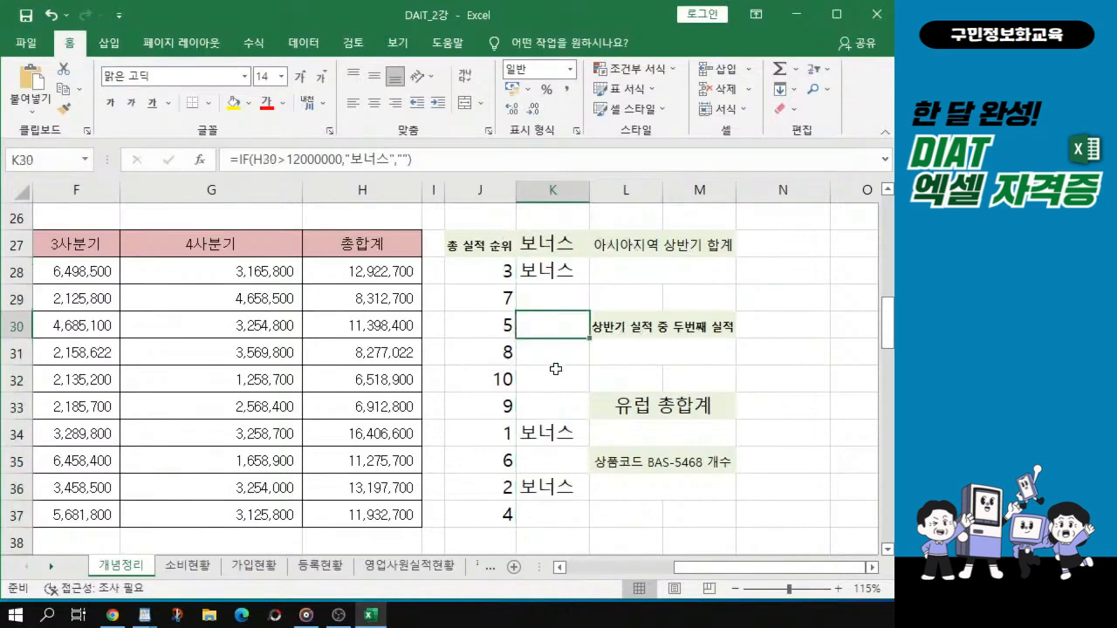
left_click(557, 371)
left_click(549, 426)
left_click(541, 464)
left_click(550, 493)
left_click(550, 519)
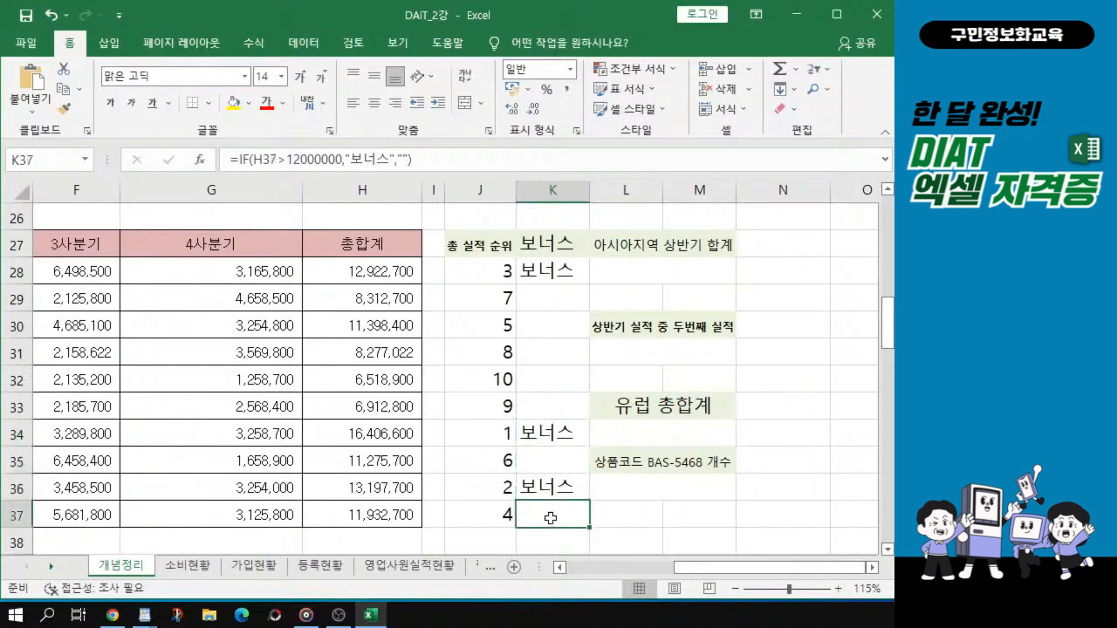
left_click_drag(550, 272, 546, 515)
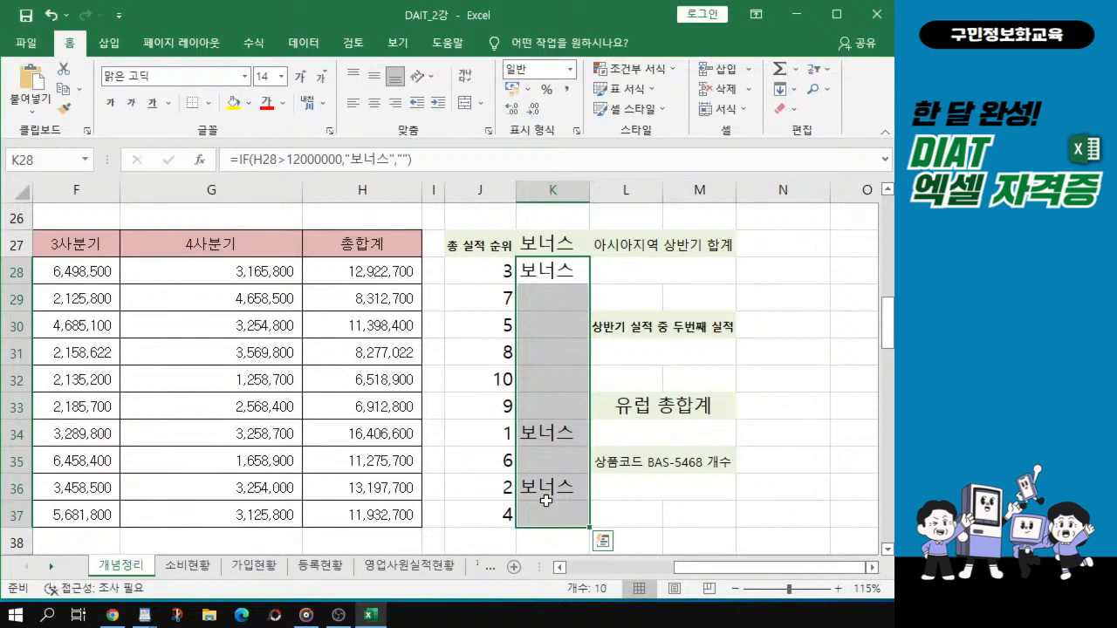
left_click(538, 415)
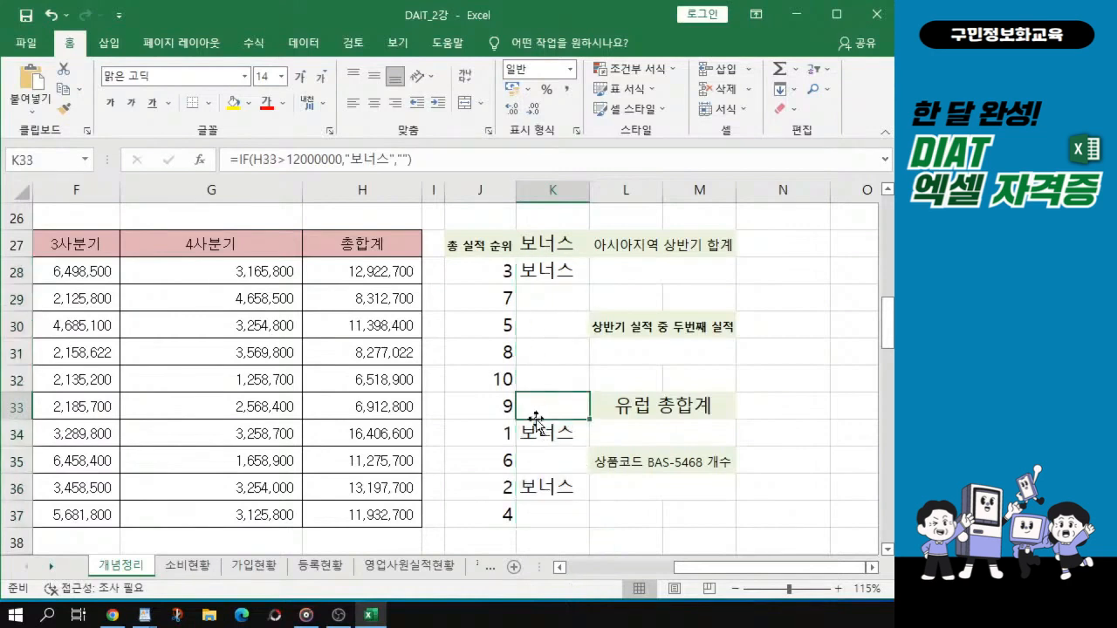
left_click_drag(576, 263, 568, 517)
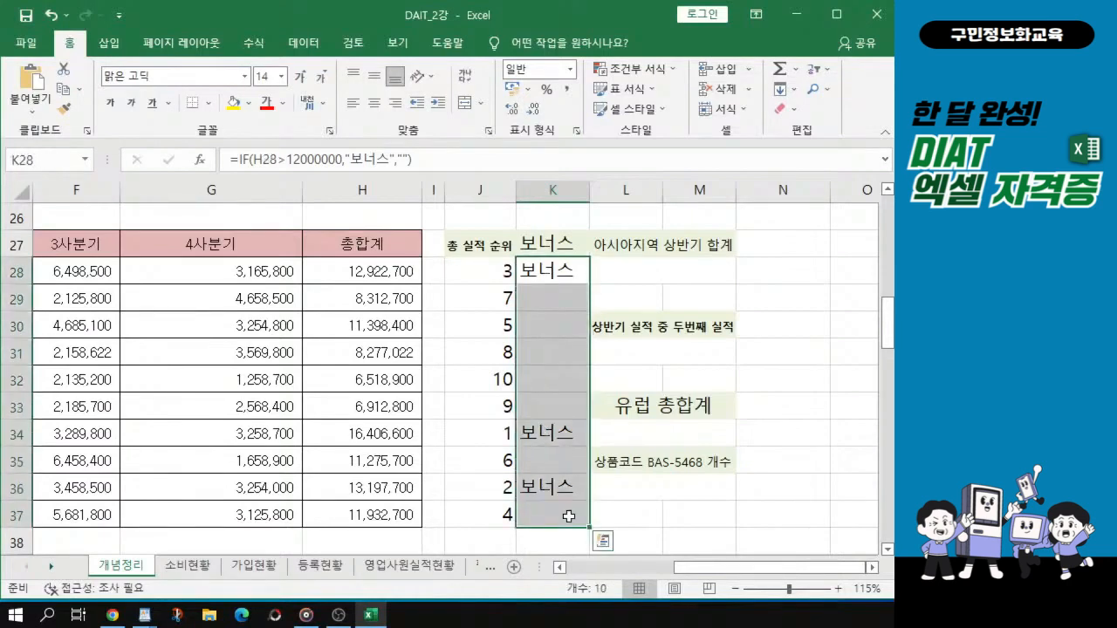
left_click(485, 271)
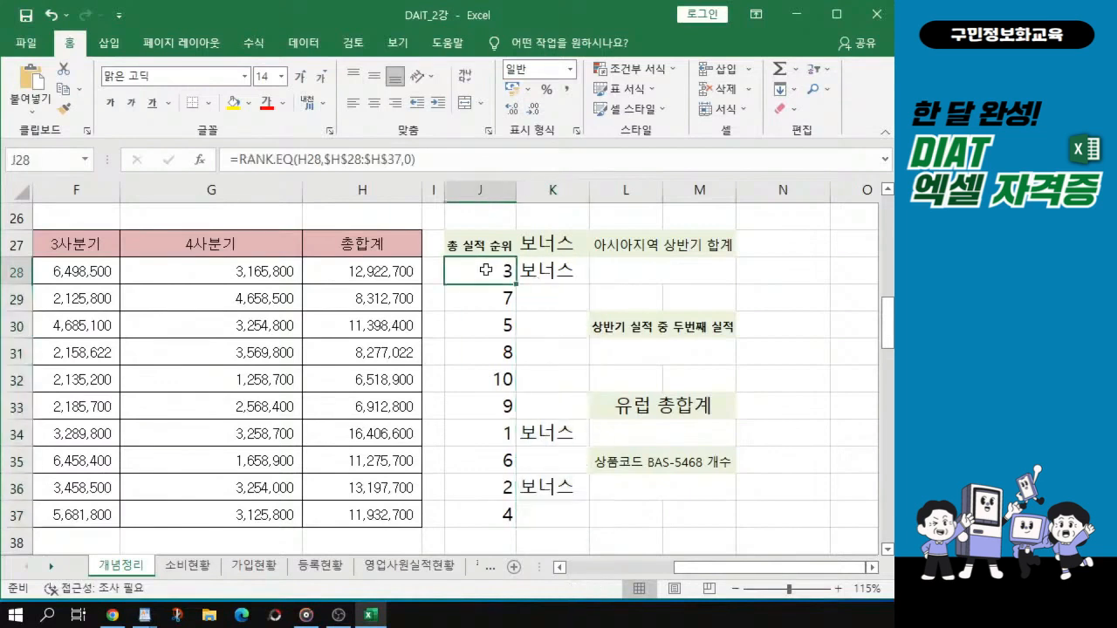
mouse_move(517, 284)
left_mouse_down()
mouse_move(512, 382)
mouse_move(529, 518)
mouse_move(523, 300)
mouse_move(515, 391)
mouse_move(512, 287)
left_mouse_up()
Examine the DSUM and DAVERAGE syntax in rows 18 and 19, focusing on DSUM's 데이터베이스, 열 번호 and 조건범위 arguments
left_click(657, 278)
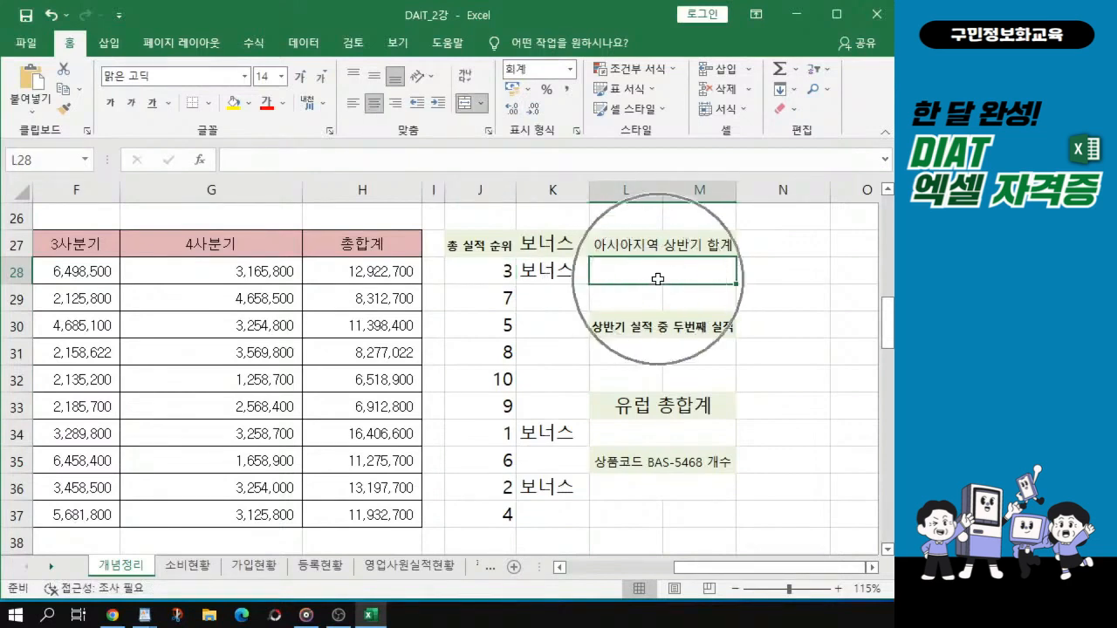
scroll(178, 267, "up", 3)
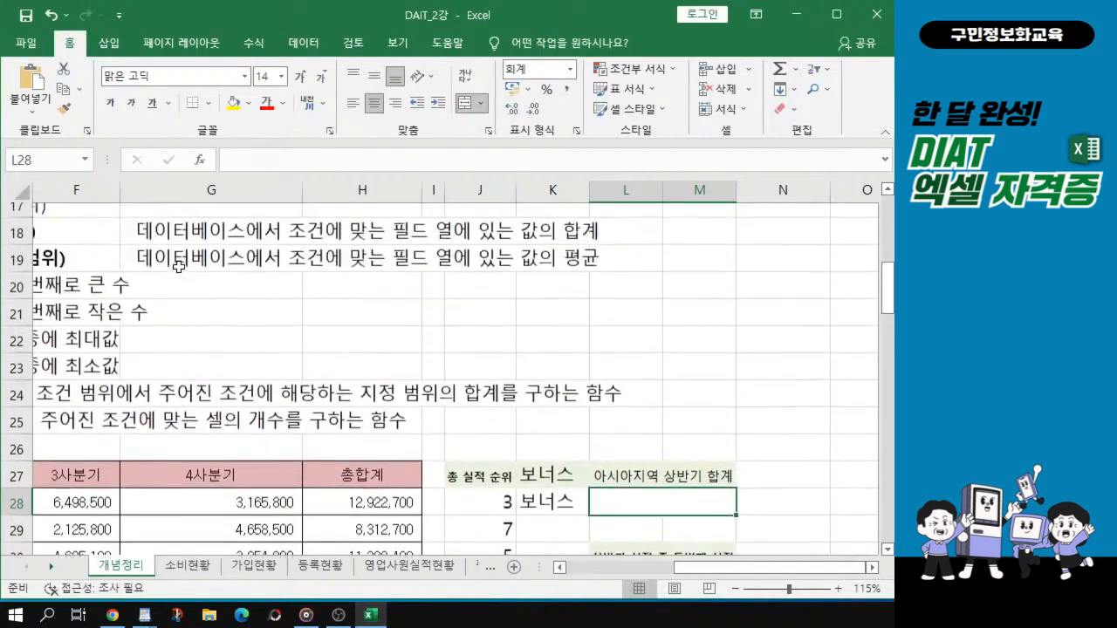
left_click_drag(760, 567, 652, 576)
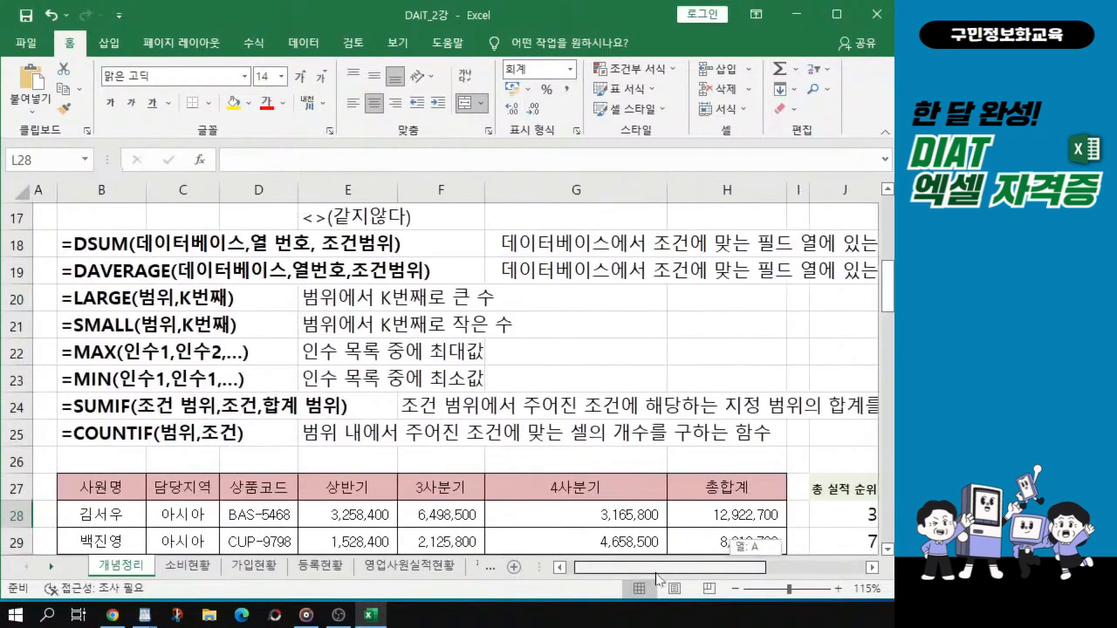
scroll(122, 349, "up", 1)
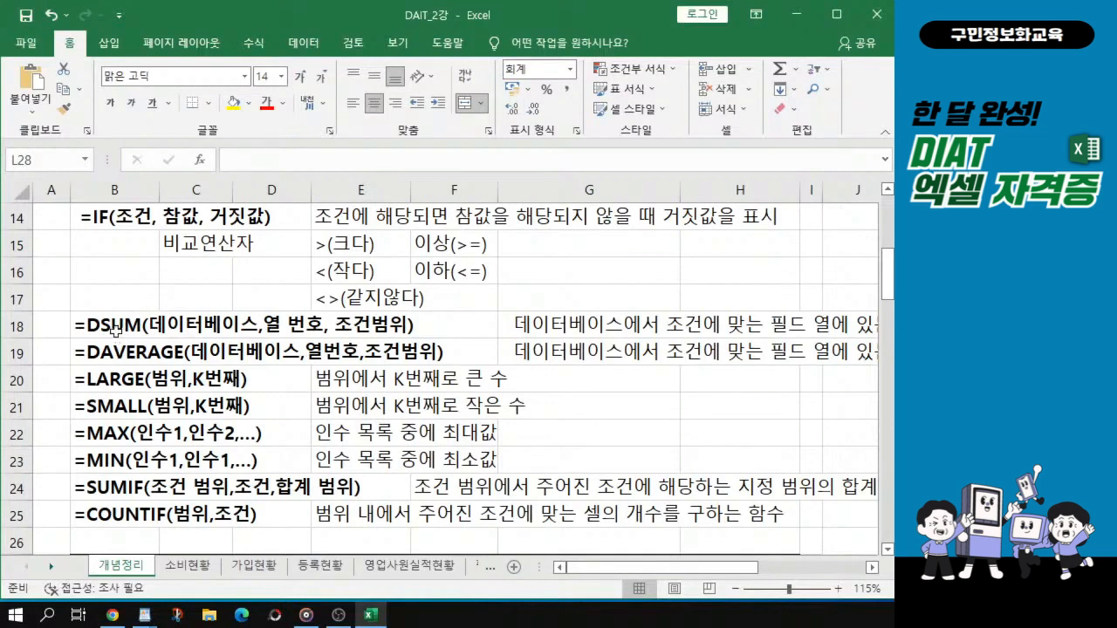
left_click_drag(80, 325, 423, 354)
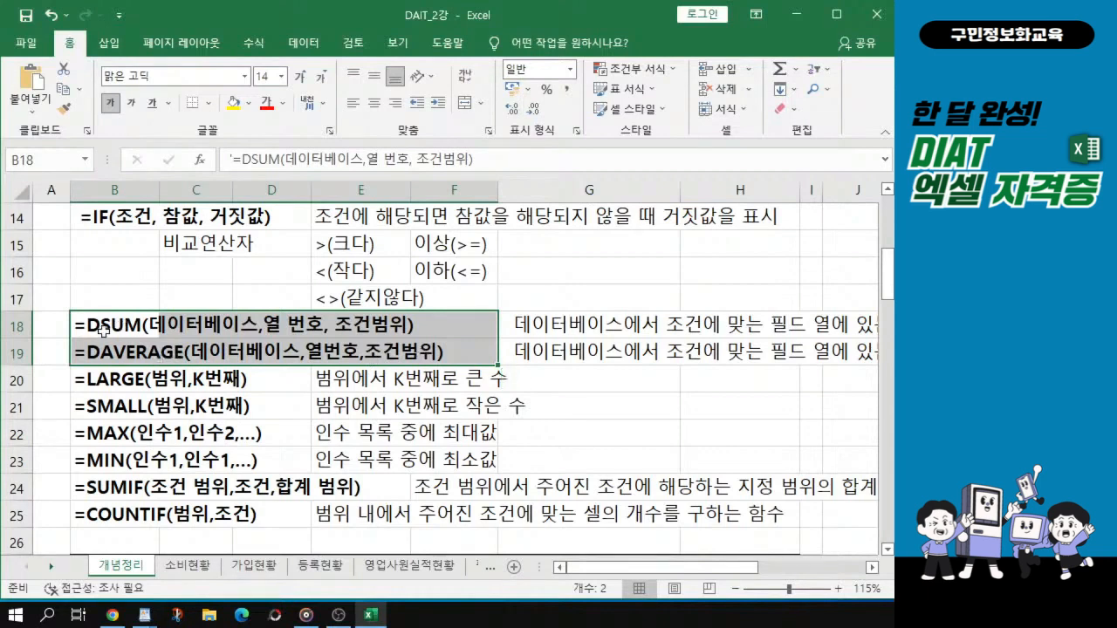
scroll(103, 335, "up", 1)
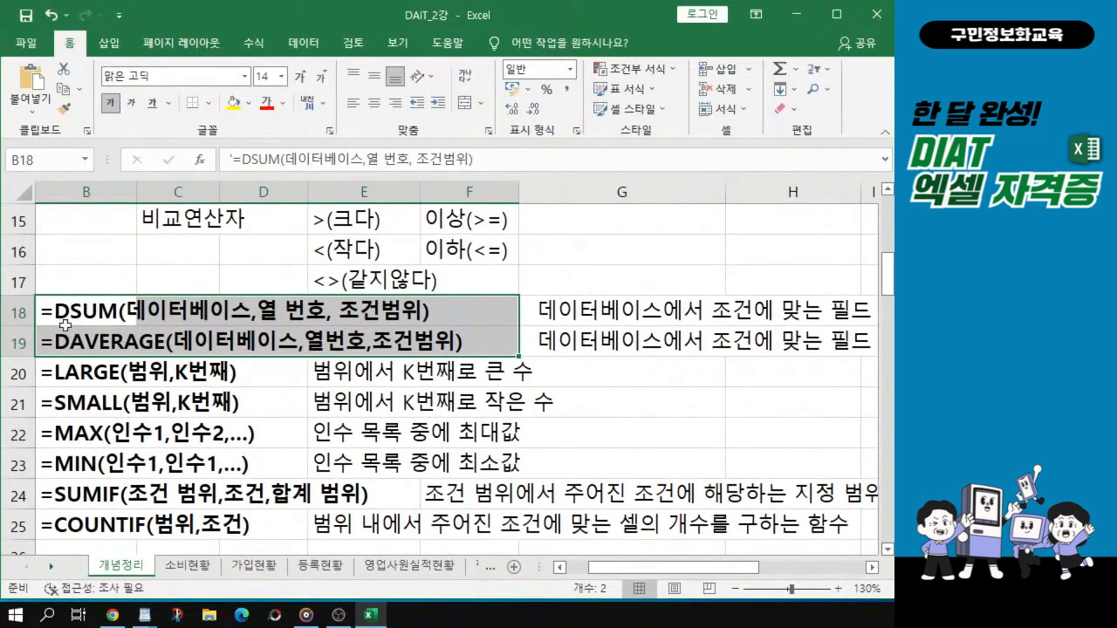
left_click(143, 316)
left_click(75, 305)
left_click_drag(75, 305, 377, 308)
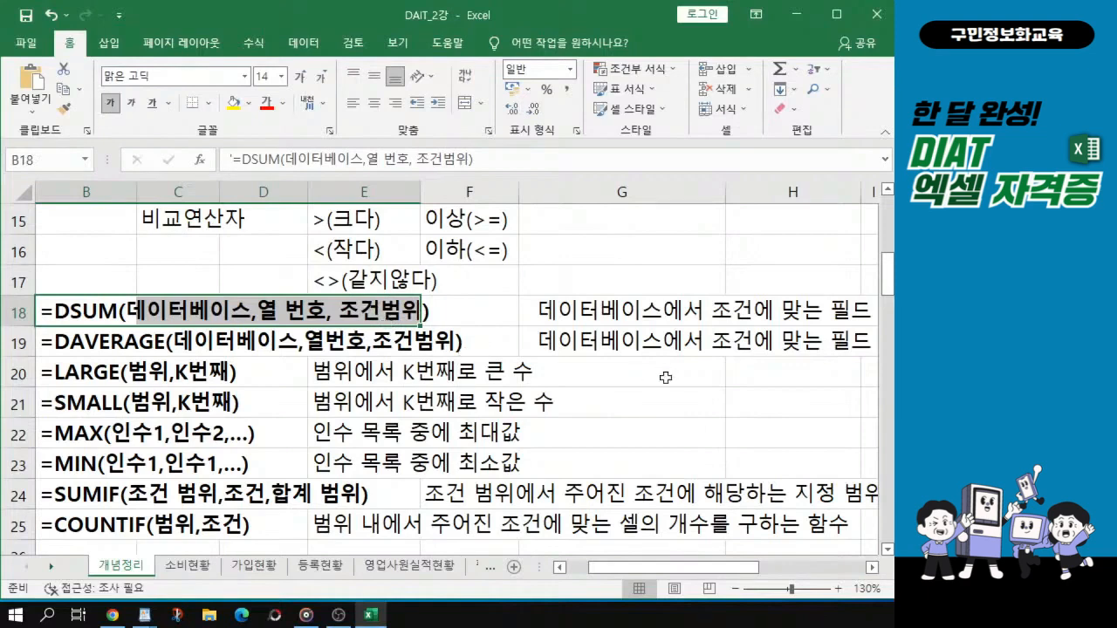
Locate the empty 아시아지역 상반기 합계 result cell L28 and hide columns J and K
scroll(674, 382, "down", 4)
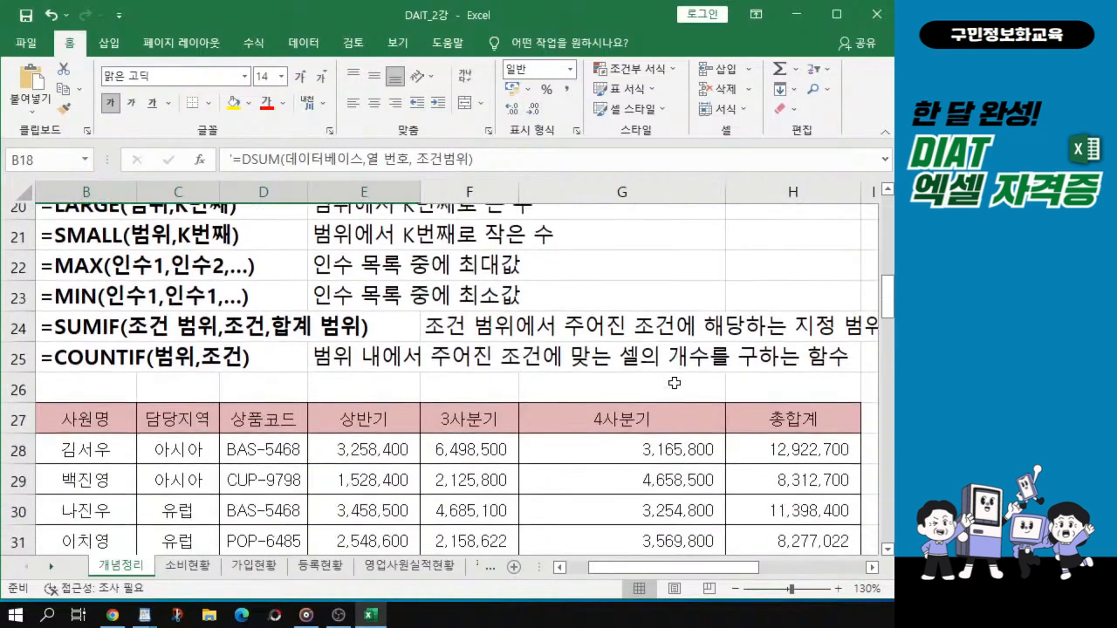
left_click_drag(737, 568, 851, 570)
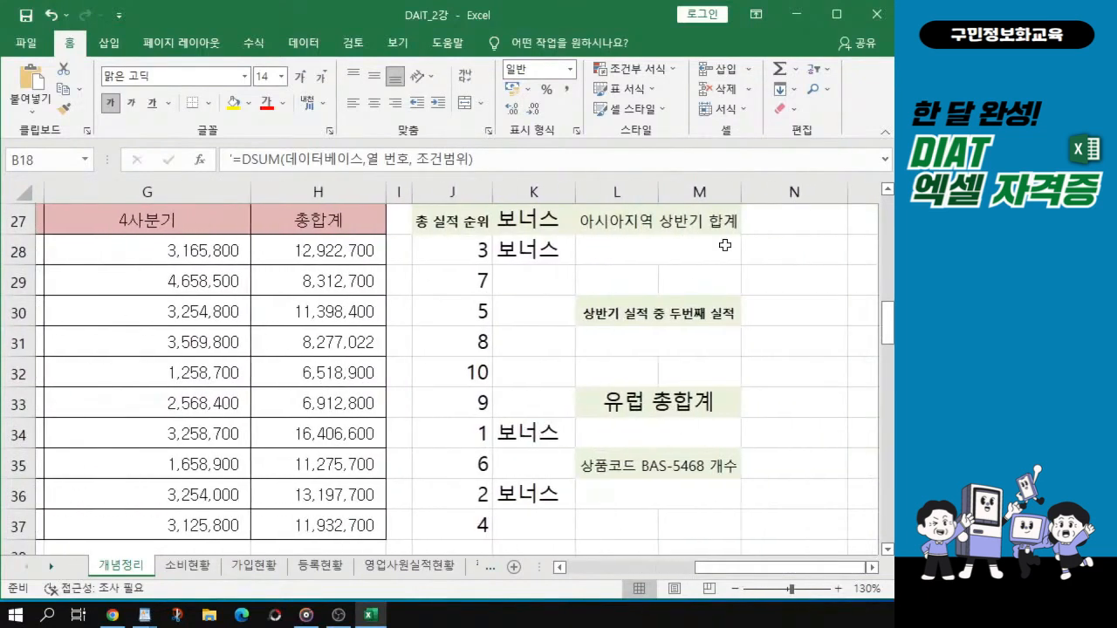
left_click(673, 252)
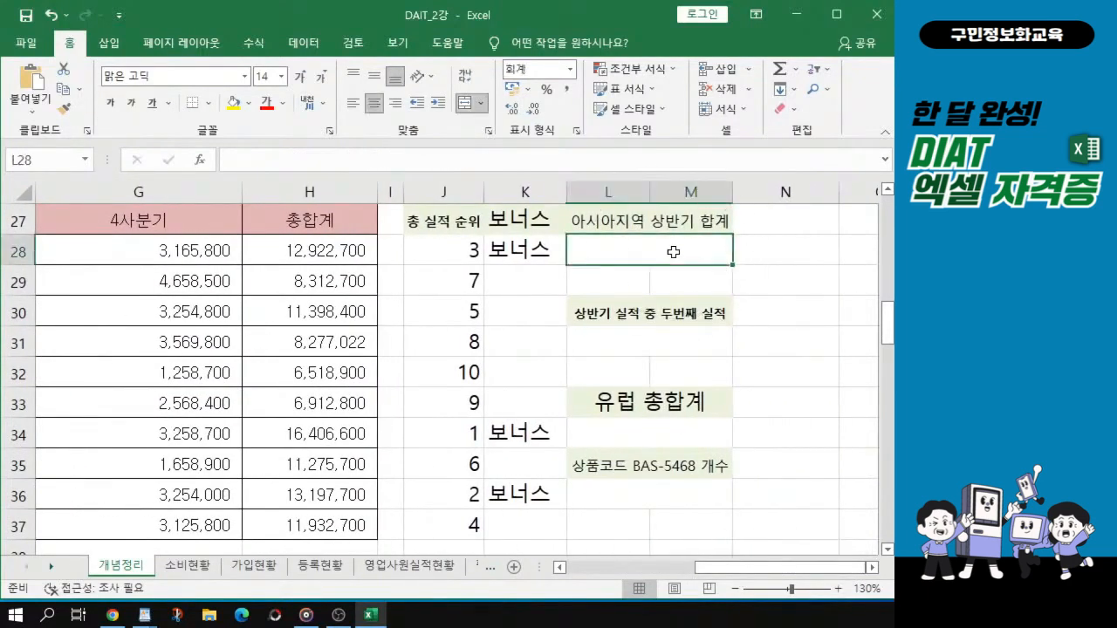
left_click(674, 252)
left_click(674, 253)
scroll(198, 337, "down", 2)
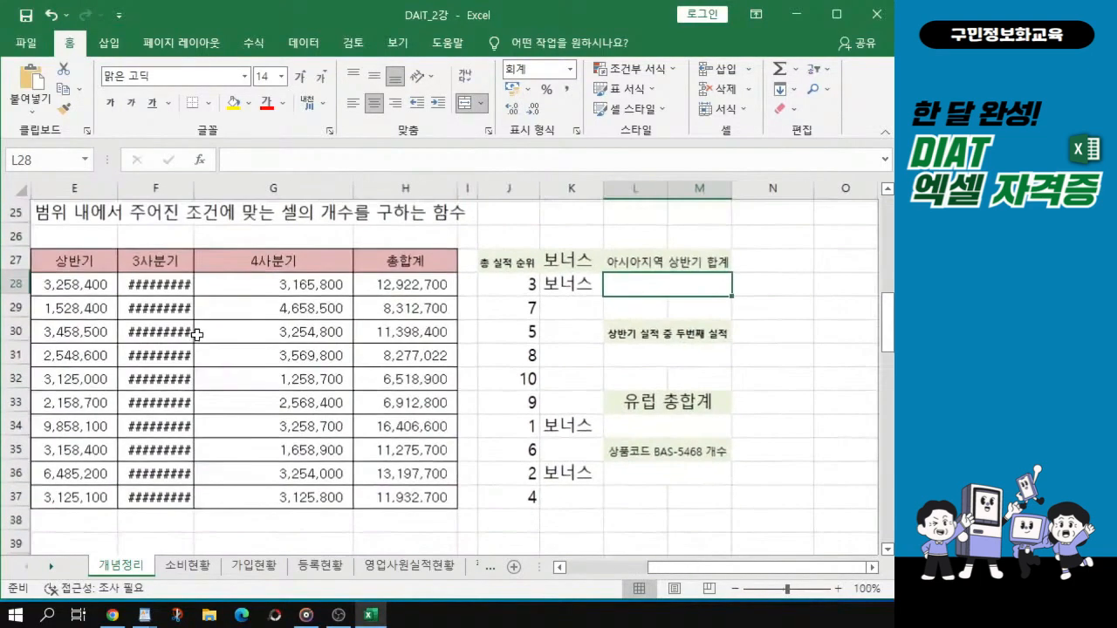
left_click_drag(668, 575, 630, 572)
left_click(760, 284)
mouse_move(638, 190)
left_mouse_down()
mouse_move(729, 193)
mouse_move(654, 193)
left_mouse_up()
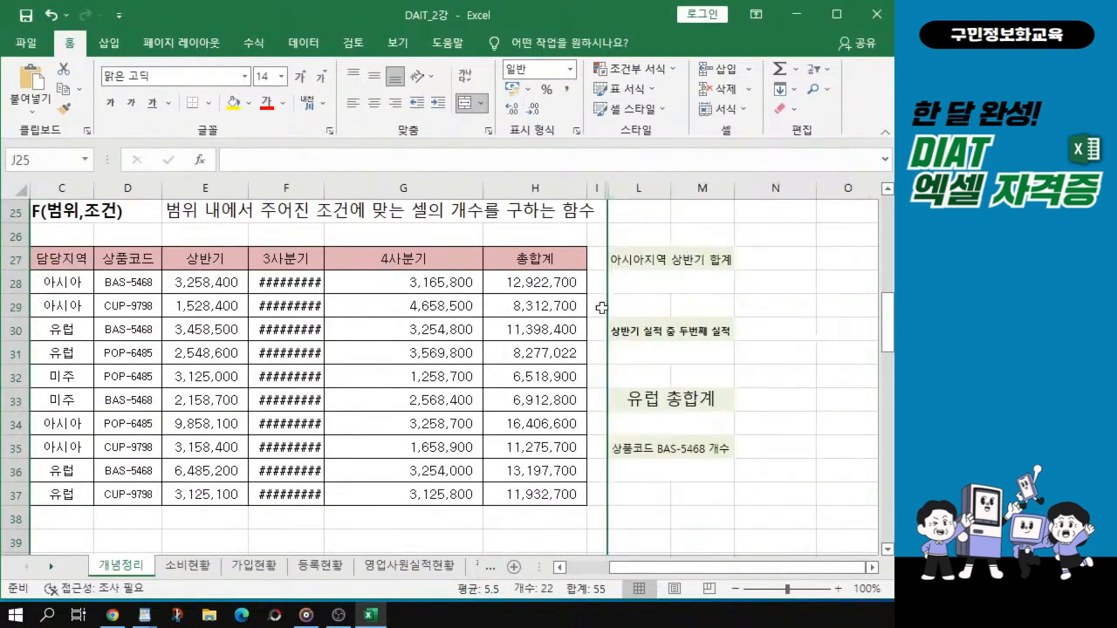
Check the empty result cell L28 and pick out the 상반기 values of the 아시아 rows E28, E29, E34 and E35
left_click(647, 273)
key("ctrl")
key("ctrl")
key("ctrl")
key("ctrl")
key("ctrl")
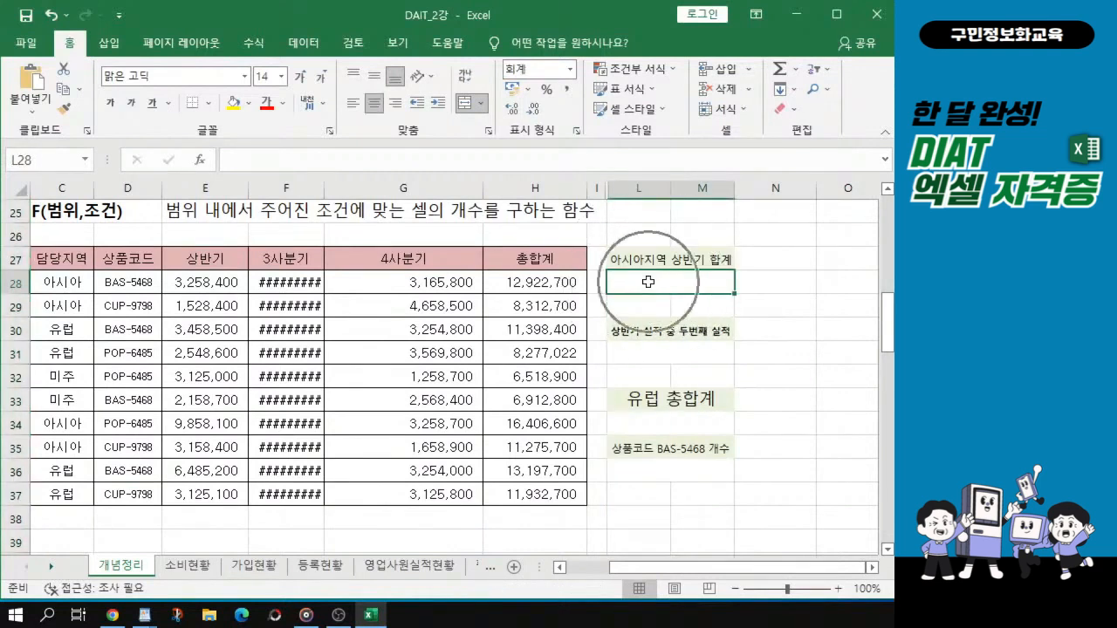
left_click(47, 282)
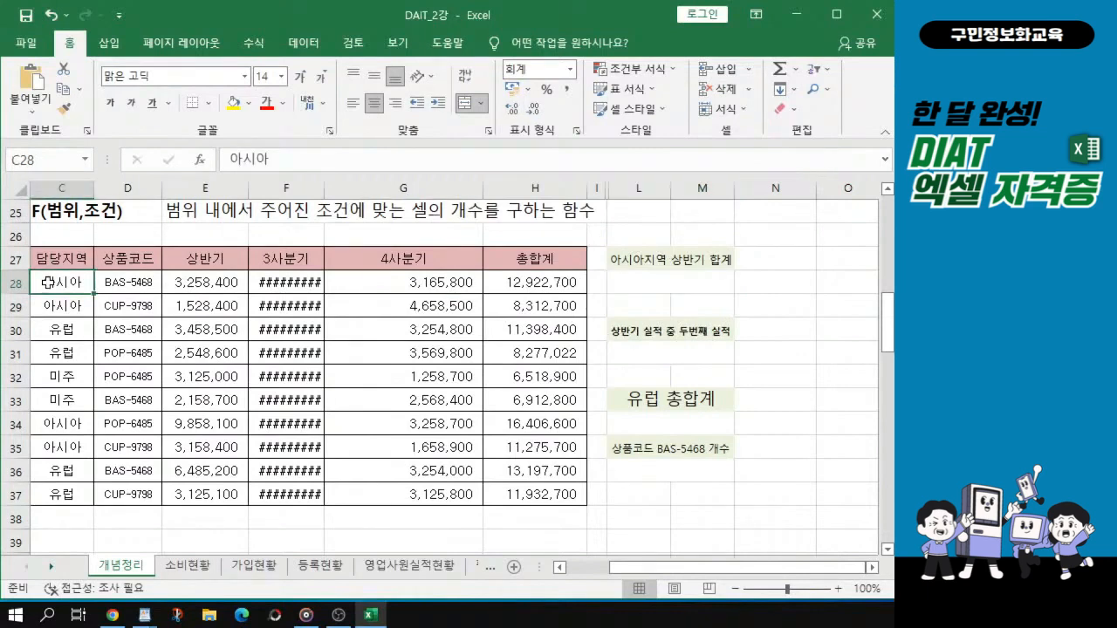
left_click_drag(47, 282, 199, 284)
left_click(200, 305, "ctrl")
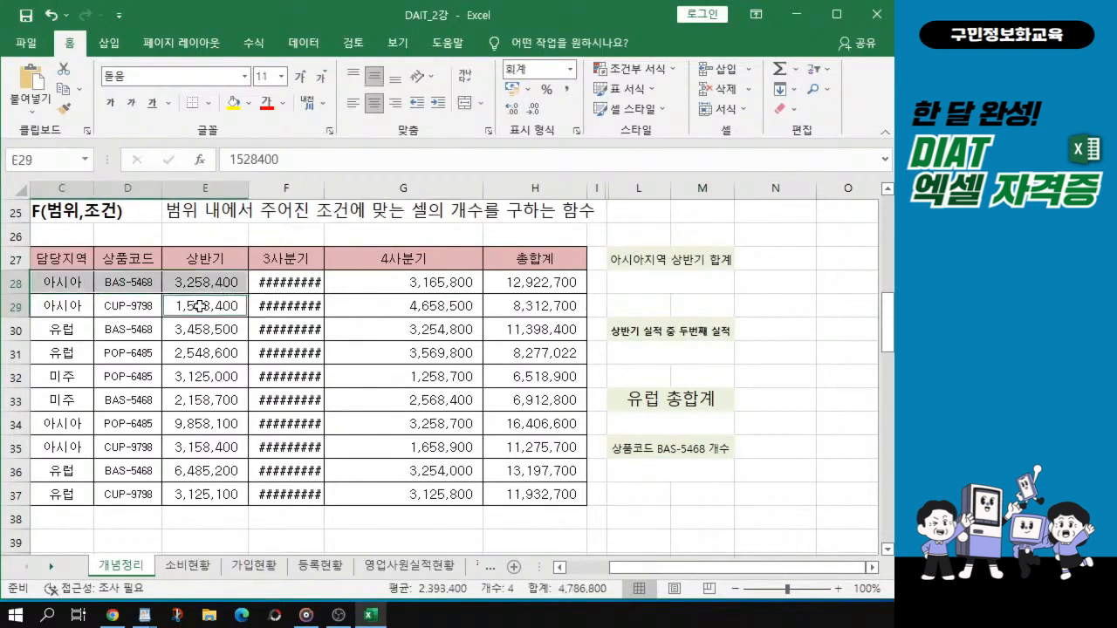
left_click(201, 425, "ctrl")
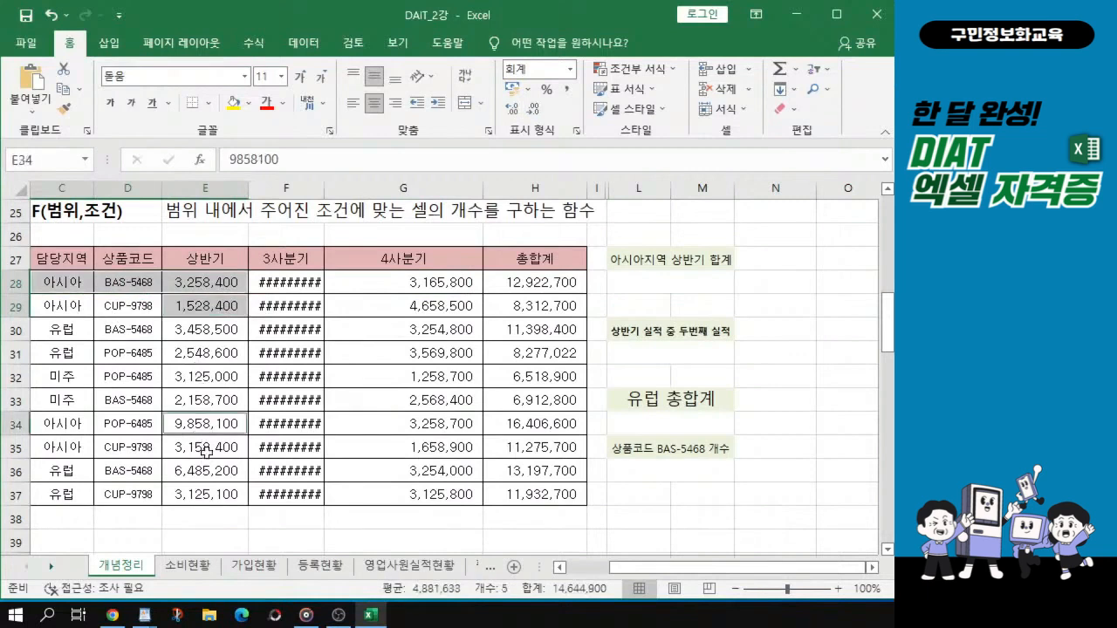
left_click(207, 452, "ctrl")
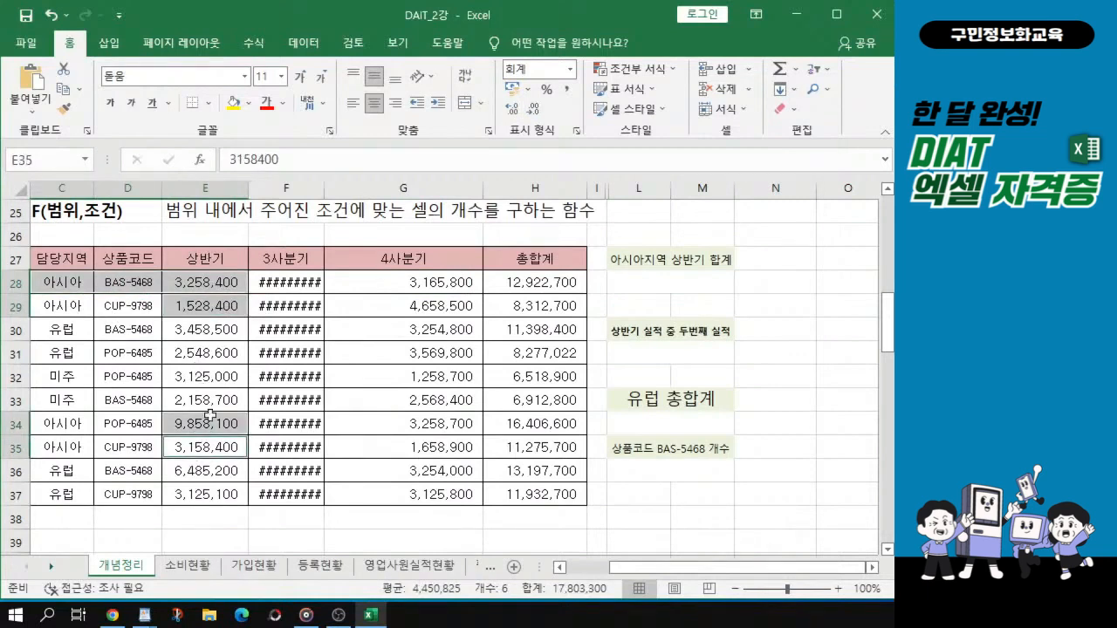
Start a DSUM formula in the 아시아지역 상반기 합계 result cell L28
left_click(683, 286)
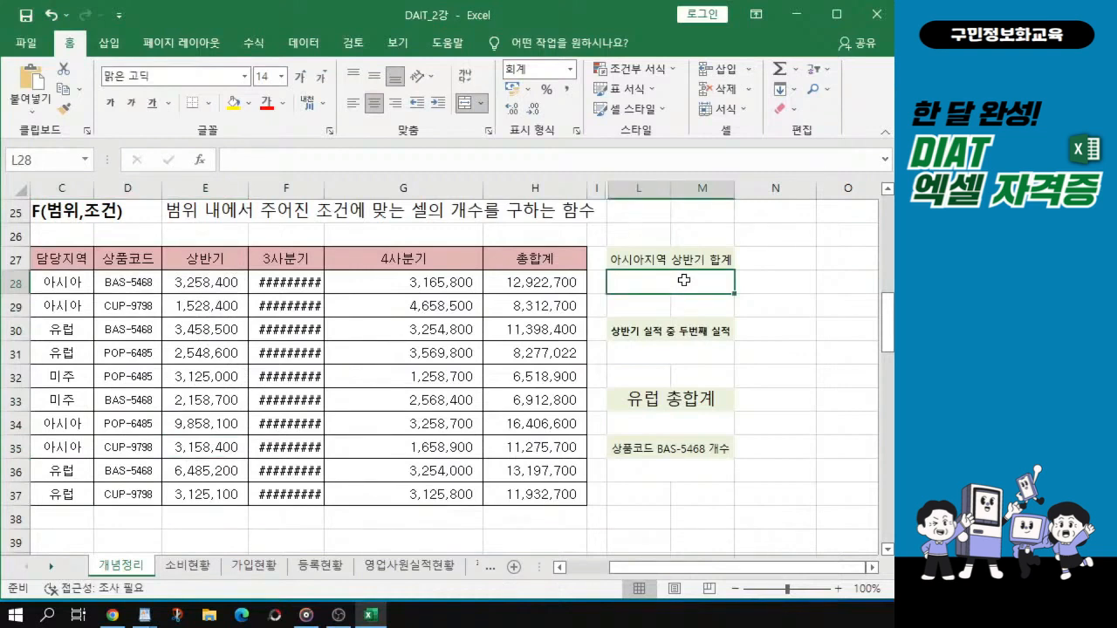
type("=")
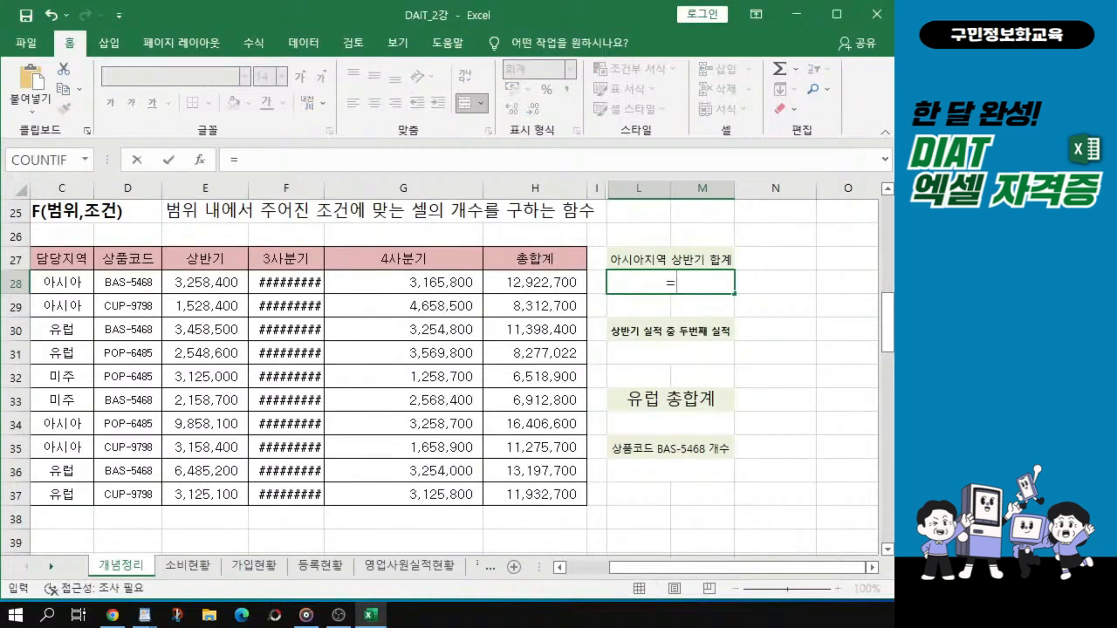
type("ds")
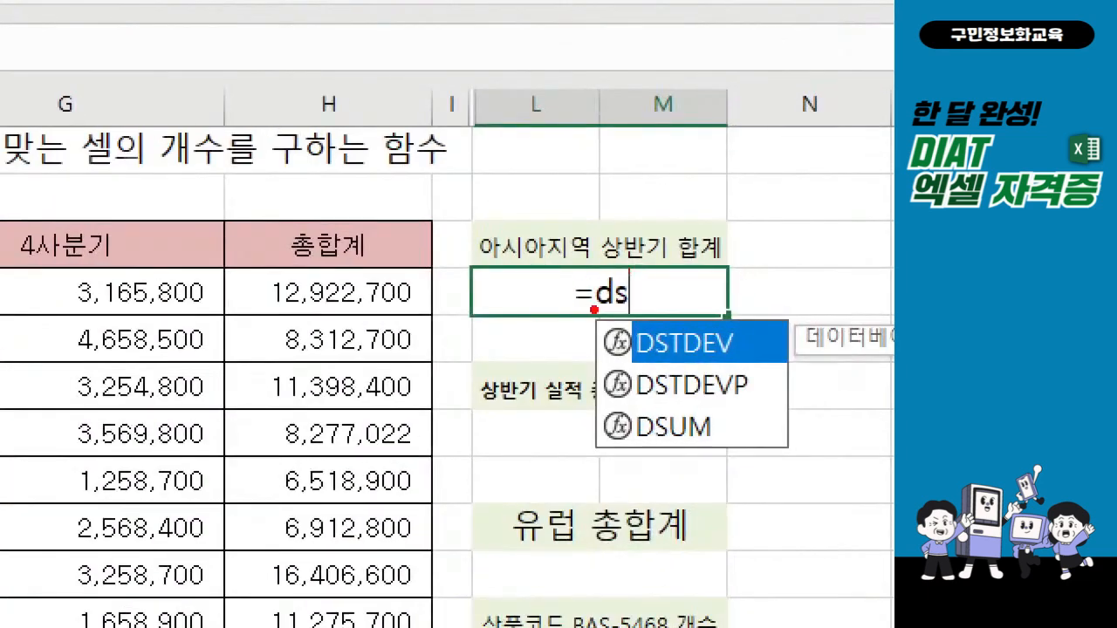
left_click_drag(583, 315, 625, 315)
mouse_move(590, 399)
left_mouse_down()
mouse_move(656, 446)
mouse_move(750, 452)
left_mouse_up()
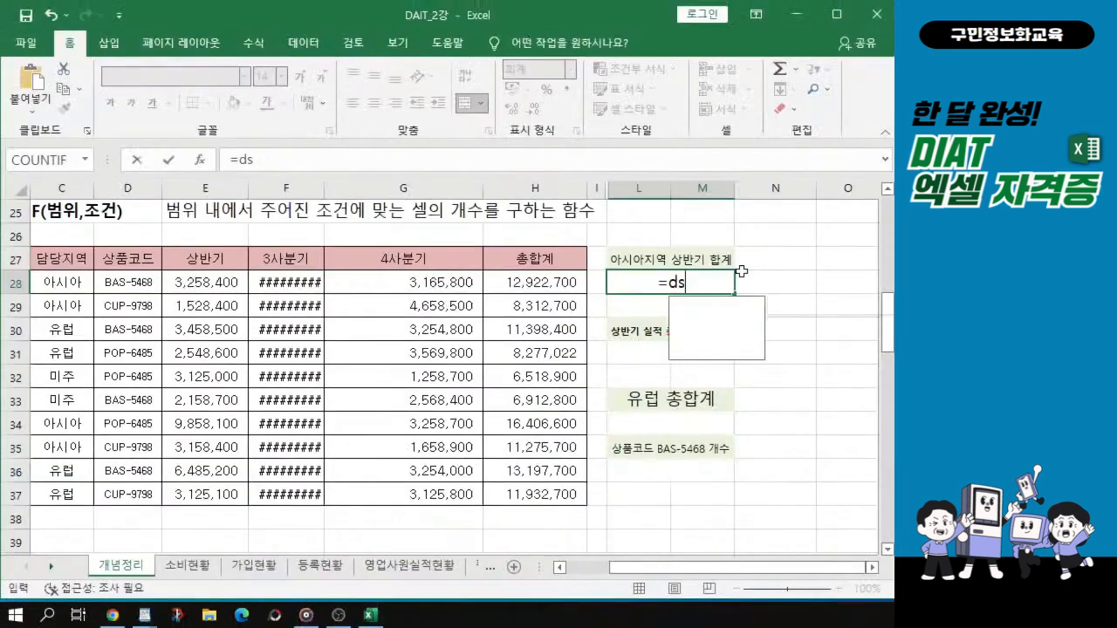
double_click(711, 350)
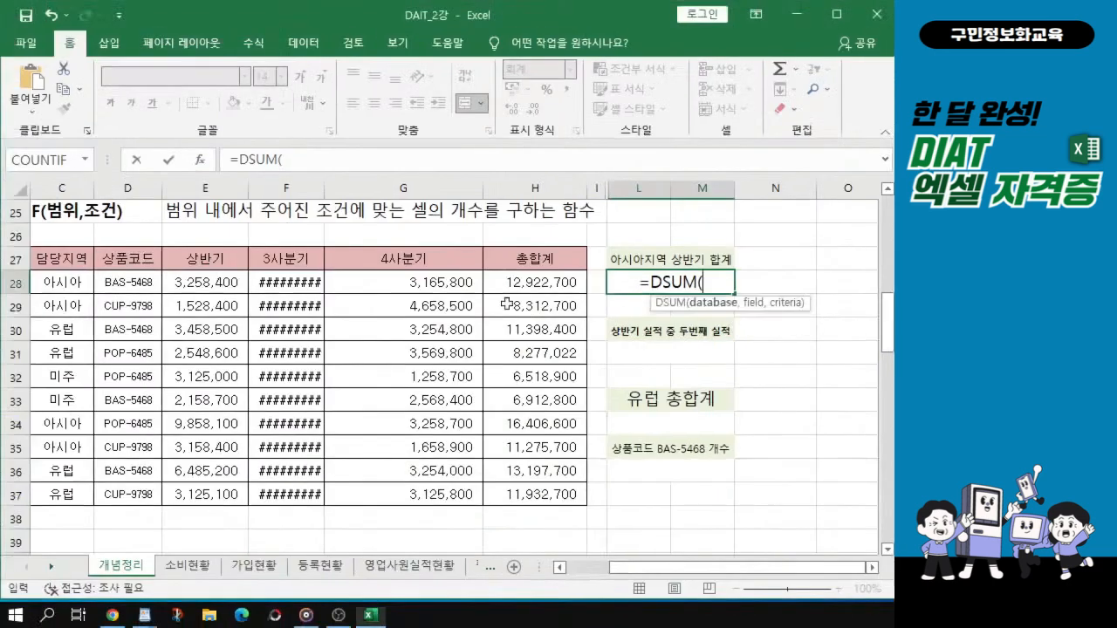
left_click(63, 255)
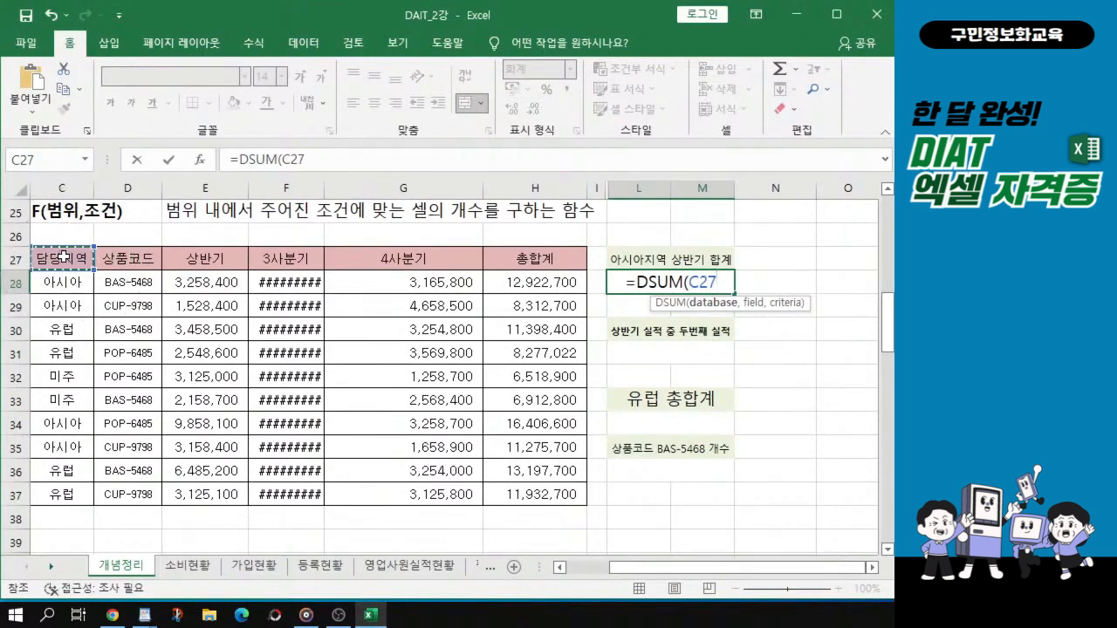
scroll(645, 569, "left", 2)
left_click(112, 258)
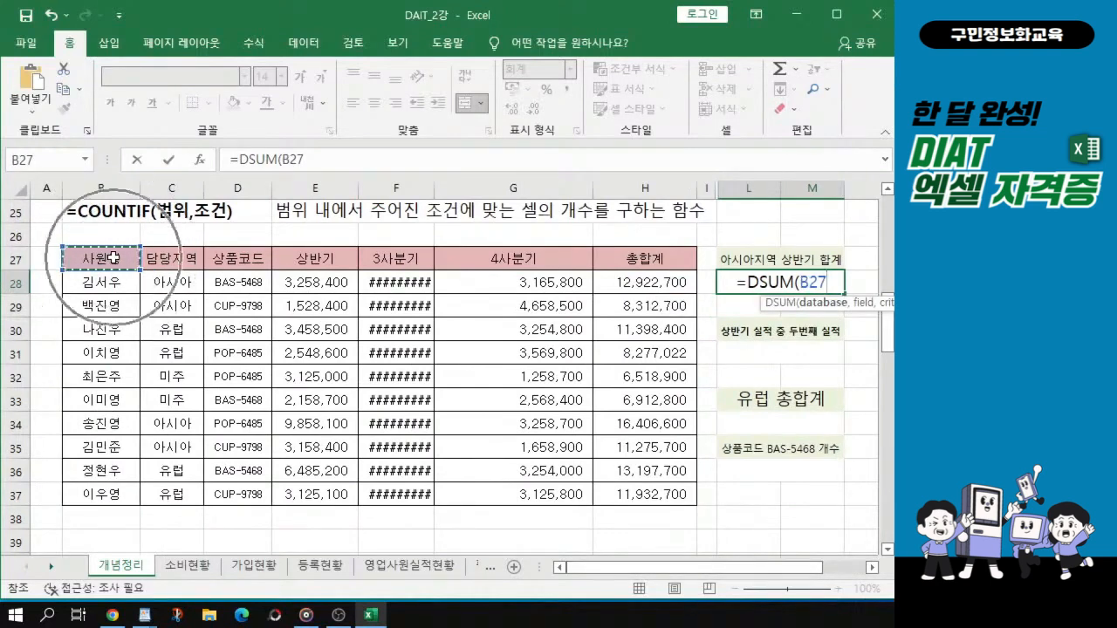
type(",")
left_click(112, 258)
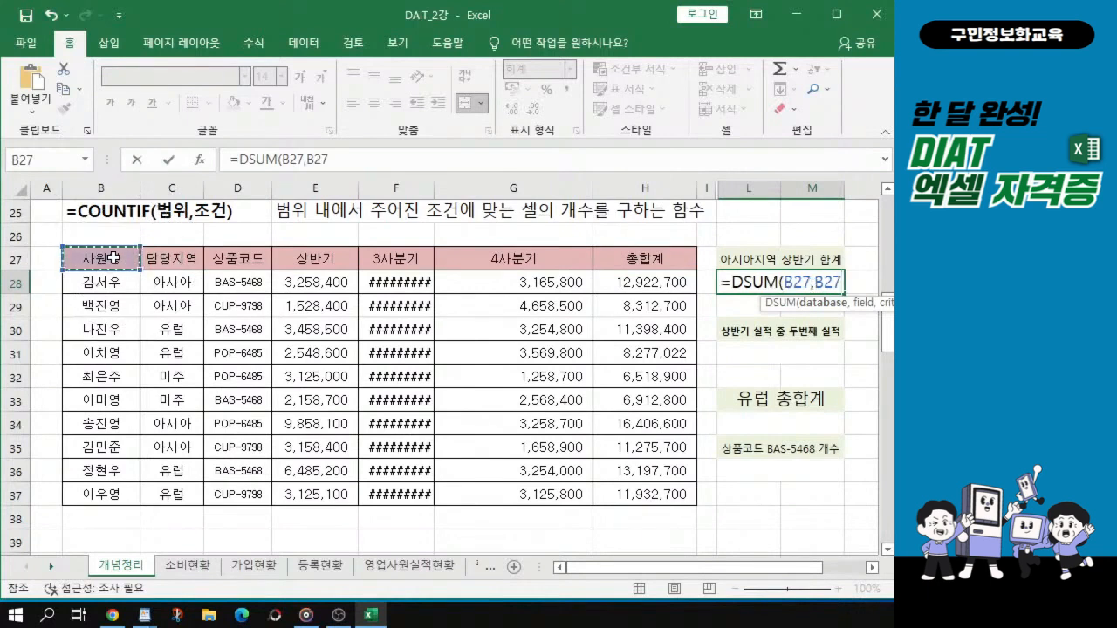
left_click_drag(111, 258, 664, 500)
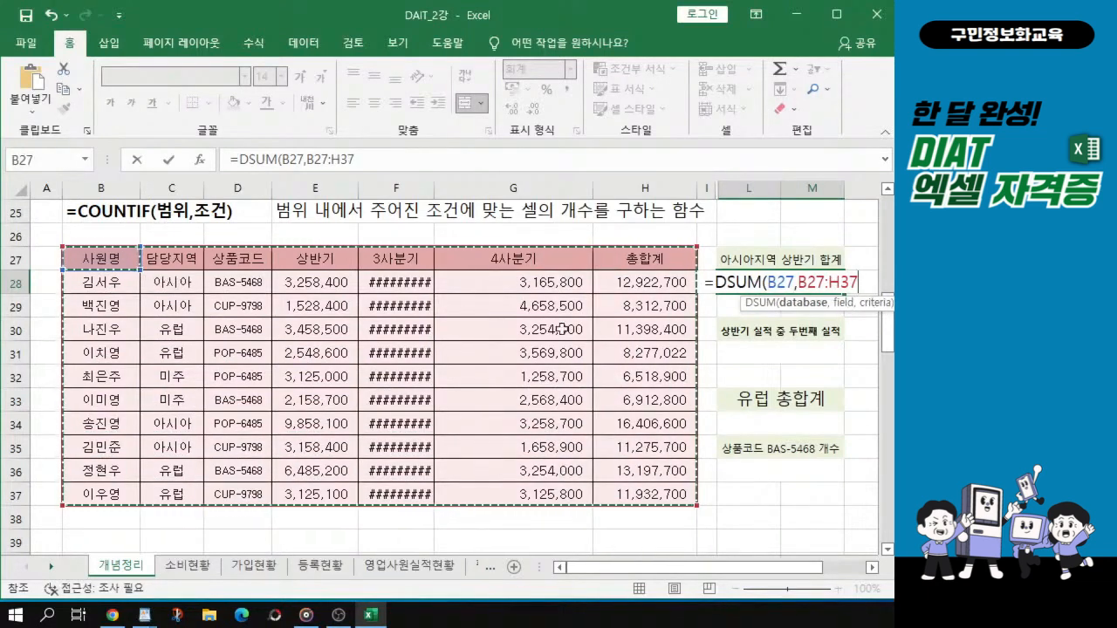
left_click_drag(859, 282, 768, 282)
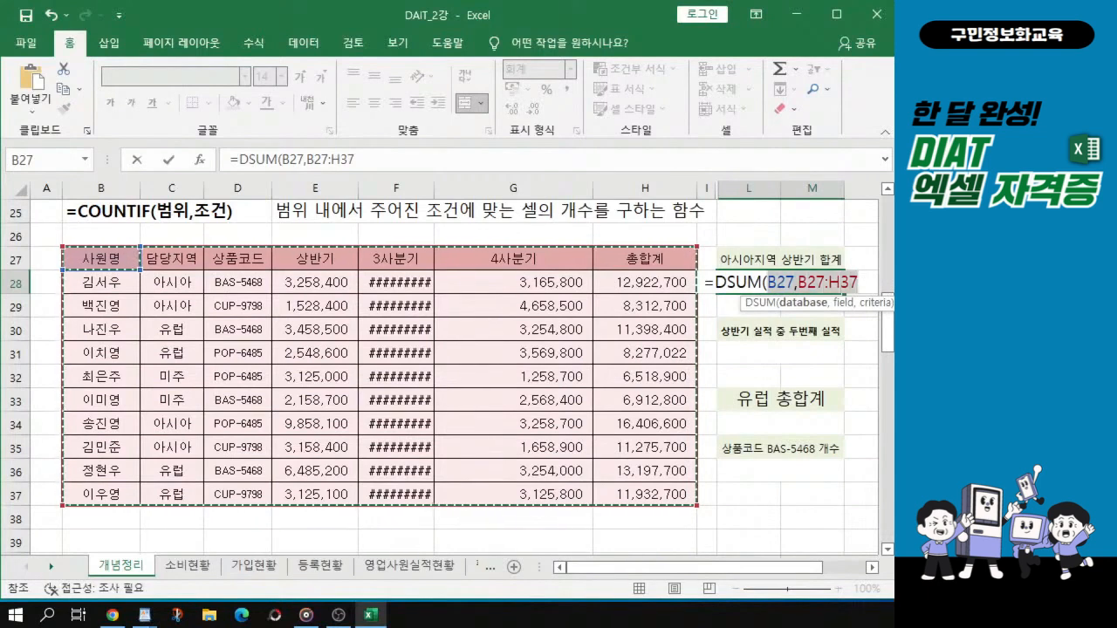
key("BackSpace")
Set the DSUM database to the whole table B27:H37 including headers, and the field to 4 for the 상반기 column
left_click_drag(101, 259, 689, 500)
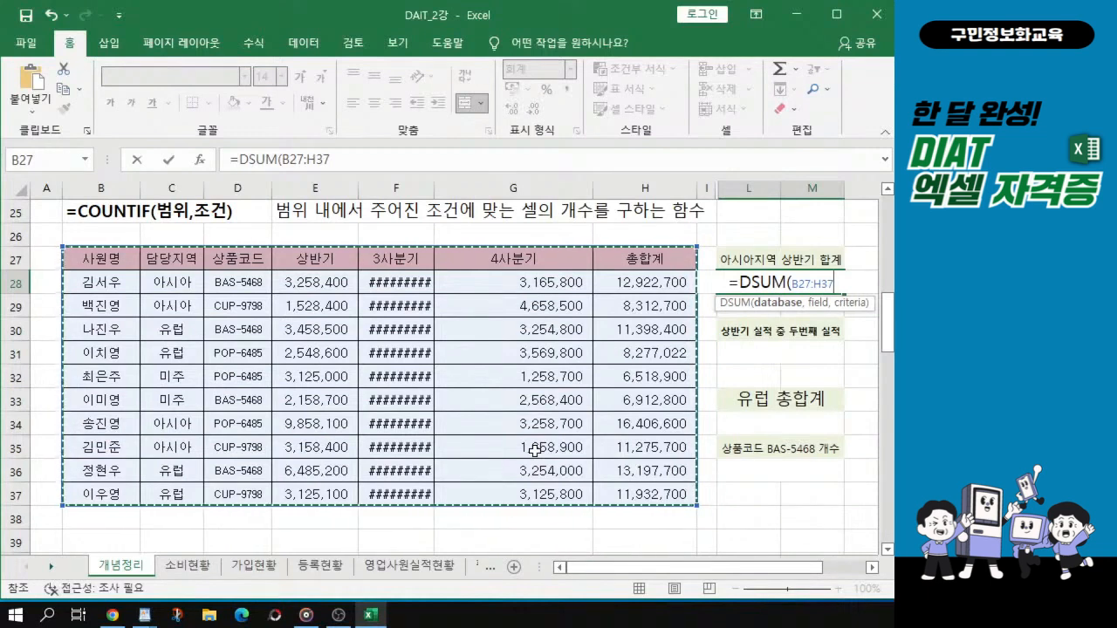
type(",")
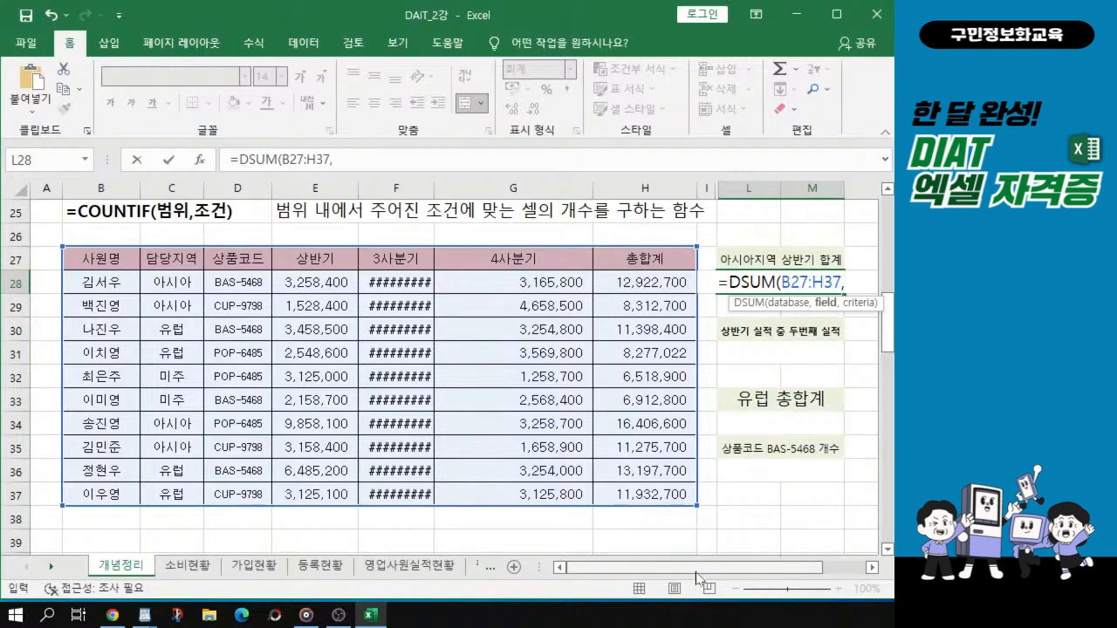
key("ctrl")
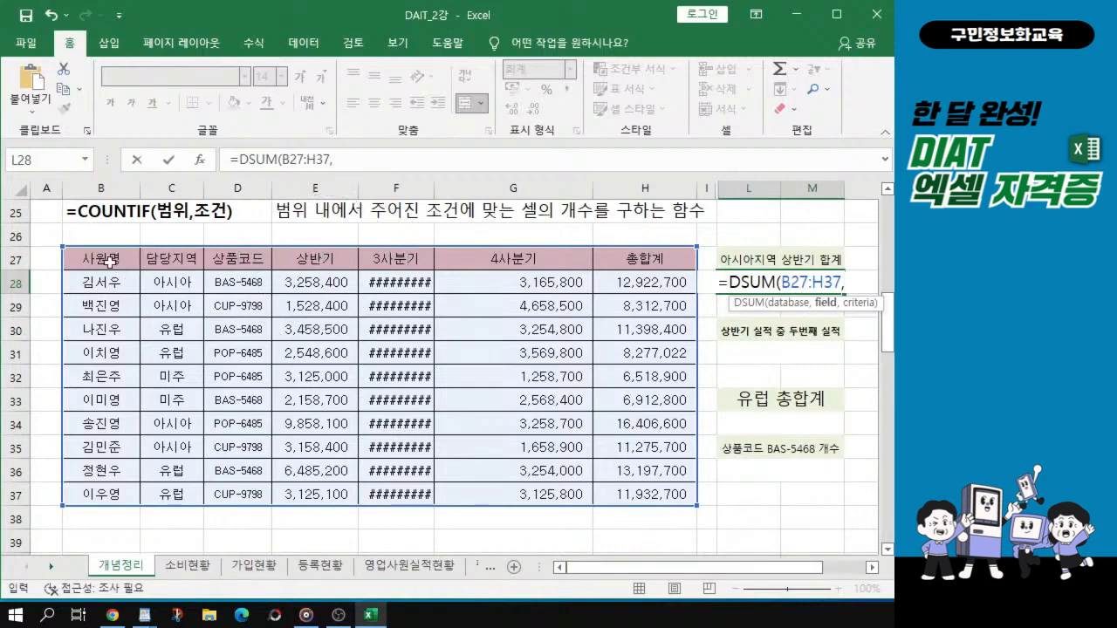
key("ctrl")
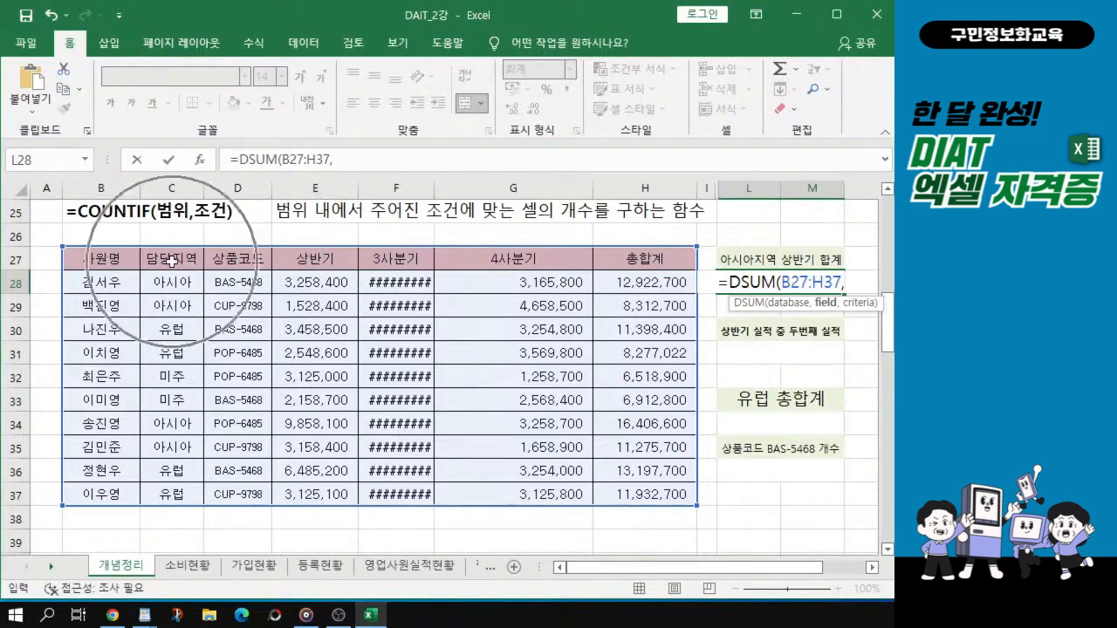
key("ctrl")
key("ctrl")
key("ctrl")
key("ctrl")
key("ctrl")
key("ctrl")
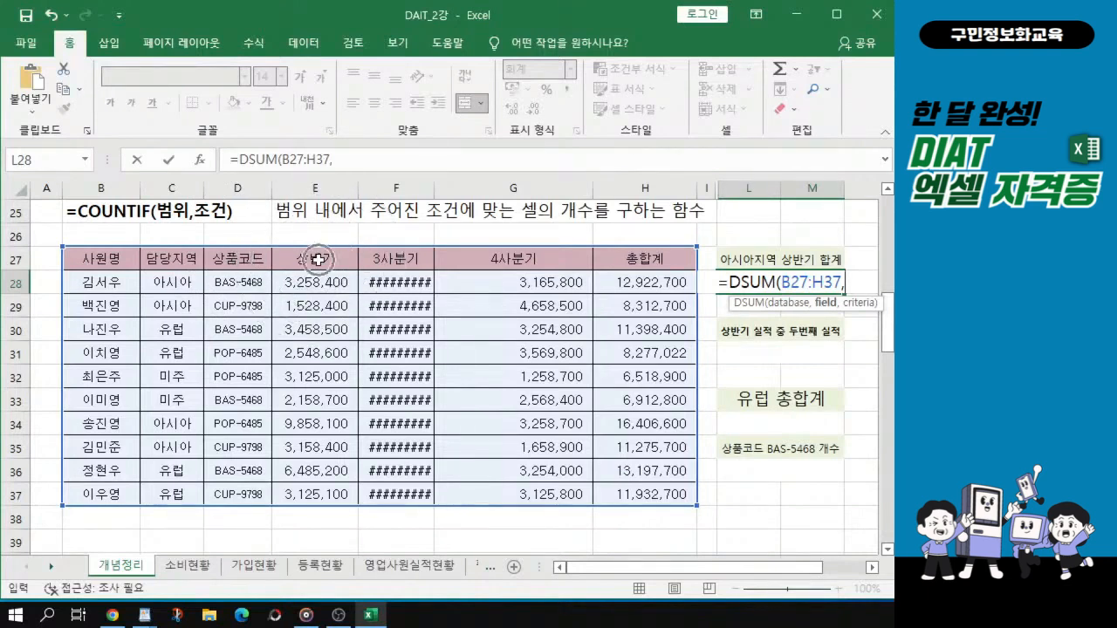
key("ctrl")
key("ctrl")
key("ctrl")
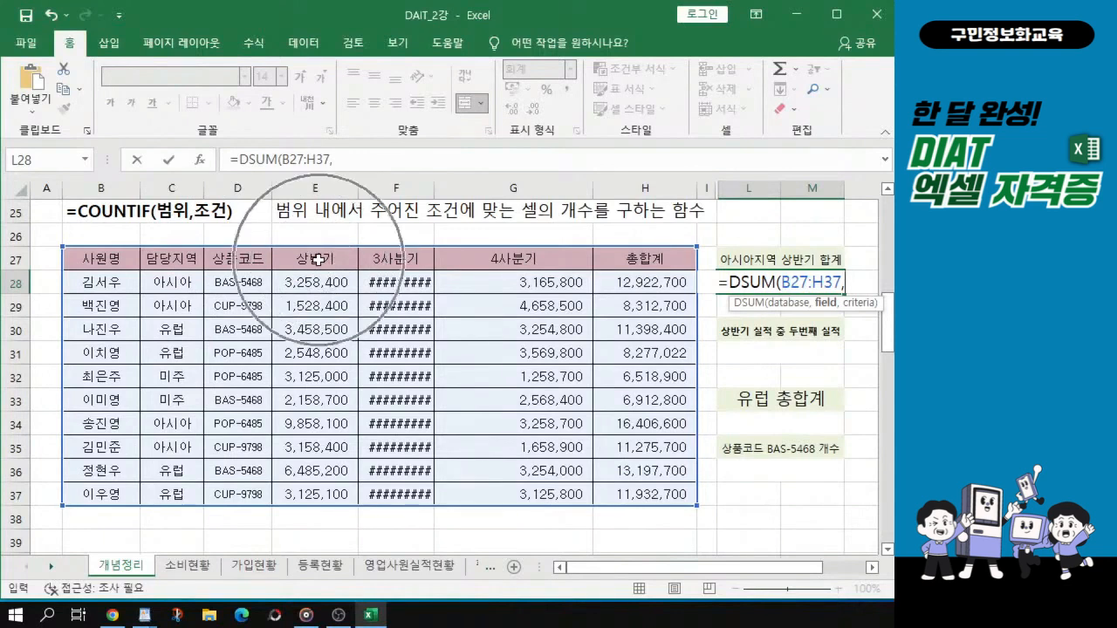
type("4,")
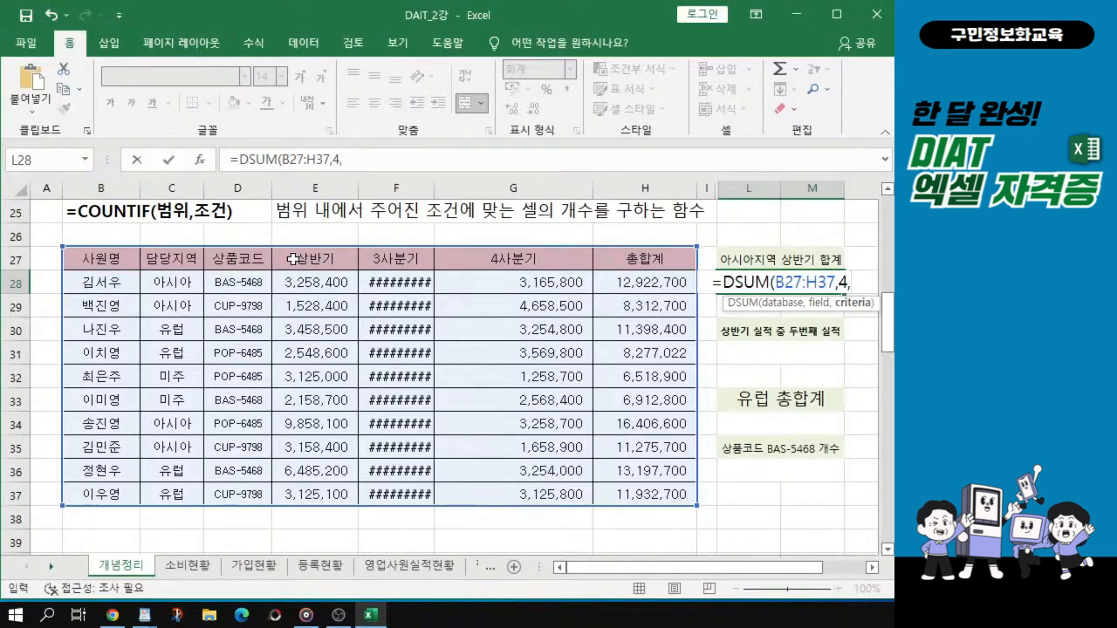
Complete the L28 formula with the 담당지역 header and 아시아 cell C27:C28 as the criteria, giving =DSUM(B27:H37,4,C27:C28)
key("ctrl")
key("ctrl+1")
left_click(822, 315)
left_click_drag(801, 316, 858, 309)
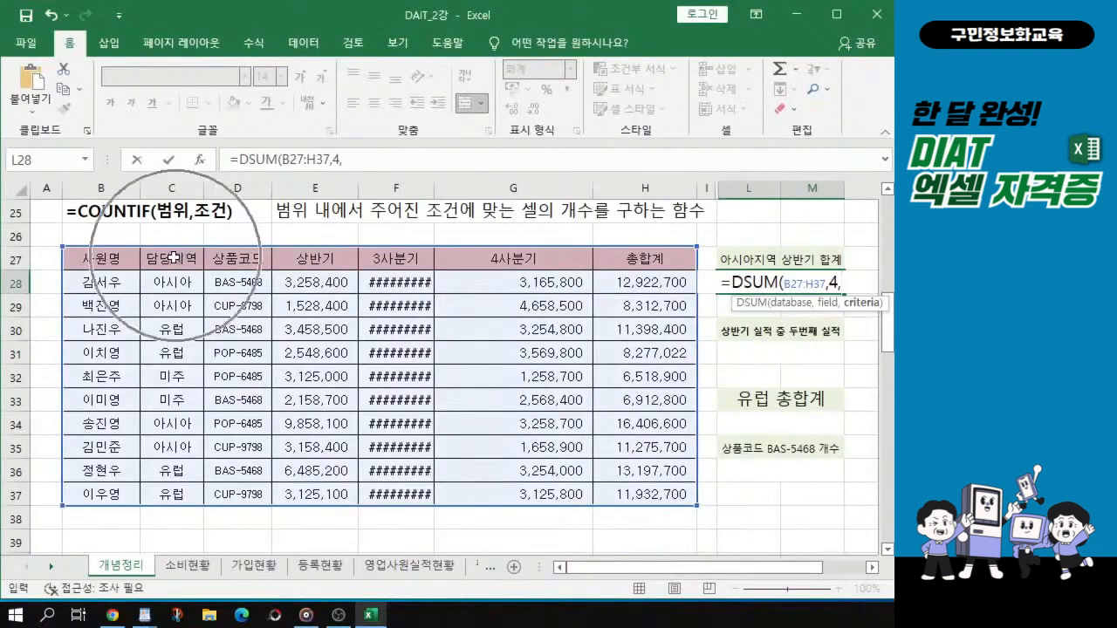
left_click(174, 256)
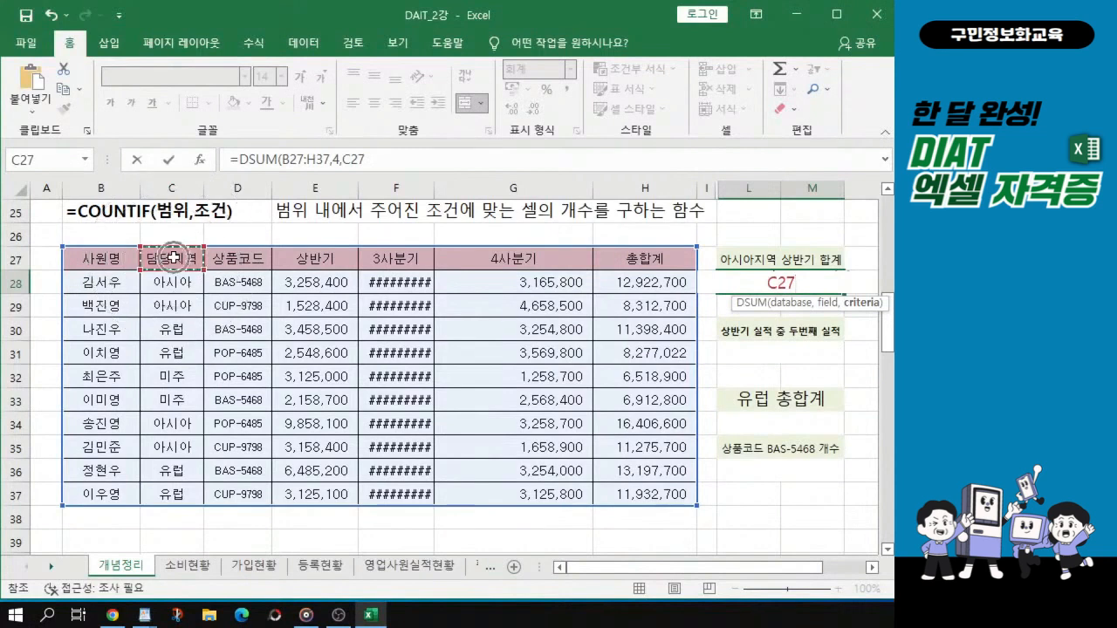
key("shift+Down")
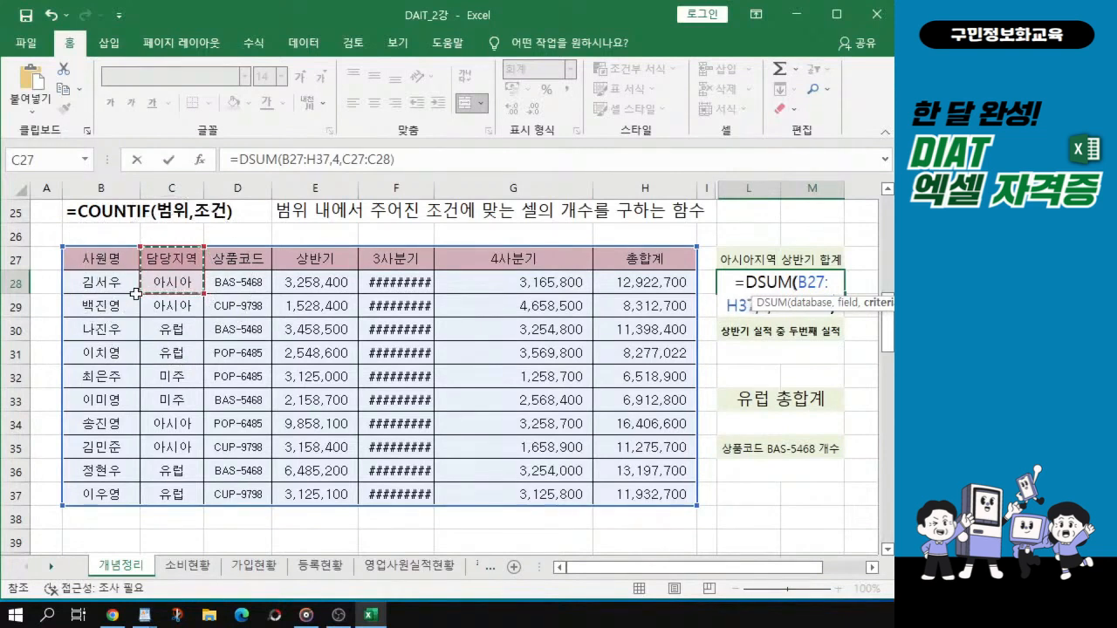
type(")")
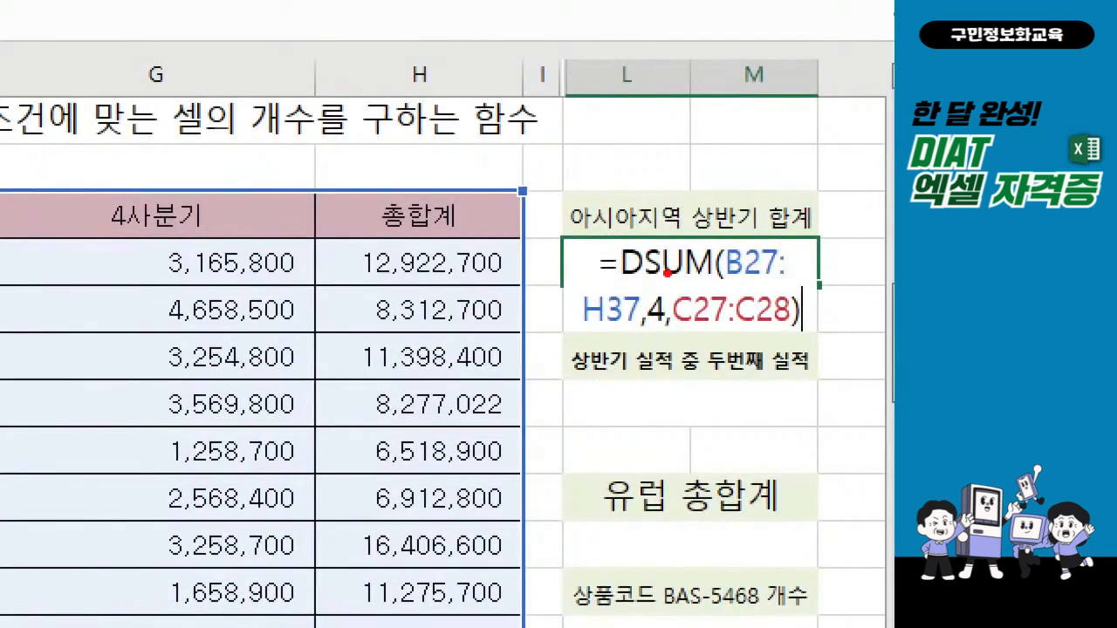
left_click_drag(724, 282, 781, 289)
left_click_drag(576, 328, 771, 333)
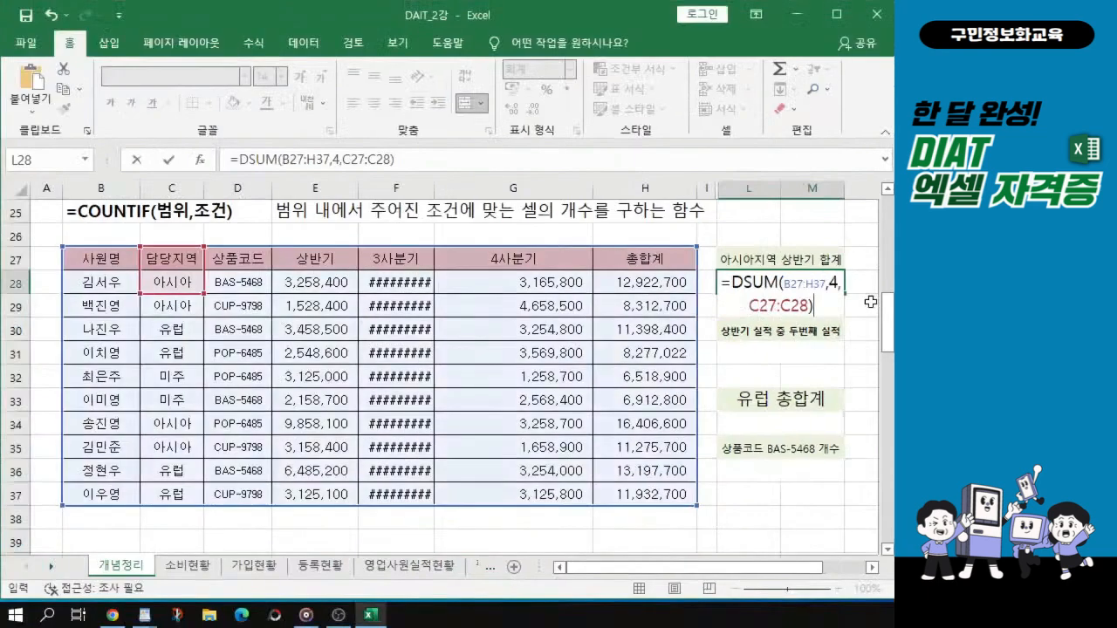
key("Return")
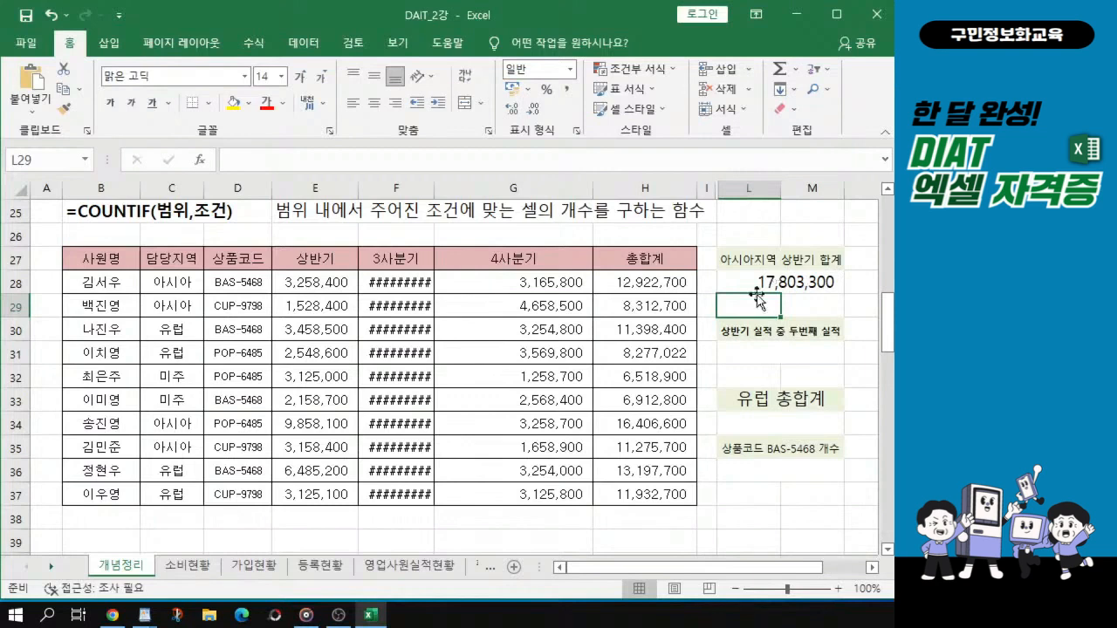
Locate the 상반기 실적 중 두번째 실적 result cell L31 and examine the LARGE, SMALL, MAX and MIN syntax in rows 20 to 23
left_click(761, 355)
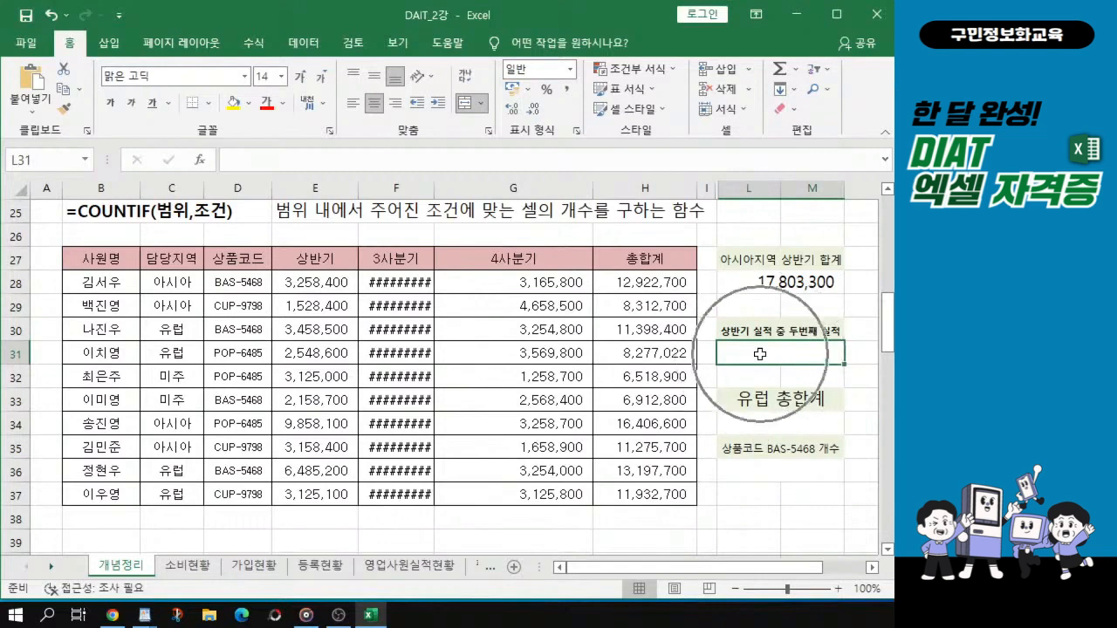
scroll(261, 310, "up", 2)
scroll(261, 310, "up", 2)
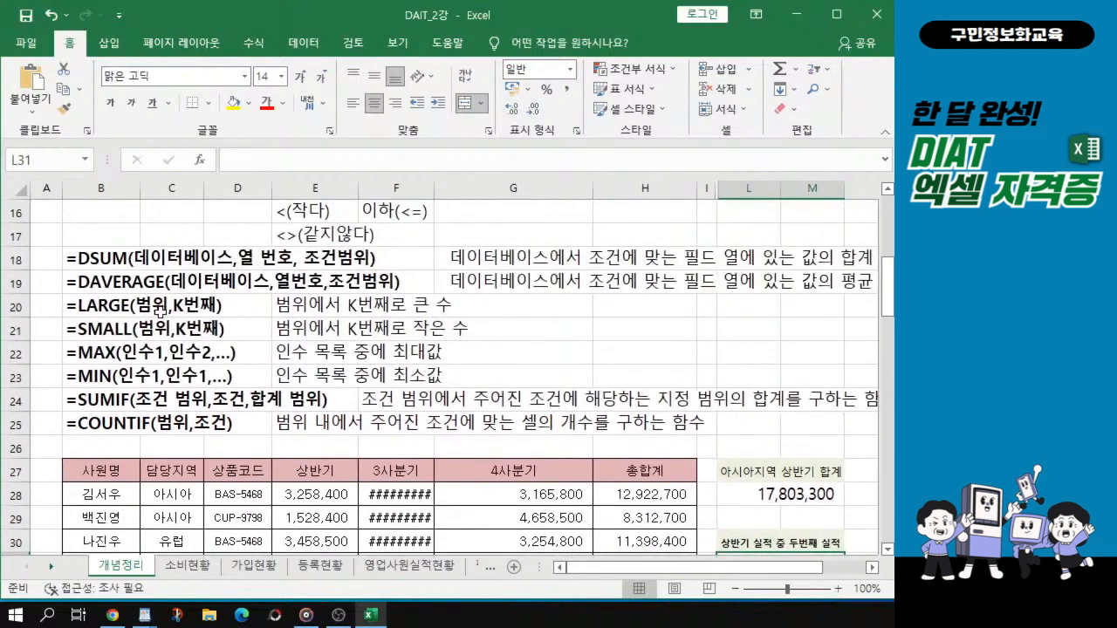
left_click_drag(71, 300, 481, 382)
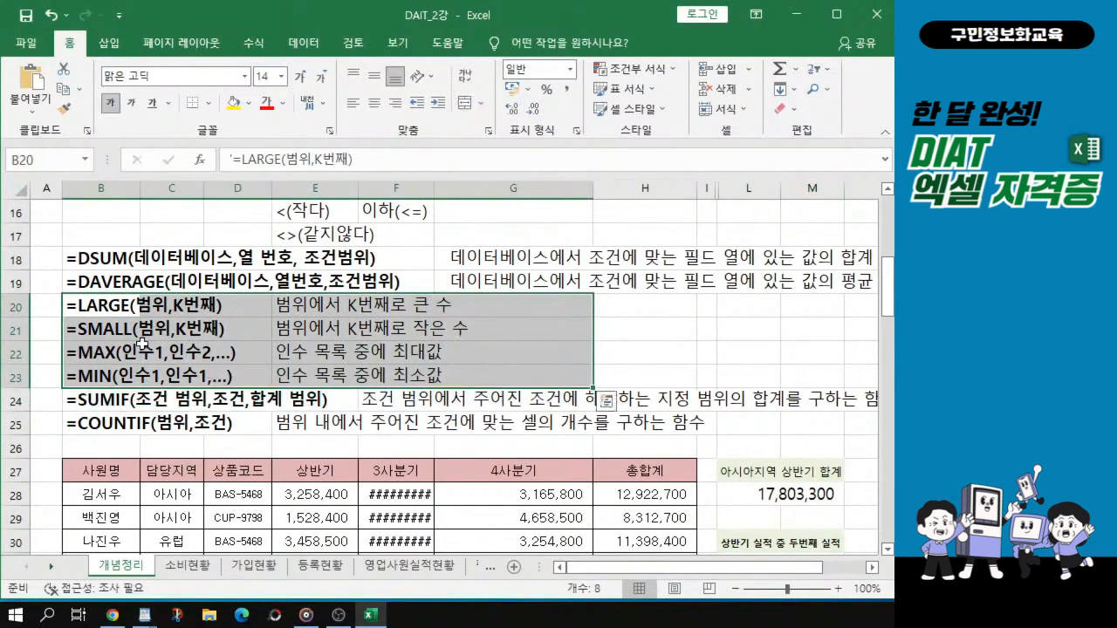
scroll(143, 343, "up", 1)
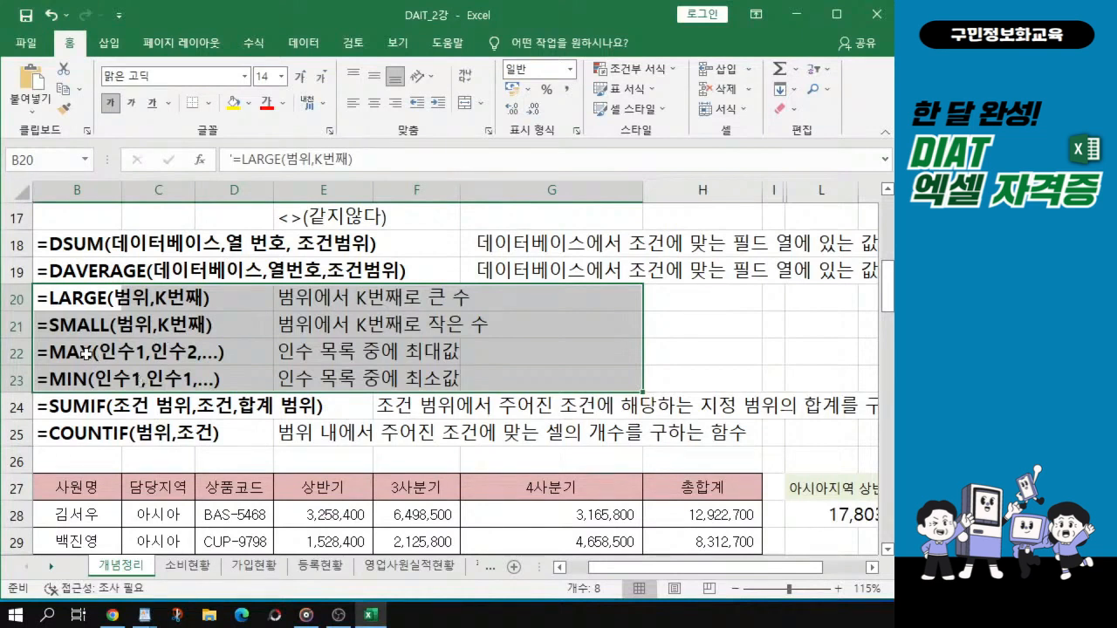
left_click_drag(85, 353, 75, 384)
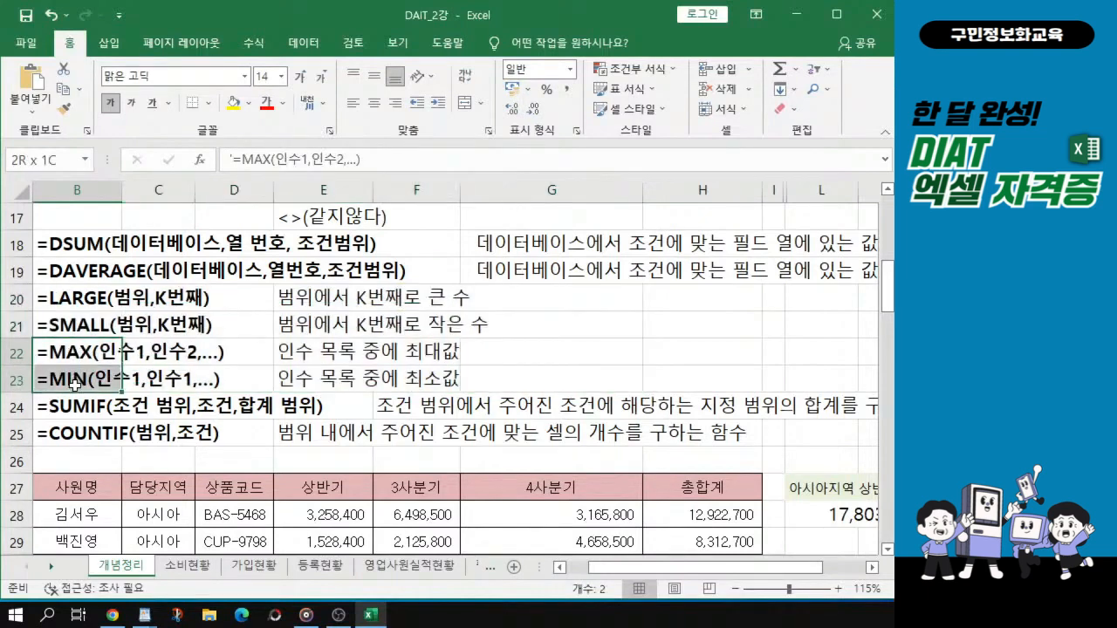
left_click_drag(57, 297, 445, 384)
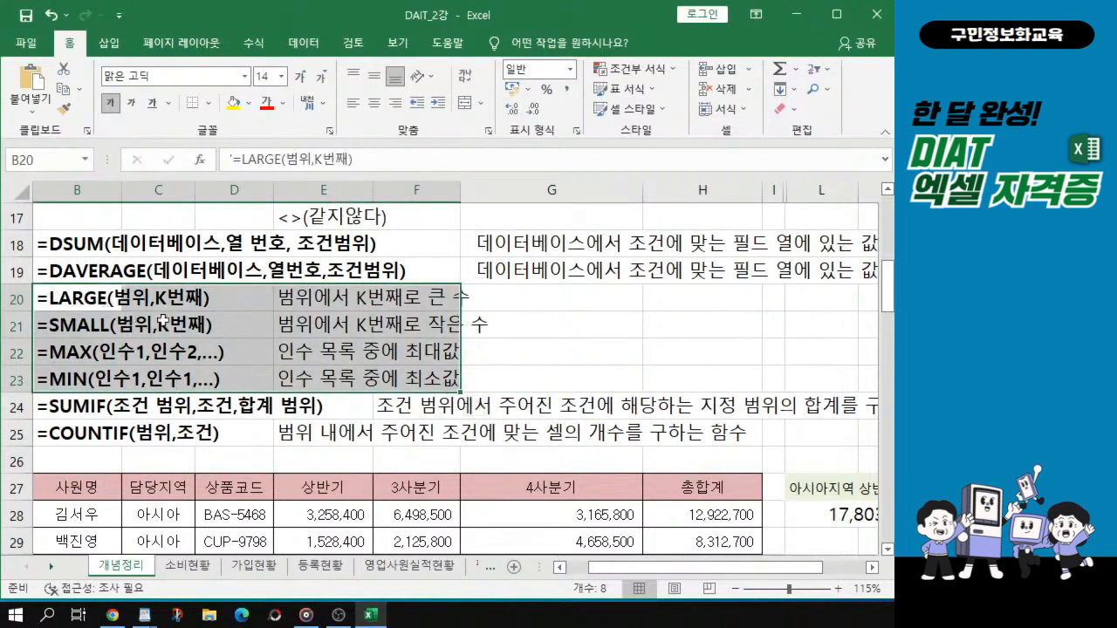
left_click_drag(65, 351, 213, 377)
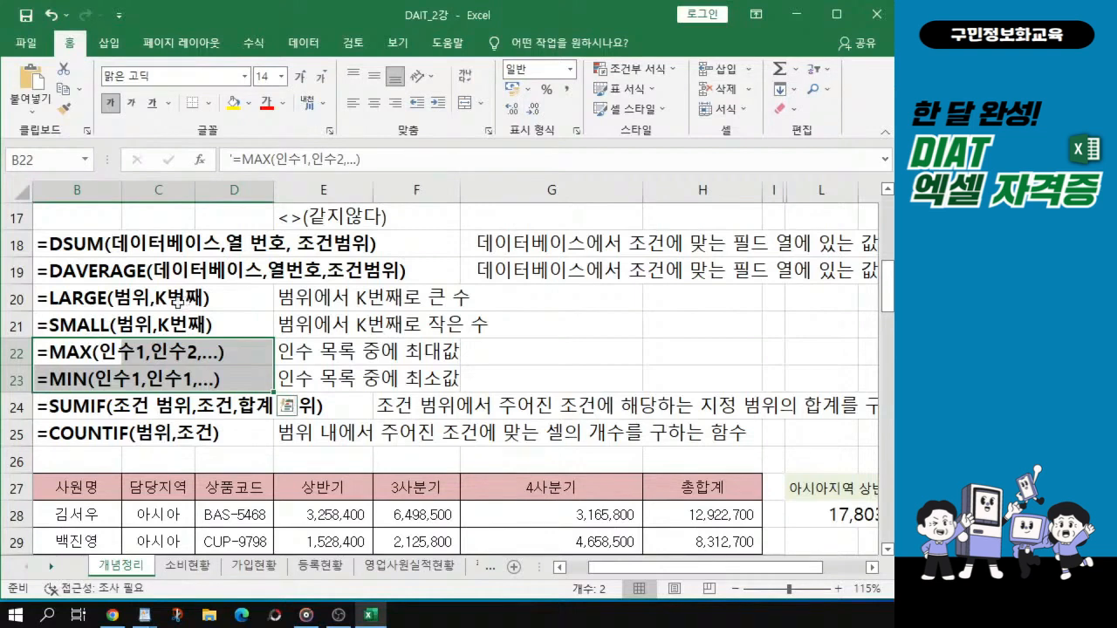
Examine the LARGE, SMALL, MAX and MIN syntax and descriptions in rows 20 to 23, and the SUMIF syntax in row 24
key("ctrl+q")
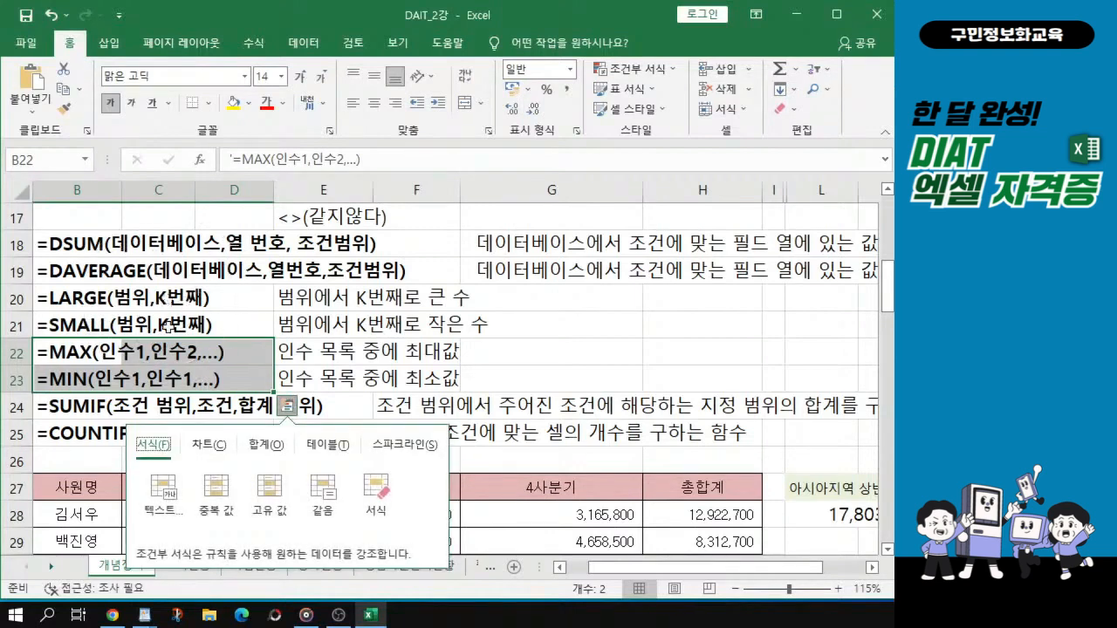
key("Escape")
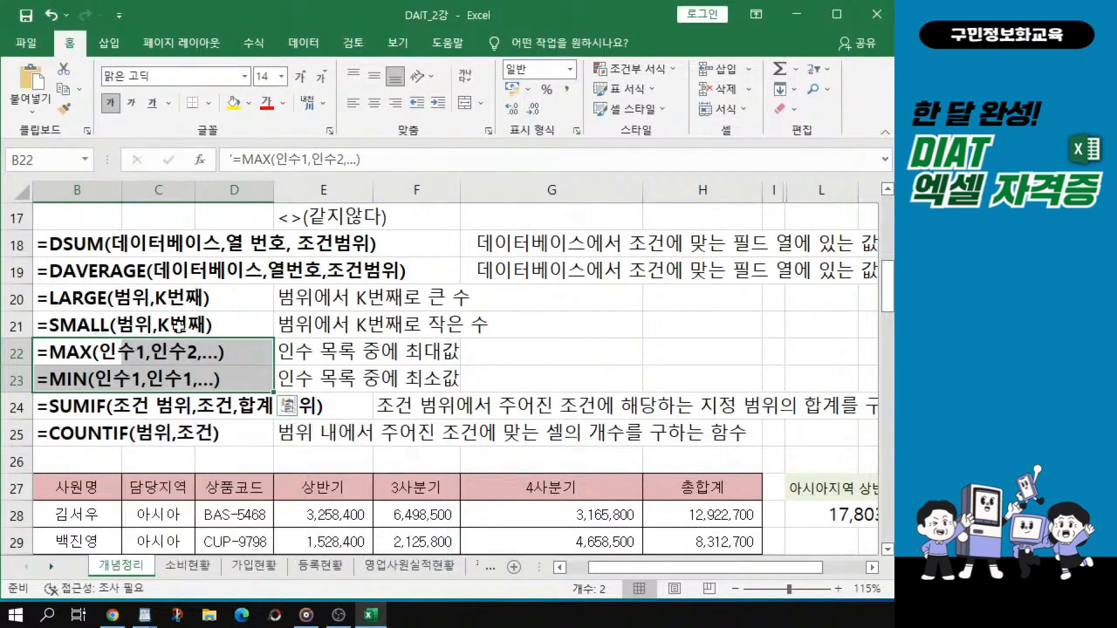
key("ctrl")
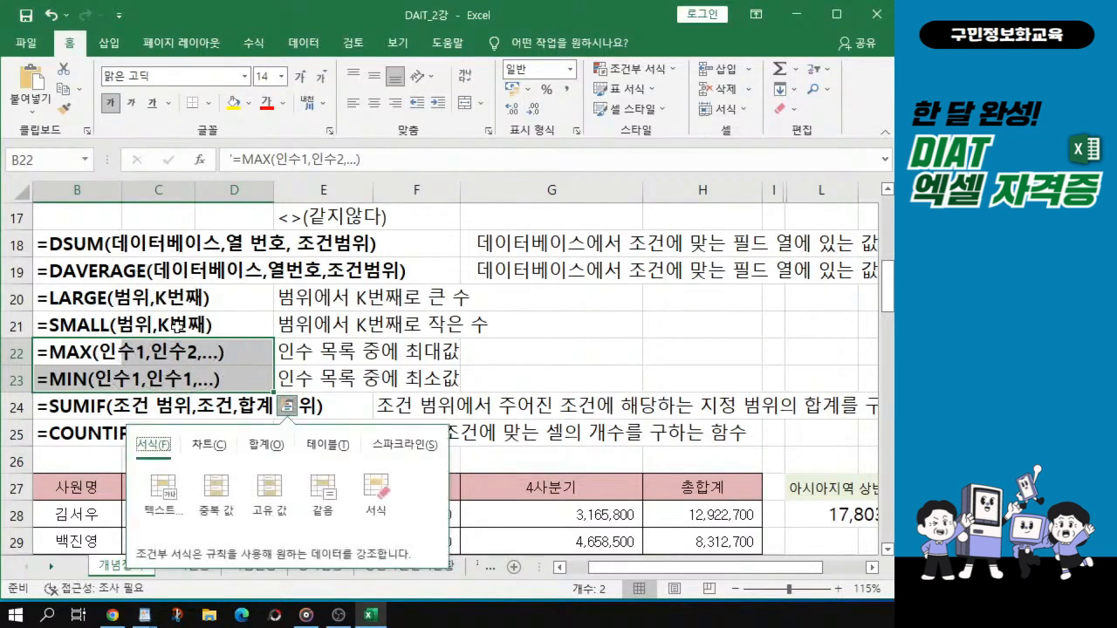
key("Escape")
left_click(132, 329)
left_click_drag(87, 300, 371, 380)
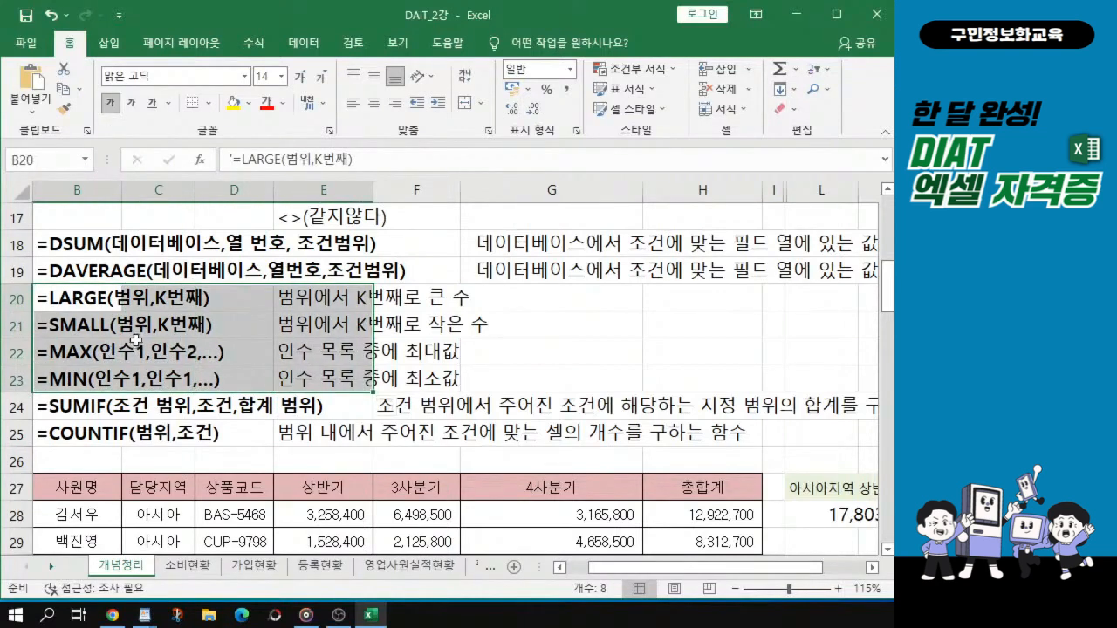
left_click(80, 407)
key("ctrl")
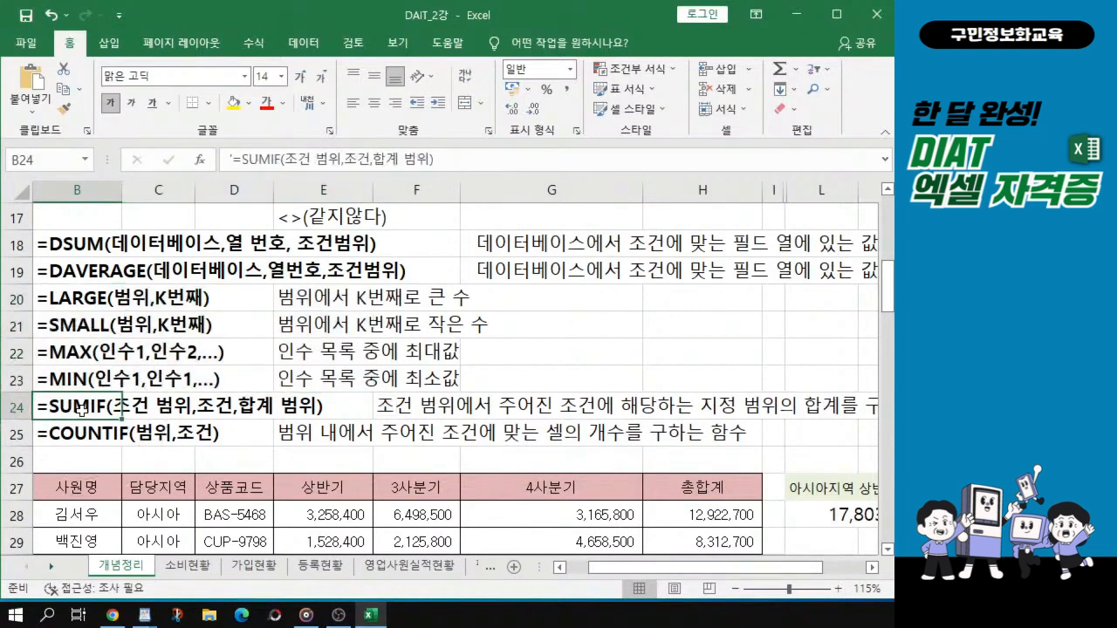
left_click_drag(81, 409, 352, 405)
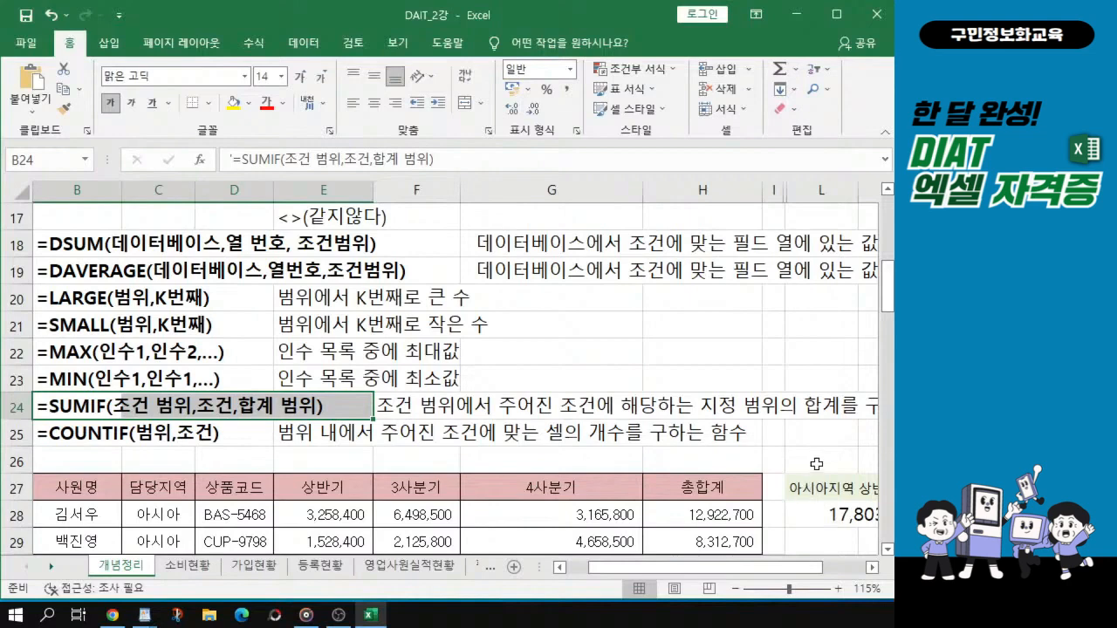
Start a SUMIF formula in the 유럽 총합계 result cell L34
scroll(823, 460, "down", 3)
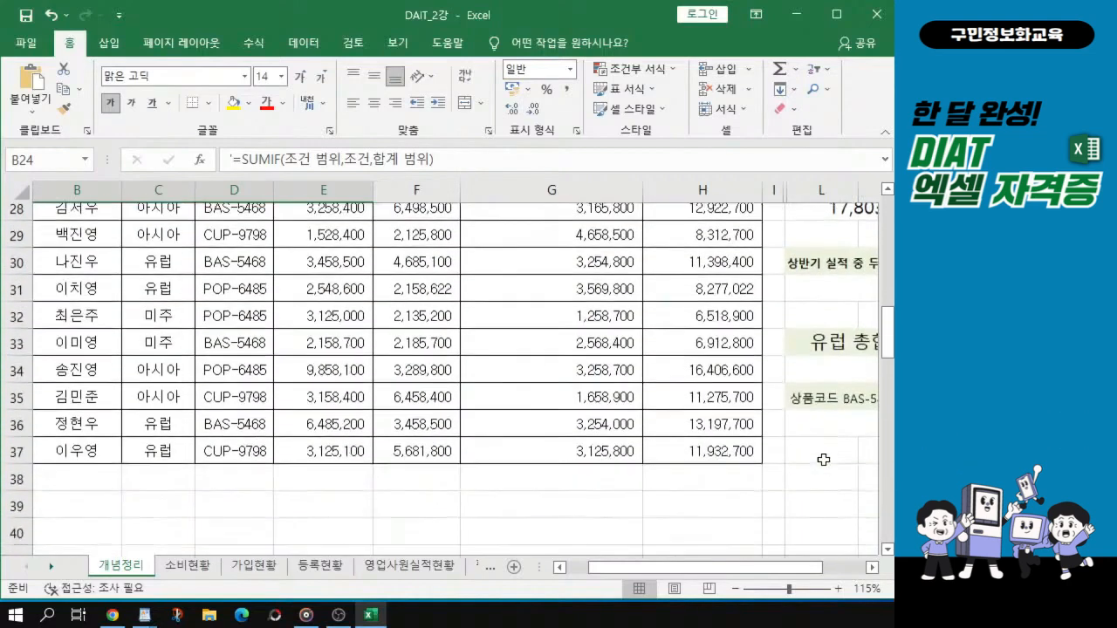
left_click(823, 460)
scroll(823, 459, "right", 2)
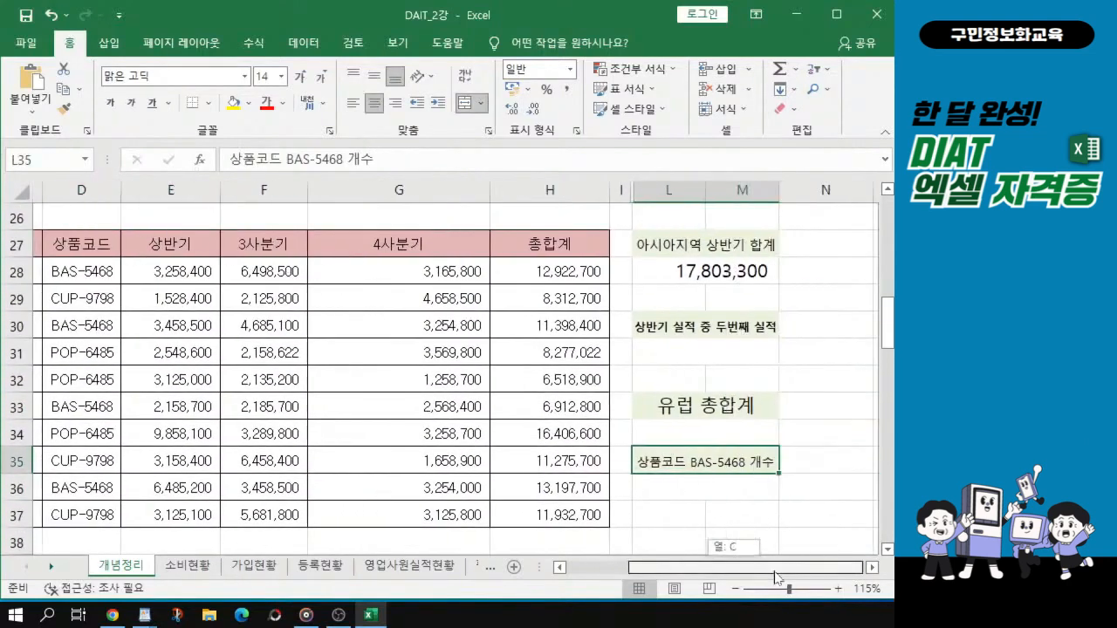
left_click(698, 434)
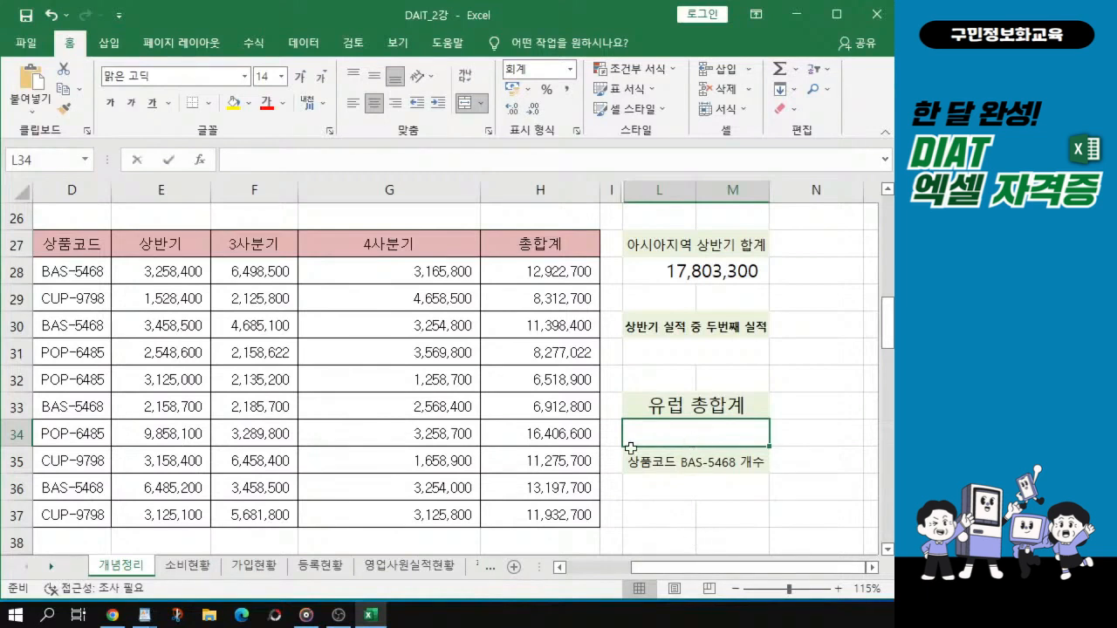
type("=")
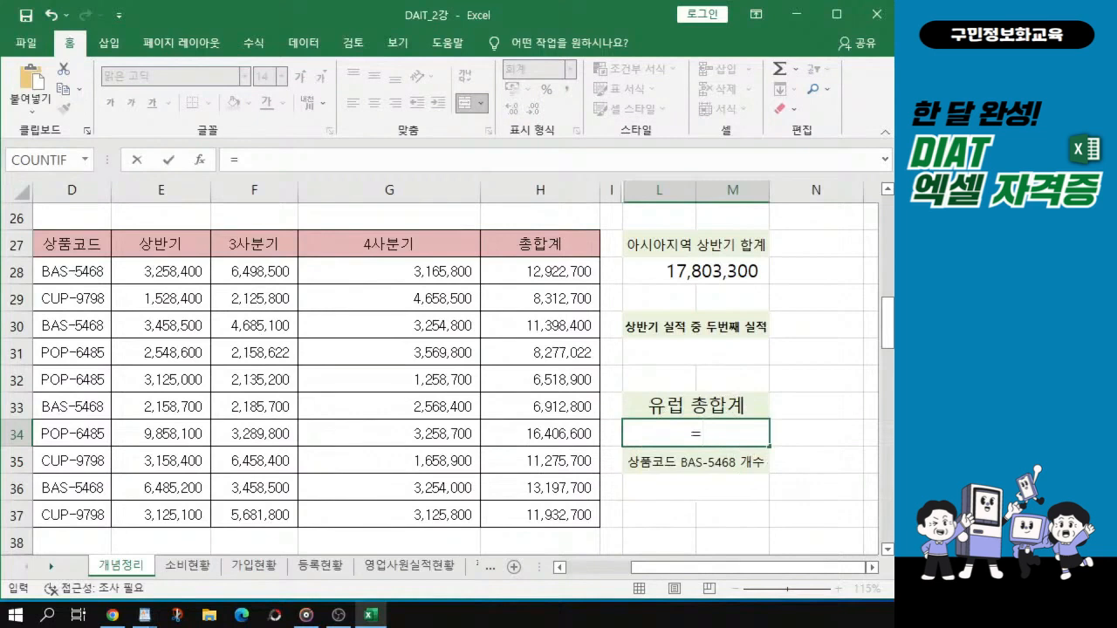
type("su")
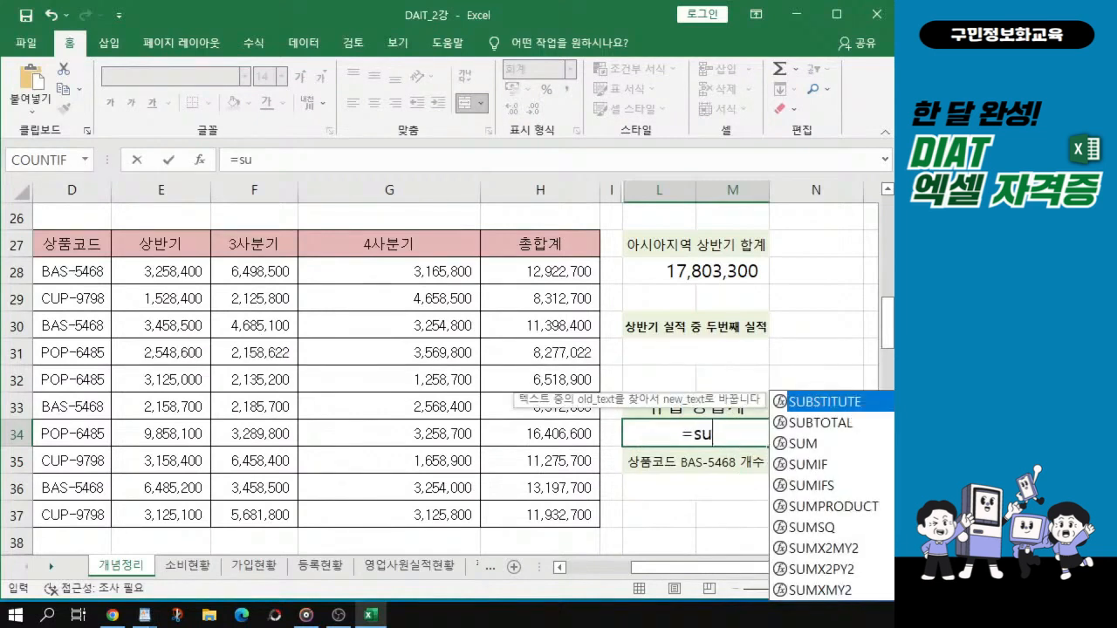
left_click(820, 464)
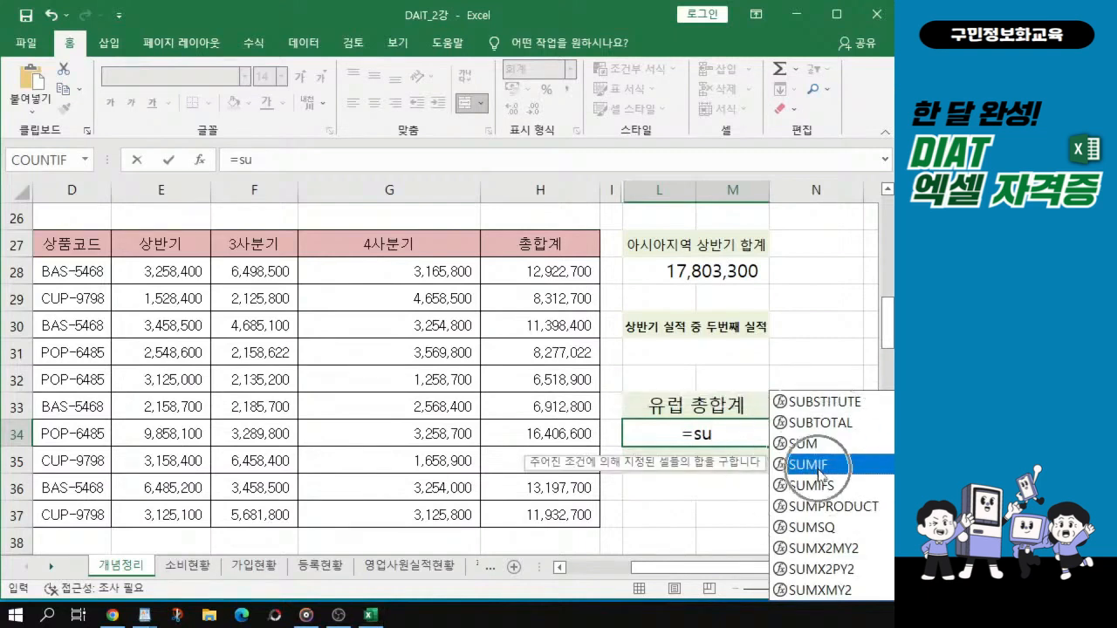
key("ctrl")
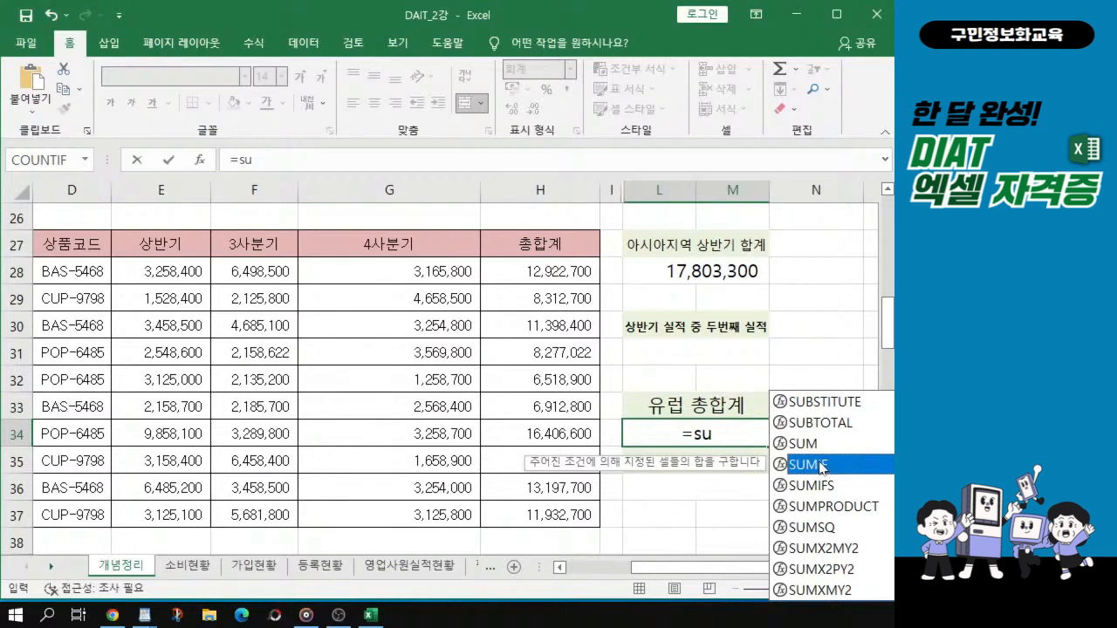
key("ctrl")
double_click(820, 467)
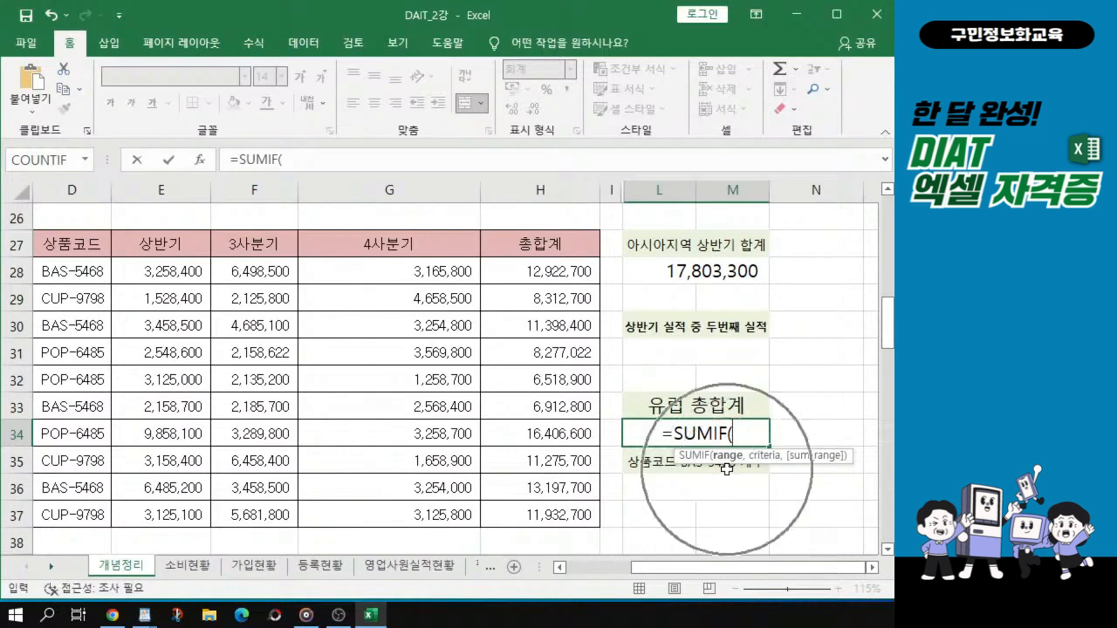
Set the SUMIF condition range to the 담당지역 entries C28:C37, without the header
left_click_drag(657, 567, 602, 573)
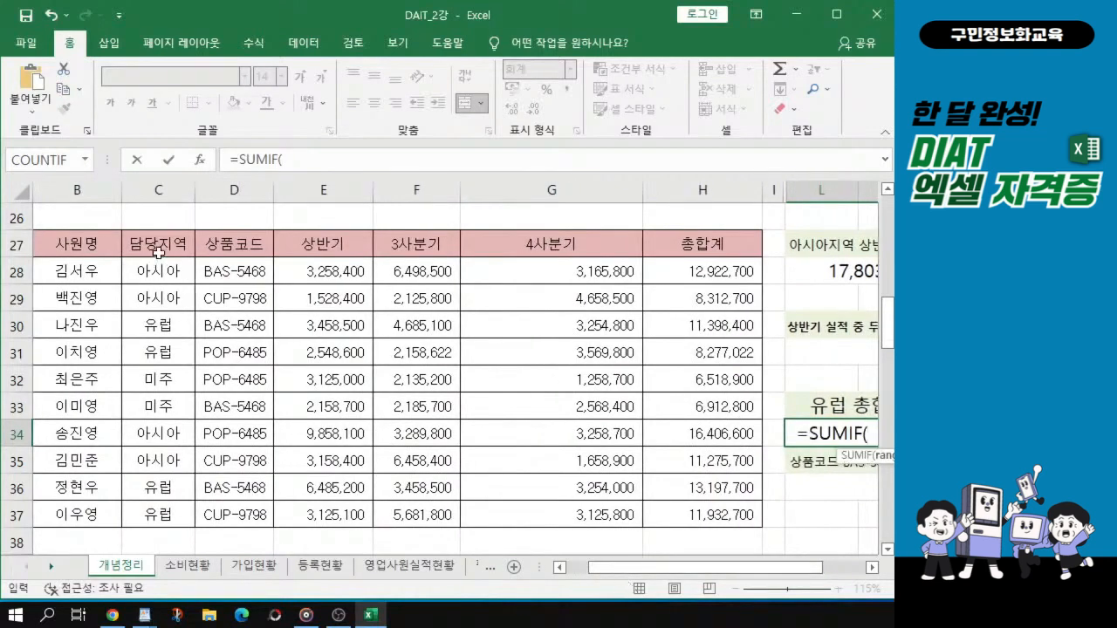
left_click(158, 273)
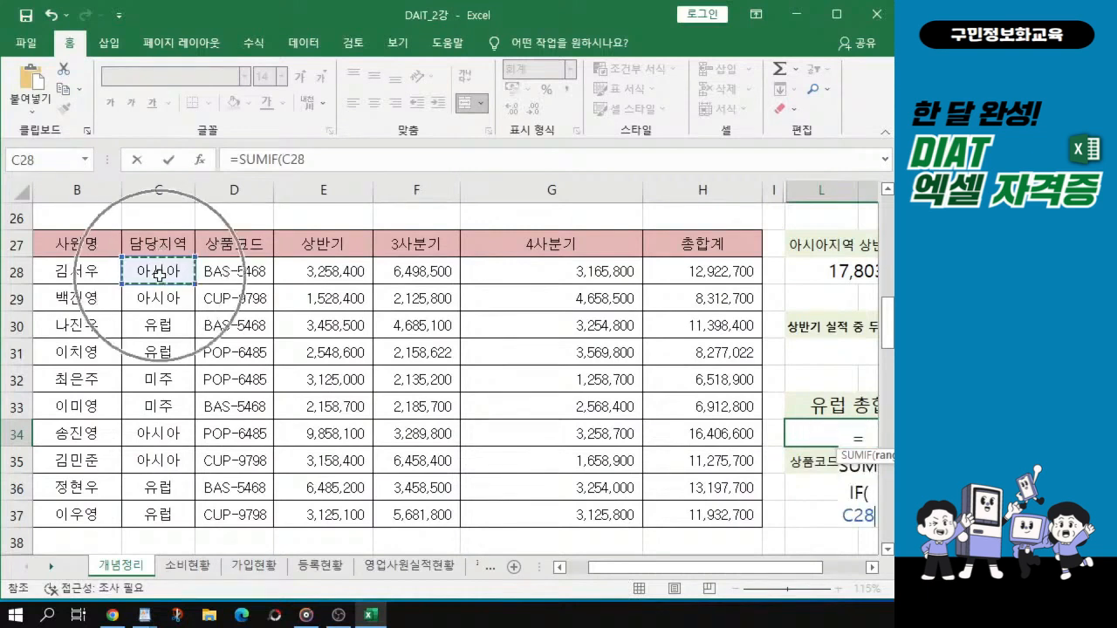
left_click_drag(158, 297, 155, 516)
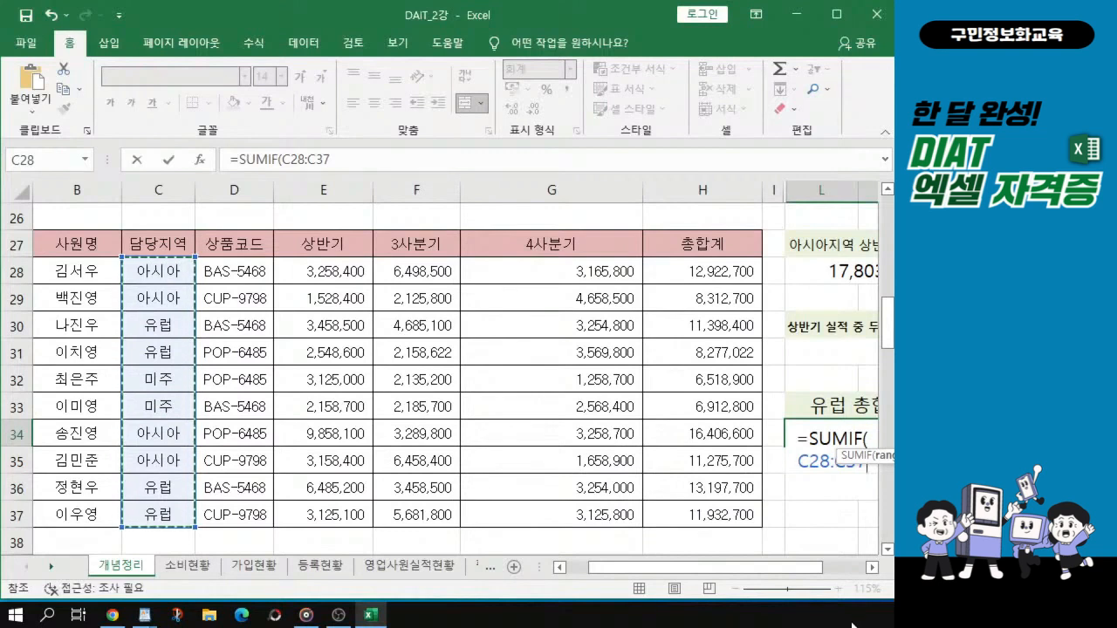
left_click_drag(767, 572, 818, 572)
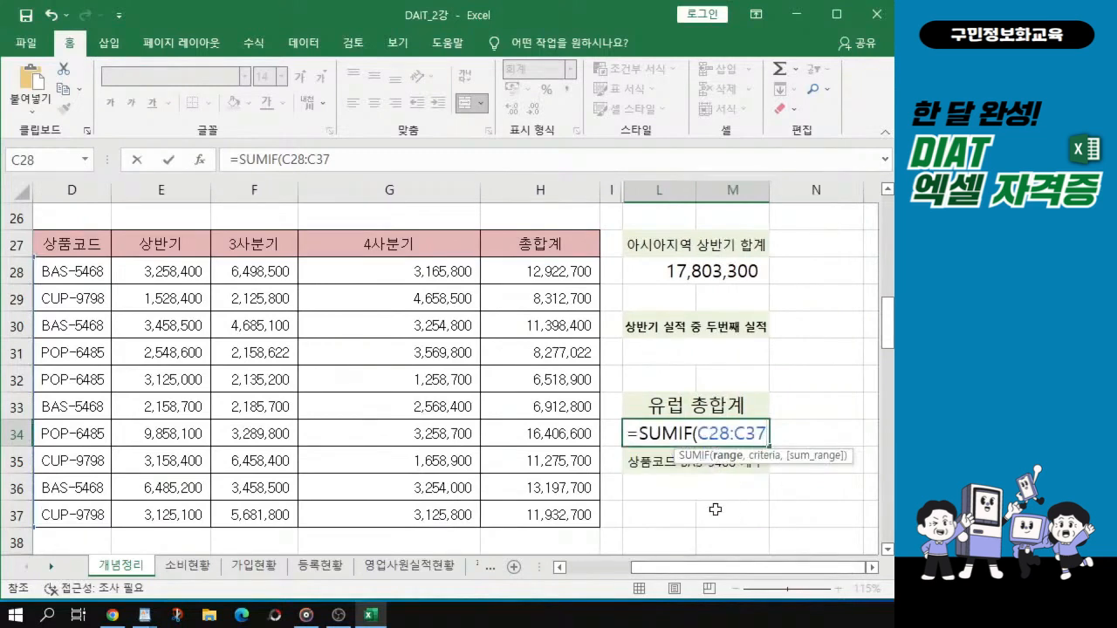
type(",")
key("BackSpace")
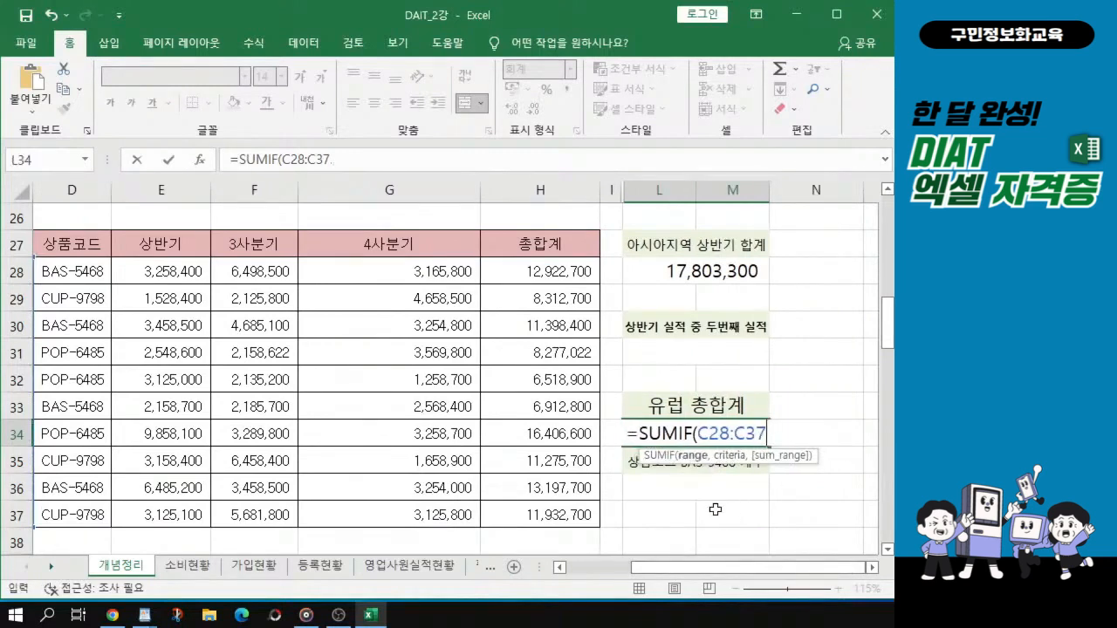
type(",")
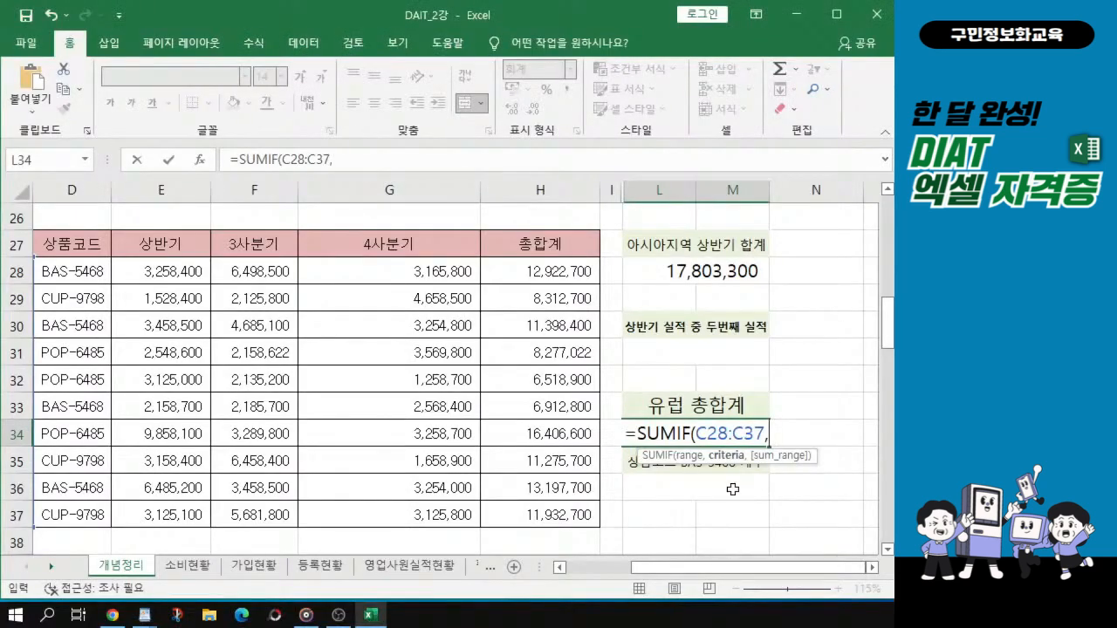
Enter "유럽" in quotation marks as the SUMIF condition and move on to the sum range argument
type("\"")
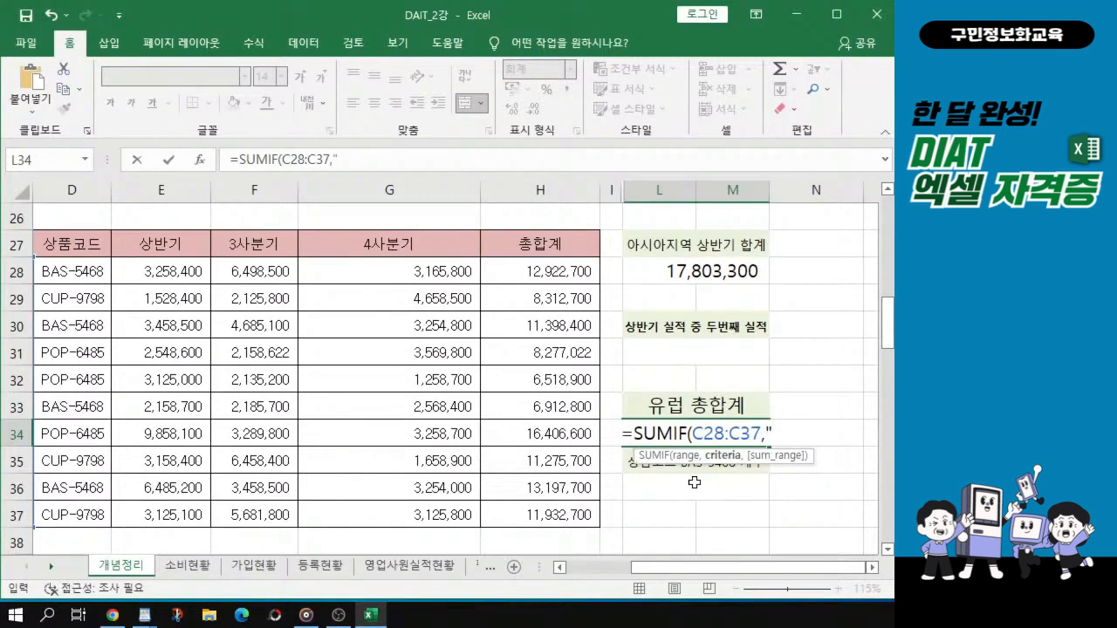
type("유")
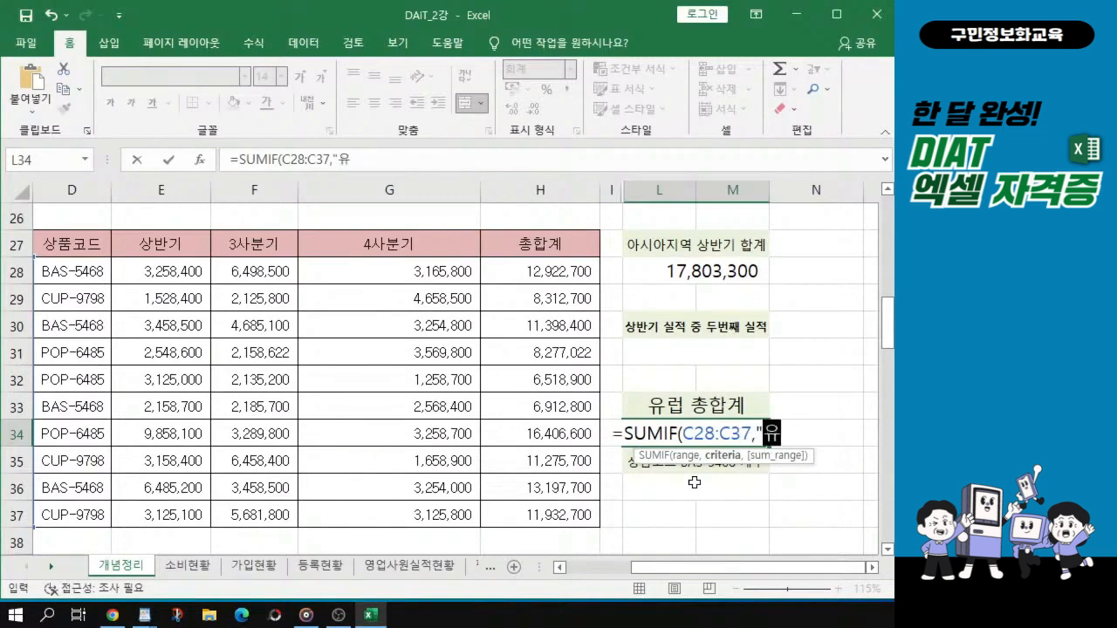
type("럽\"")
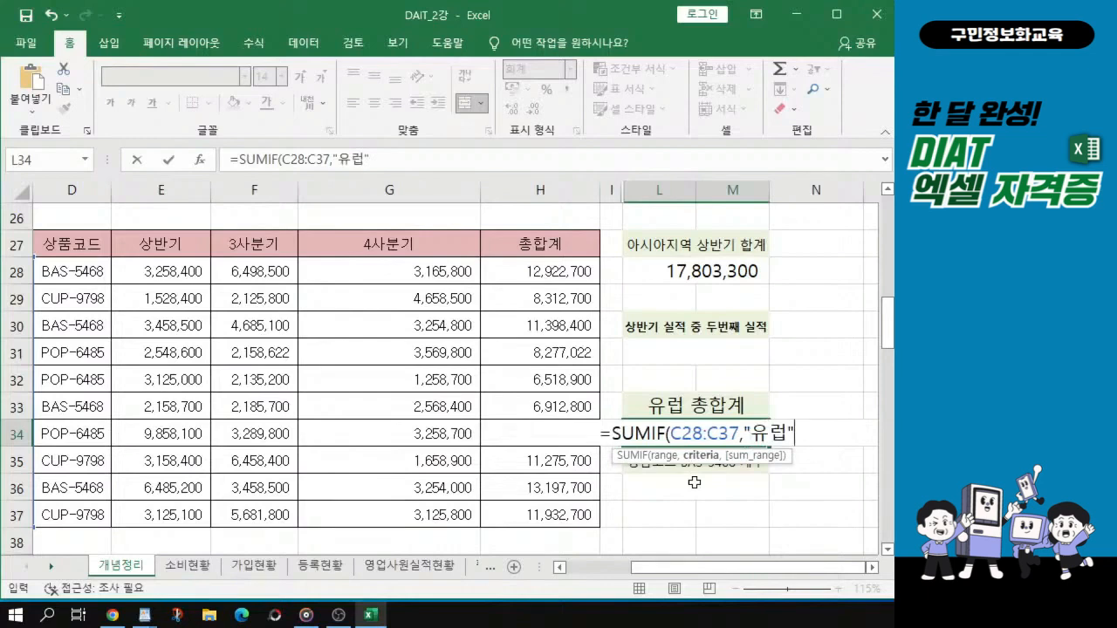
type(",")
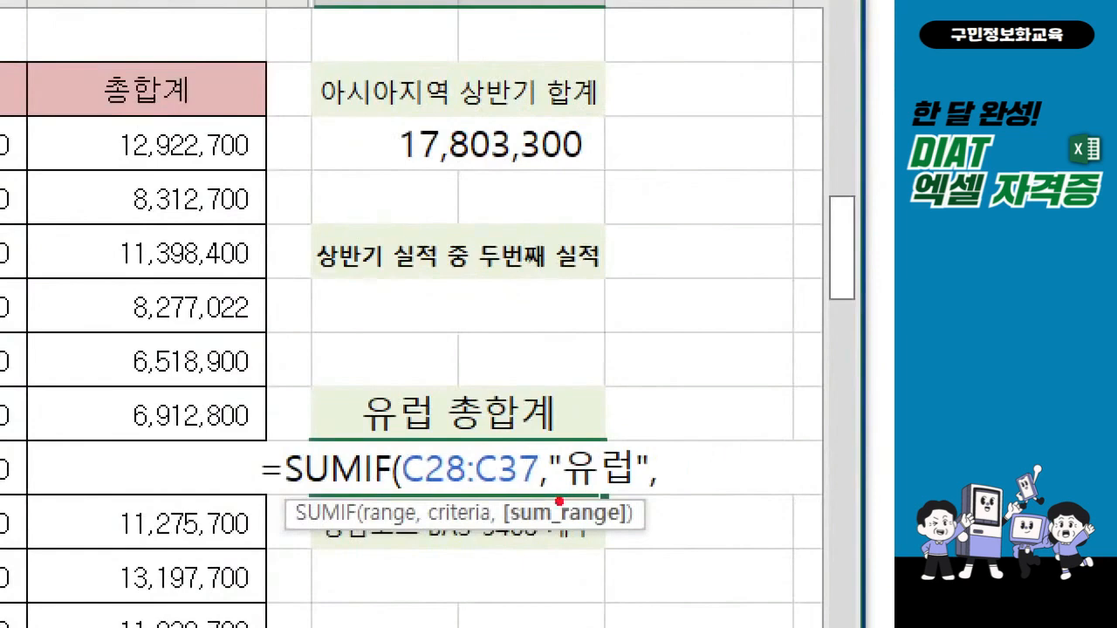
left_click_drag(565, 489, 631, 486)
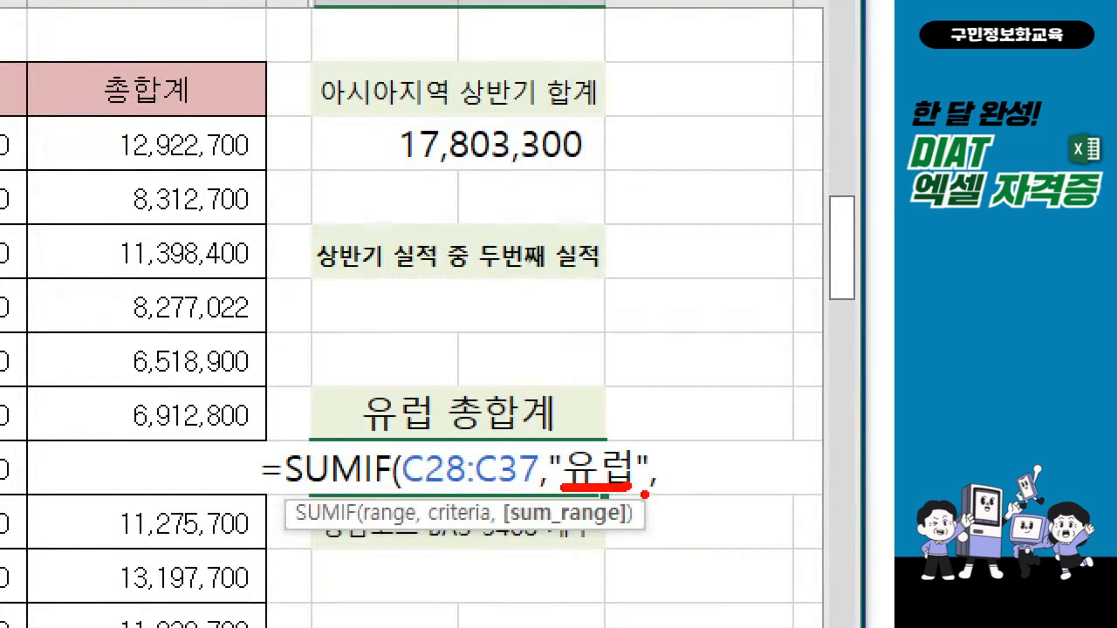
left_click_drag(638, 493, 661, 491)
mouse_move(498, 550)
left_mouse_down()
mouse_move(512, 539)
mouse_move(538, 550)
mouse_move(643, 543)
left_mouse_up()
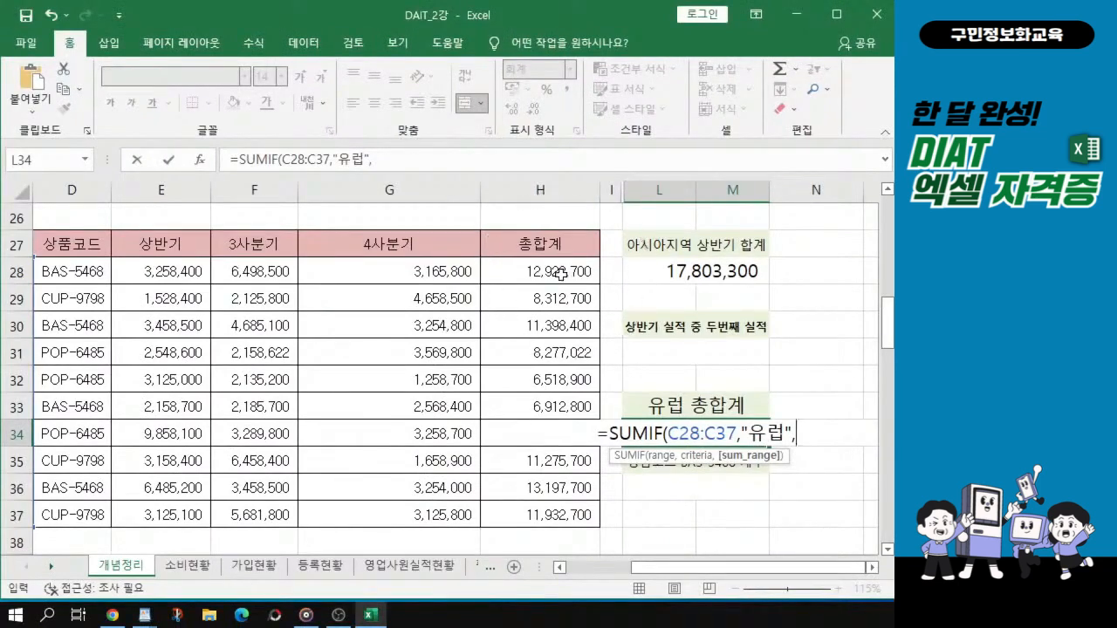
Complete the L34 formula with the 총합계 values H28:H37 as the sum range, giving =SUMIF(C28:C37,"유럽",H28:H37)
left_click(556, 273)
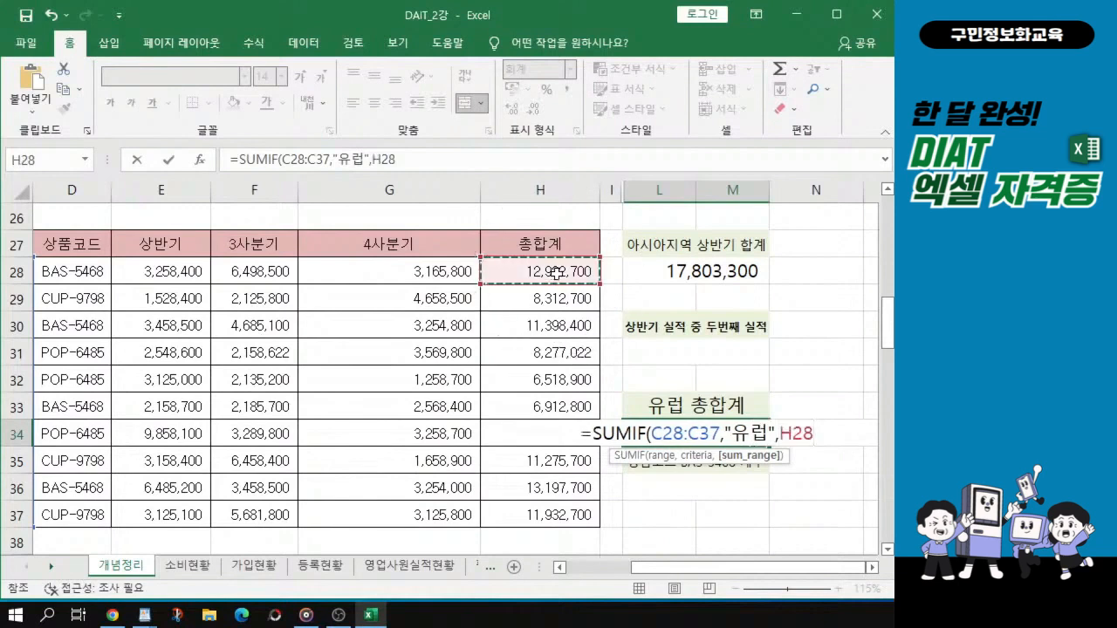
left_click_drag(556, 273, 541, 514)
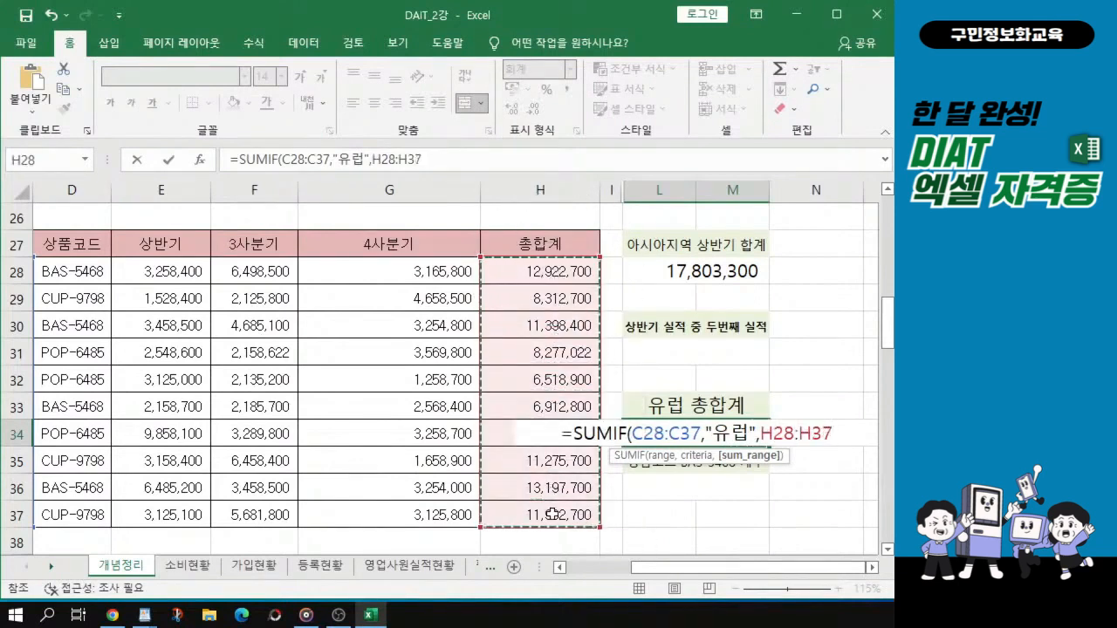
type(")")
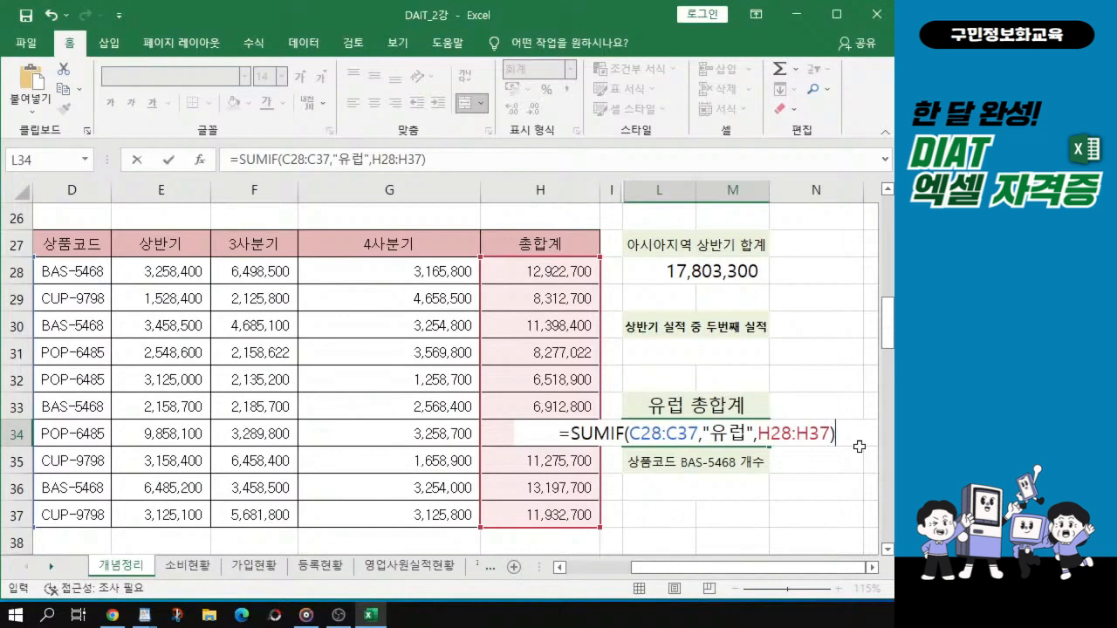
key("Return")
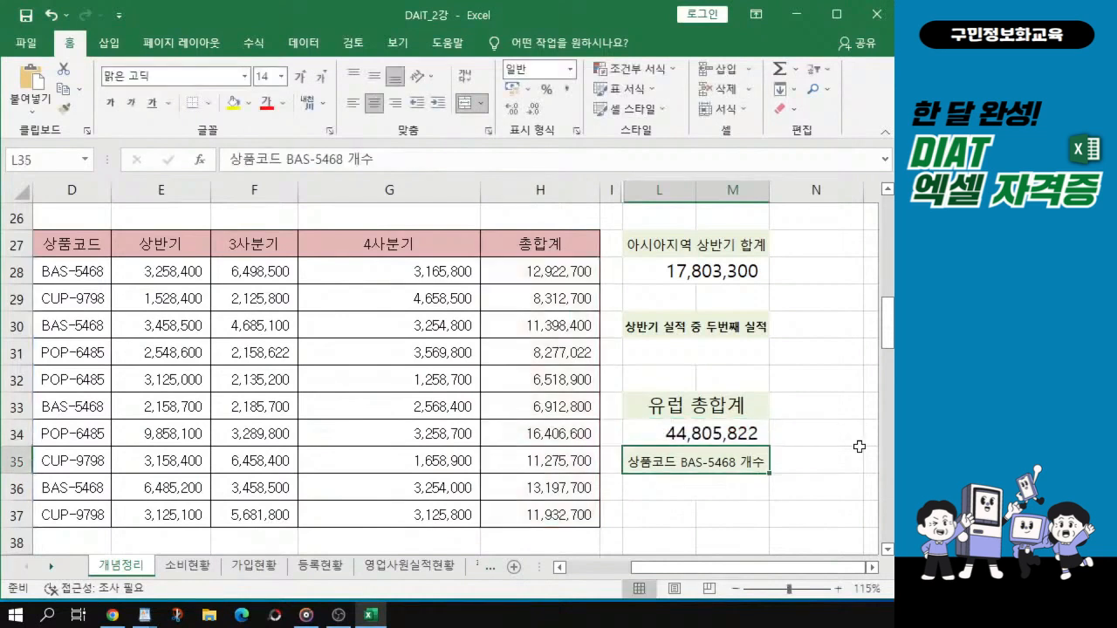
Select the 상품코드 BAS-5468 개수 result cell L36 and examine the COUNTIF syntax in row 25
key("ctrl")
key("ctrl")
key("ctrl")
left_click(658, 493)
key("ctrl")
key("ctrl")
key("ctrl")
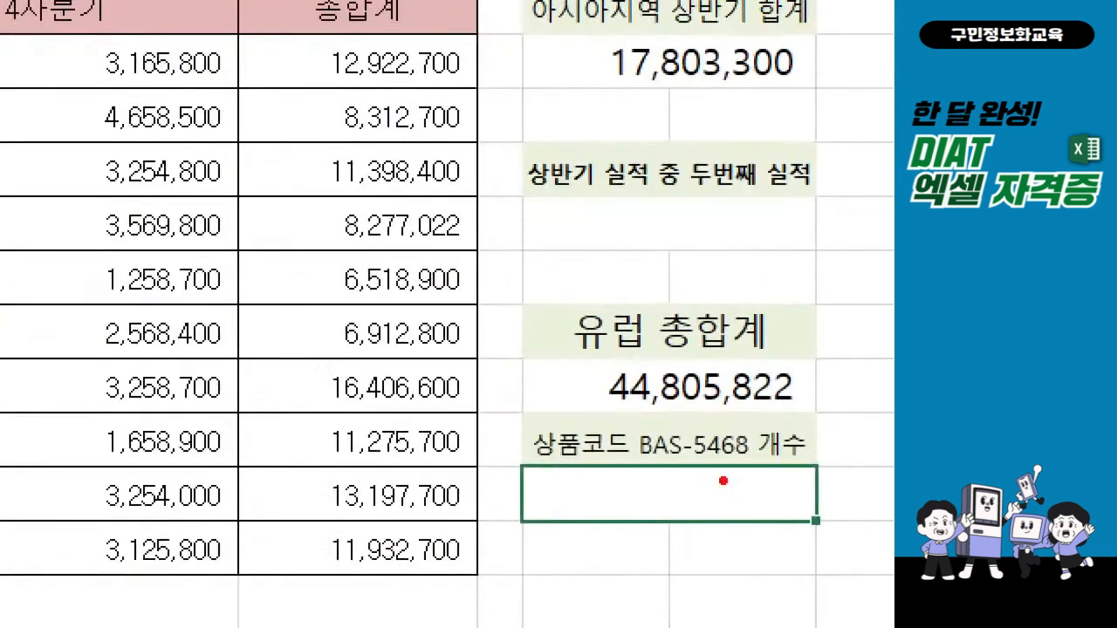
left_click_drag(642, 464, 764, 467)
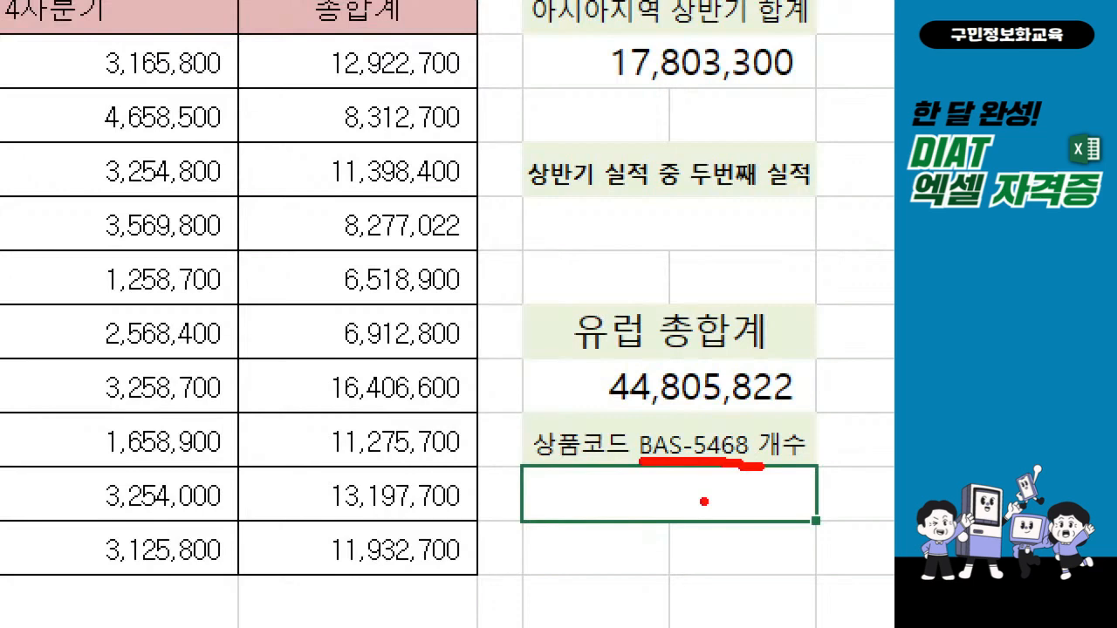
mouse_move(686, 401)
left_mouse_down()
mouse_move(691, 410)
mouse_move(750, 374)
left_mouse_up()
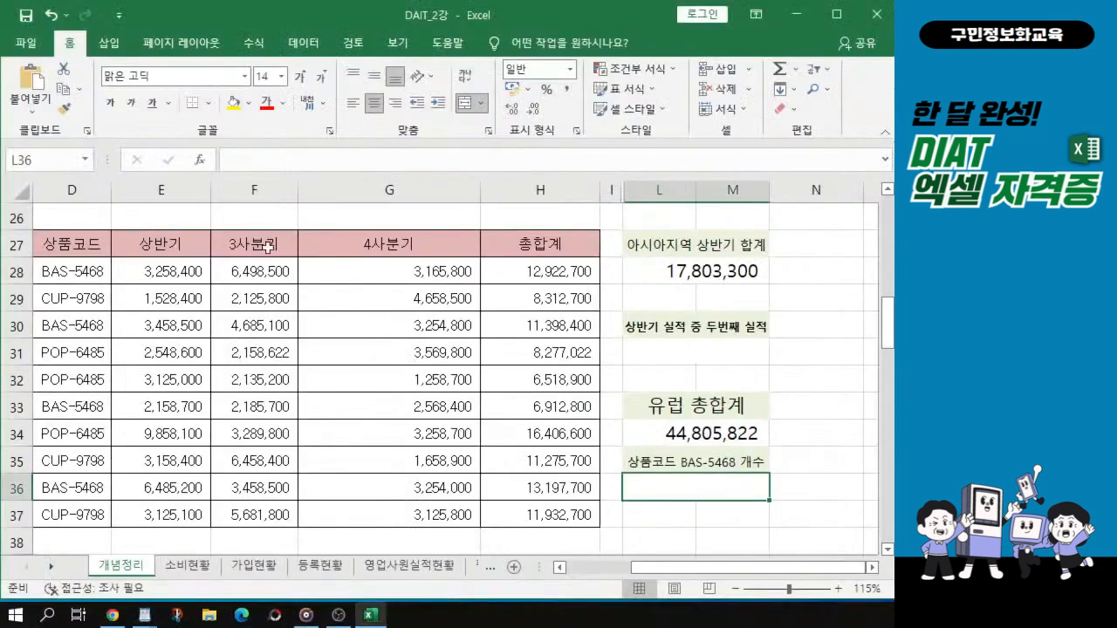
scroll(486, 520, "up", 2)
left_click_drag(650, 568, 585, 567)
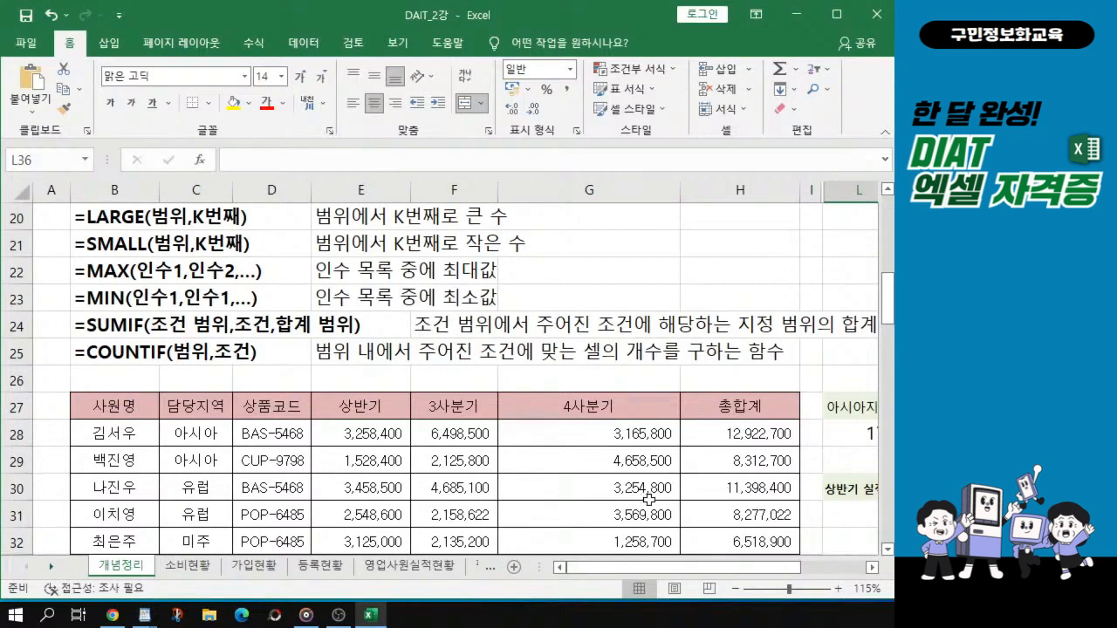
left_click_drag(792, 569, 858, 576)
scroll(758, 486, "down", 4)
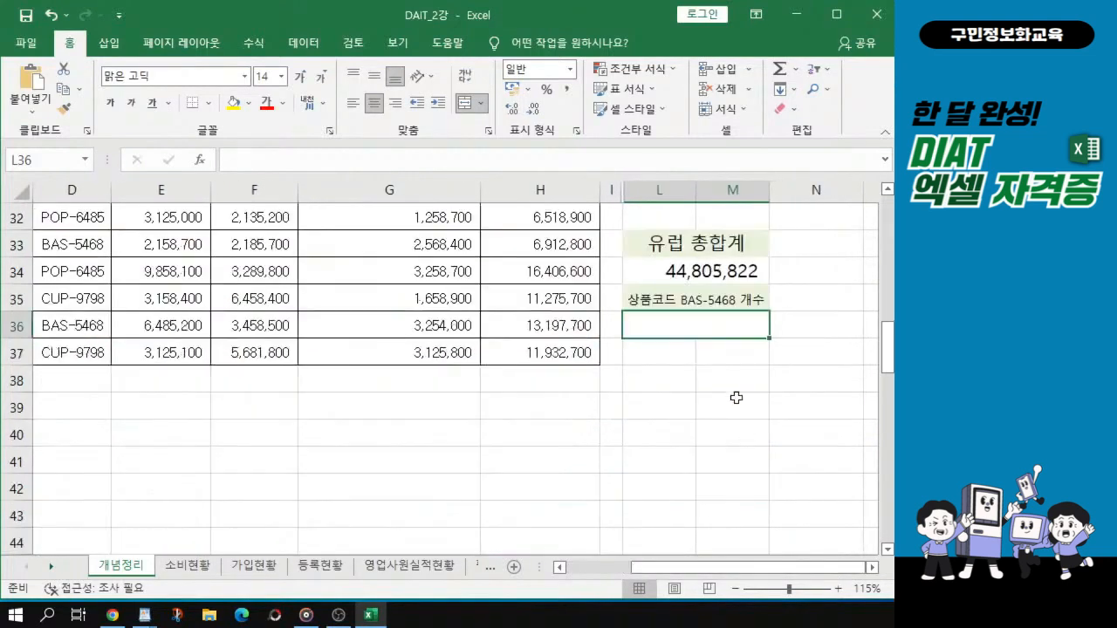
scroll(716, 406, "up", 1)
scroll(702, 414, "up", 1, "ctrl")
left_click(776, 407)
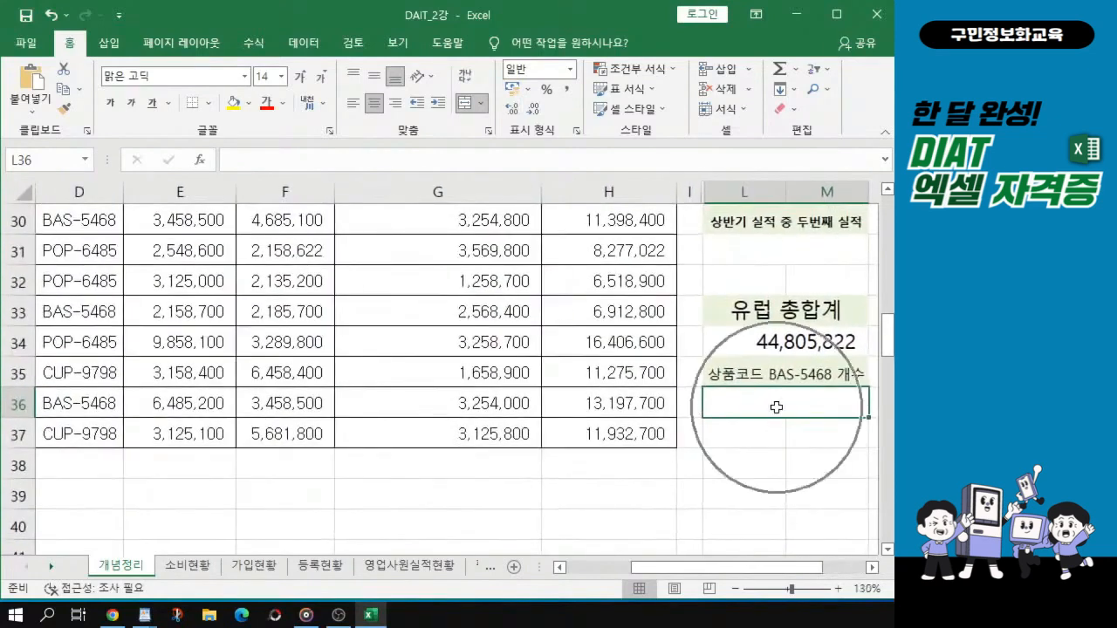
type("=")
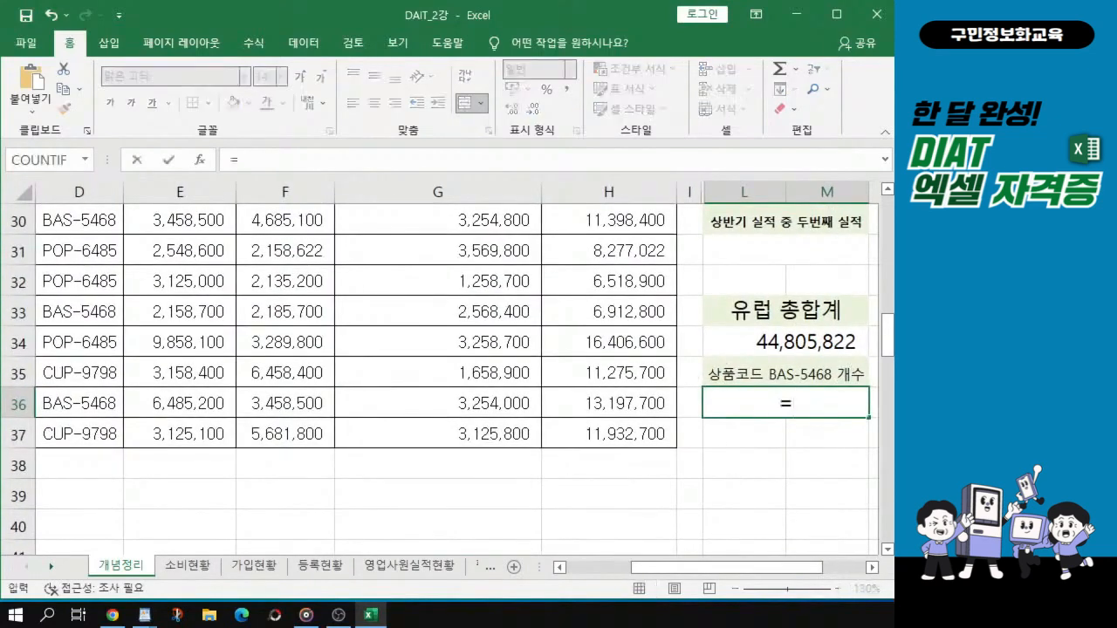
left_click_drag(803, 568, 841, 568)
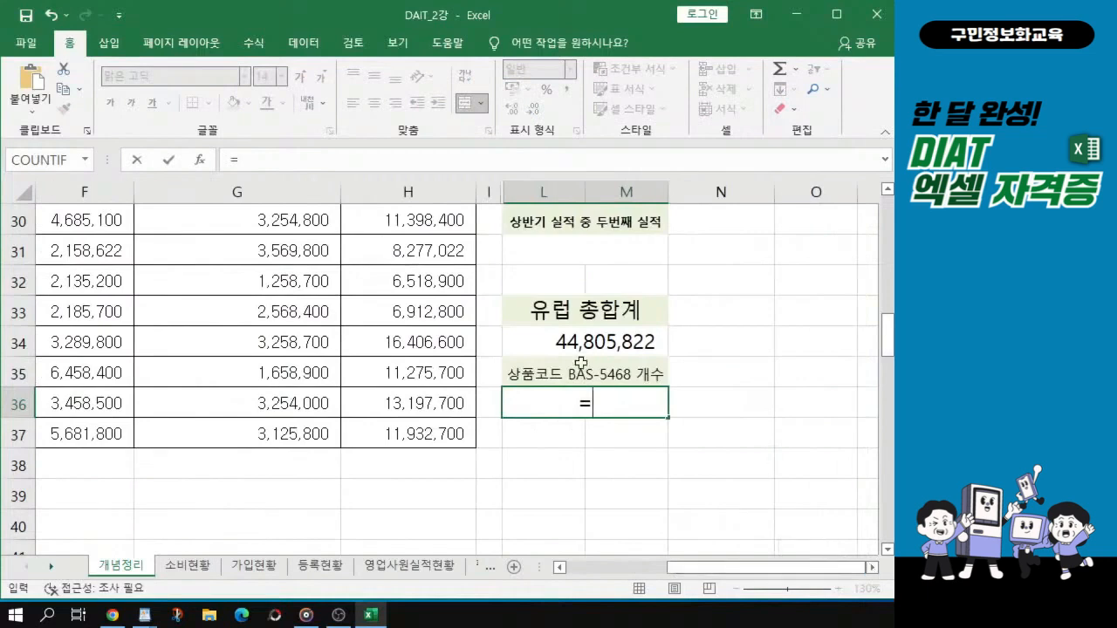
type("채ㅛ")
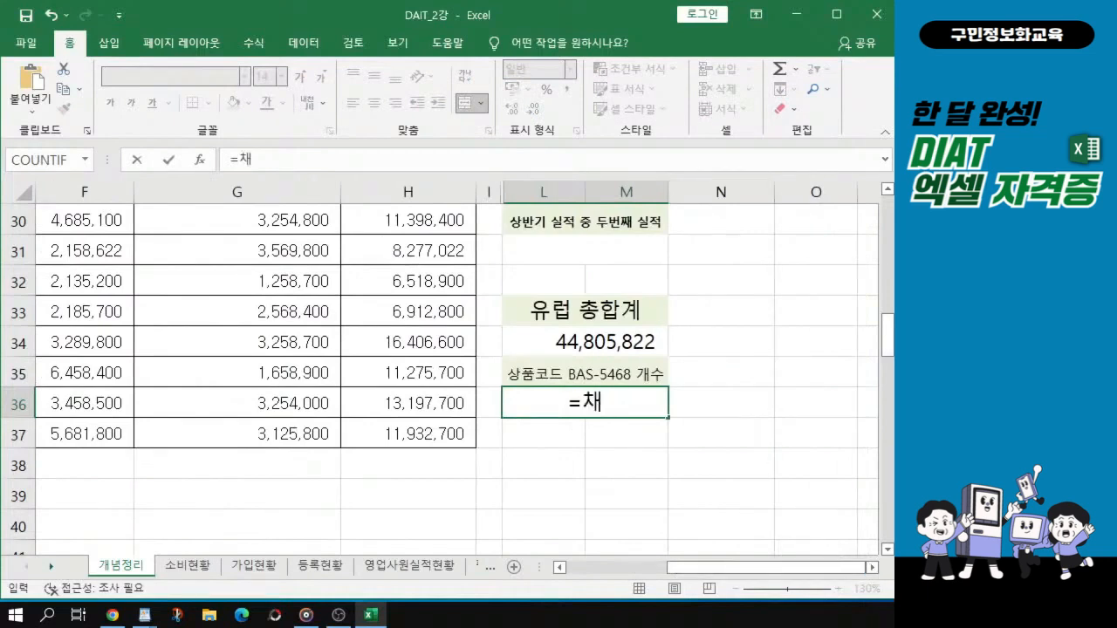
key("BackSpace")
key("BackSpace")
key("Escape")
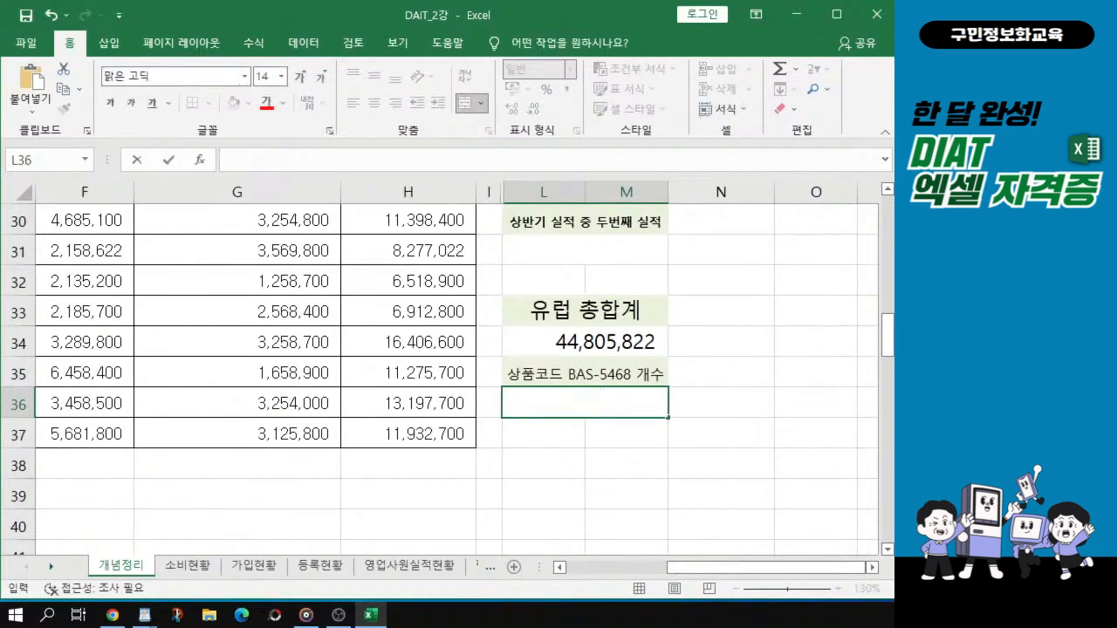
Start a COUNTIF formula in the 상품코드 BAS-5468 개수 result cell L36
type("=co")
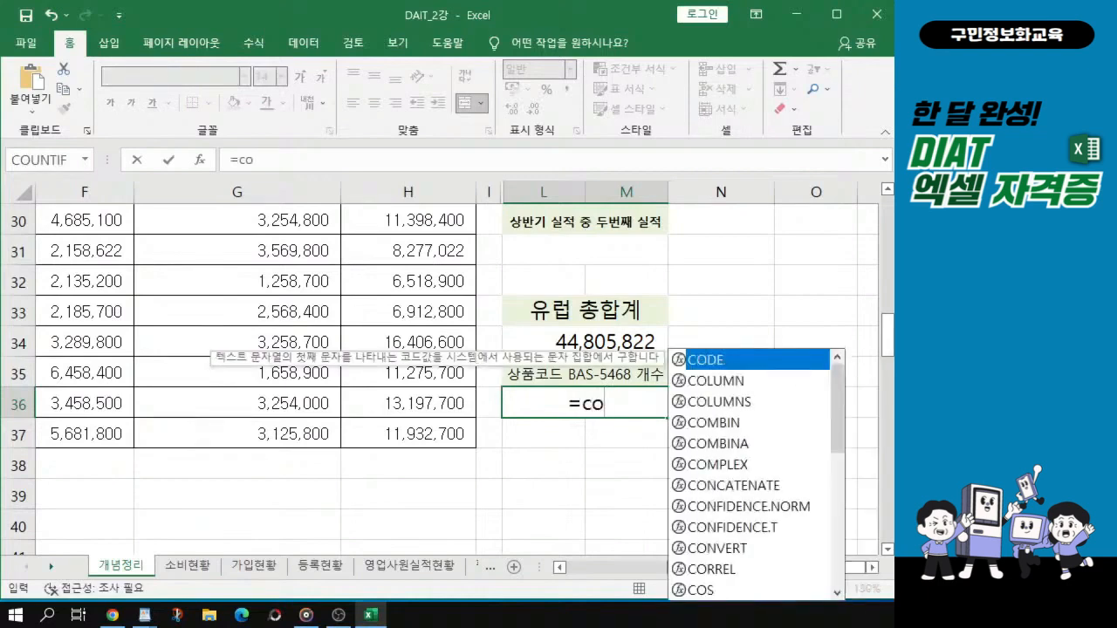
type("u")
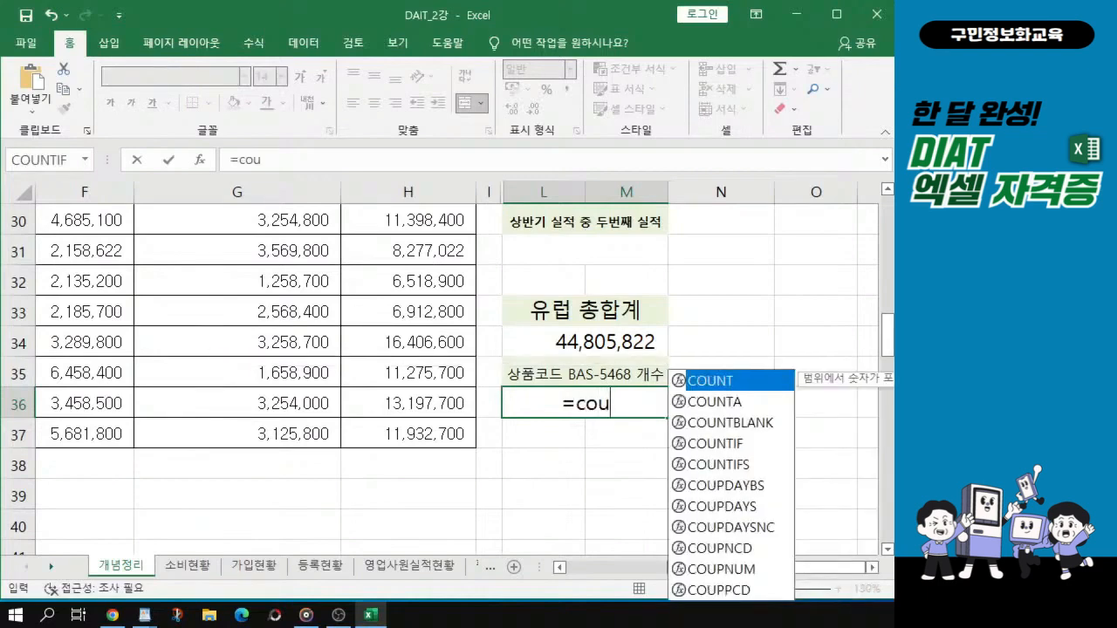
left_click(702, 445)
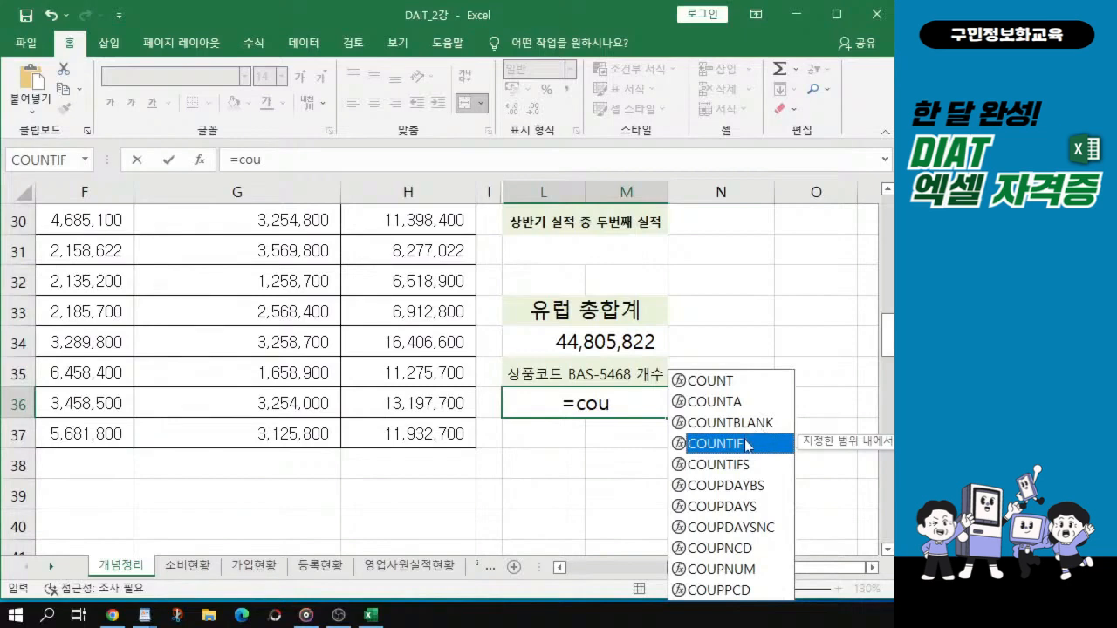
left_click(740, 452)
key("ctrl")
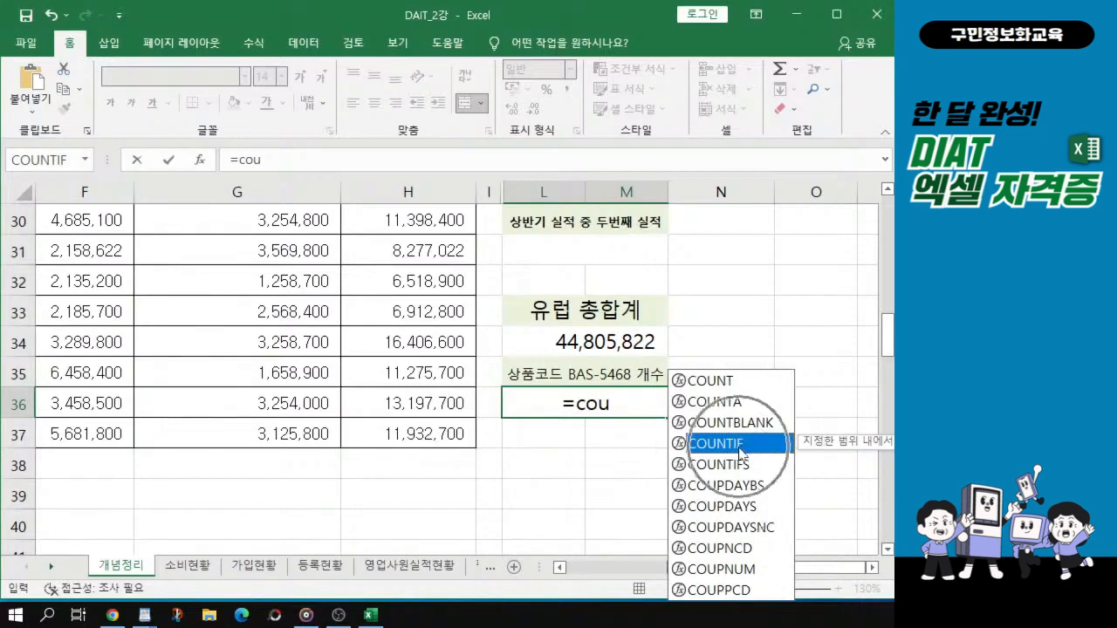
key("ctrl")
key("ctrl")
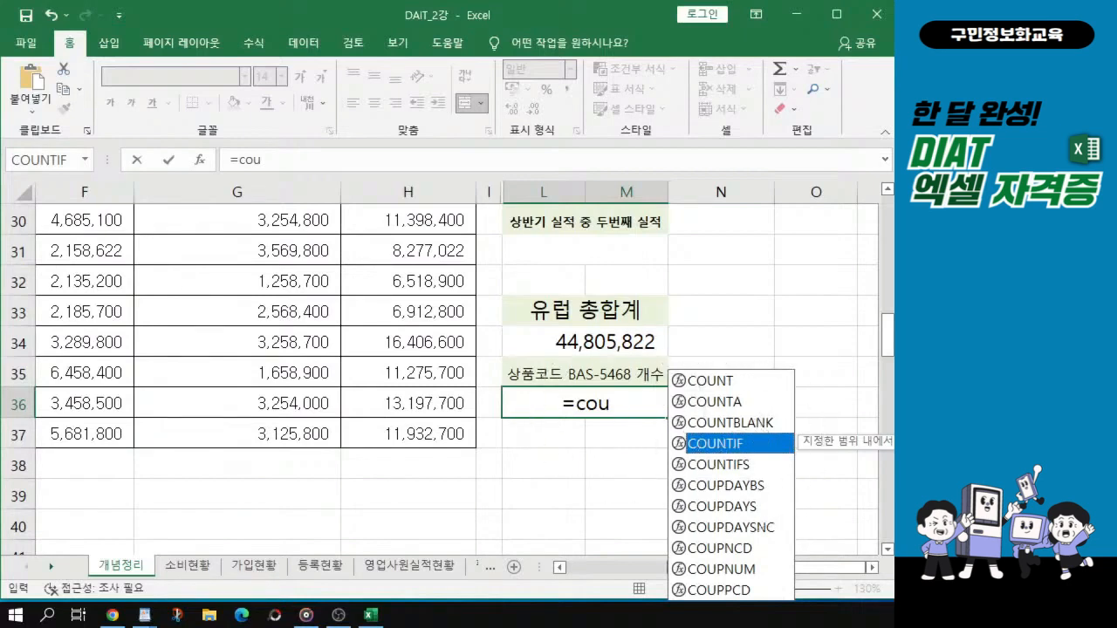
key("ctrl")
key("ctrl")
key("ctrl")
key("ctrl")
key("ctrl")
key("ctrl")
key("ctrl")
key("ctrl")
double_click(735, 445)
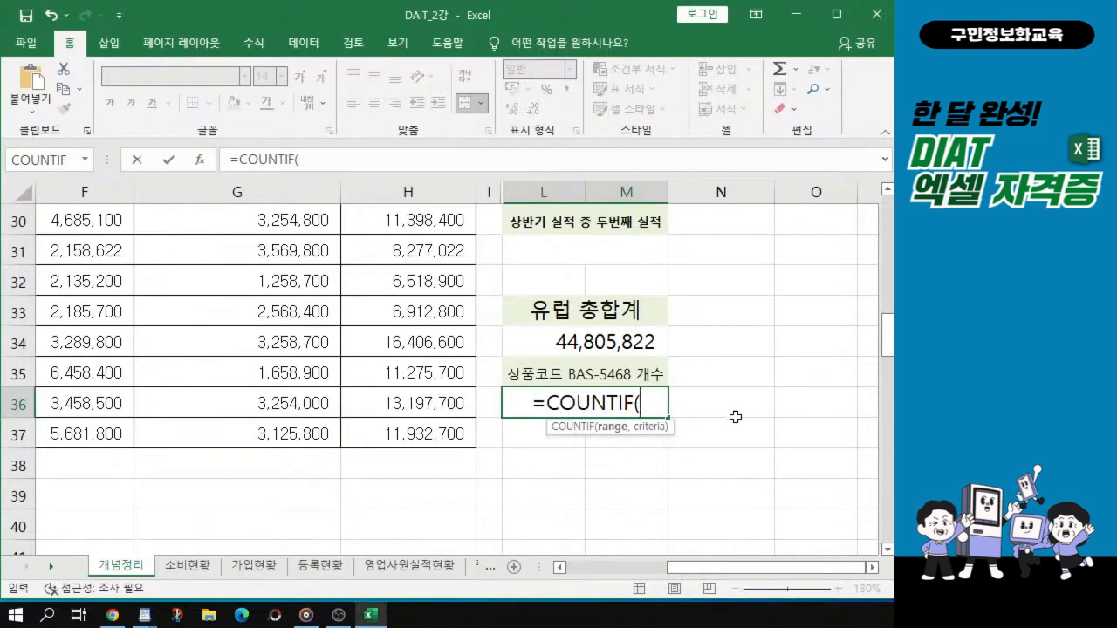
Set the COUNTIF range to the 상품코드 entries D28:D37, without the header, and move on to the criteria argument
key("ctrl")
key("ctrl")
left_click_drag(708, 568, 649, 571)
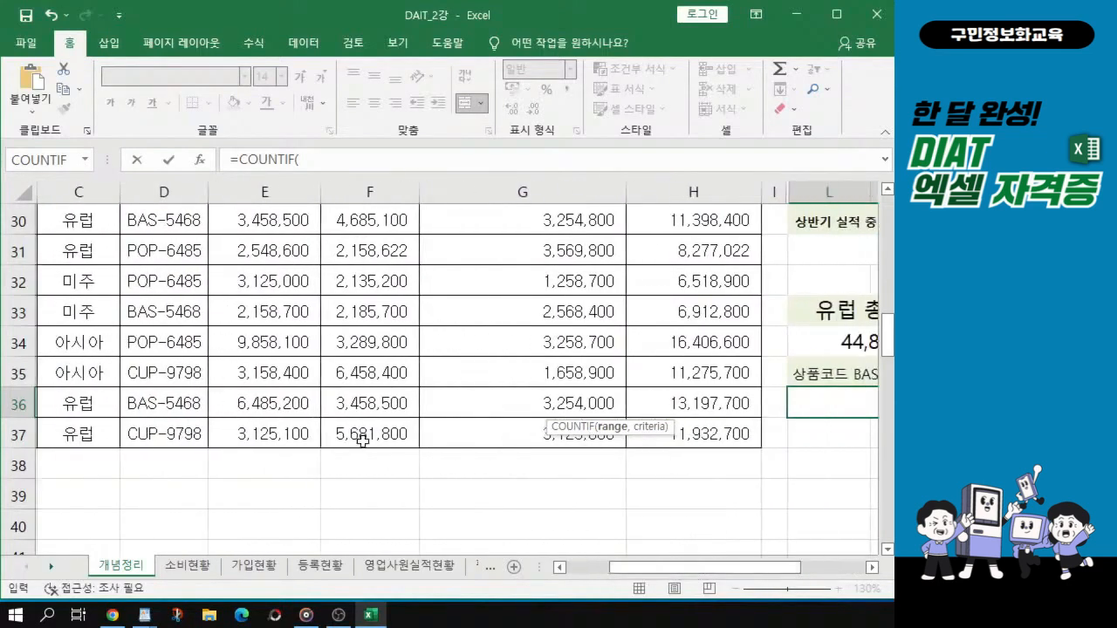
scroll(194, 391, "up", 3)
scroll(186, 384, "down", 1)
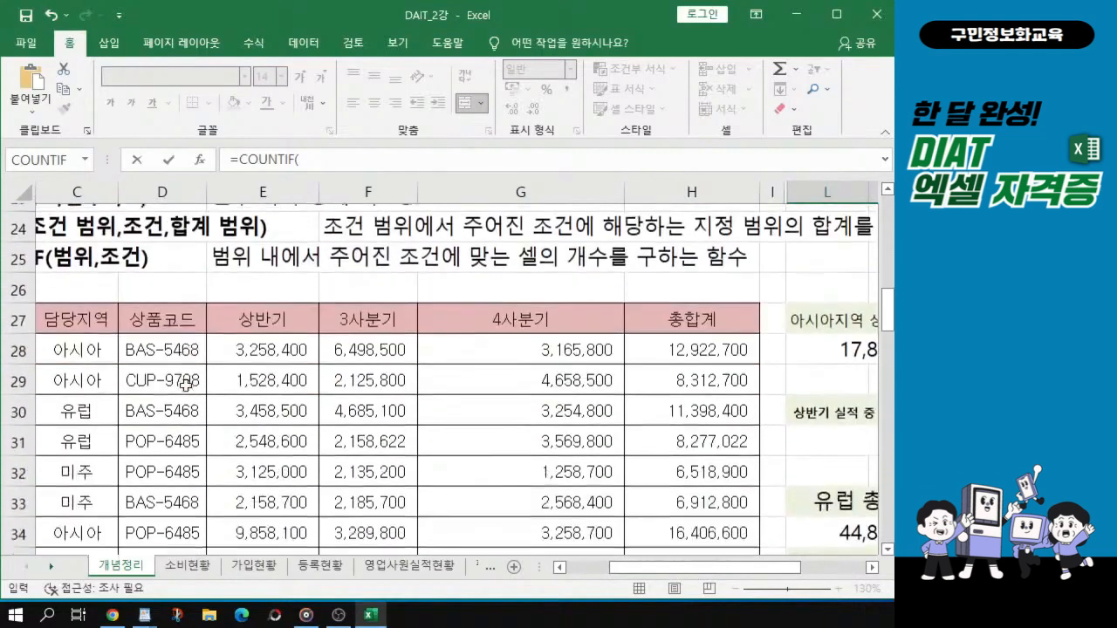
scroll(169, 308, "down", 1)
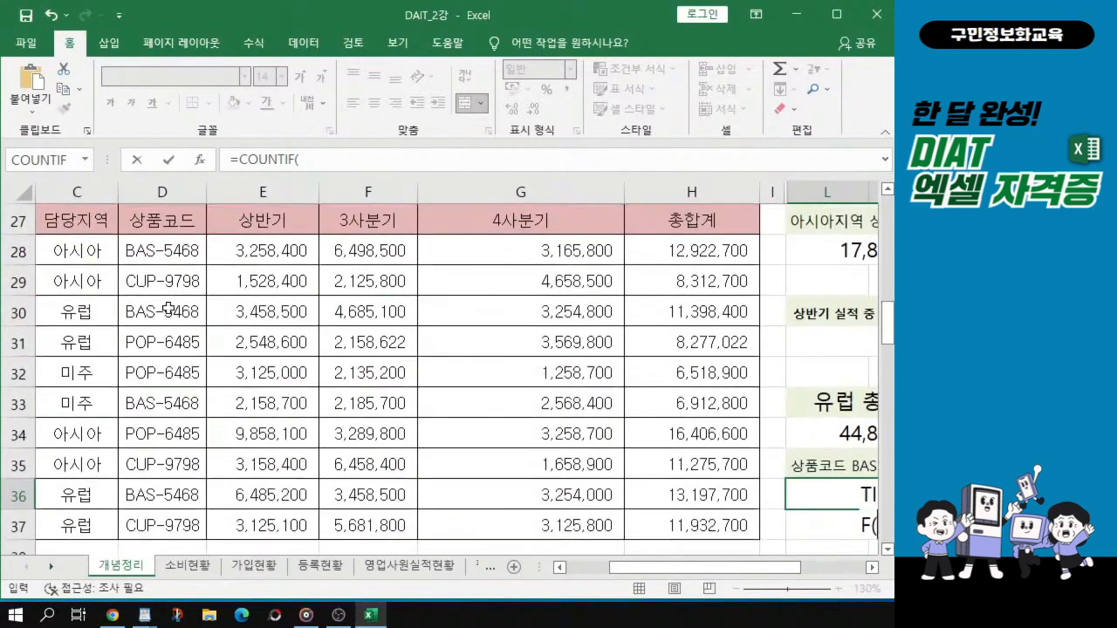
left_click(162, 251)
key("ctrl")
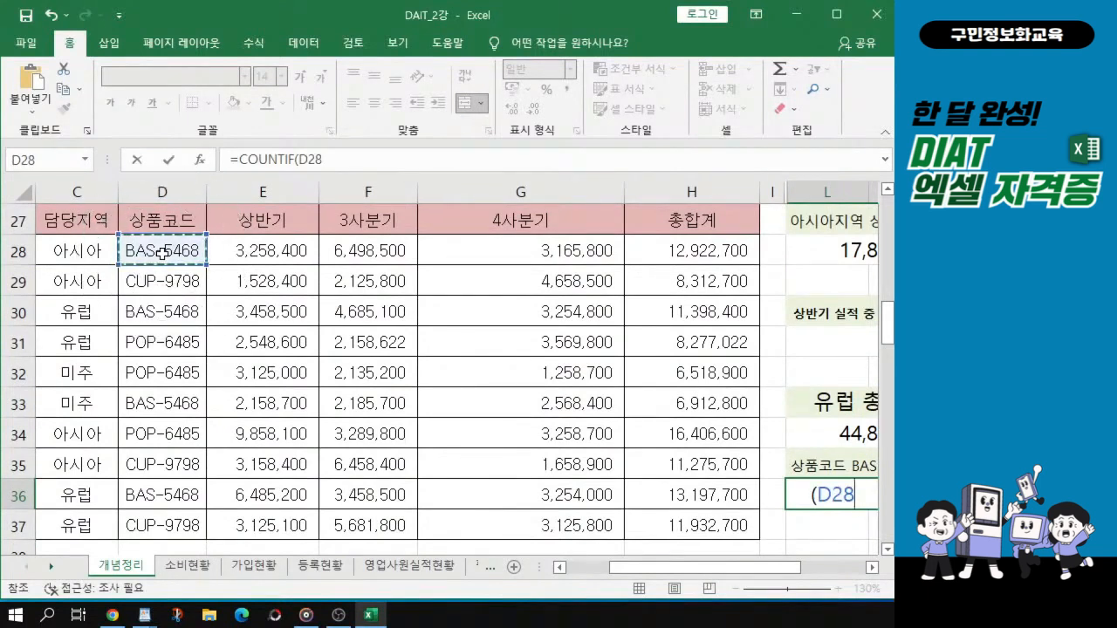
left_click_drag(161, 260, 168, 525)
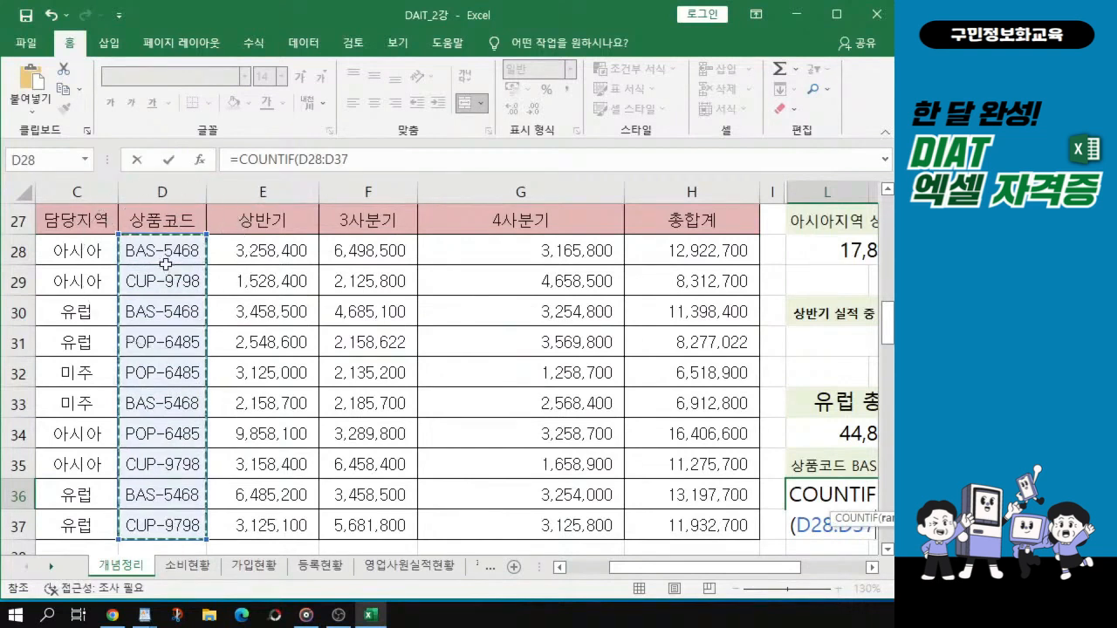
left_click_drag(672, 568, 716, 577)
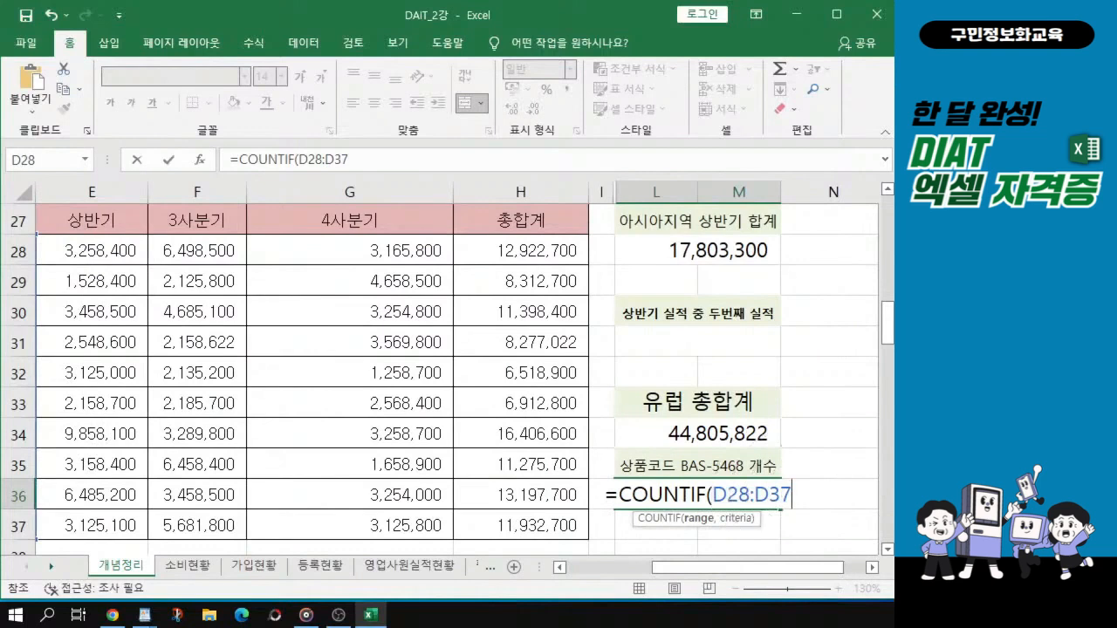
type(",")
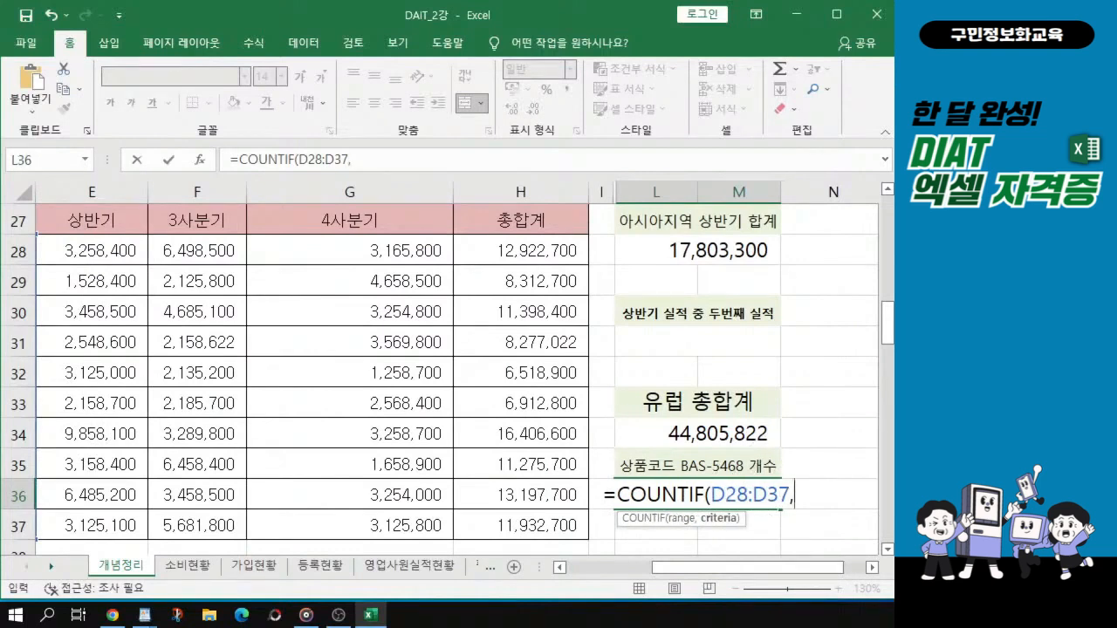
Use the BAS-5468 cell D28 as the criteria and complete the L36 formula as =COUNTIF(D28:D37,D28)
left_click(723, 527)
left_click_drag(688, 573, 480, 533)
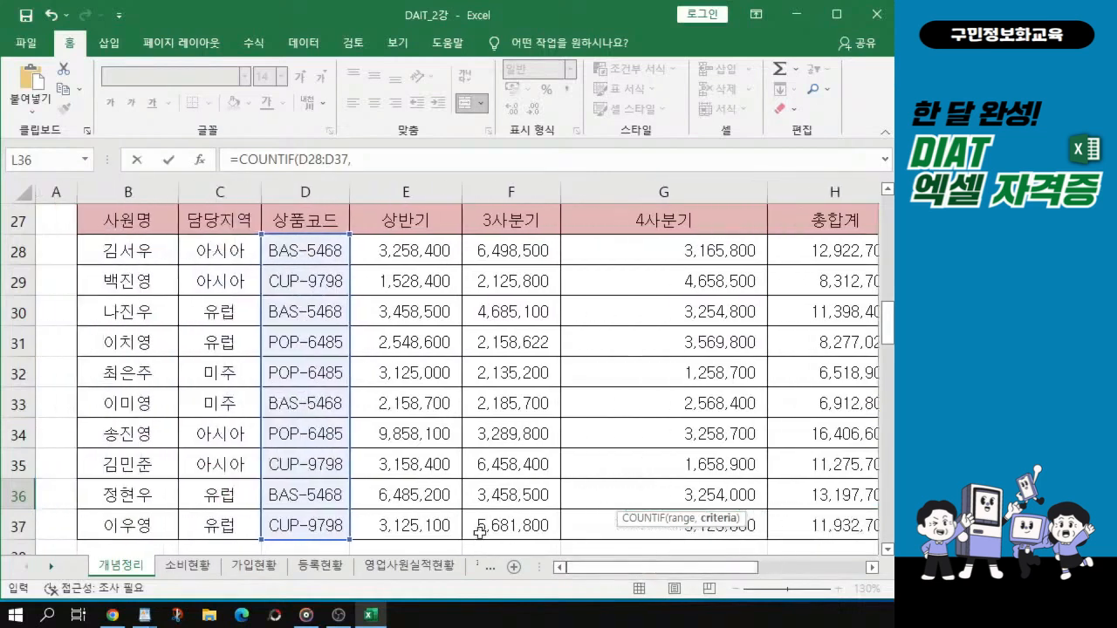
left_click(313, 256)
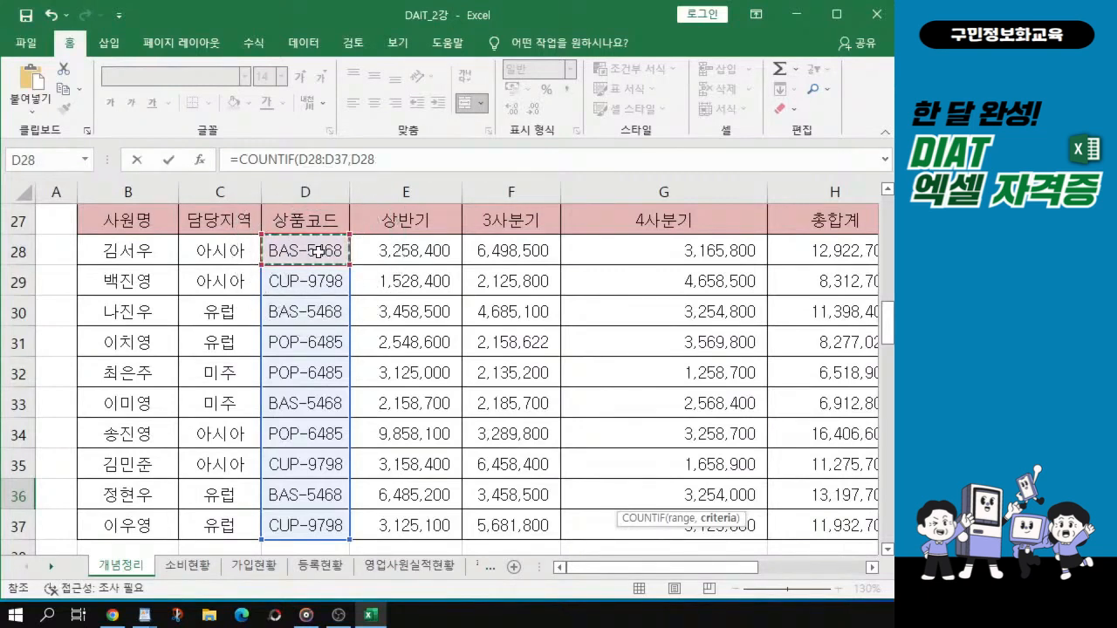
left_click_drag(811, 577, 835, 578)
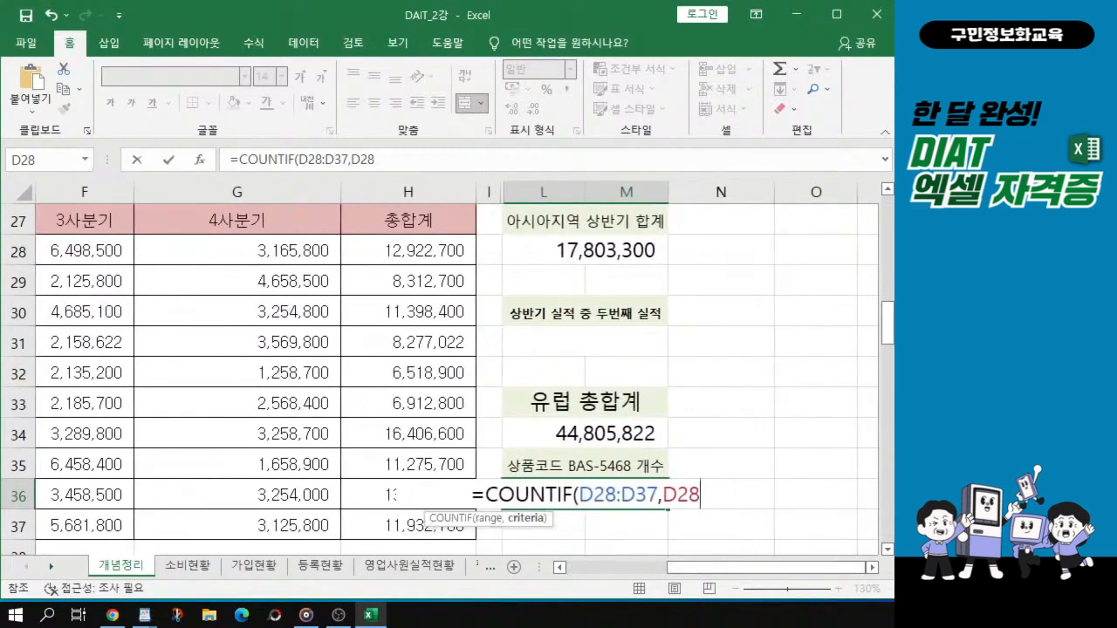
type(")")
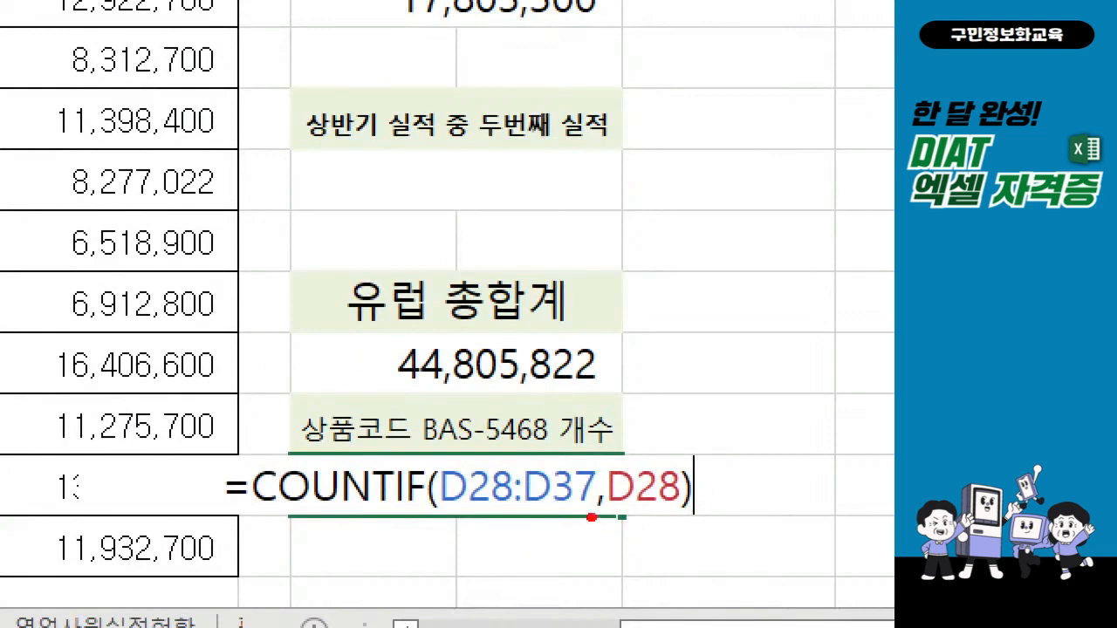
left_click_drag(673, 518, 702, 517)
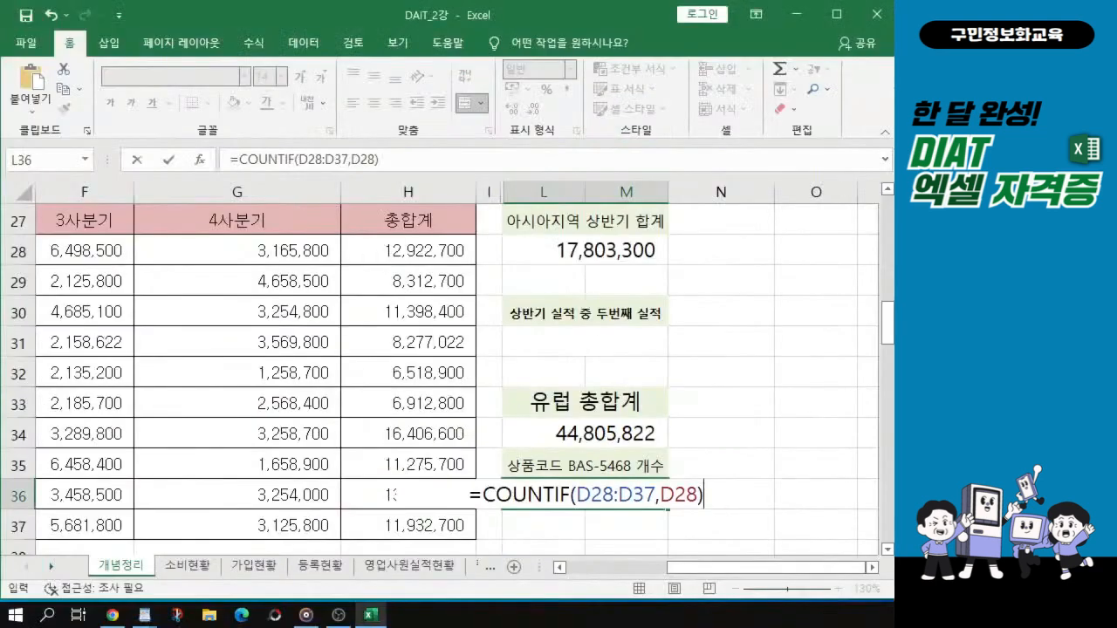
key("Return")
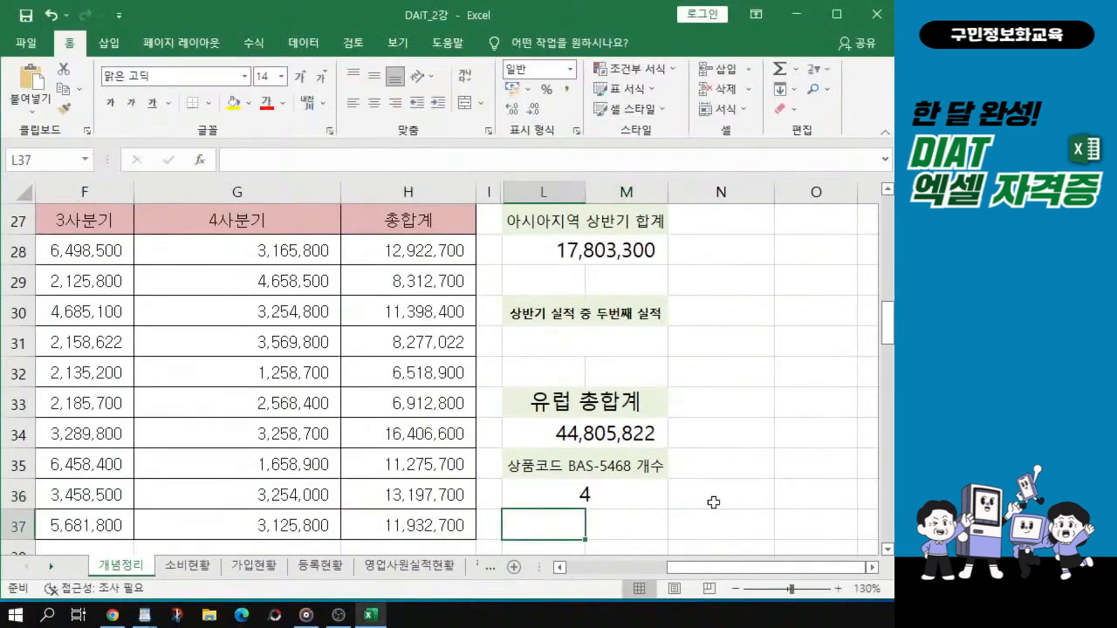
Select L36 again and review its COUNTIF formula and result
left_click(603, 497)
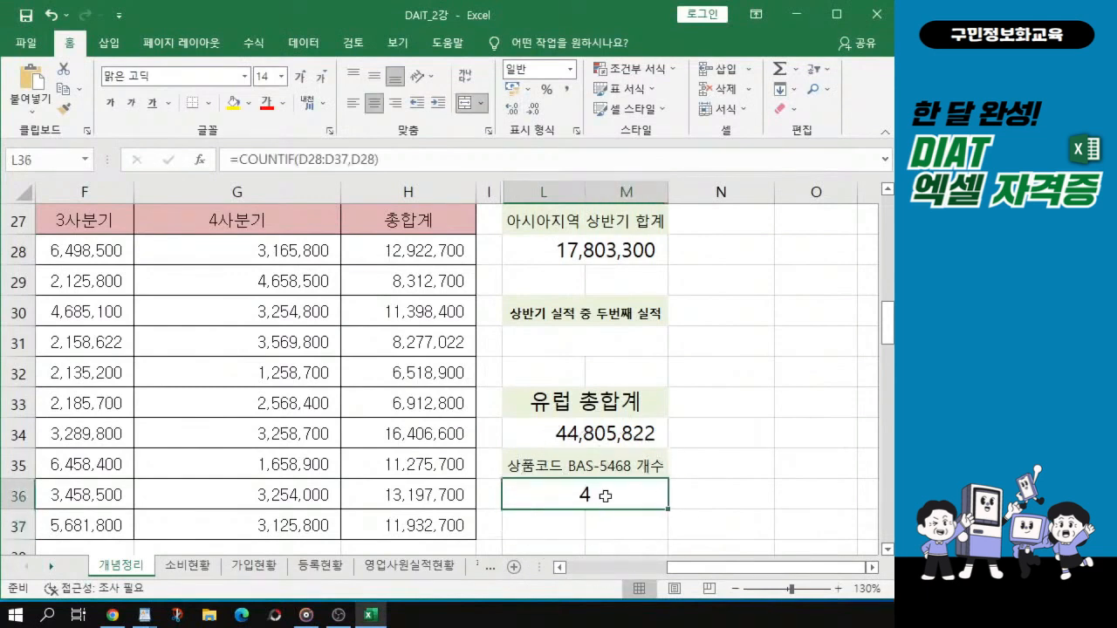
left_click(604, 497)
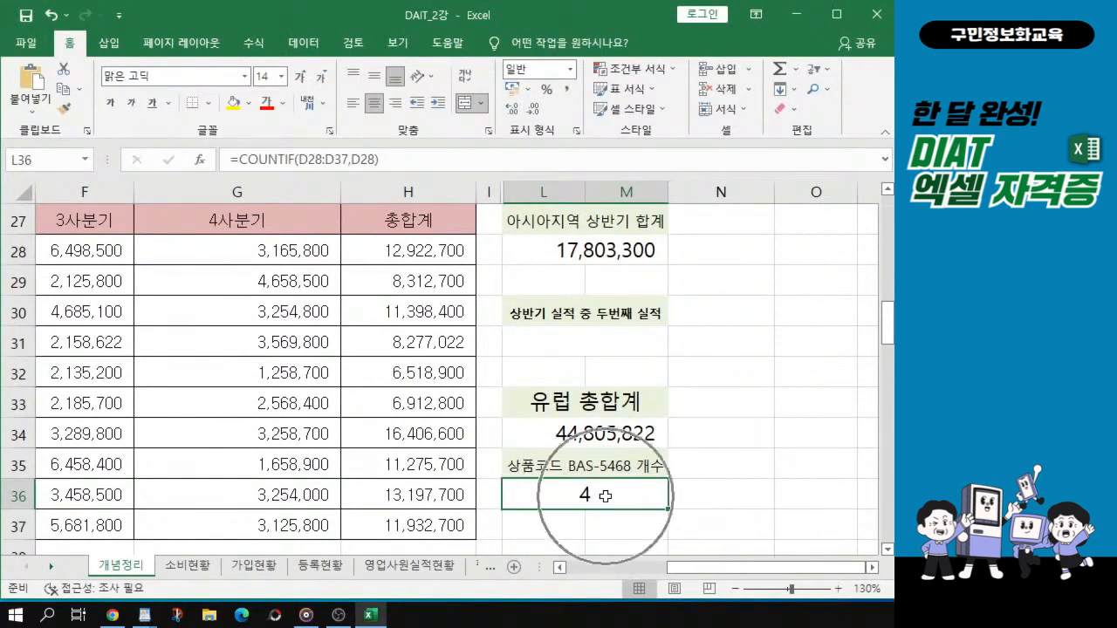
left_click(605, 496)
left_click(605, 497)
left_click(605, 496)
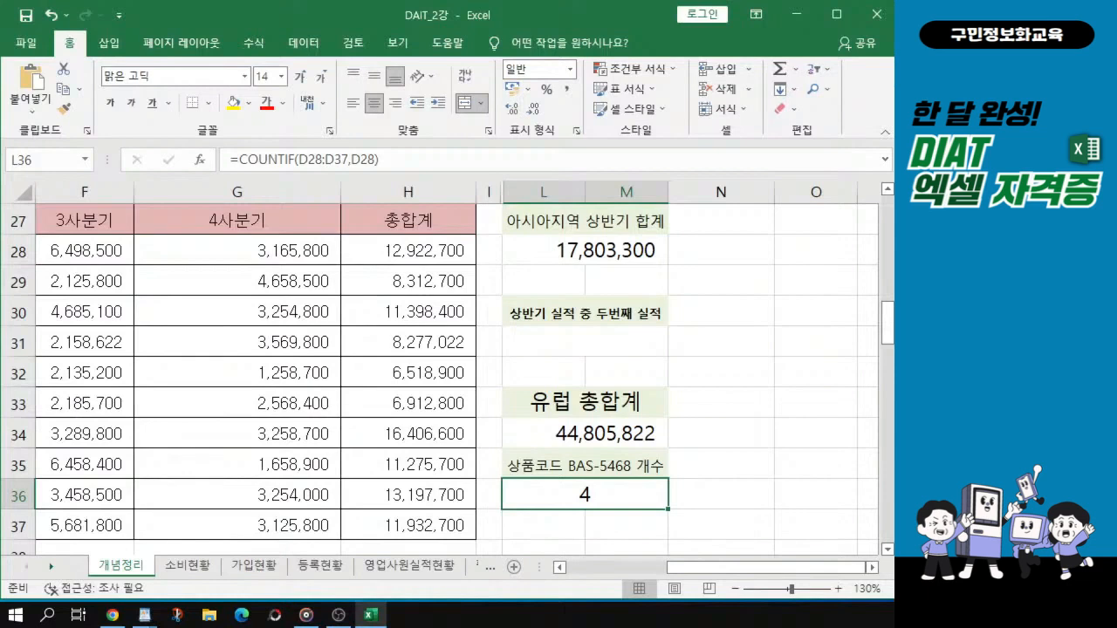
key("alt+Tab")
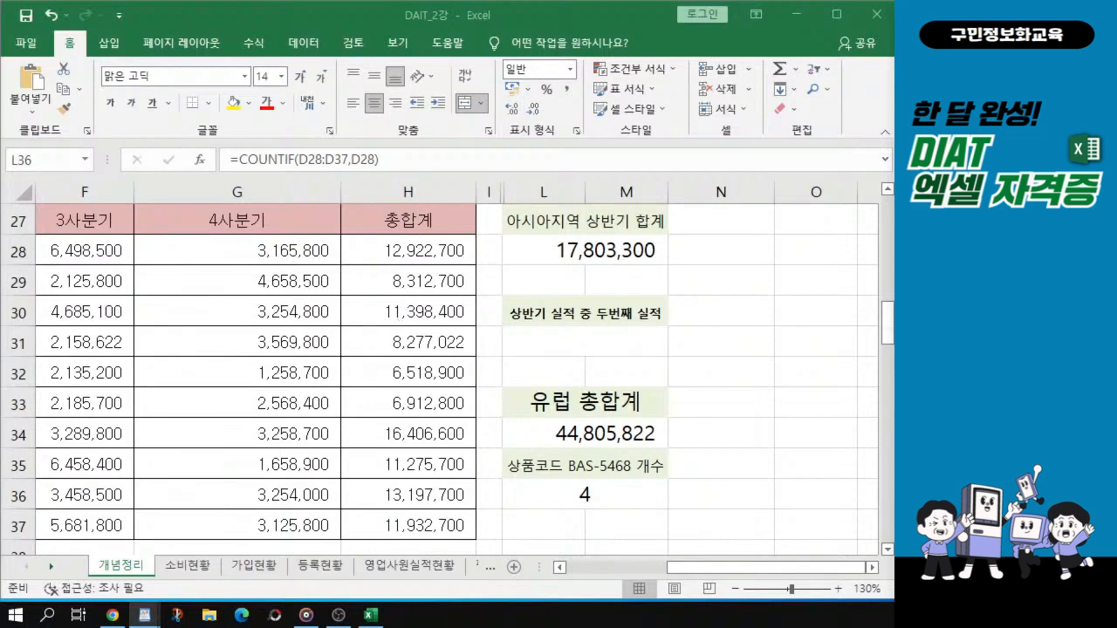
Open the 소비현황 sheet and examine the calorie table with its numbered result cells ① to ⑤
left_click(189, 572)
left_click(189, 573)
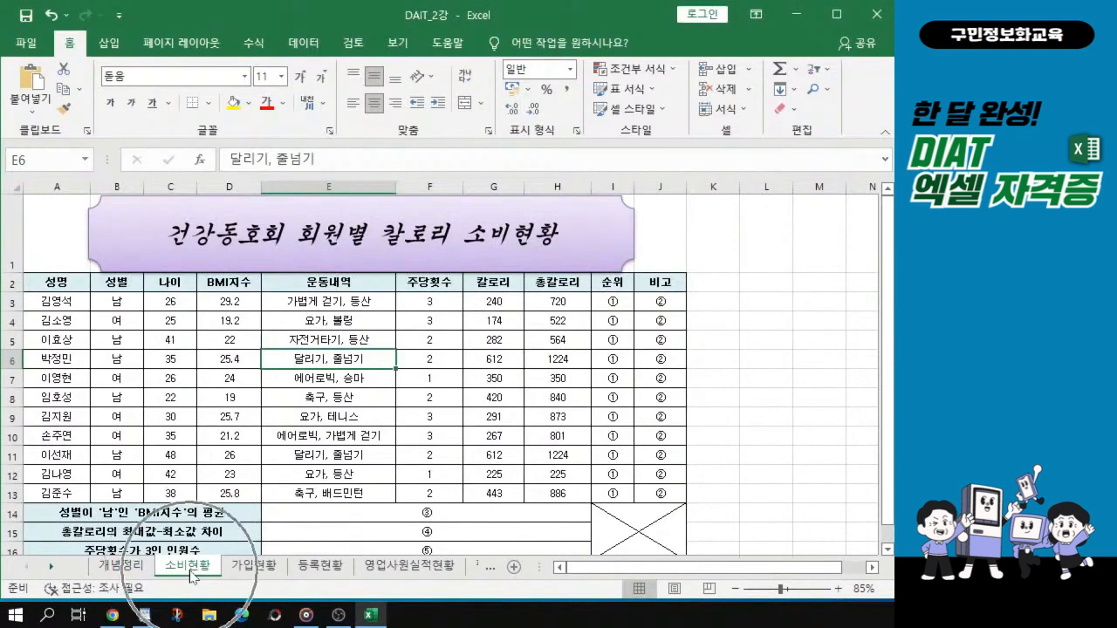
scroll(114, 434, "up", 1)
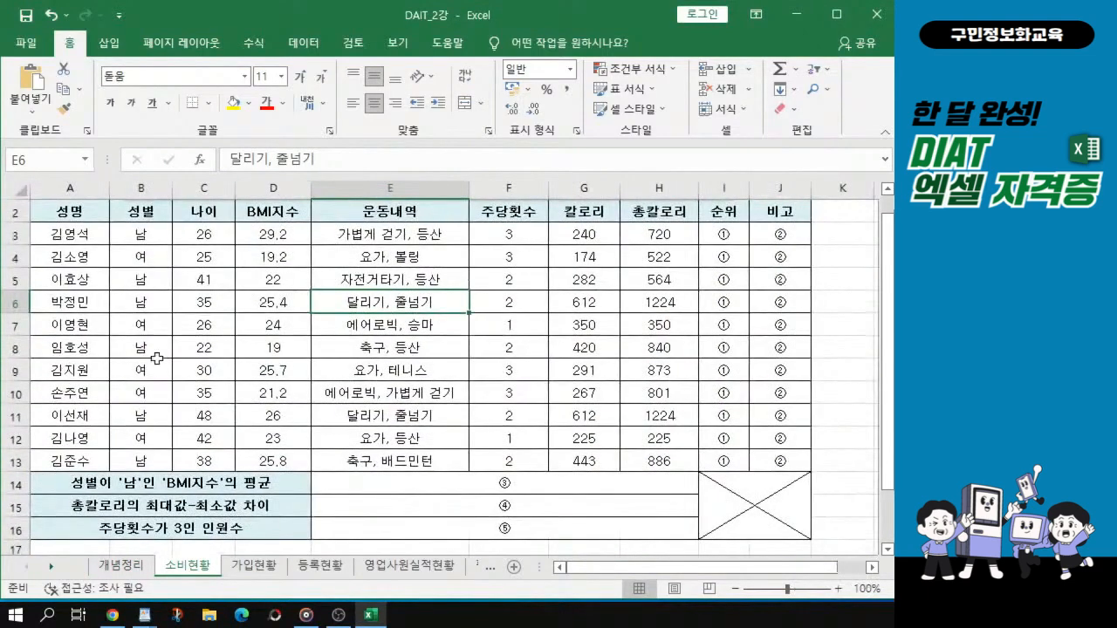
scroll(156, 358, "up", 1)
scroll(155, 356, "down", 1)
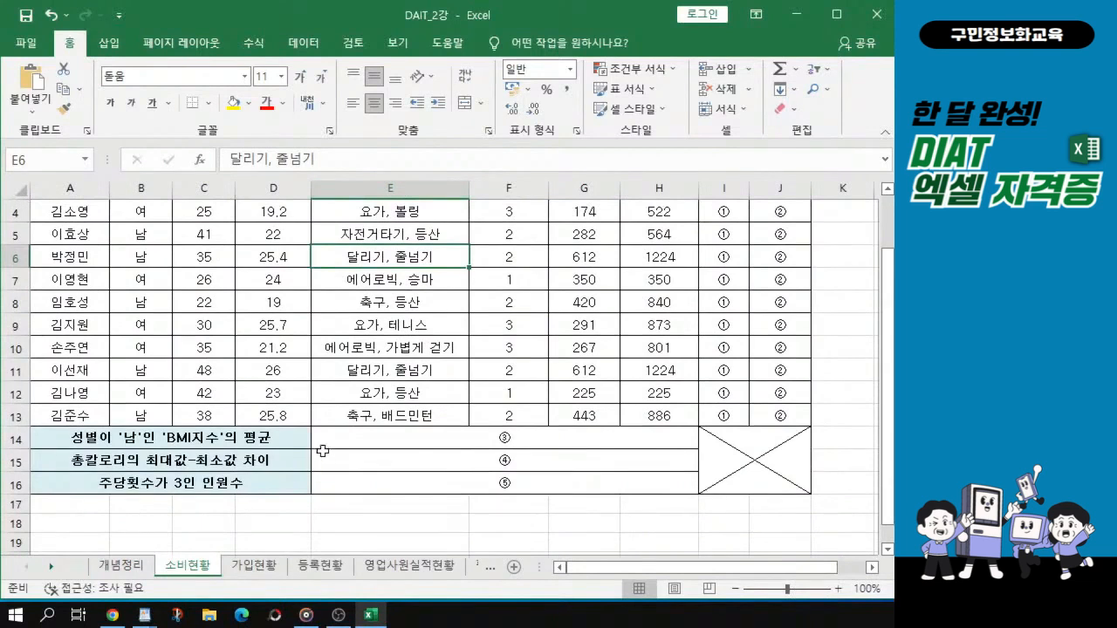
key("alt+Tab")
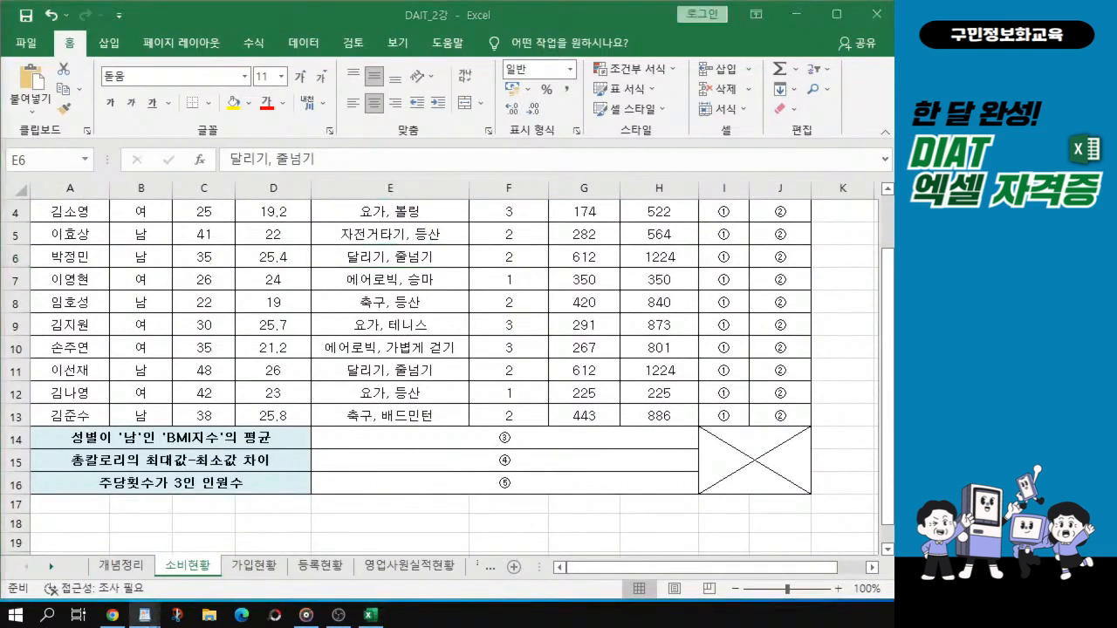
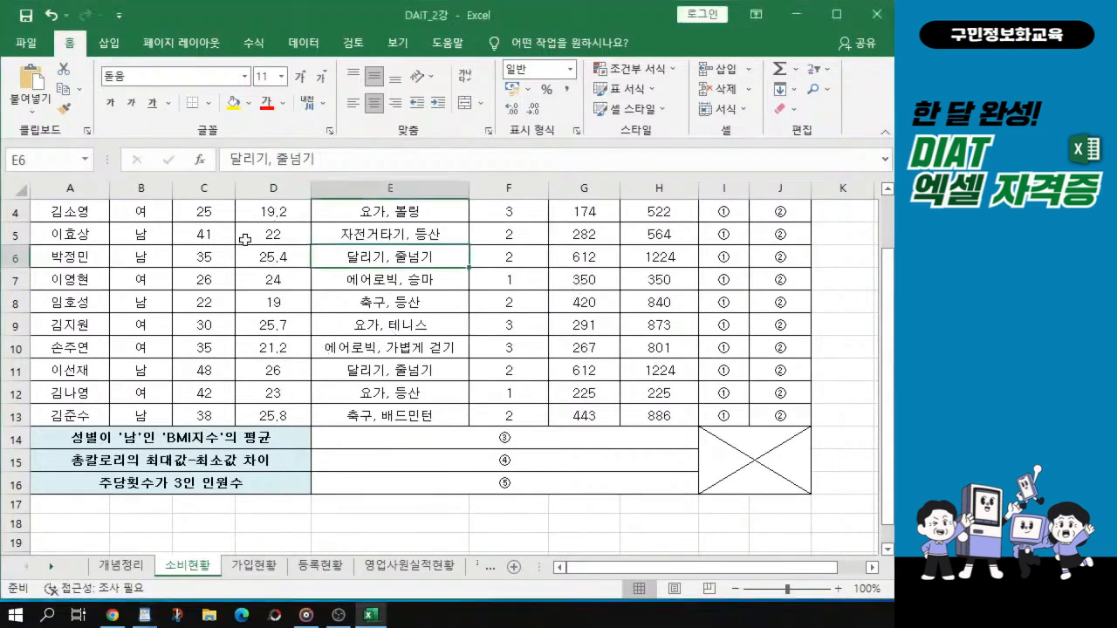
Examine the BMI지수 values D3:D13 and select the ③ result cell for the average BMI지수 of 성별 '남'
scroll(320, 373, "up", 1)
left_click_drag(889, 390, 888, 406)
scroll(440, 349, "up", 1)
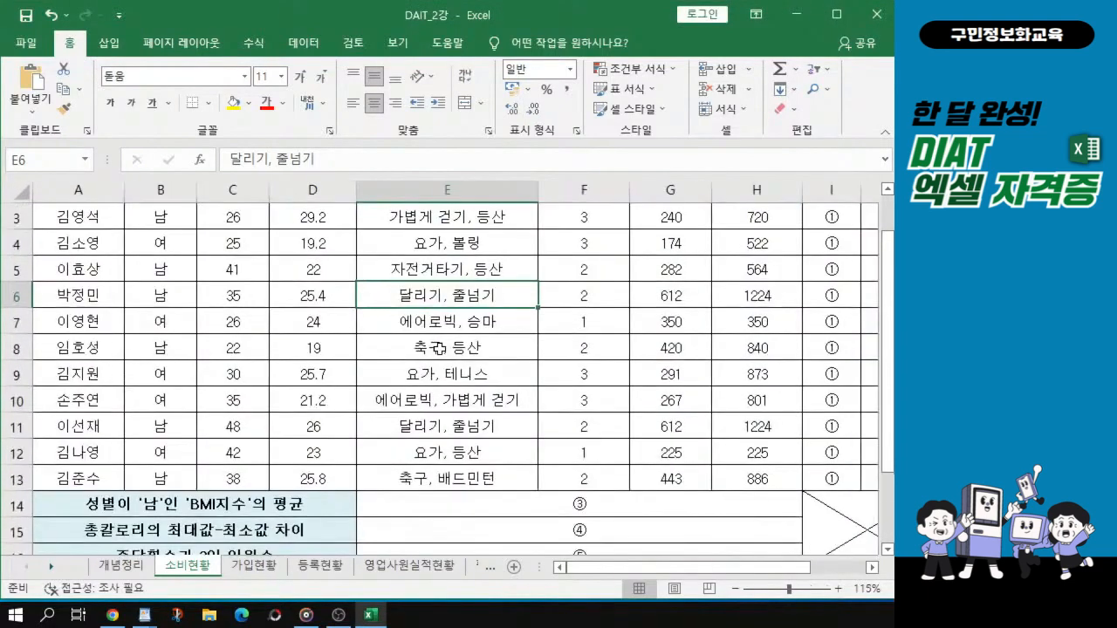
left_click(307, 218)
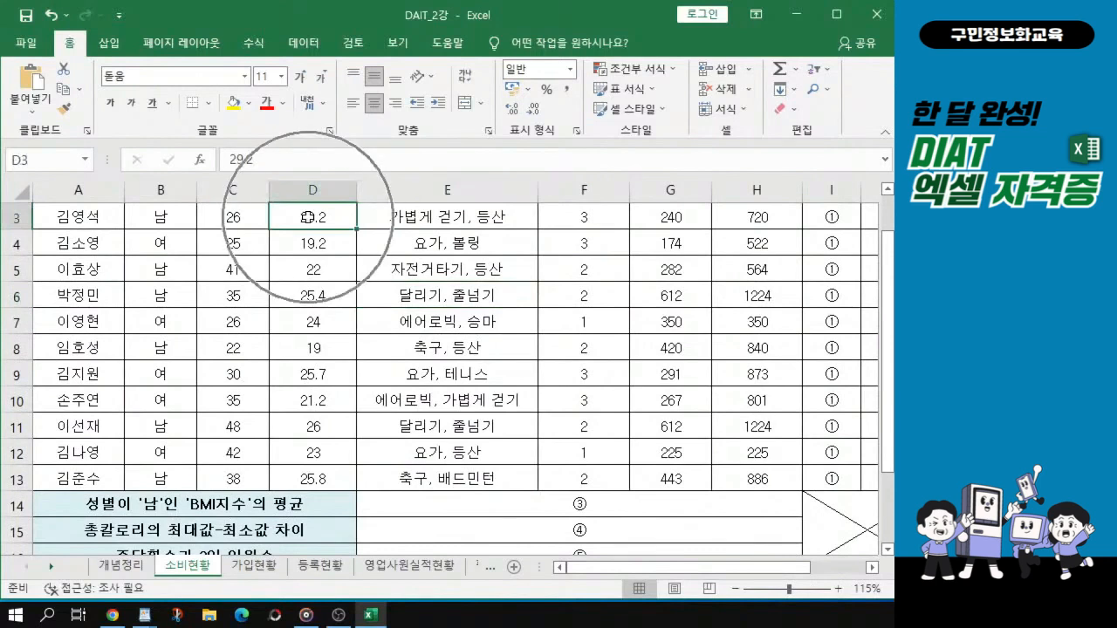
left_click_drag(307, 219, 312, 479)
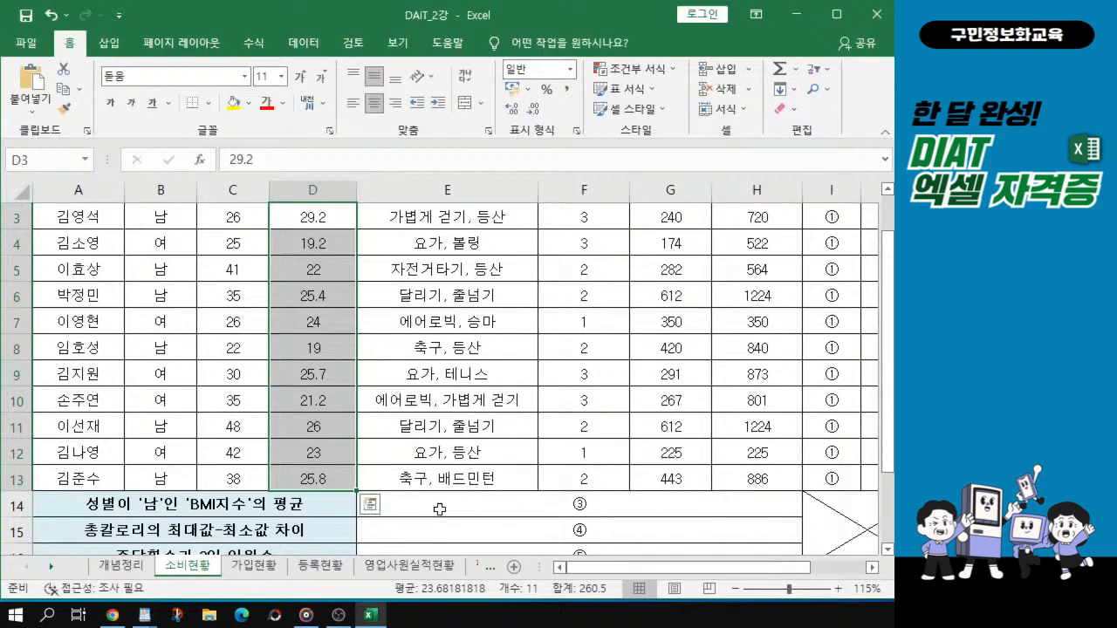
key("ctrl+q")
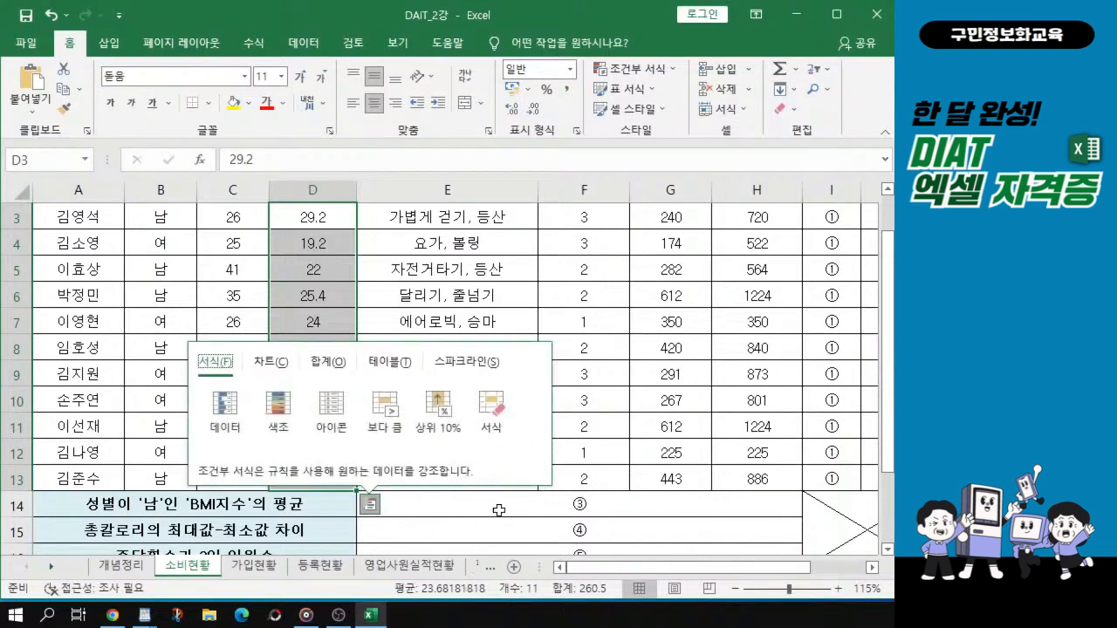
key("Escape")
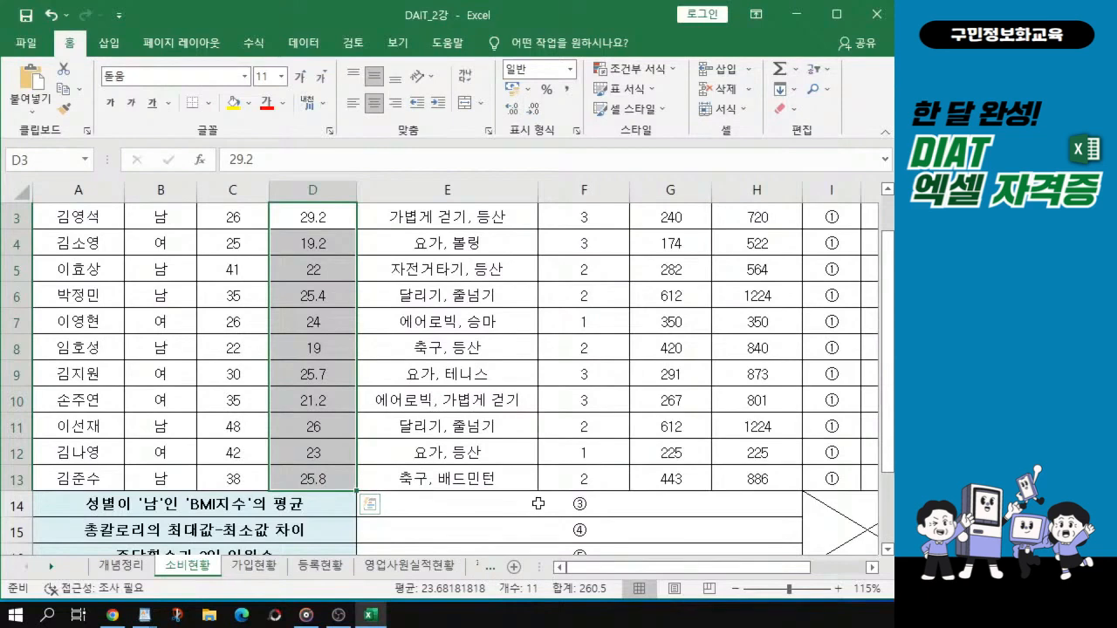
left_click(538, 504)
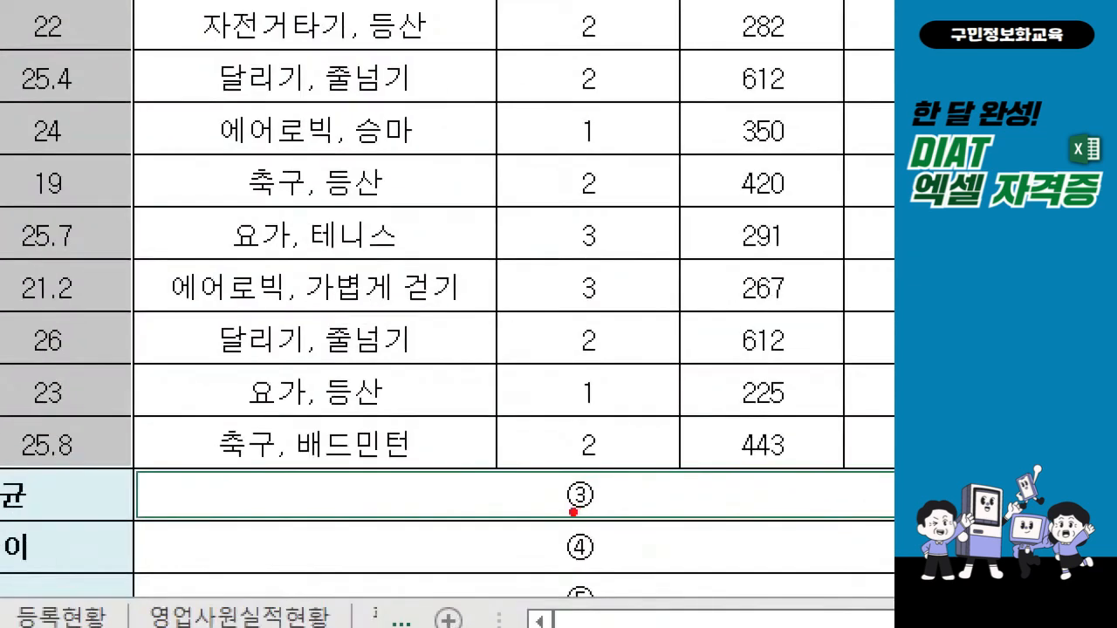
left_click_drag(522, 451, 652, 535)
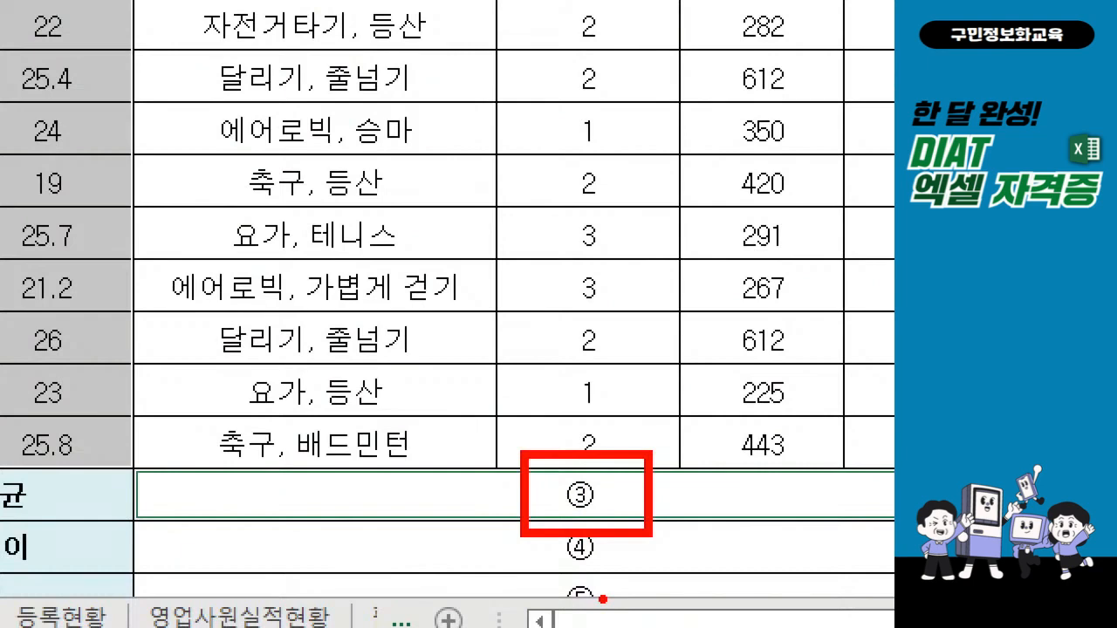
key("Escape")
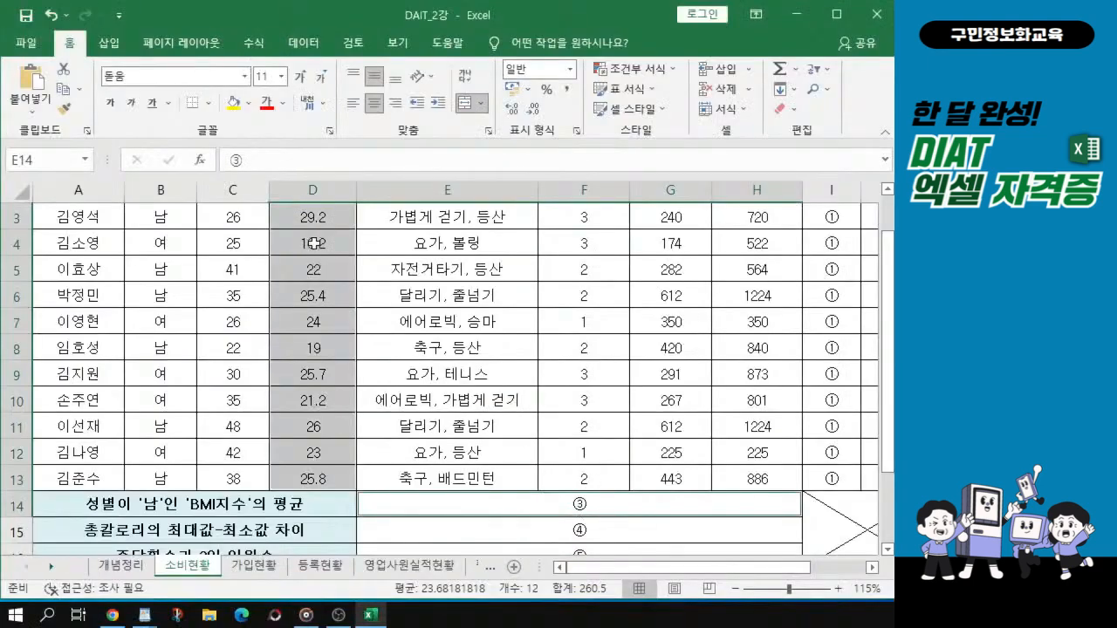
key("ctrl")
key("ctrl")
key("ctrl")
key("ctrl")
key("ctrl")
key("ctrl")
key("ctrl")
key("ctrl")
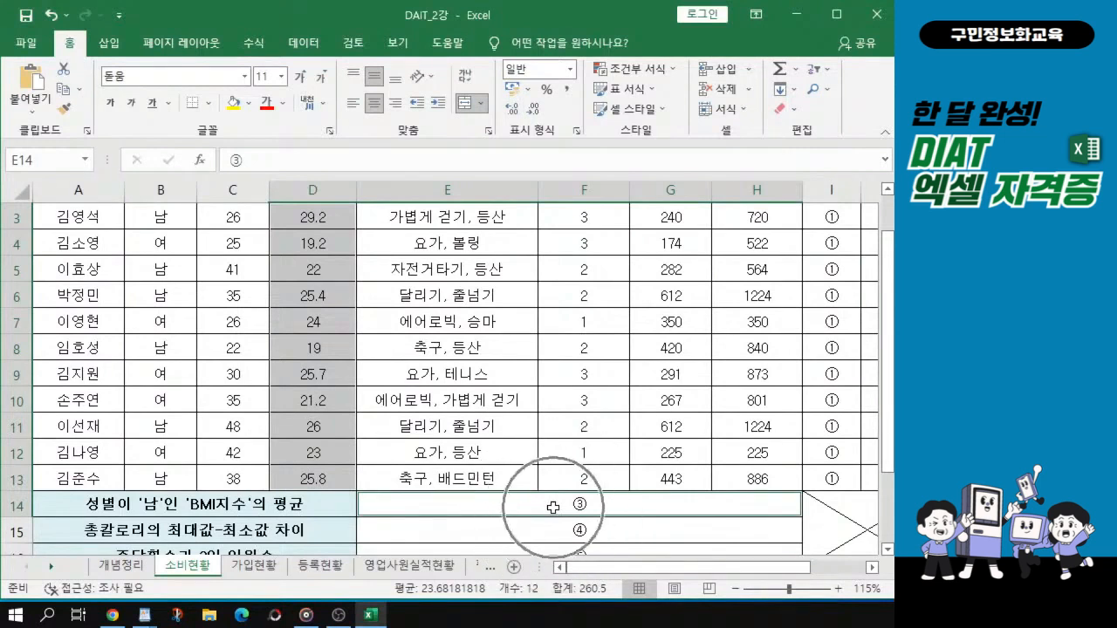
key("ctrl")
key("ctrl")
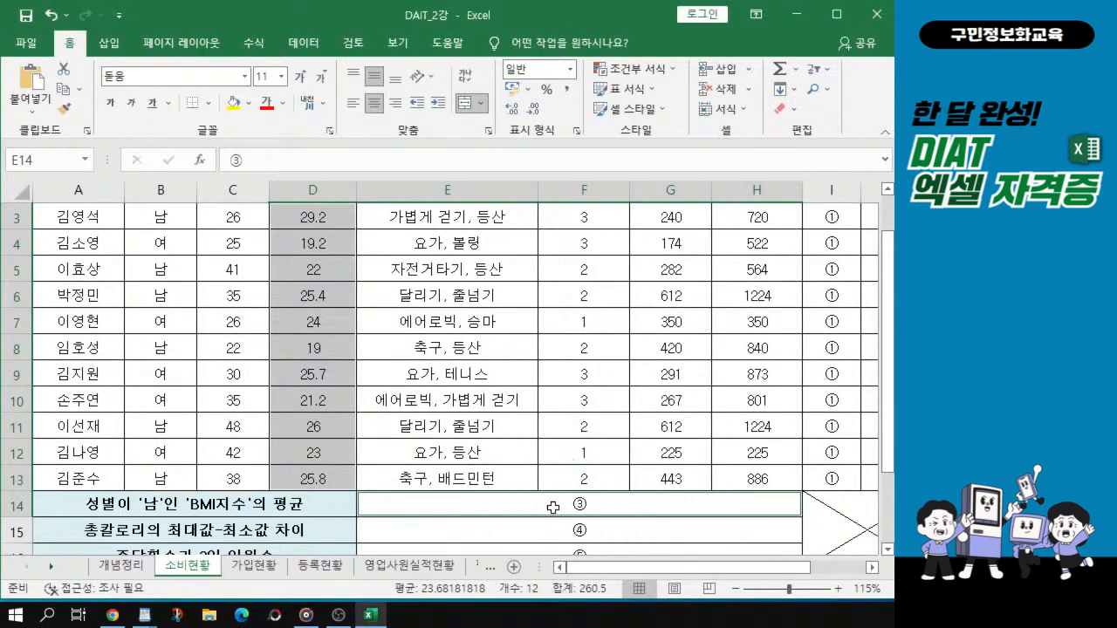
key("ctrl")
key("alt+Tab")
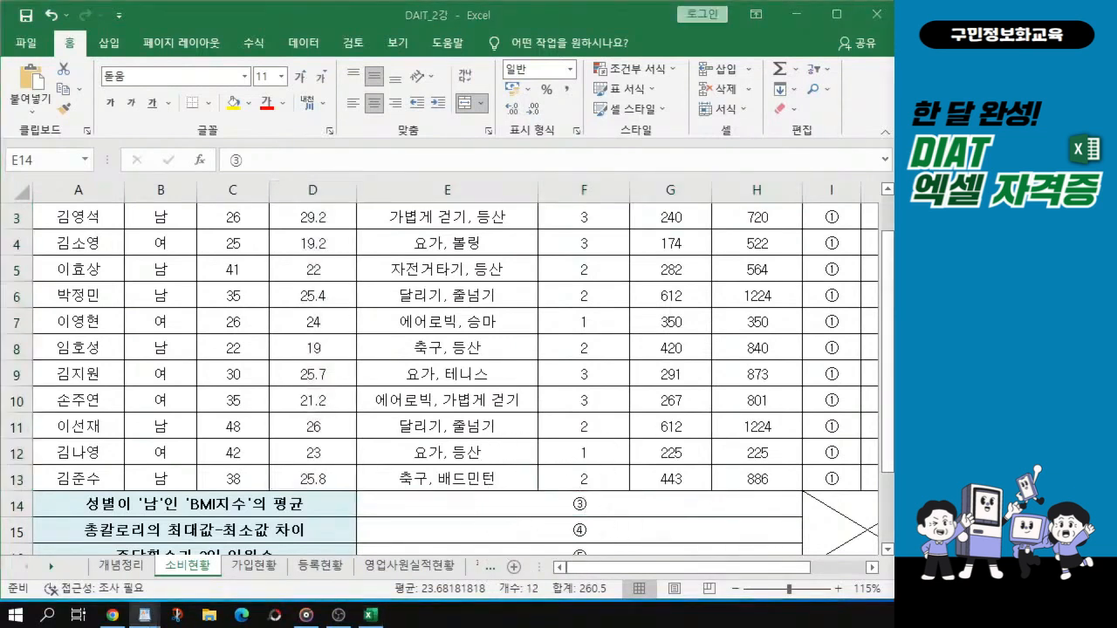
key("alt+Tab")
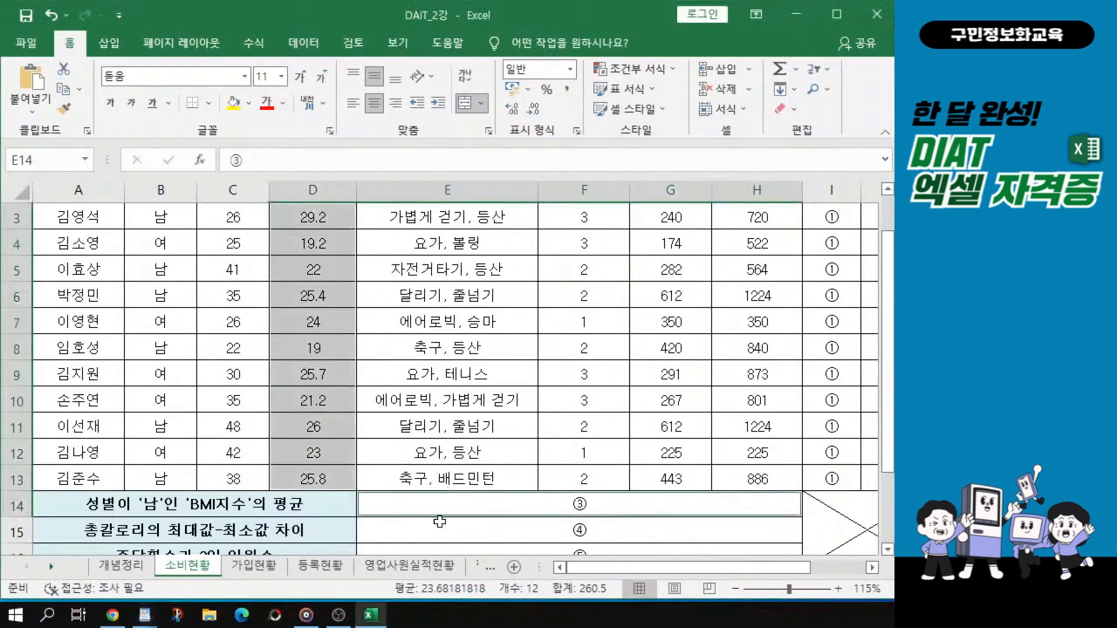
Format the selected BMI values D3:D13 and the average cell E14 as numbers (숫자) with 1 decimal place
key("ctrl")
key("ctrl+1")
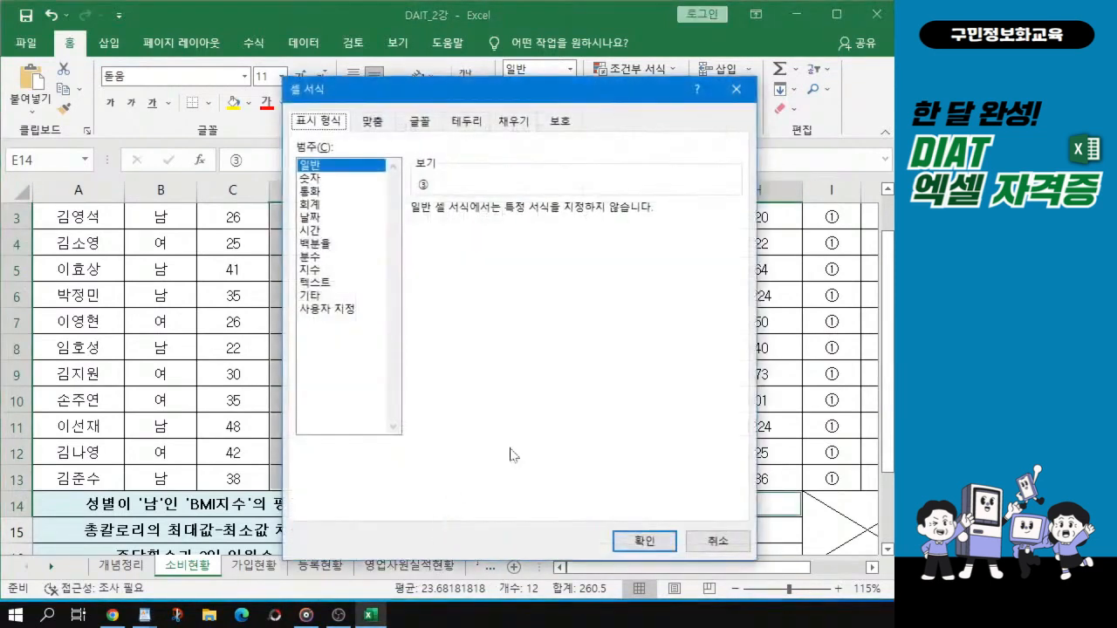
left_click(313, 181)
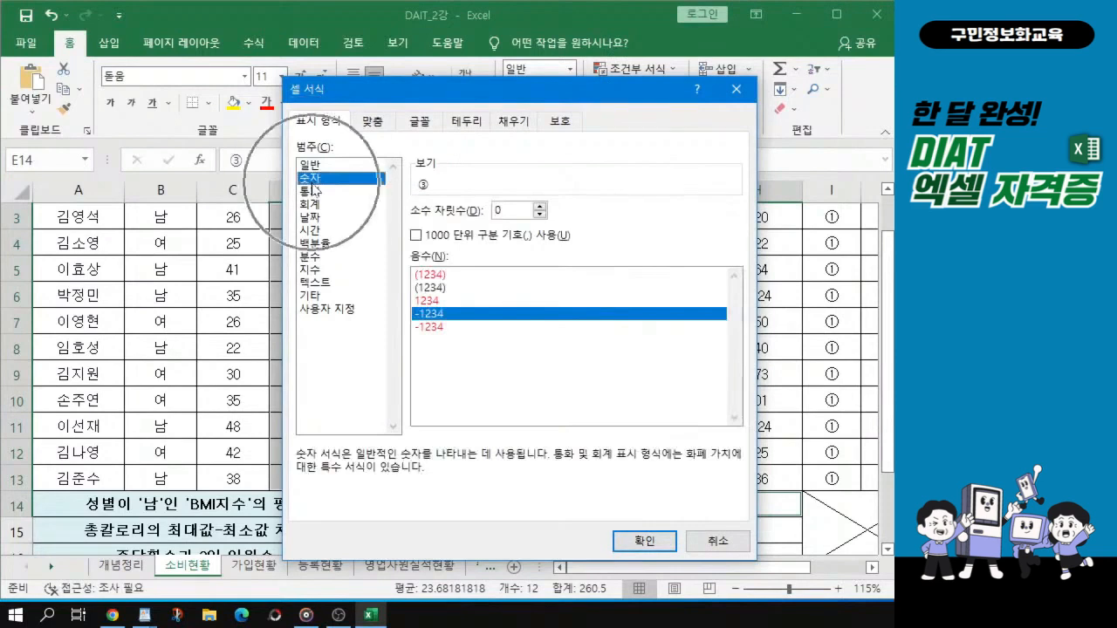
left_click(312, 184)
key("alt+Tab")
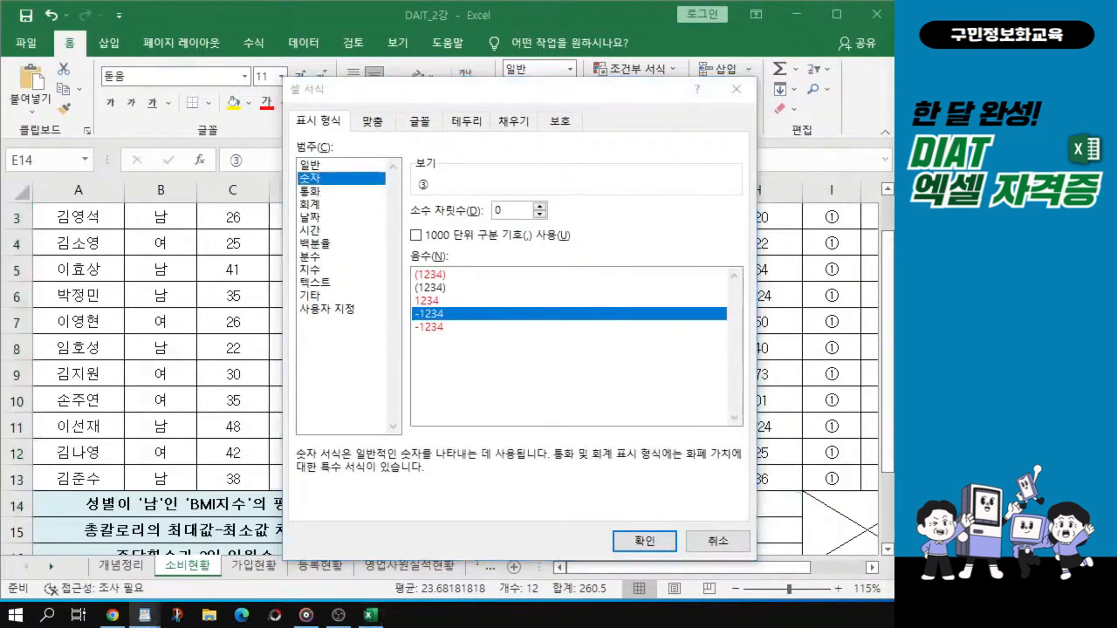
left_click(347, 185)
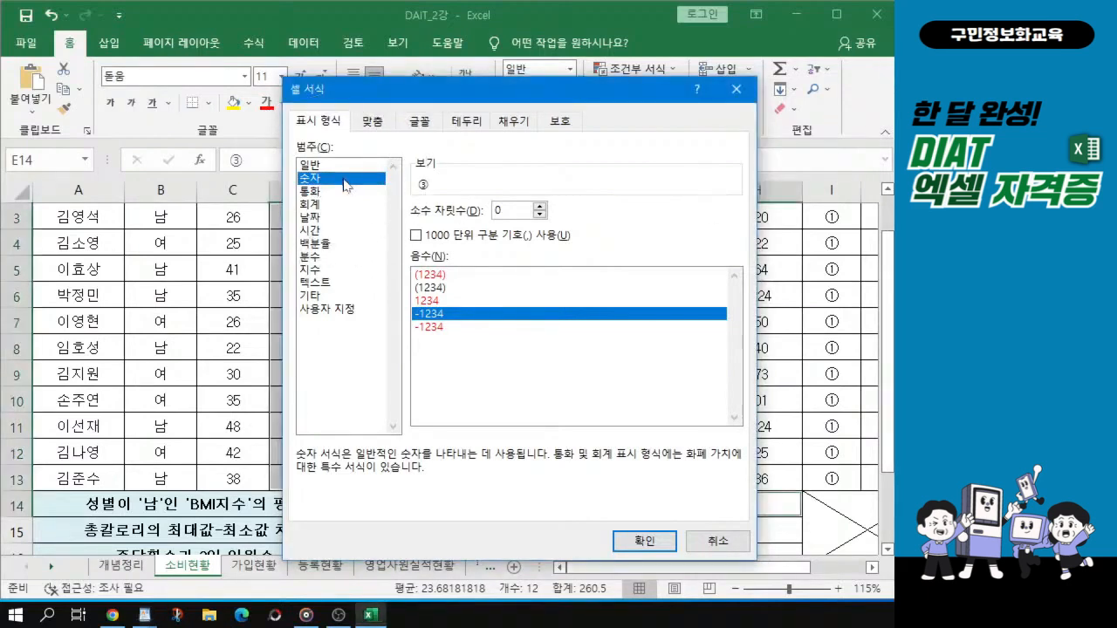
left_click(540, 206)
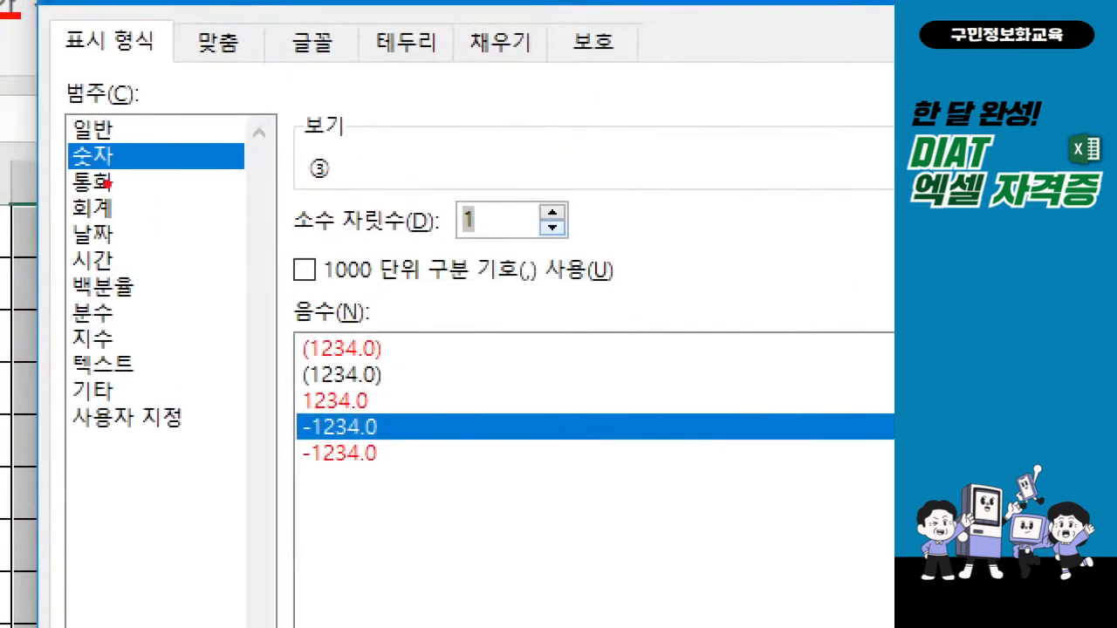
left_click_drag(39, 127, 256, 185)
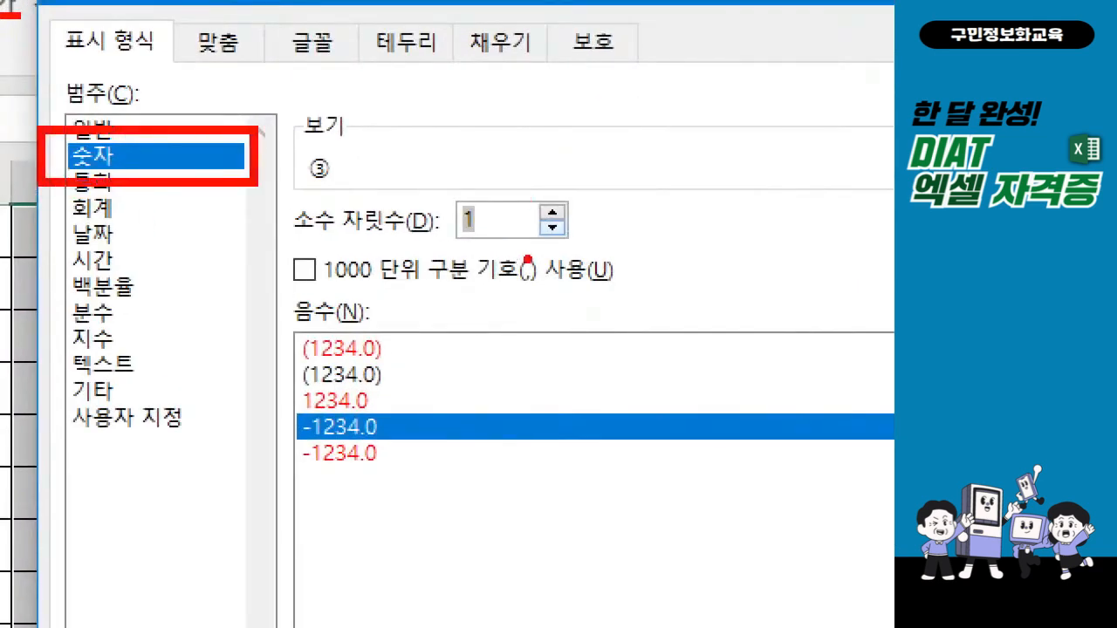
left_click_drag(439, 173, 573, 254)
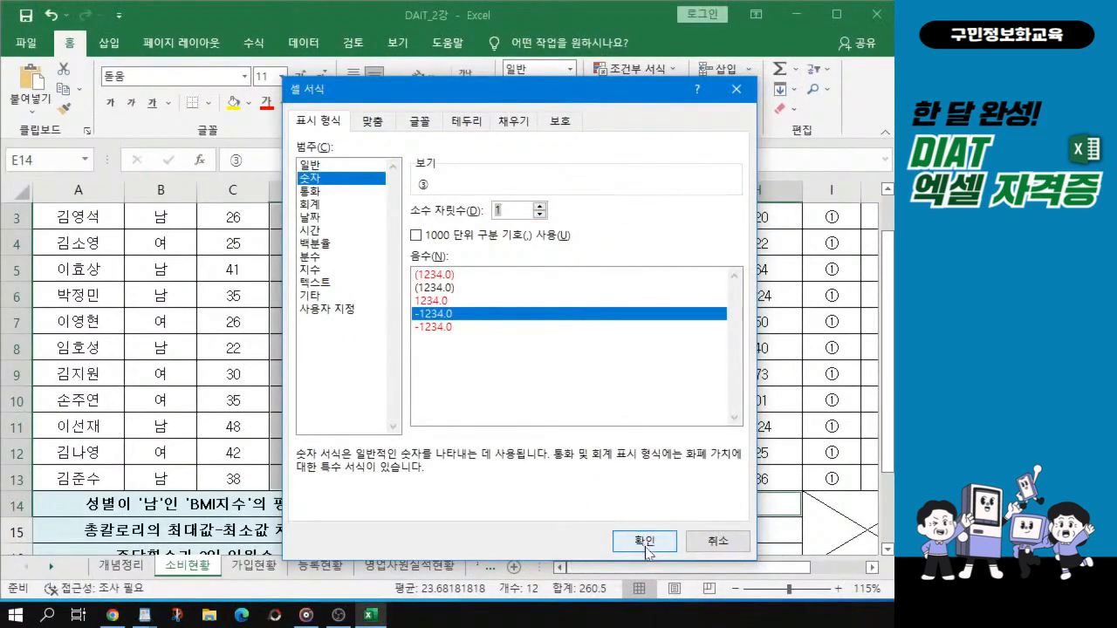
left_click(647, 552)
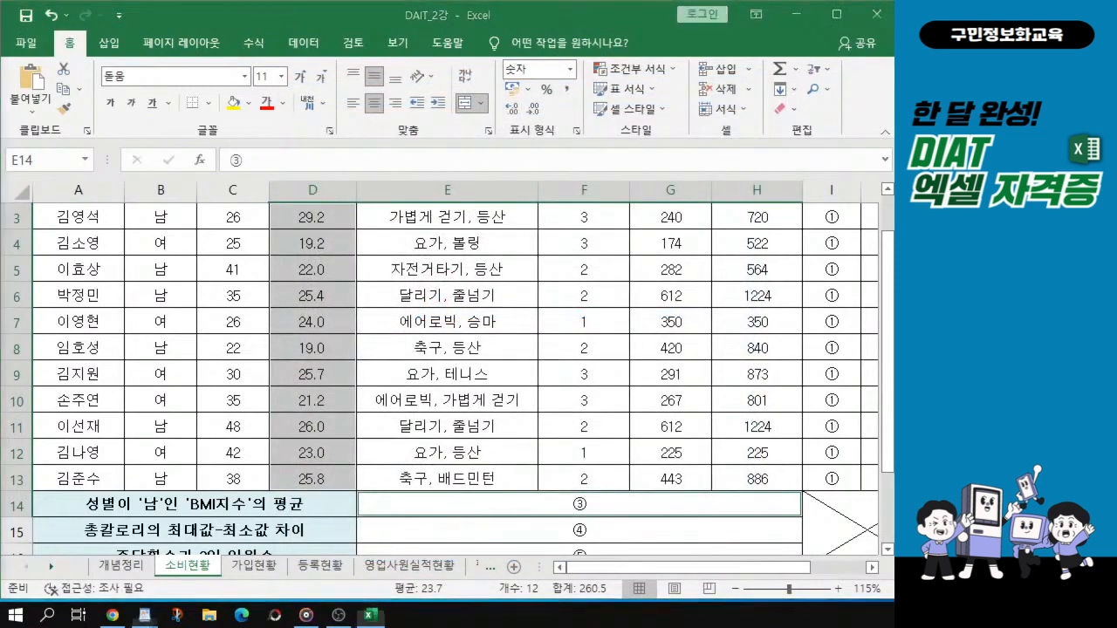
Format H3:H13 as numbers (숫자) with 0 decimal places and the 1000 separator enabled
key("alt+Tab")
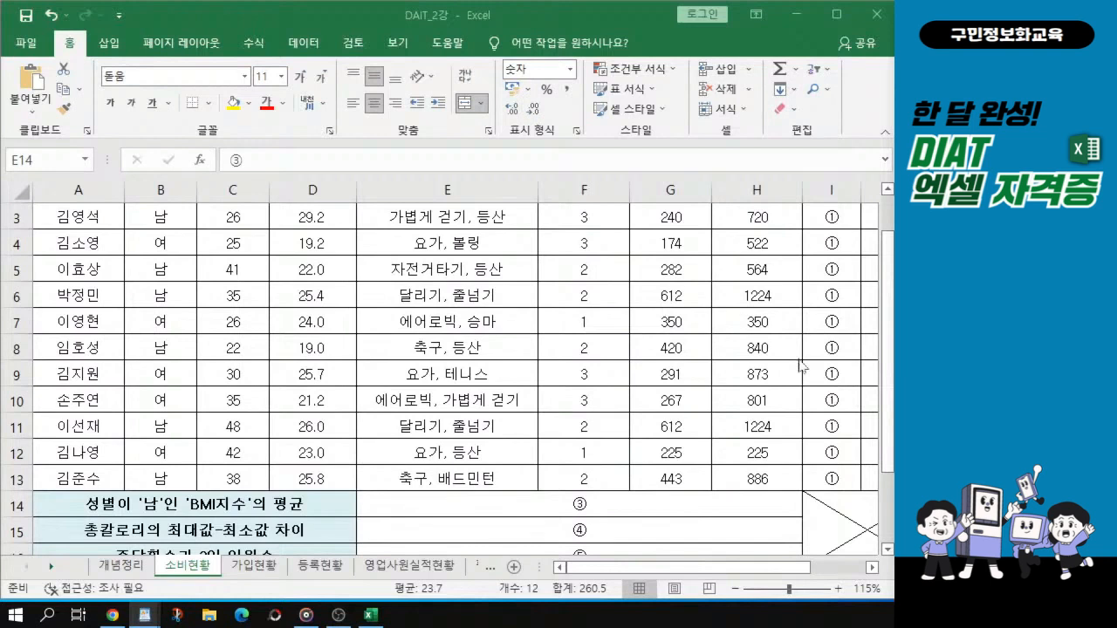
left_click(756, 218)
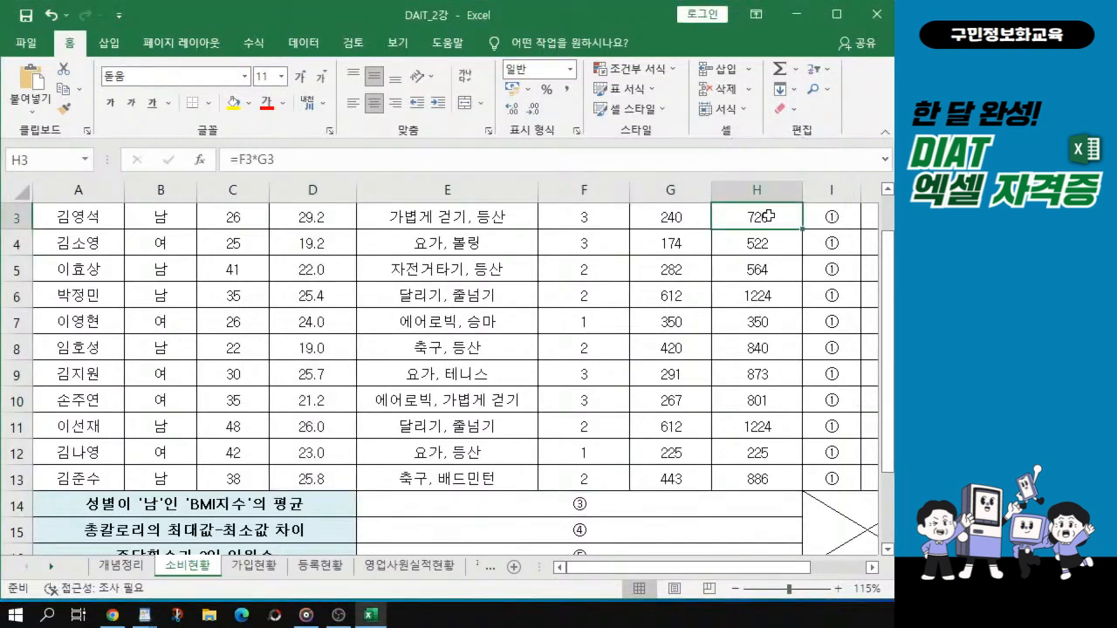
left_click(768, 216)
left_click(836, 593)
left_click(762, 213)
left_click(762, 213)
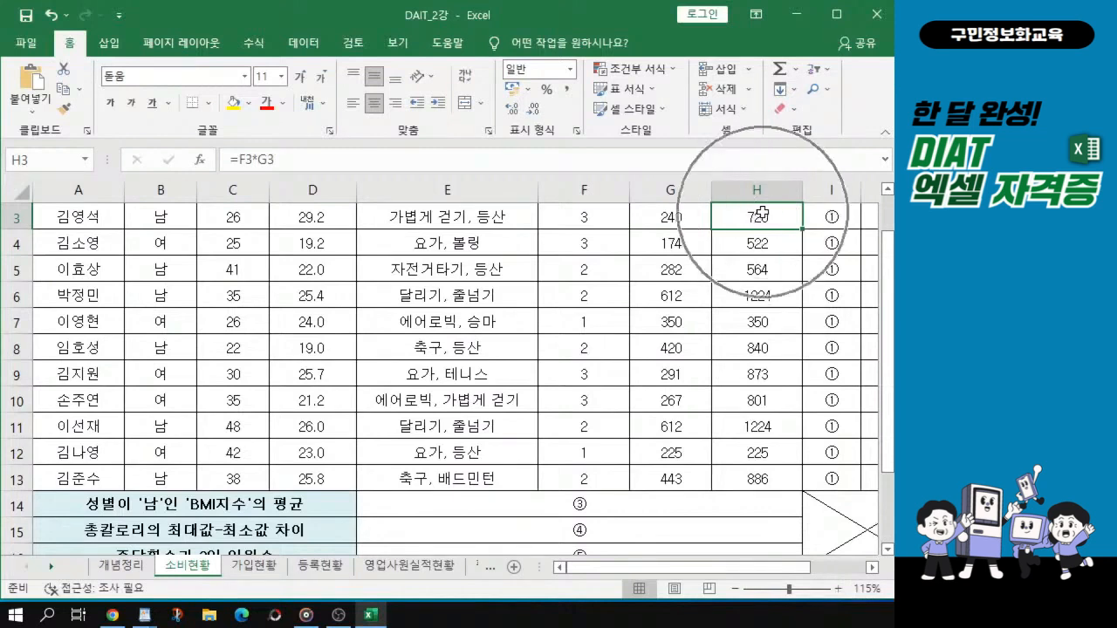
left_click_drag(762, 213, 768, 479)
key("ctrl")
key("ctrl")
key("ctrl")
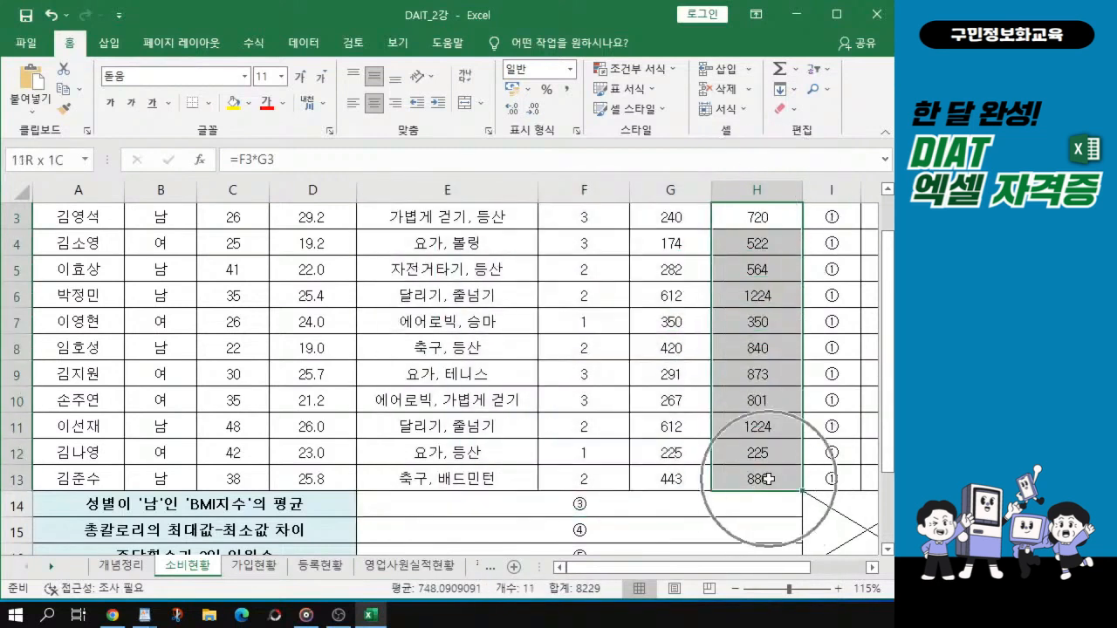
left_click_drag(768, 478, 768, 478)
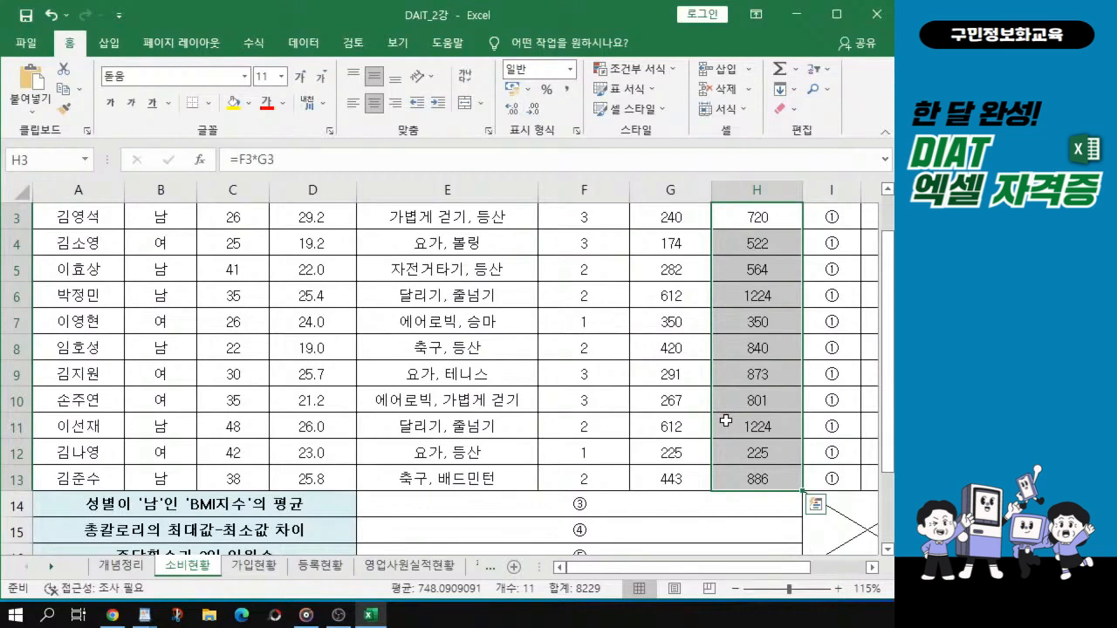
key("ctrl+1")
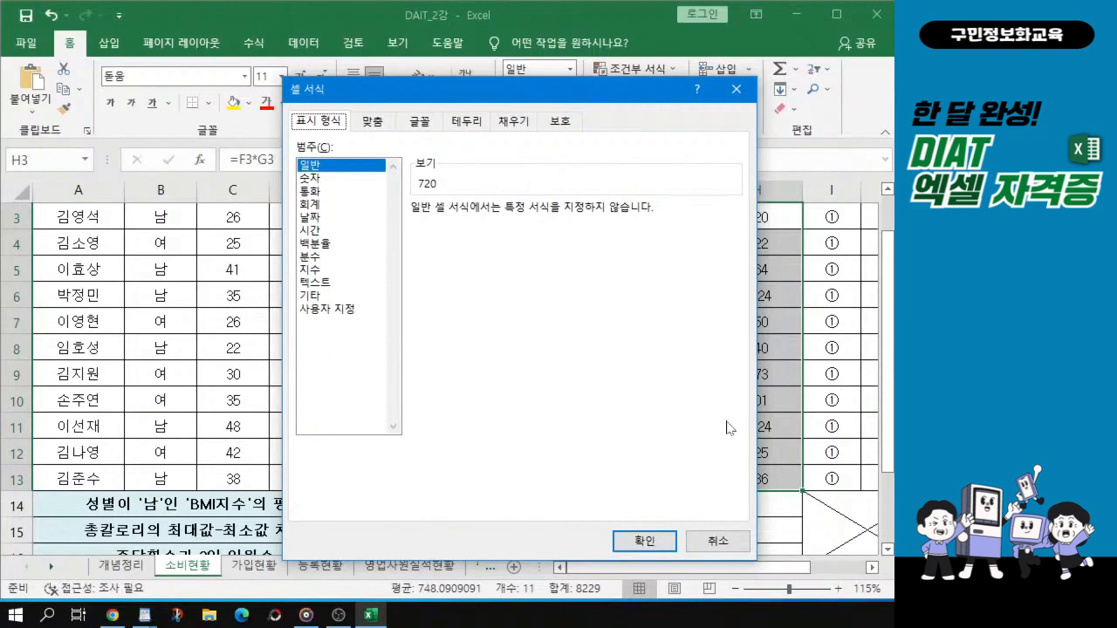
left_click(311, 178)
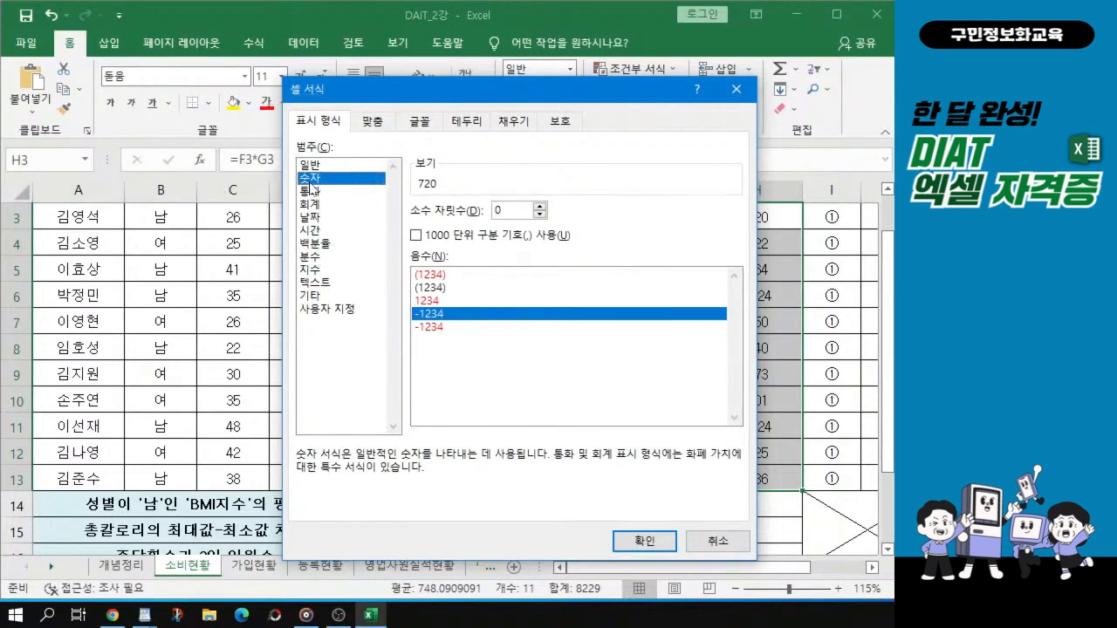
left_click(416, 235)
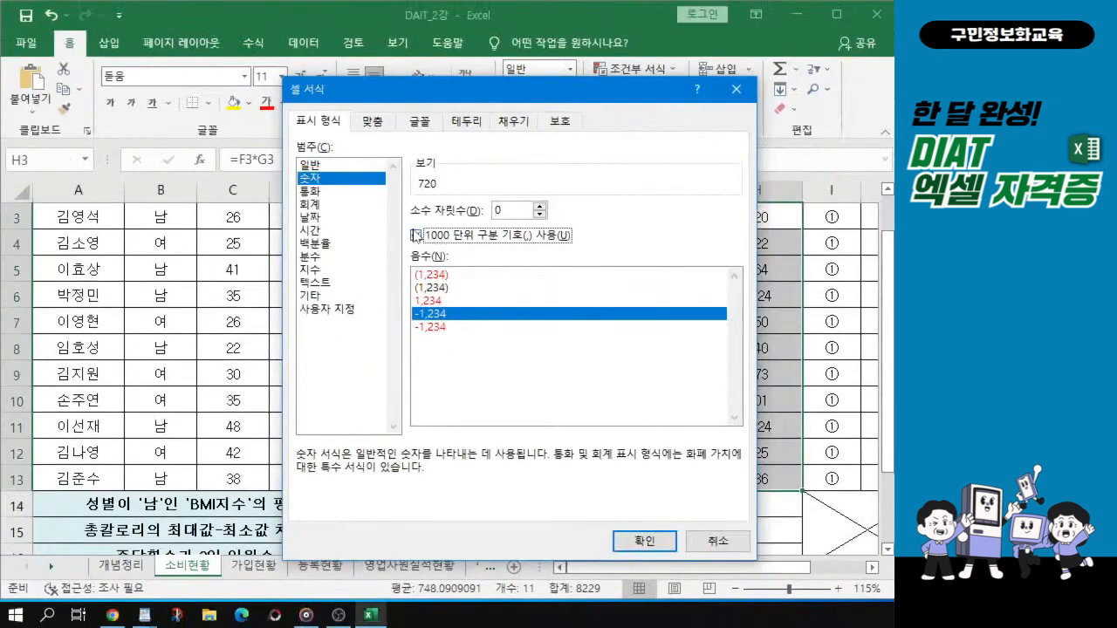
left_click(645, 541)
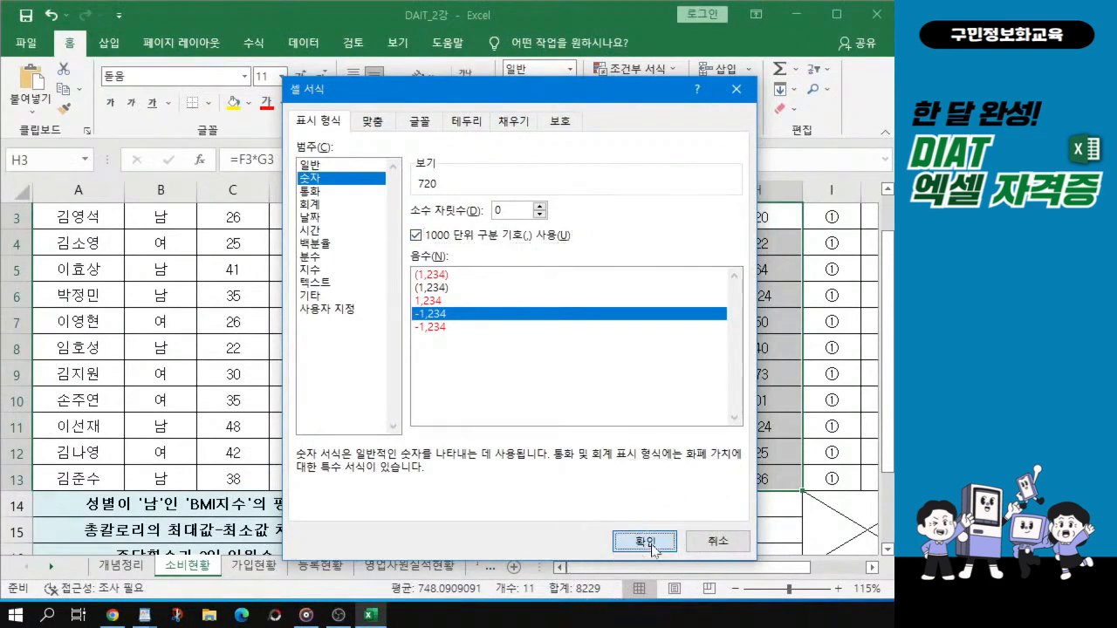
left_click(646, 541)
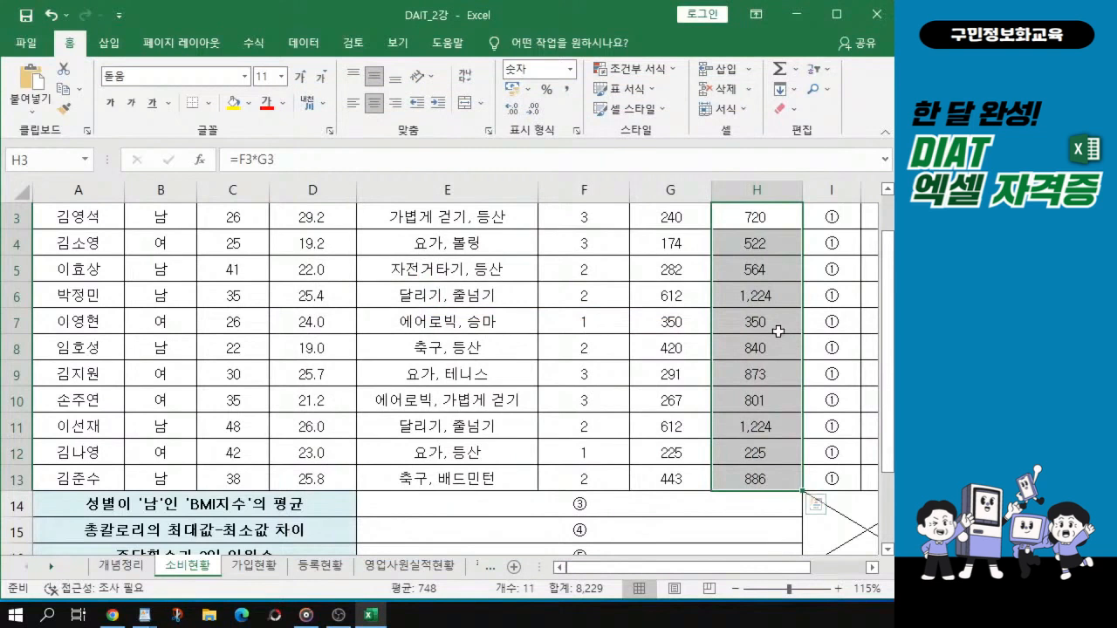
key("ctrl+q")
key("Escape")
key("ctrl+q")
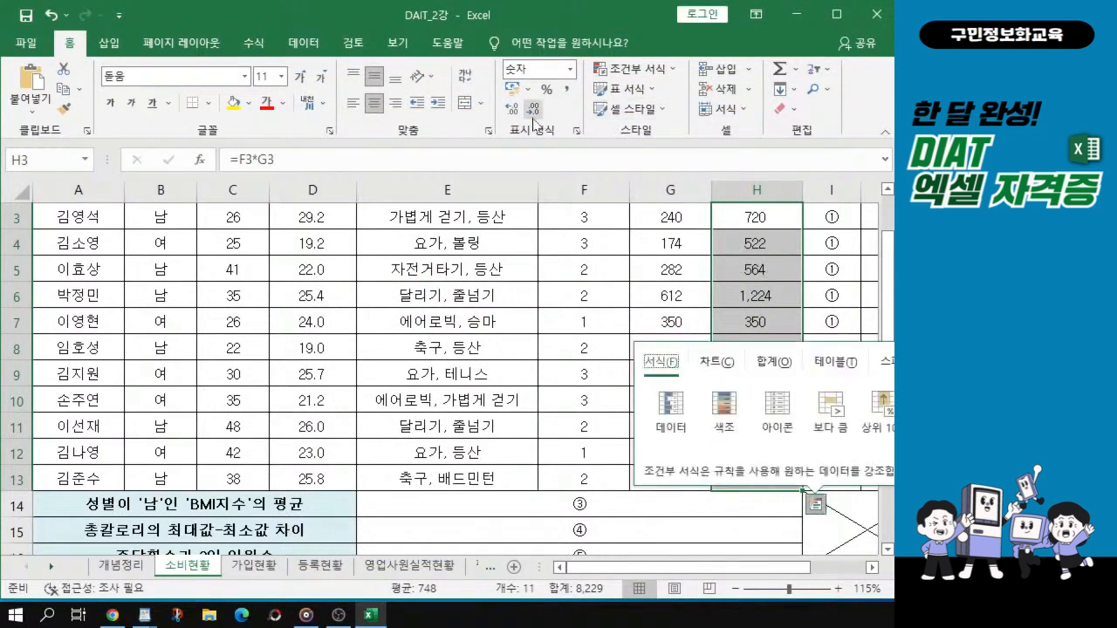
key("ctrl")
key("ctrl")
left_click(739, 227)
left_click_drag(754, 214, 788, 481)
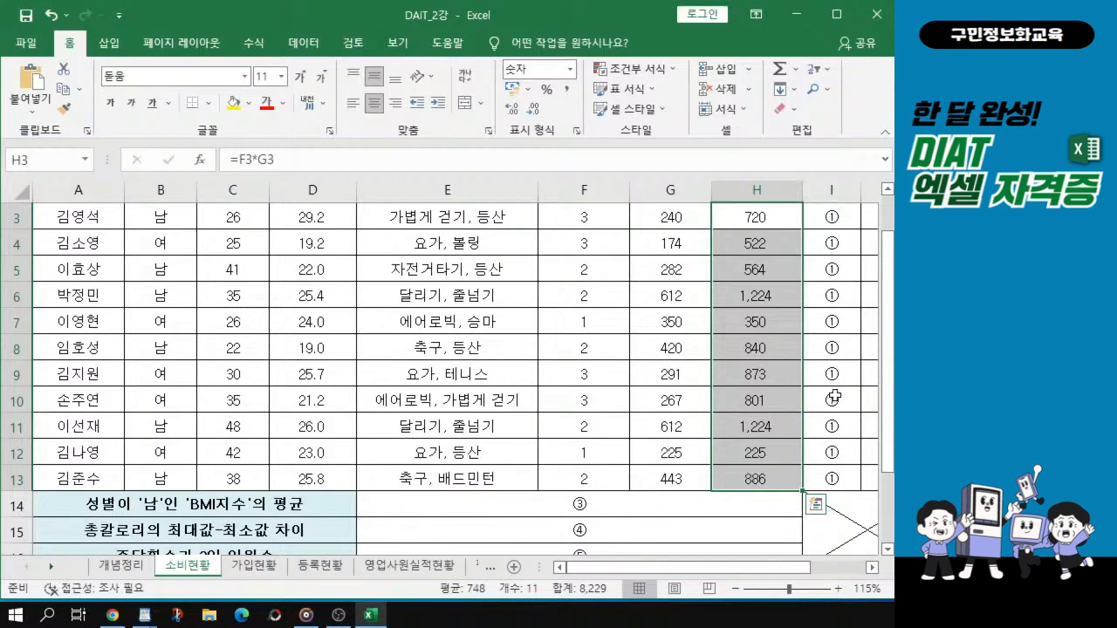
key("alt+Tab")
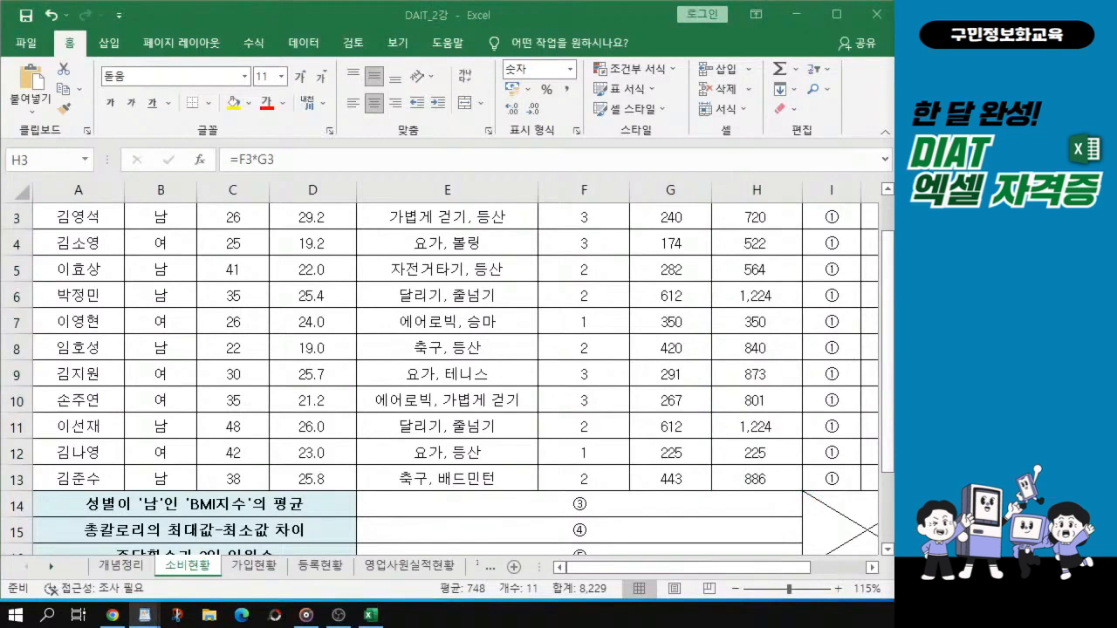
key("alt+Tab")
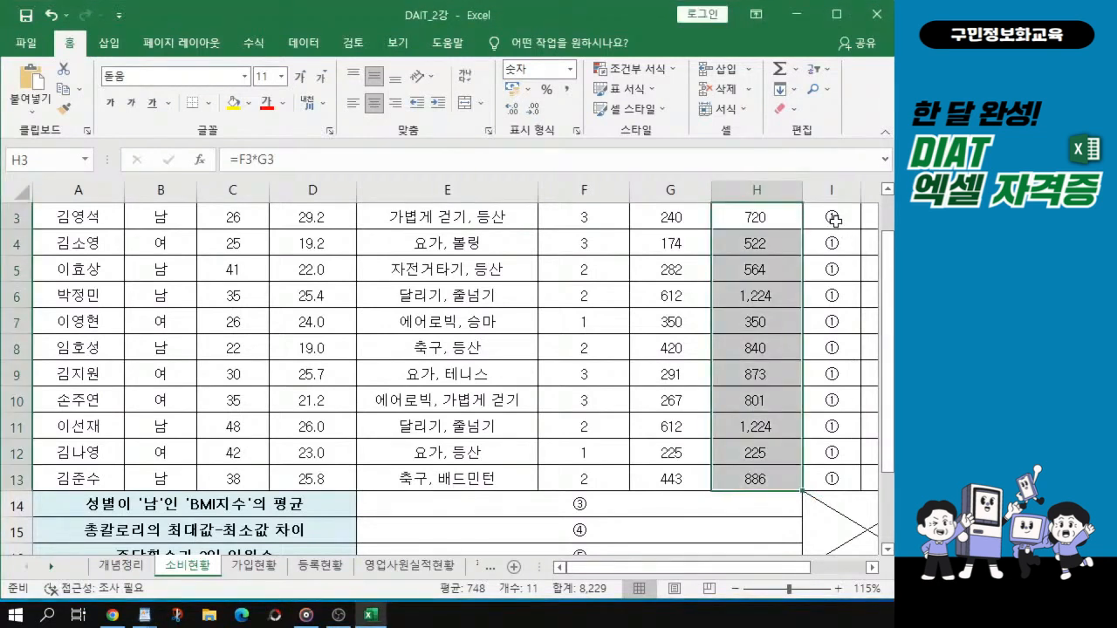
Apply the custom number format #"위" to cells I3:I13
left_click(834, 219)
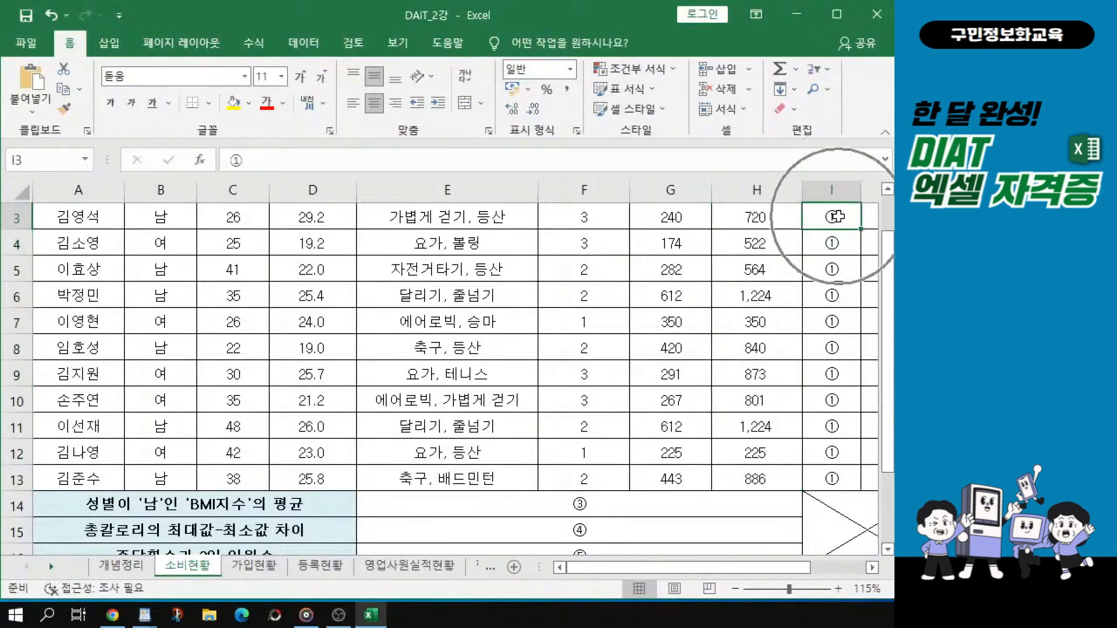
left_click_drag(835, 216, 849, 488)
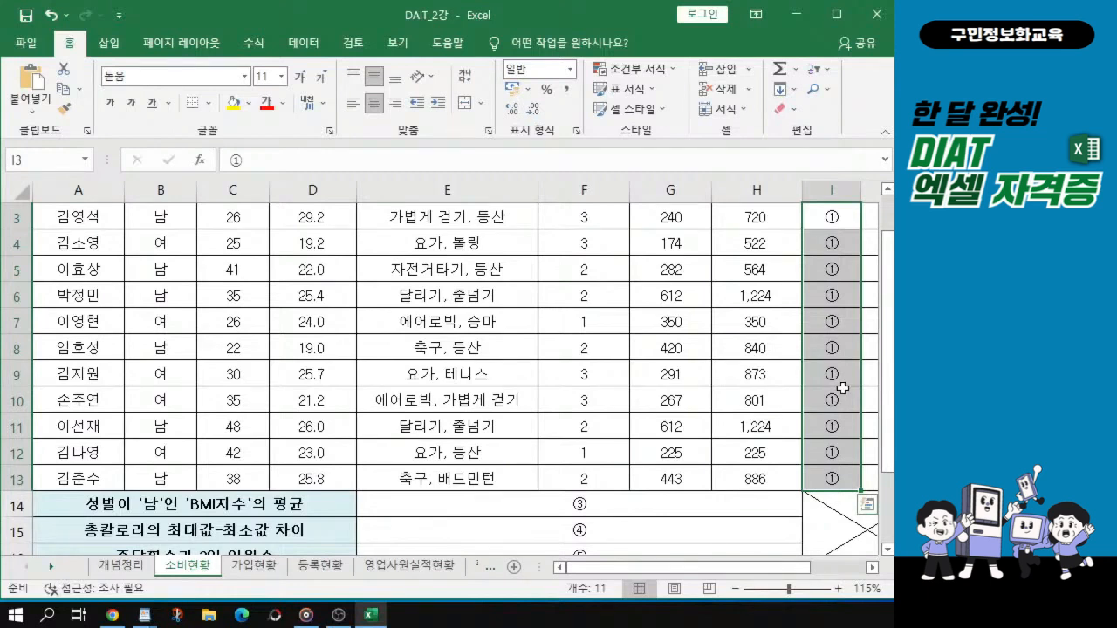
key("ctrl+q")
left_click(839, 251)
left_click_drag(835, 217, 833, 476)
key("ctrl+1")
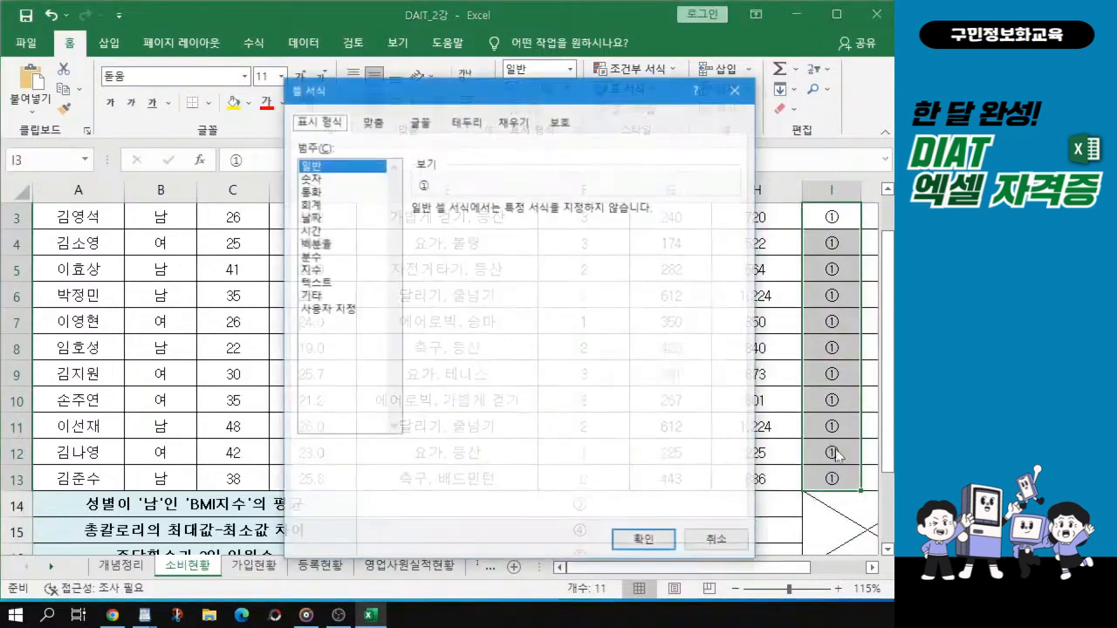
left_click(343, 309)
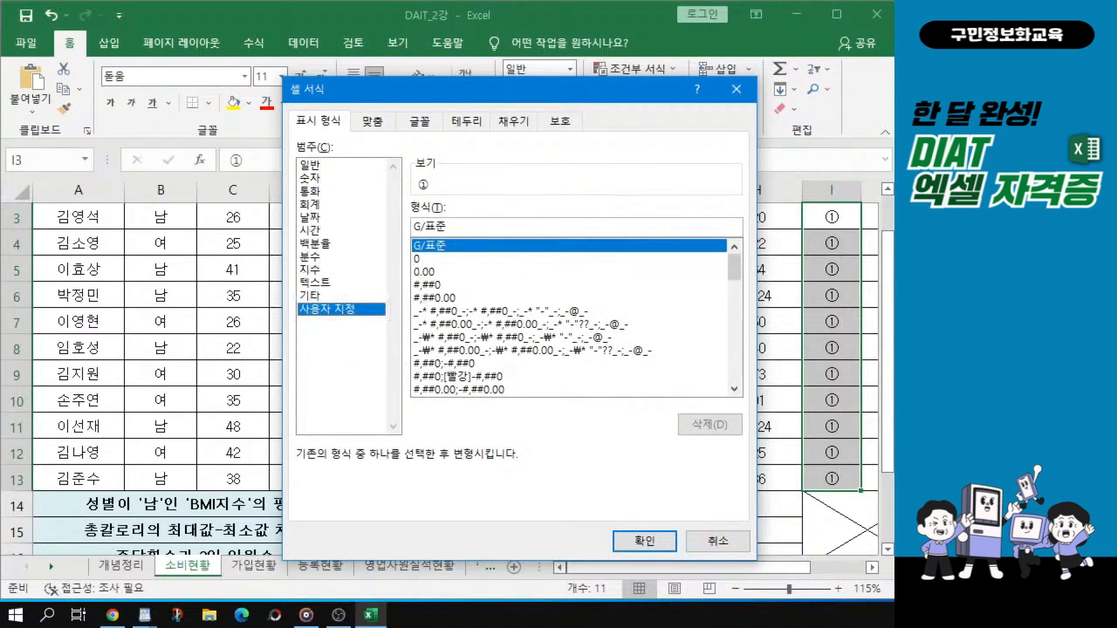
left_click_drag(448, 227, 324, 208)
key("Delete")
type("#")
type("\"dn")
key("BackSpace")
key("BackSpace")
type("위\"")
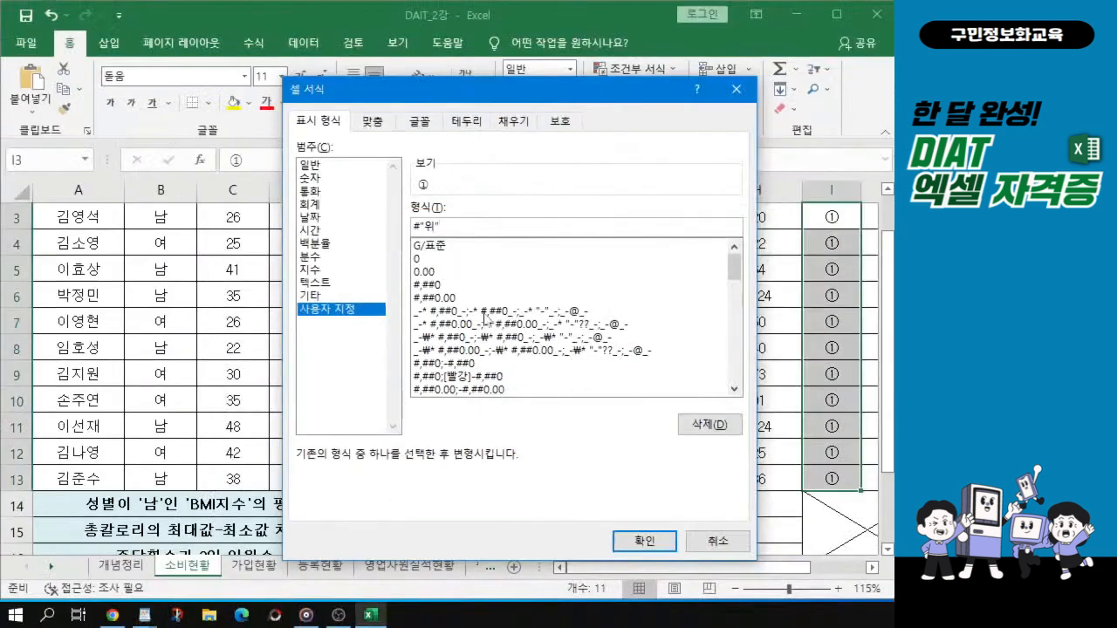
left_click(645, 541)
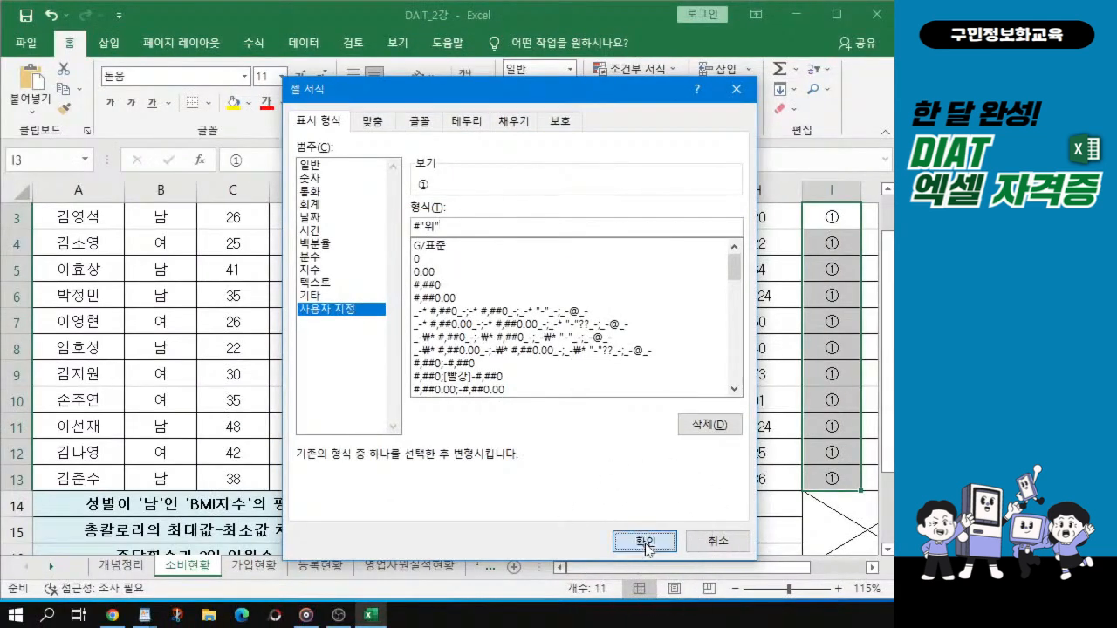
left_click(645, 542)
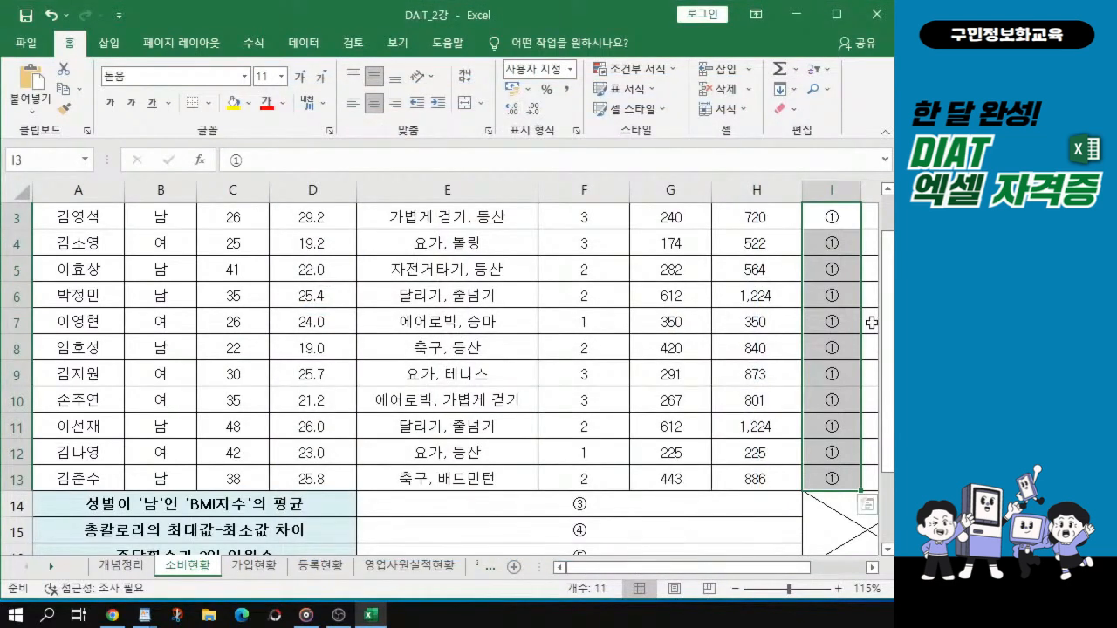
key("ctrl+q")
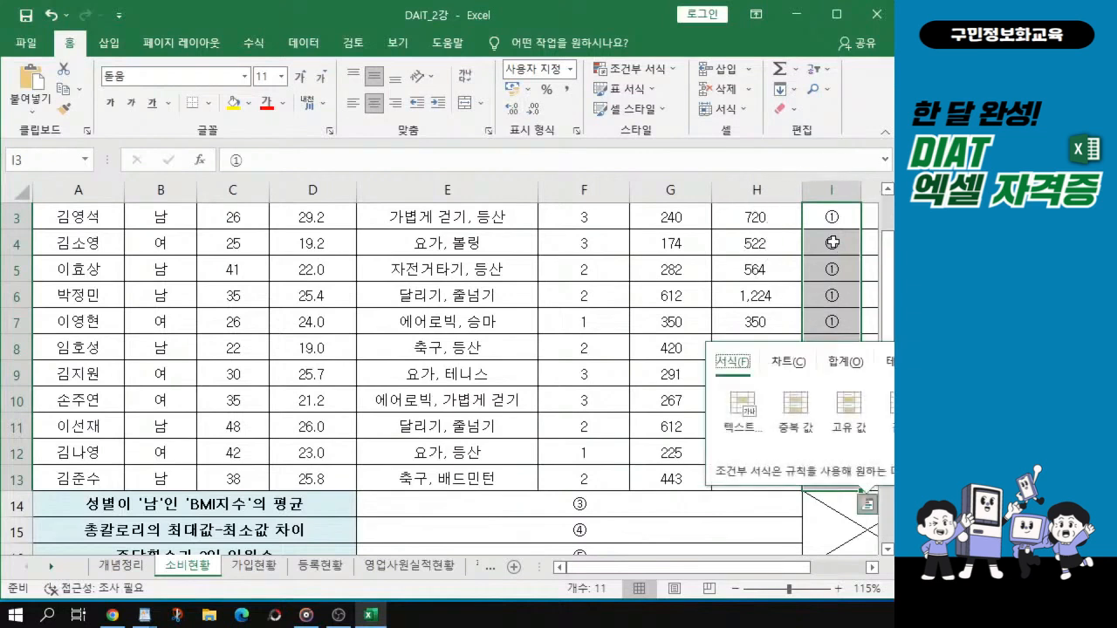
key("Escape")
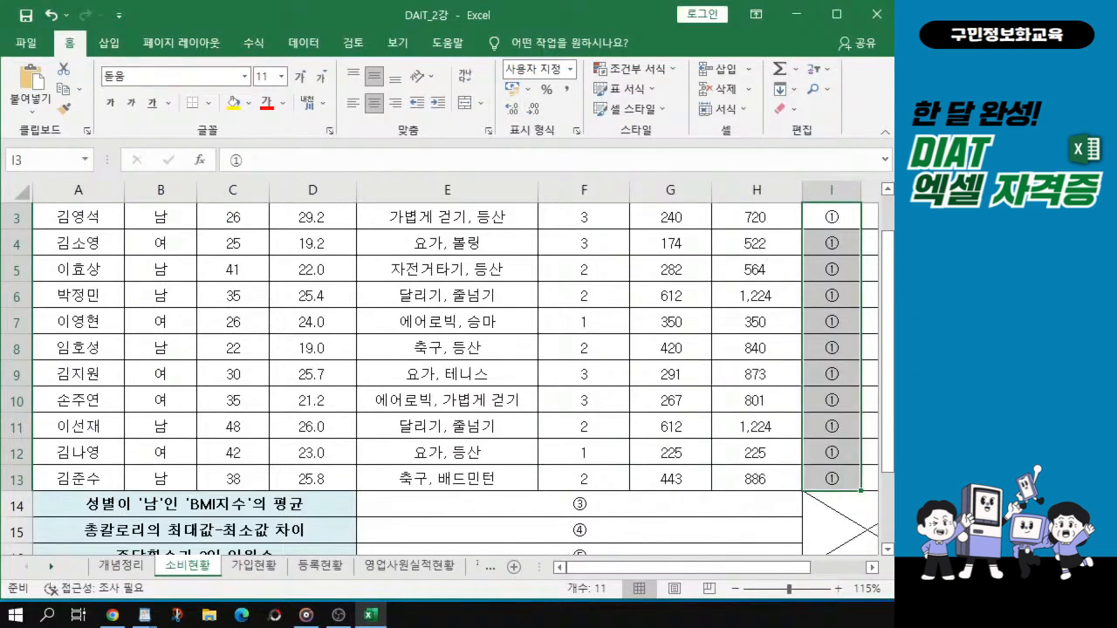
key("alt+Tab")
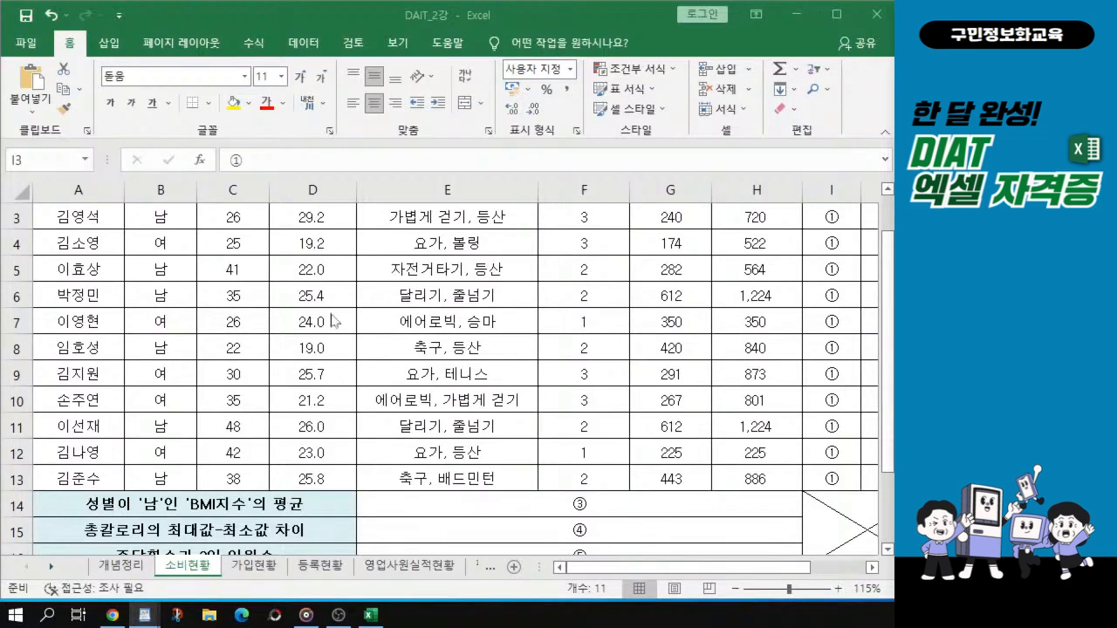
scroll(334, 321, "down", 1)
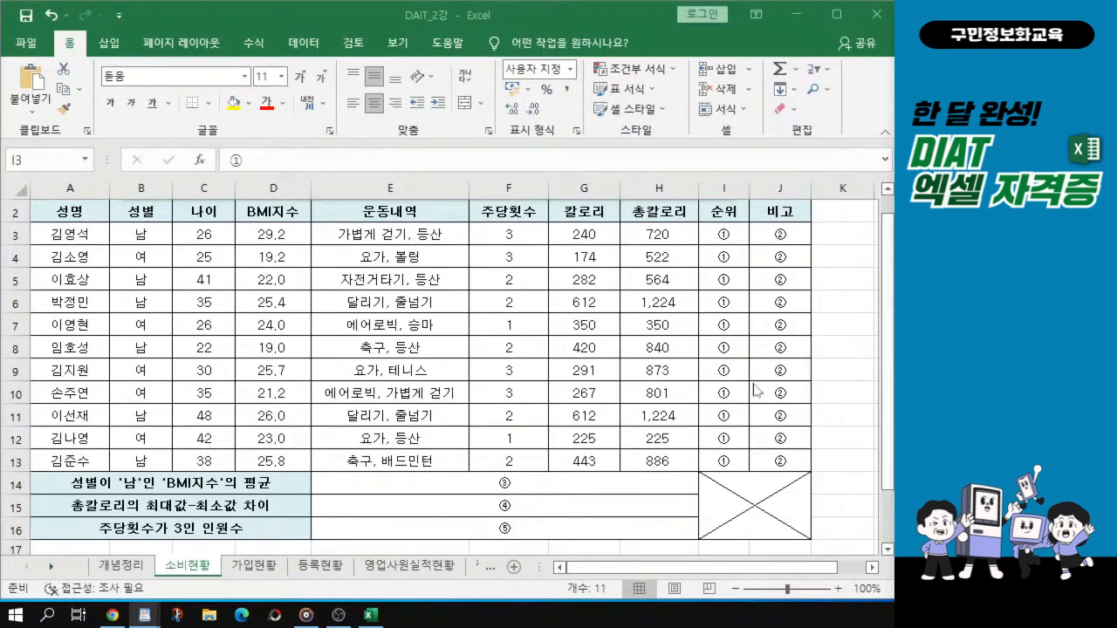
Create a new conditional formatting rule for the table data A3:J13 that uses a formula to determine which cells to format
left_click(56, 234)
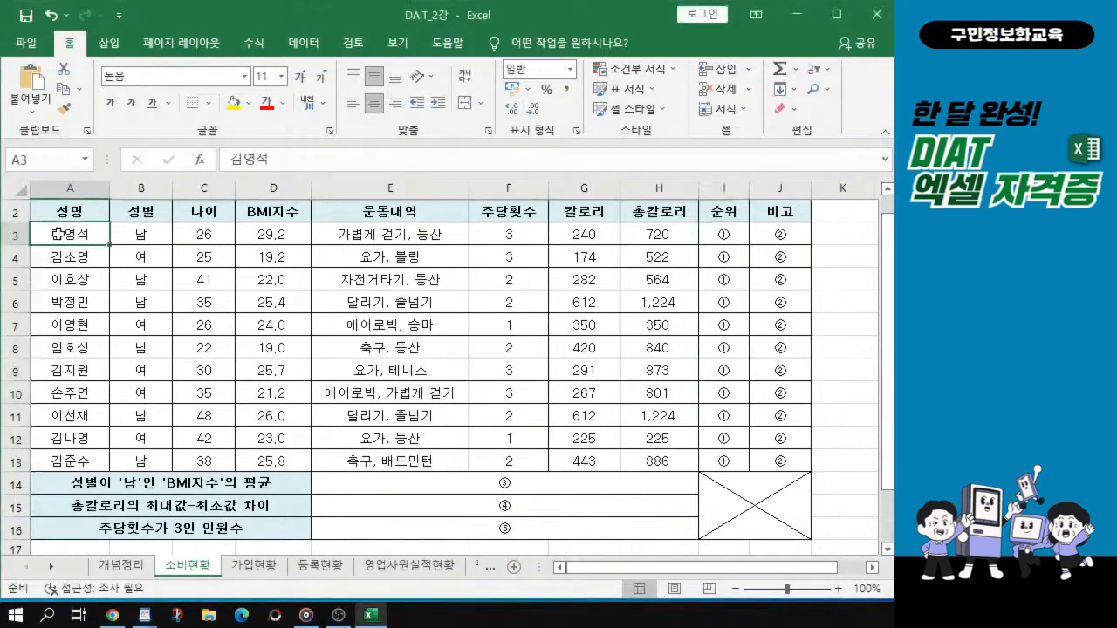
left_click_drag(57, 234, 558, 366)
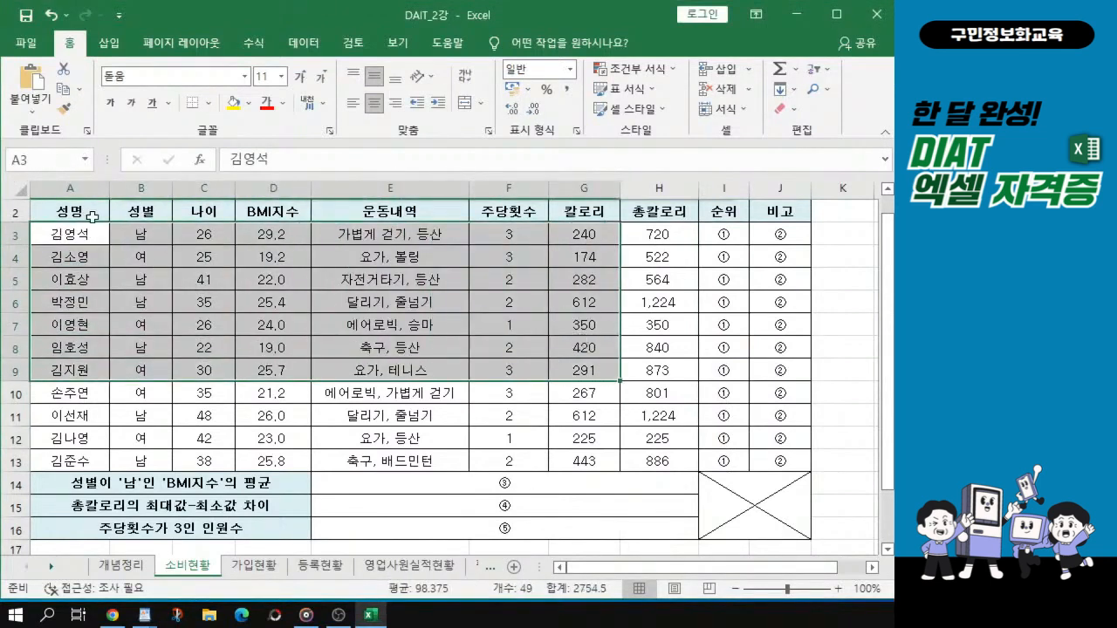
left_click(59, 234)
left_click_drag(60, 234, 773, 455)
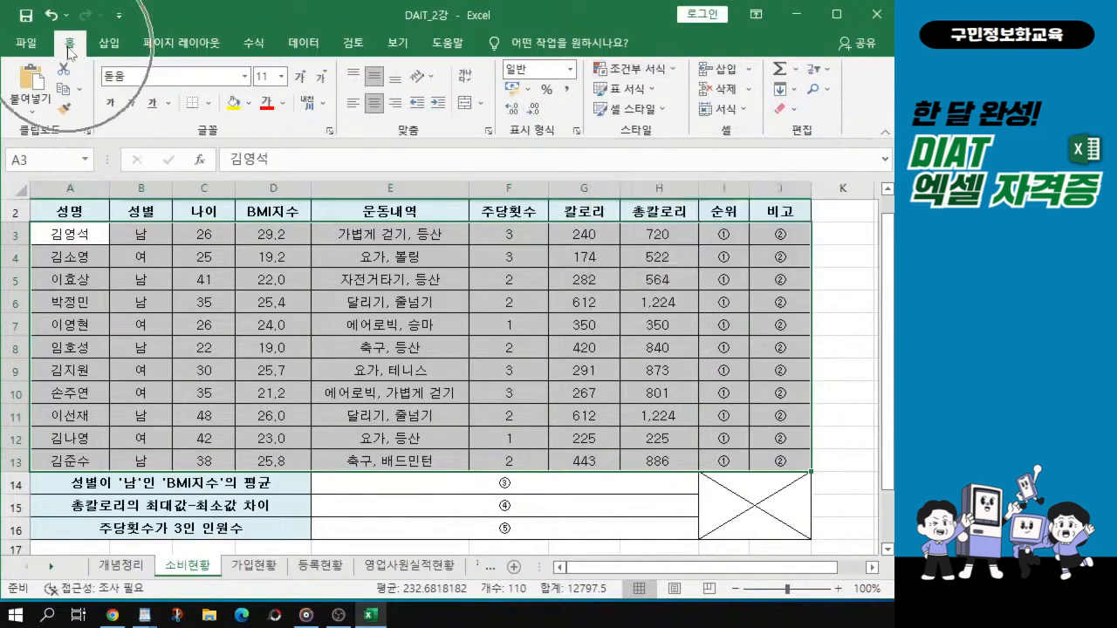
key("ctrl+q")
key("Escape")
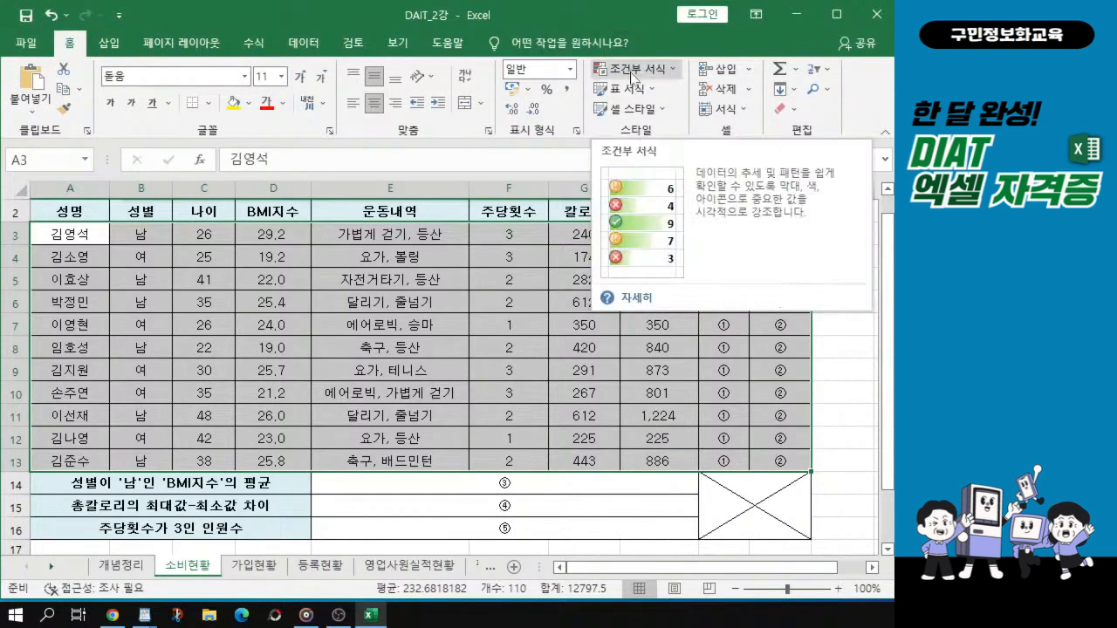
left_click(635, 77)
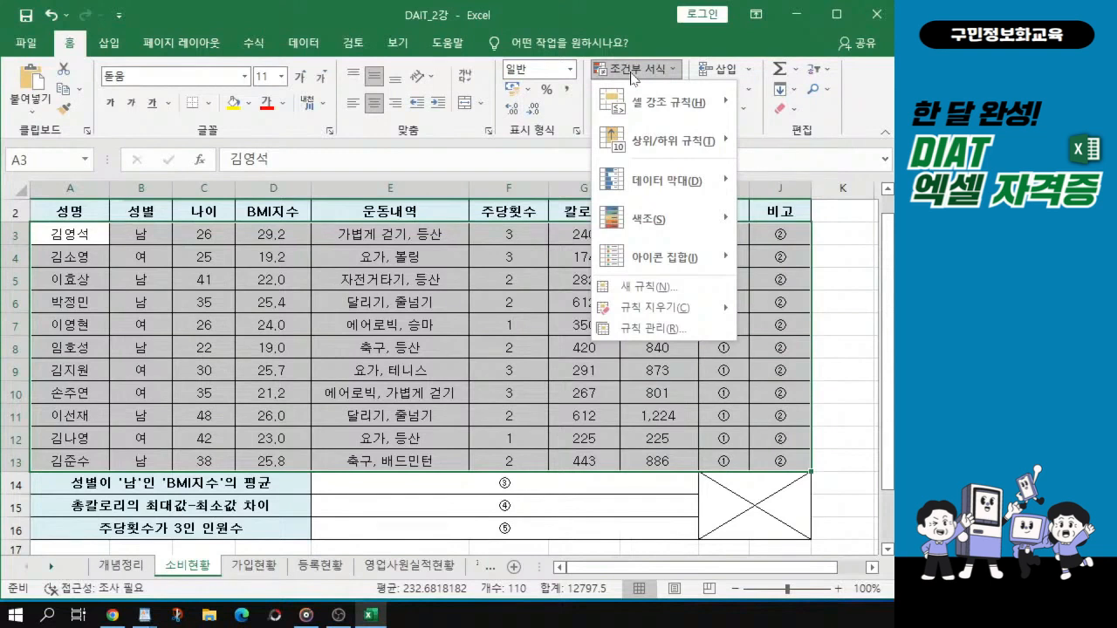
left_click(650, 288)
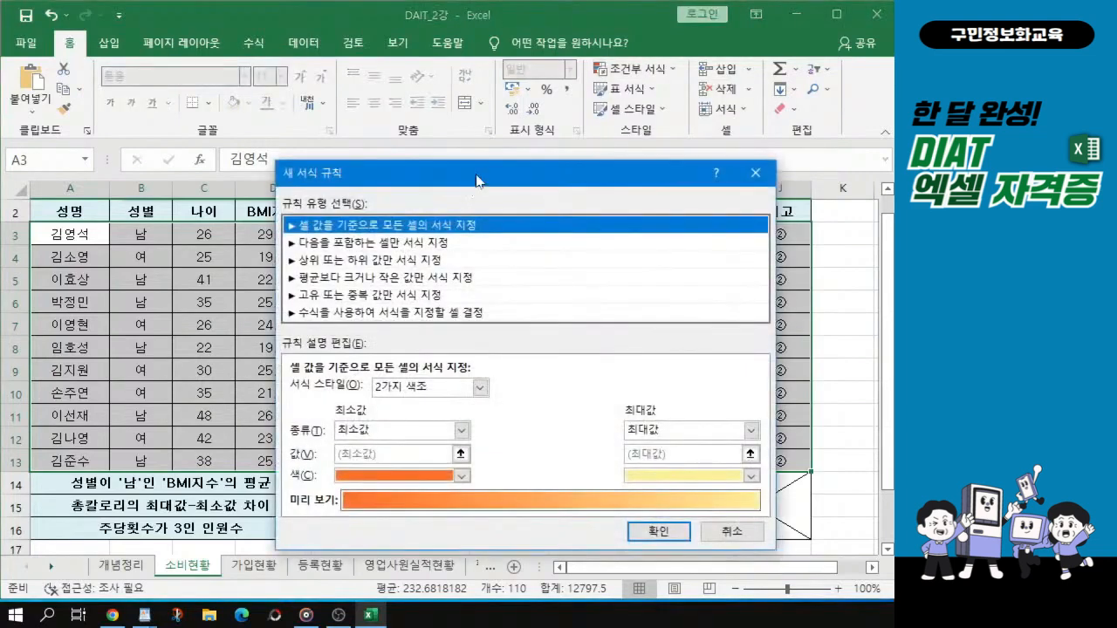
left_click_drag(436, 166, 430, 125)
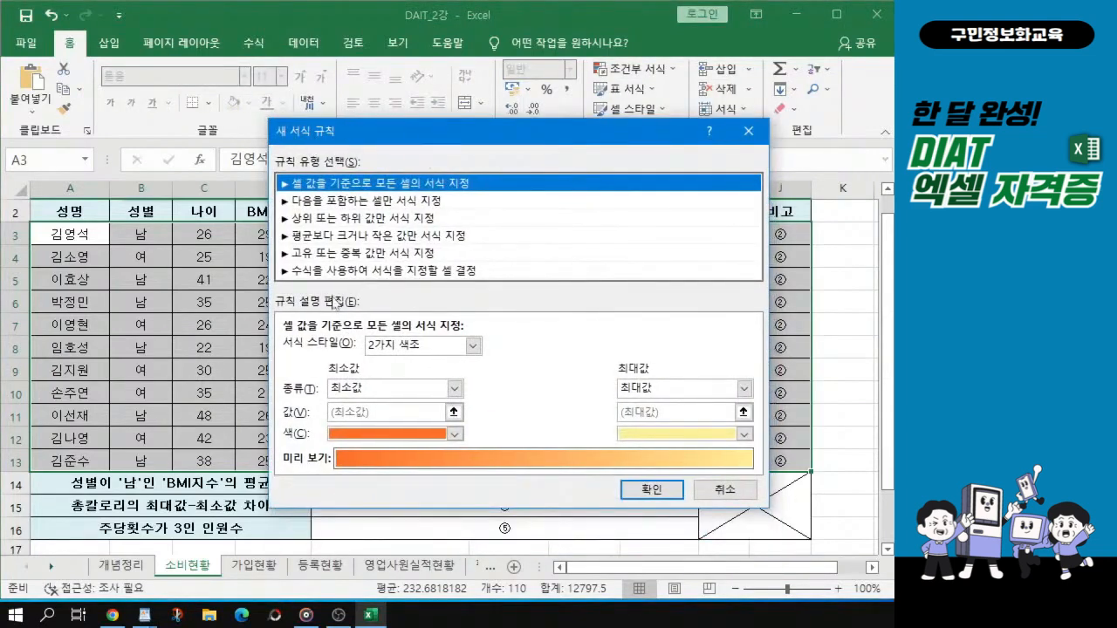
left_click(317, 272)
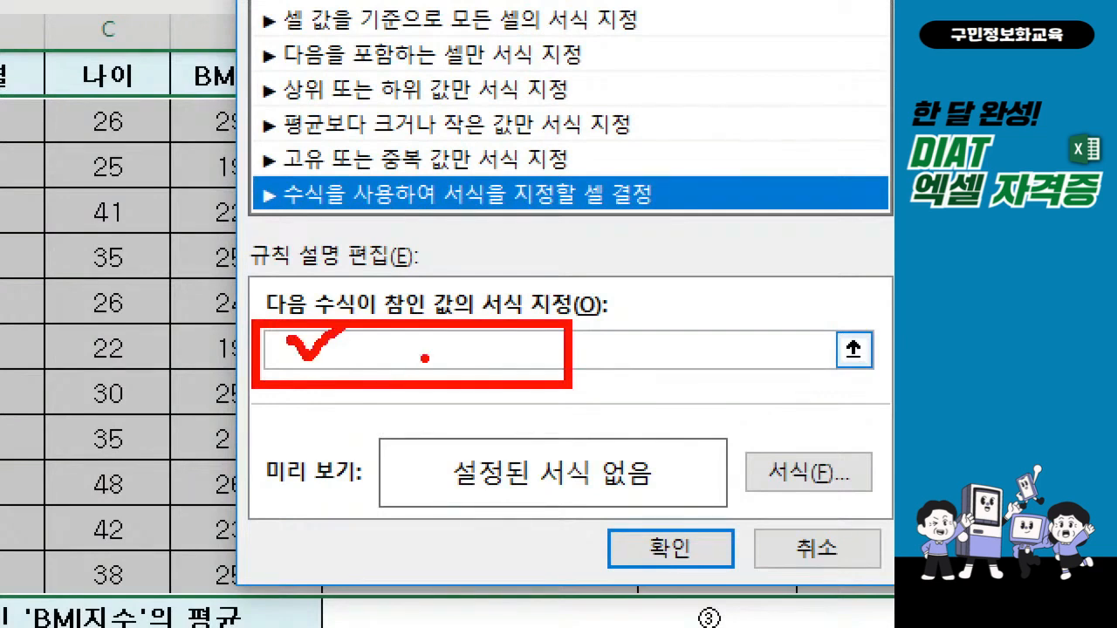
key("Escape")
Begin the rule formula with an equals sign and move the rule dialog clear of the 총칼로리 column
left_click(356, 349)
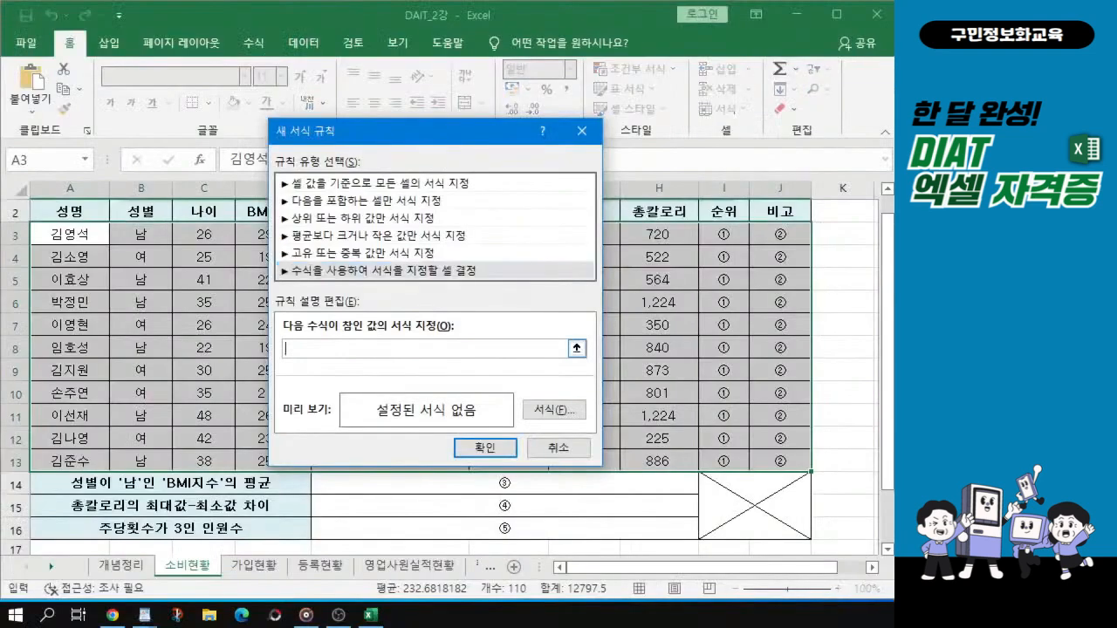
type("=")
left_click_drag(459, 128, 386, 133)
key("ctrl")
key("ctrl")
key("ctrl")
mouse_move(332, 147)
left_mouse_down()
mouse_move(349, 168)
mouse_move(442, 179)
mouse_move(430, 151)
mouse_move(605, 192)
mouse_move(522, 185)
mouse_move(260, 102)
mouse_move(522, 168)
mouse_move(308, 154)
mouse_move(505, 165)
mouse_move(342, 192)
mouse_move(336, 154)
mouse_move(329, 160)
left_mouse_up()
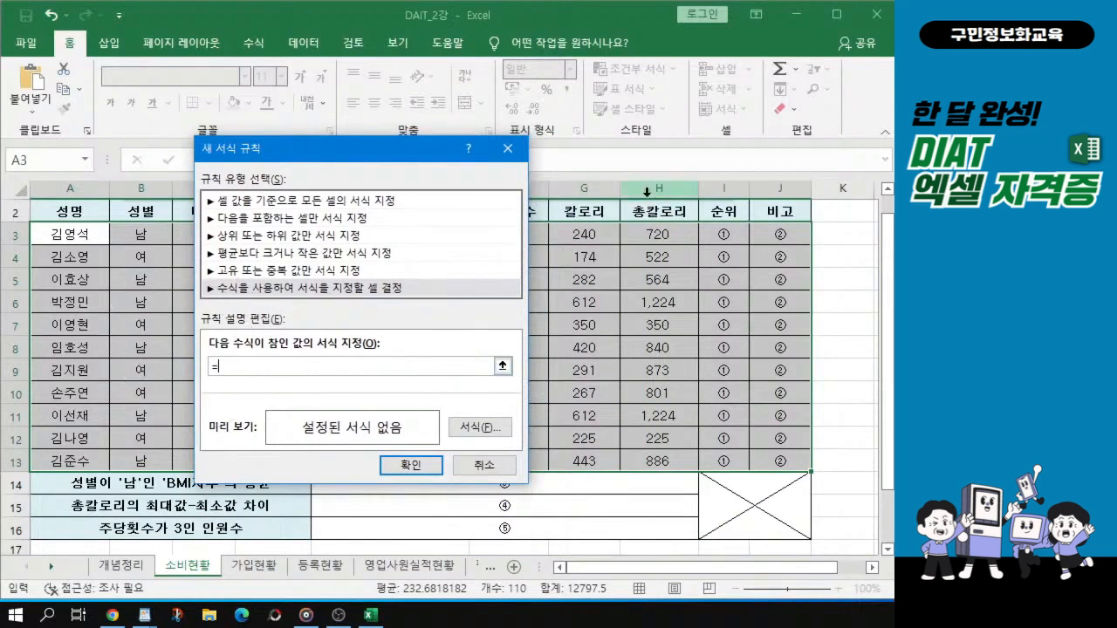
left_click(659, 236)
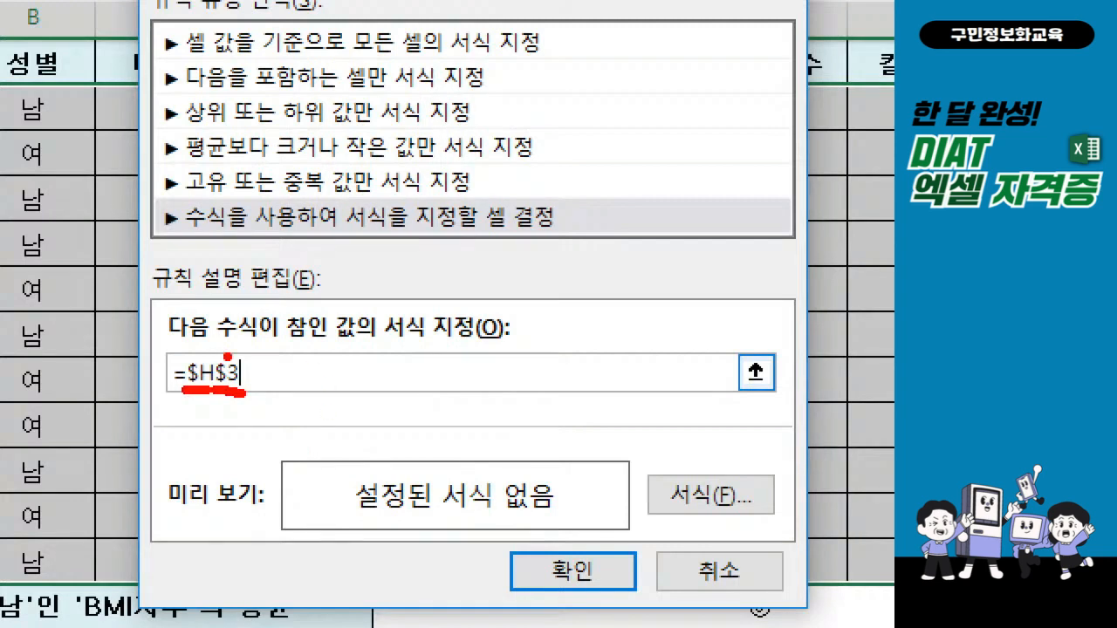
mouse_move(223, 331)
left_mouse_down()
mouse_move(219, 354)
mouse_move(241, 361)
left_mouse_up()
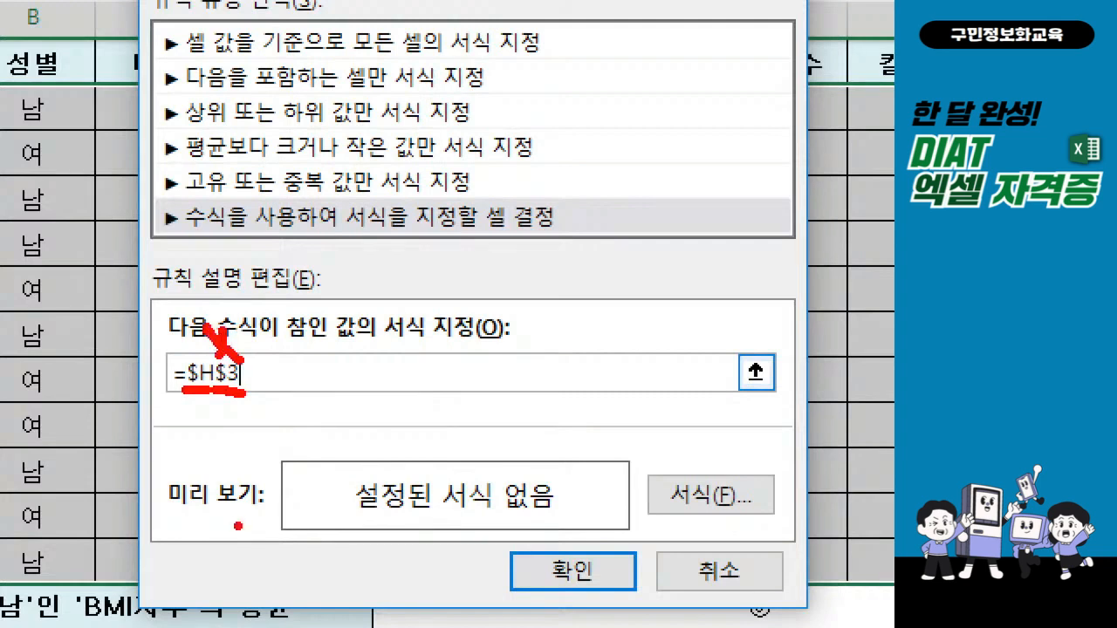
key("Escape")
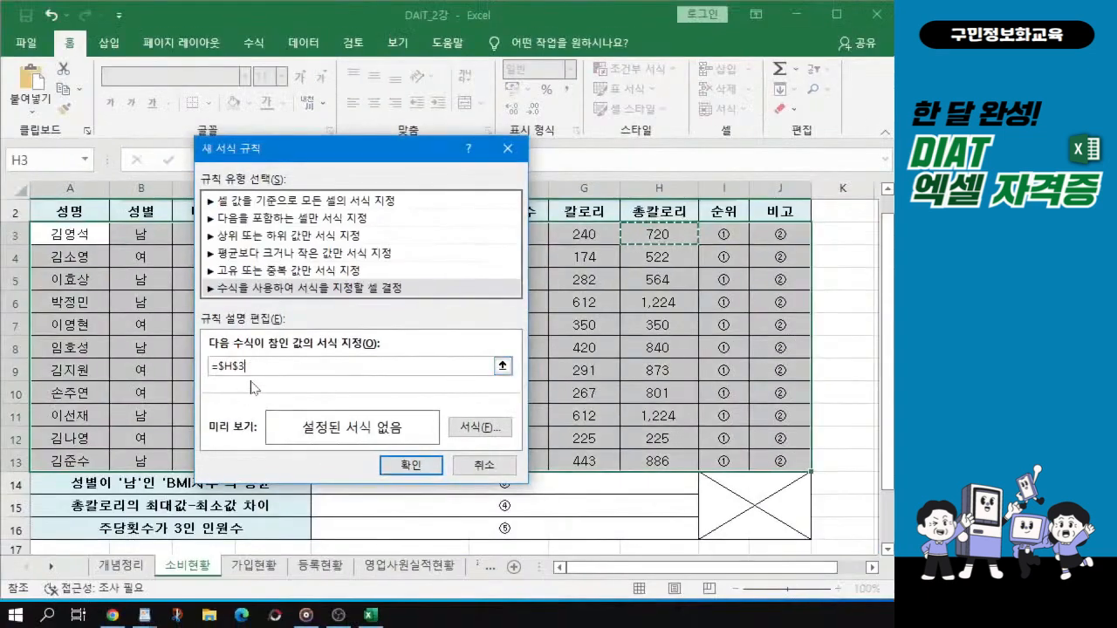
type("+H$3")
key("BackSpace")
key("BackSpace")
key("BackSpace")
key("BackSpace")
key("BackSpace")
key("BackSpace")
key("BackSpace")
key("BackSpace")
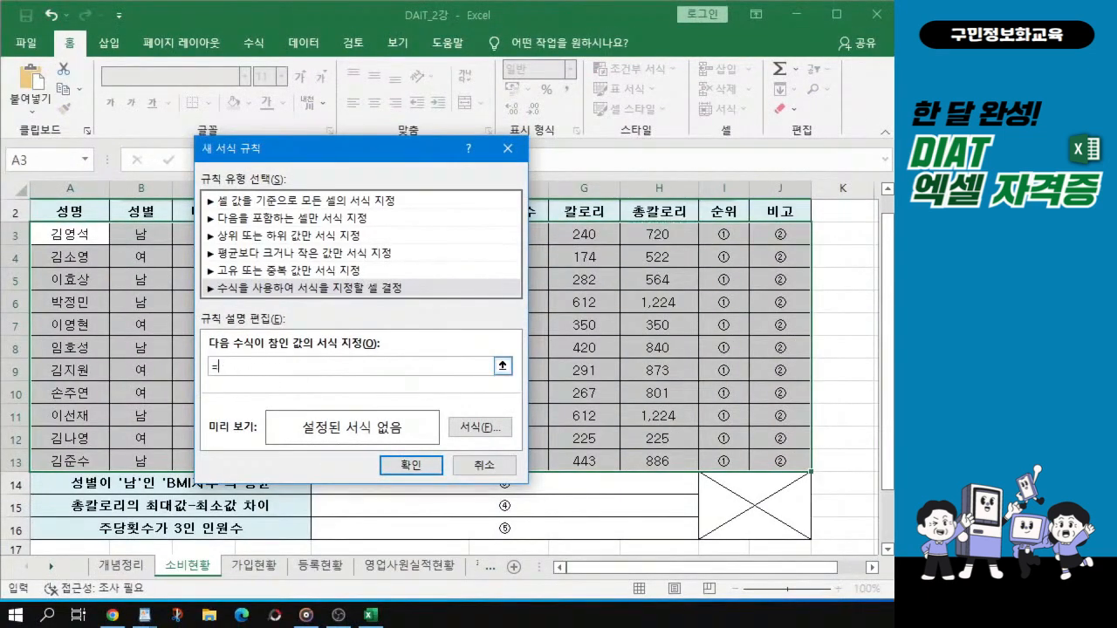
Complete the rule formula as =$H3>=800, referencing cell H3 with only its column fixed
left_click(659, 234)
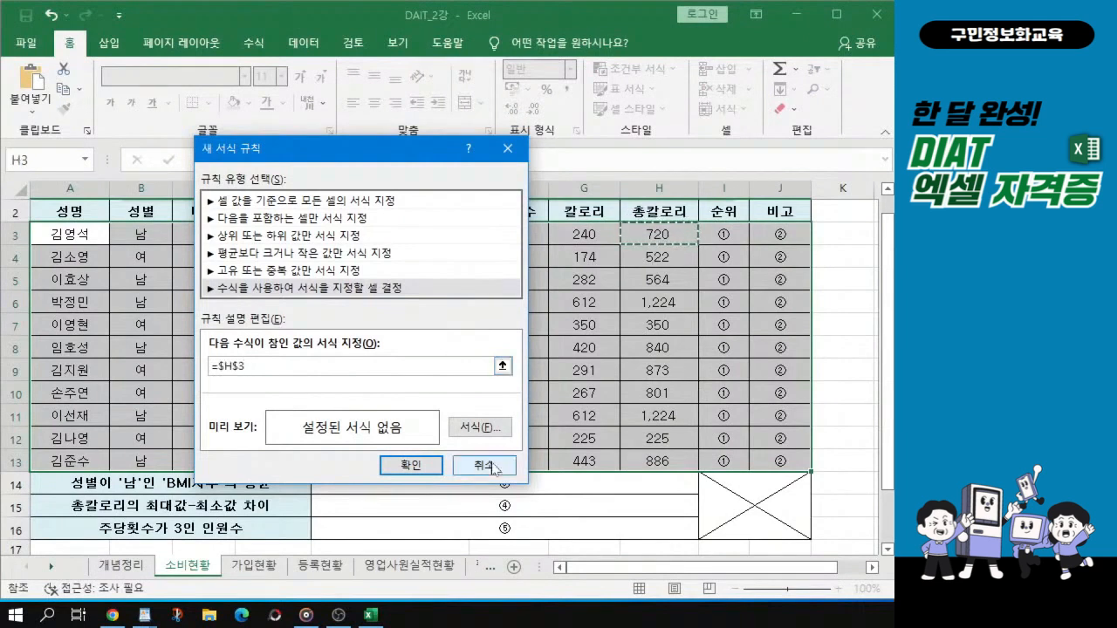
key("F4")
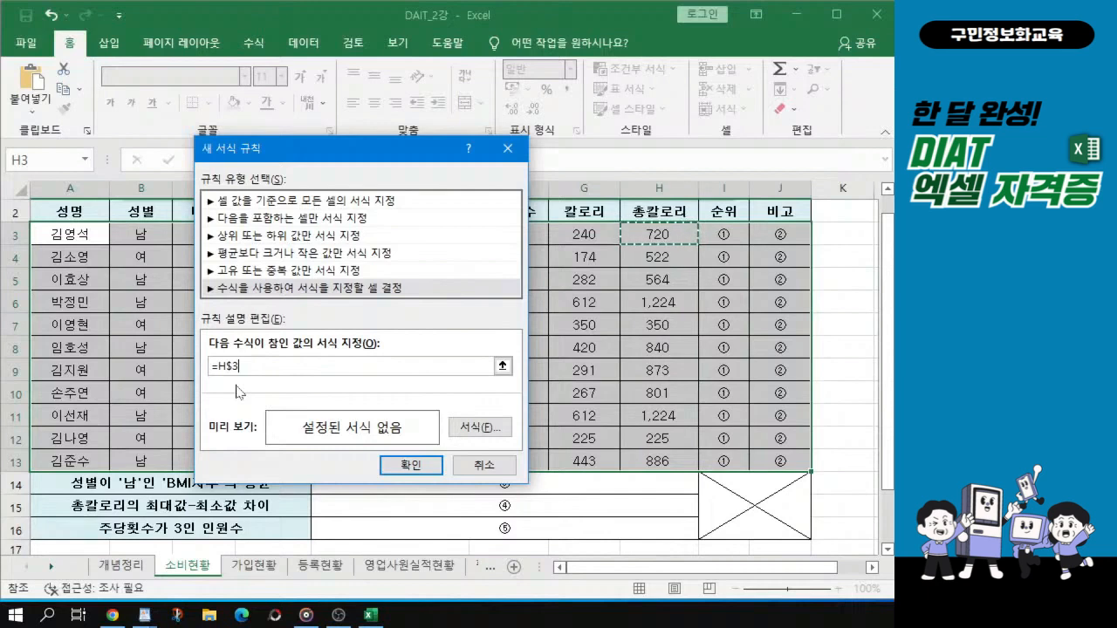
key("F4")
type(">=8")
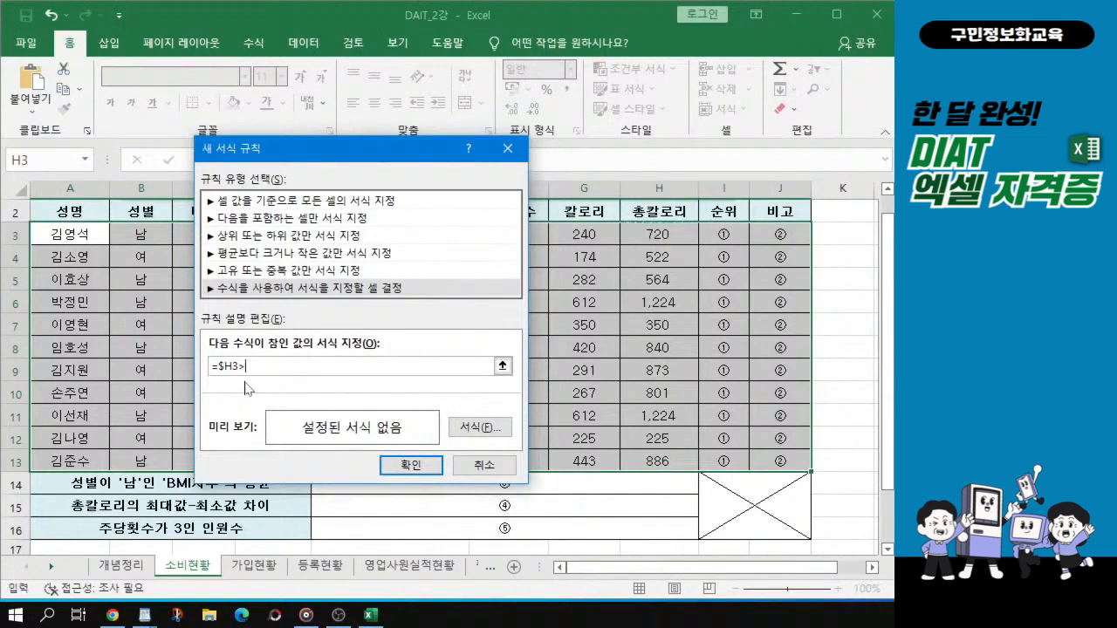
type("00")
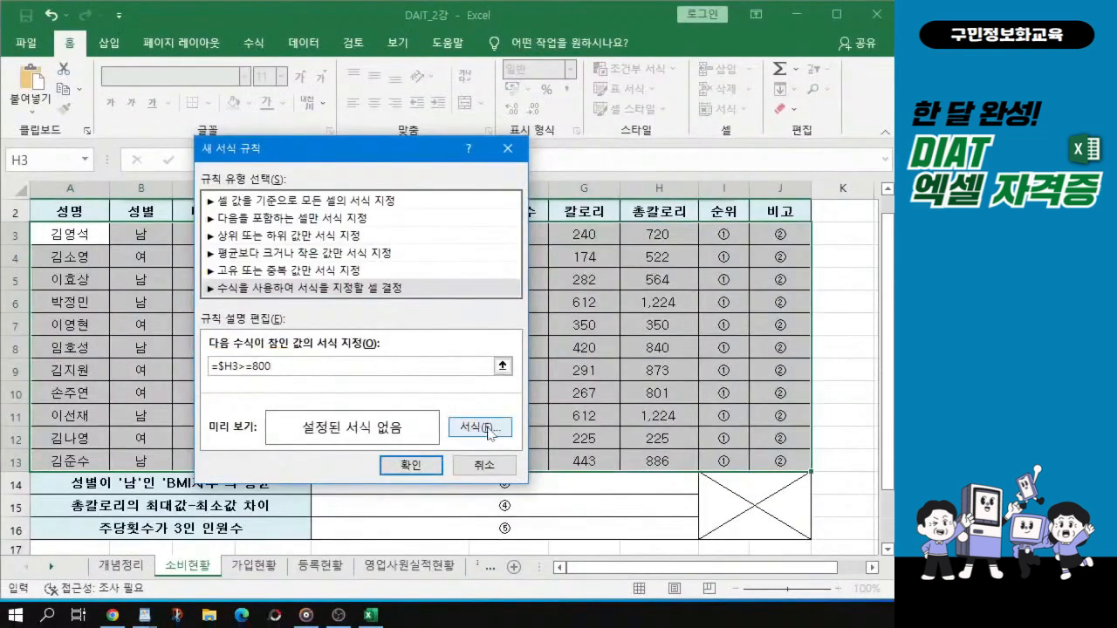
Set the rule's font format to bold (굵게) in the standard blue color and accept the cell format
left_click(706, 481)
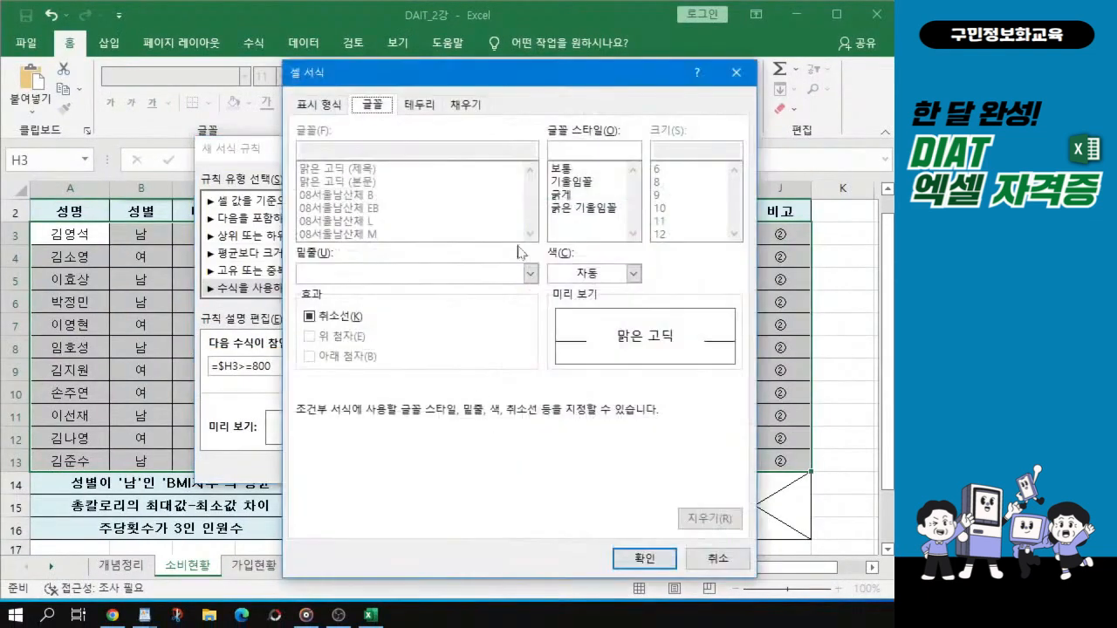
left_click_drag(470, 63, 360, 79)
left_click(453, 188)
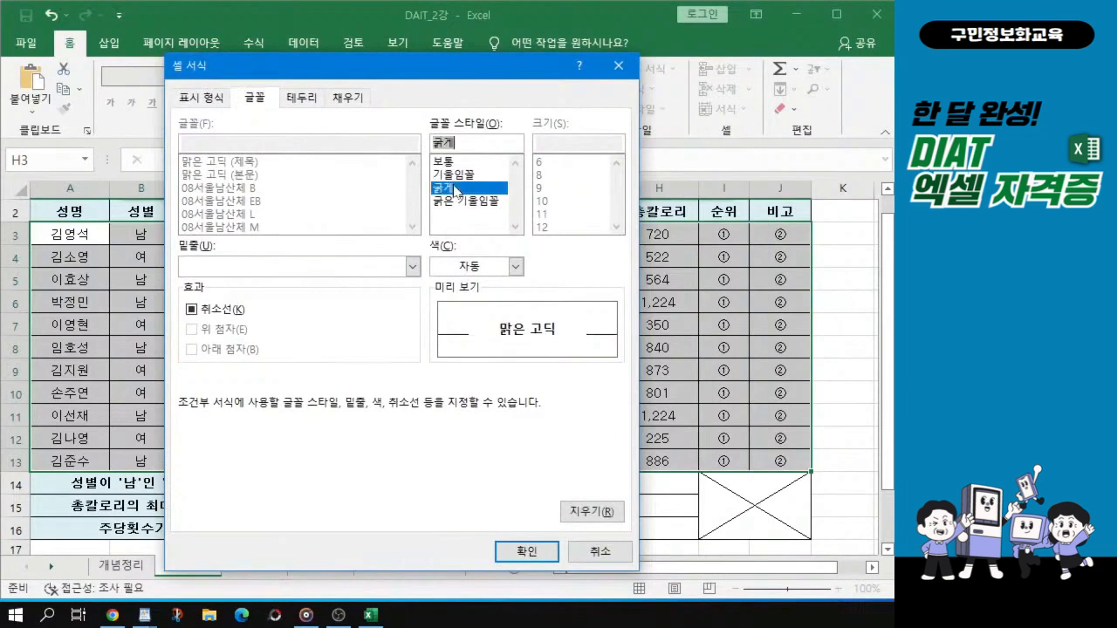
left_click(516, 267)
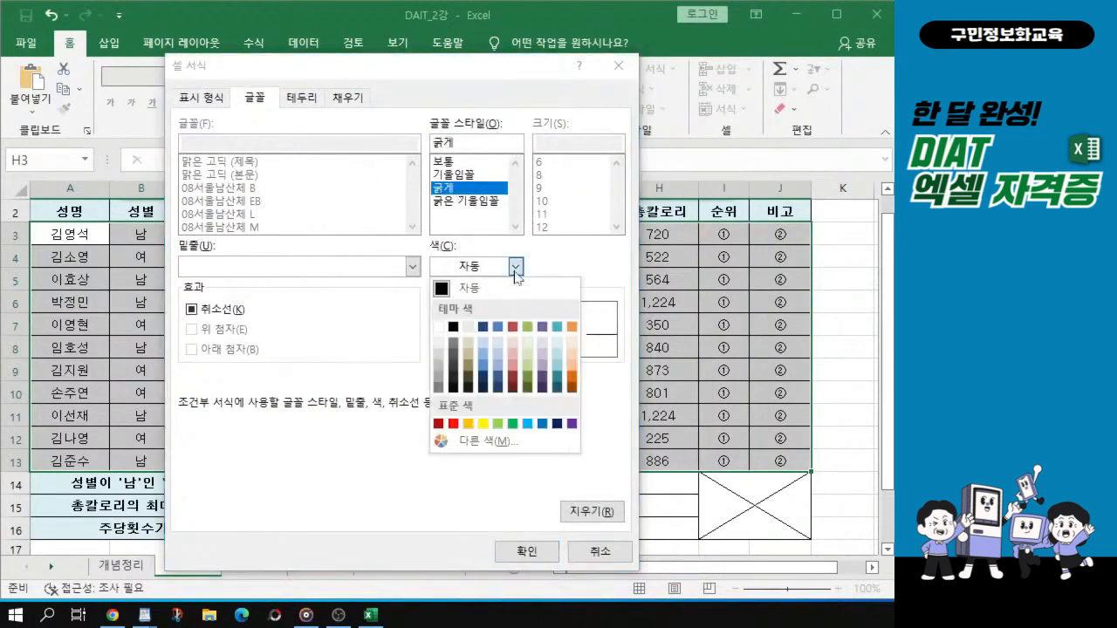
left_click(542, 425)
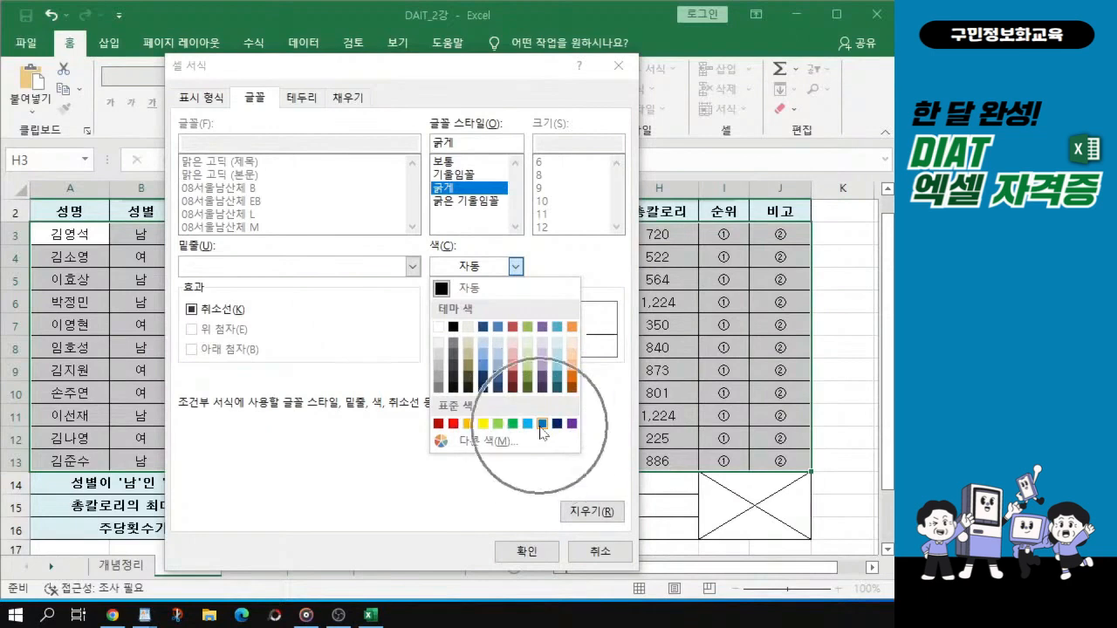
left_click(542, 425)
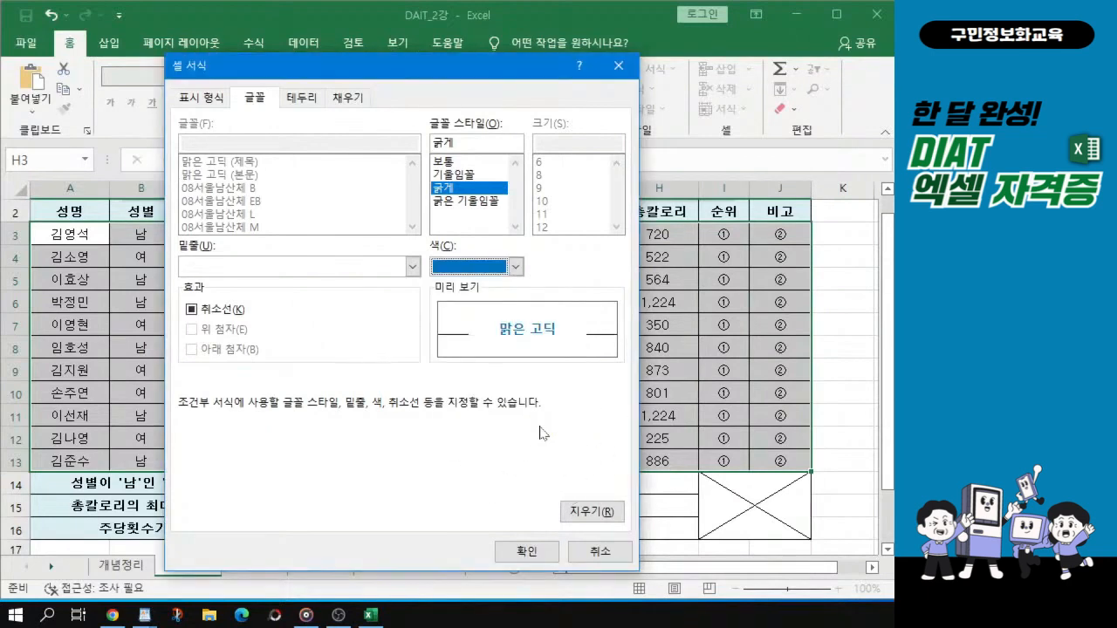
left_click(530, 349)
key("ctrl")
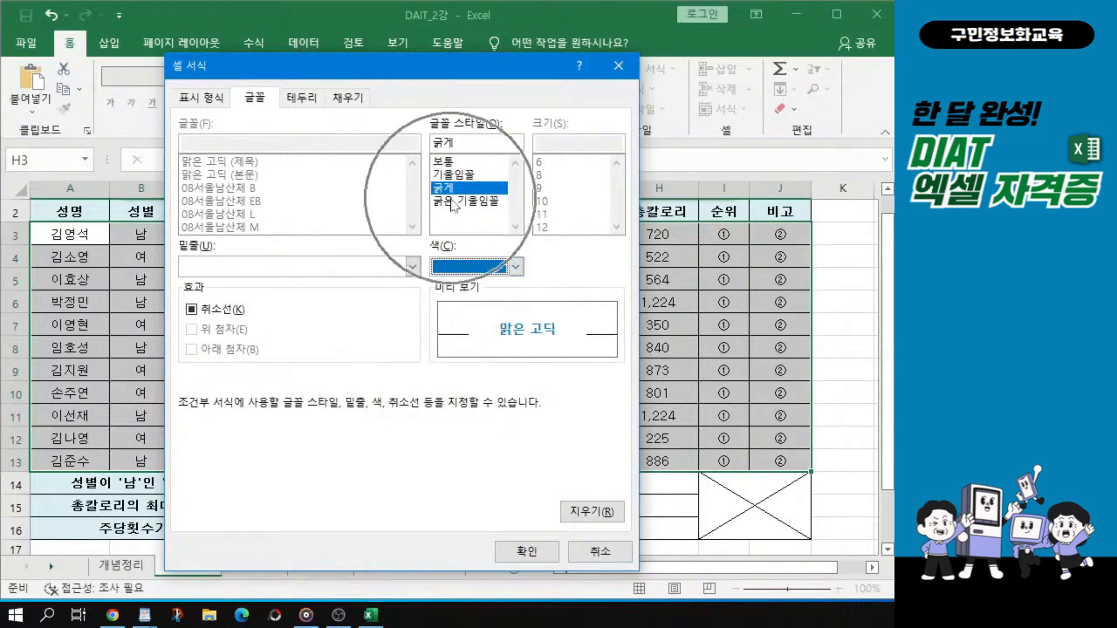
key("ctrl")
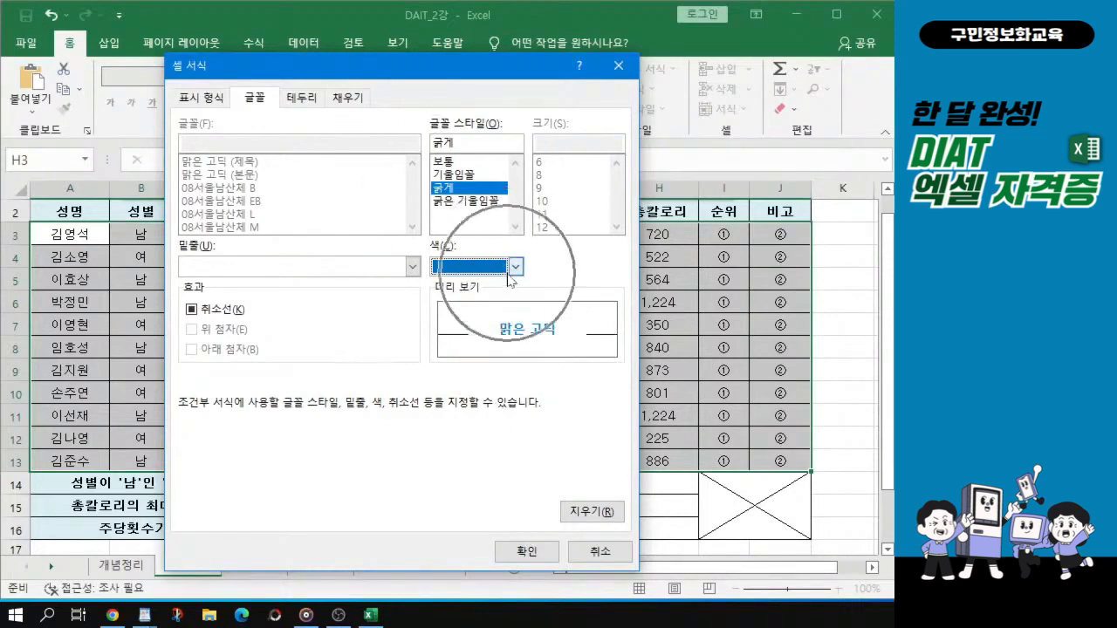
key("ctrl")
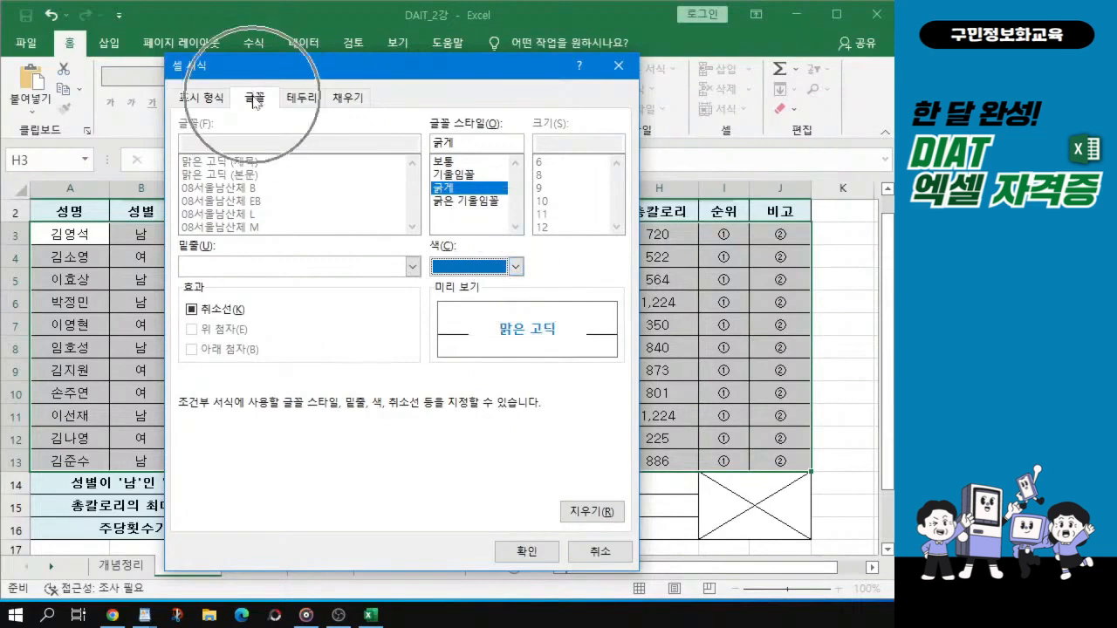
key("ctrl")
key("ctrl")
key("ctrl")
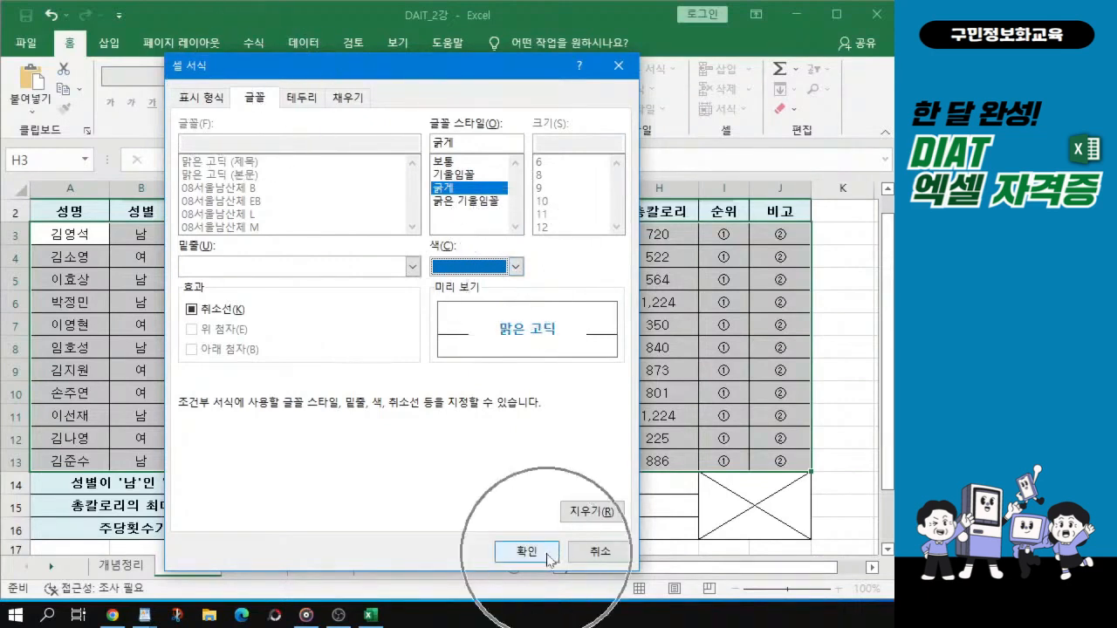
key("ctrl")
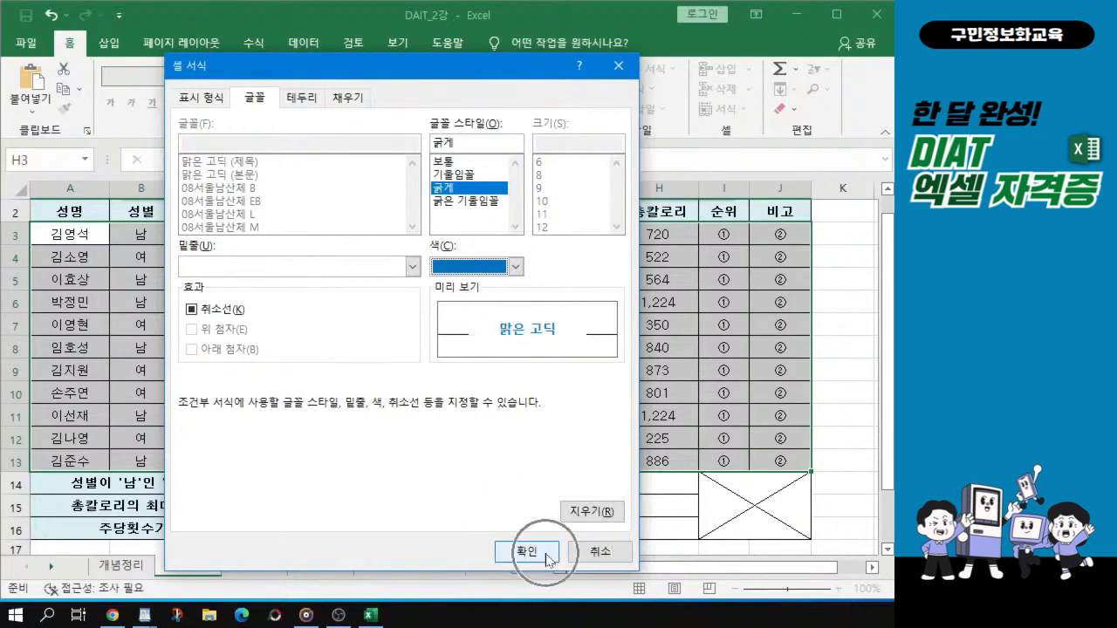
left_click(549, 559)
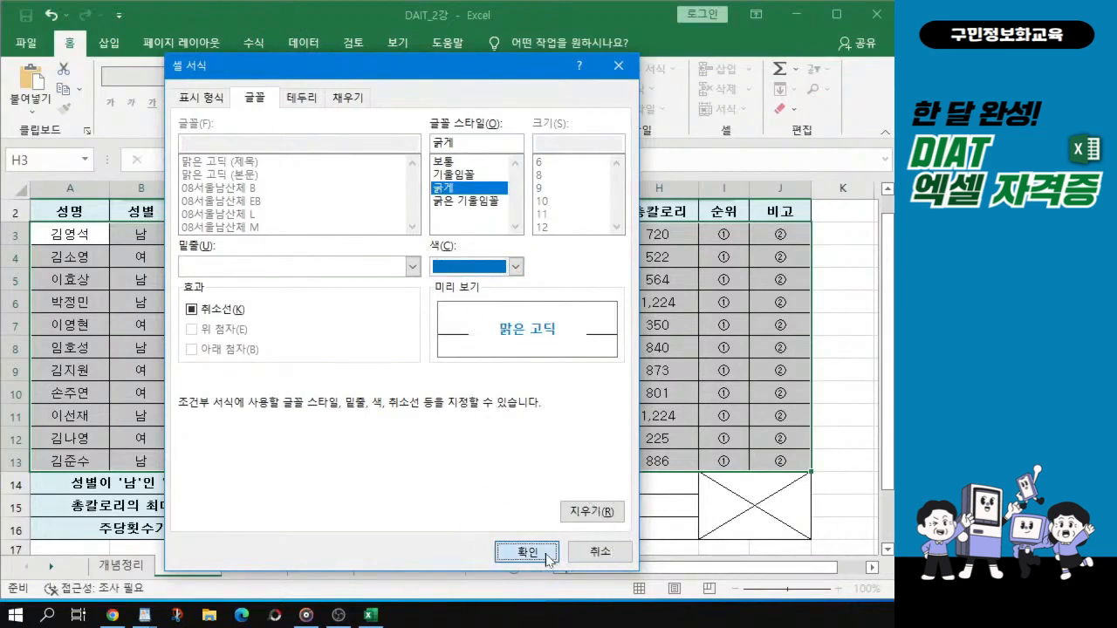
left_click(549, 559)
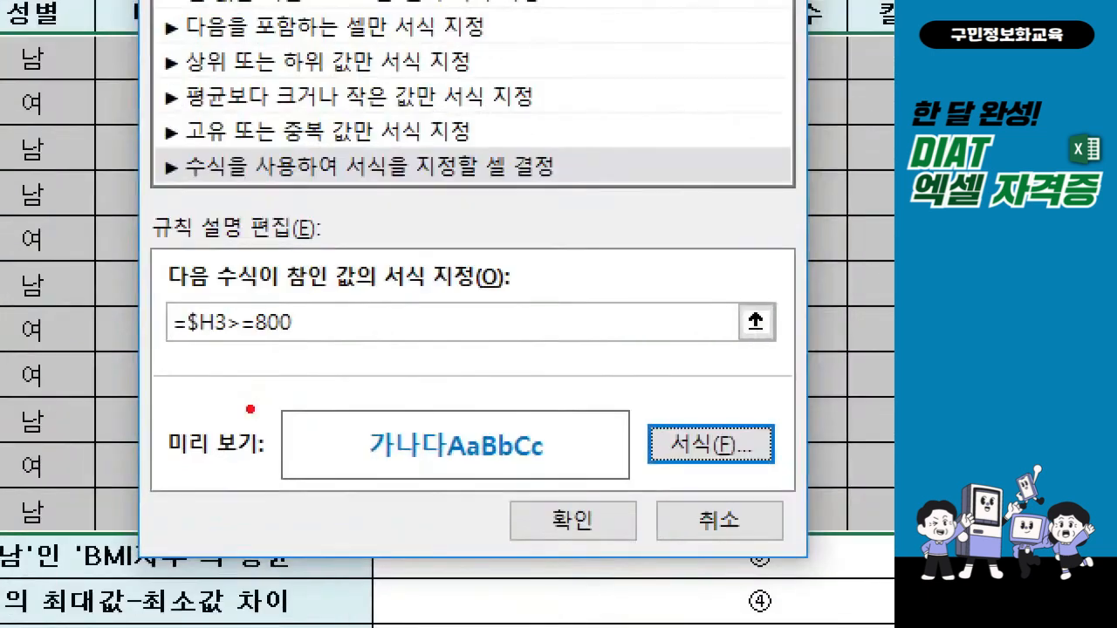
mouse_move(149, 288)
left_mouse_down()
mouse_move(309, 349)
mouse_move(323, 426)
mouse_move(444, 484)
mouse_move(594, 476)
left_mouse_up()
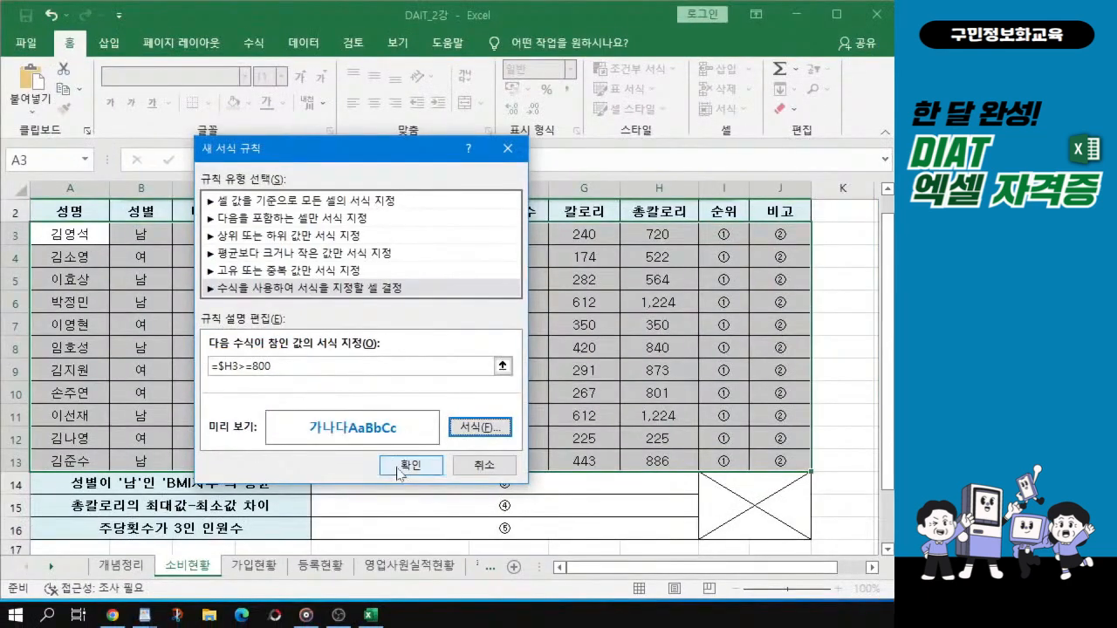
Apply the new conditional formatting rule to the table data and check the 총칼로리 values of the highlighted rows
left_click(402, 469)
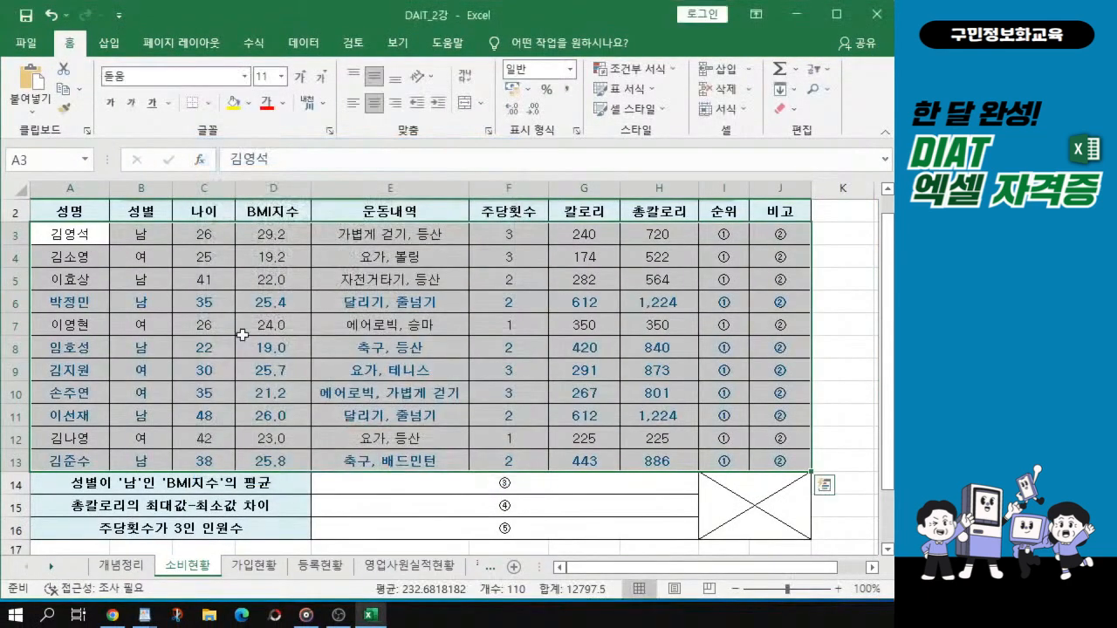
left_click(590, 346)
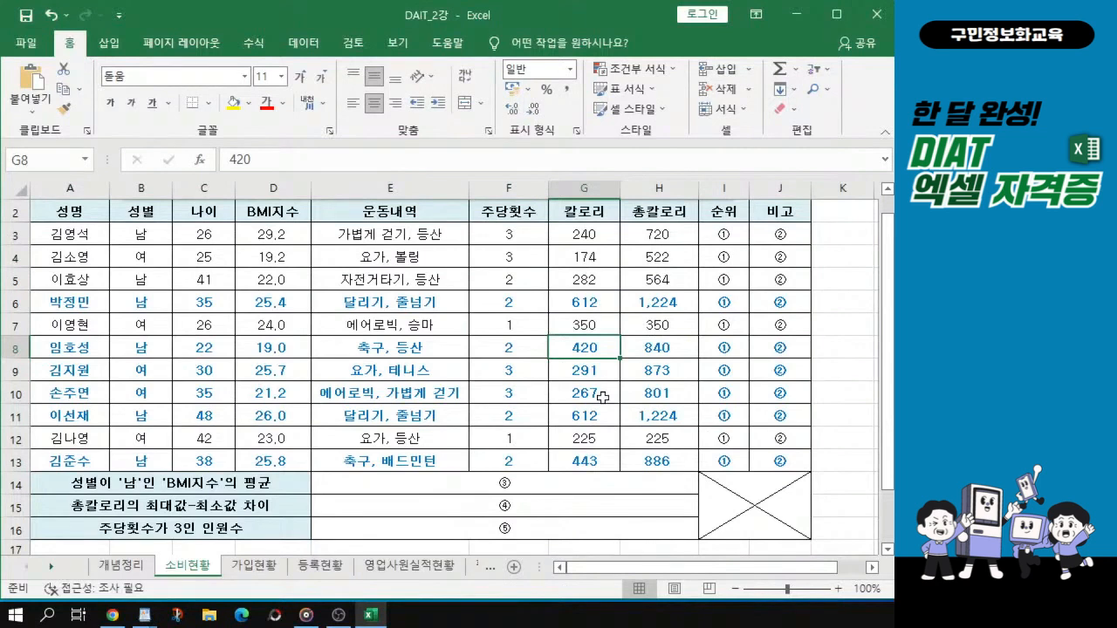
left_click_drag(665, 301, 669, 466)
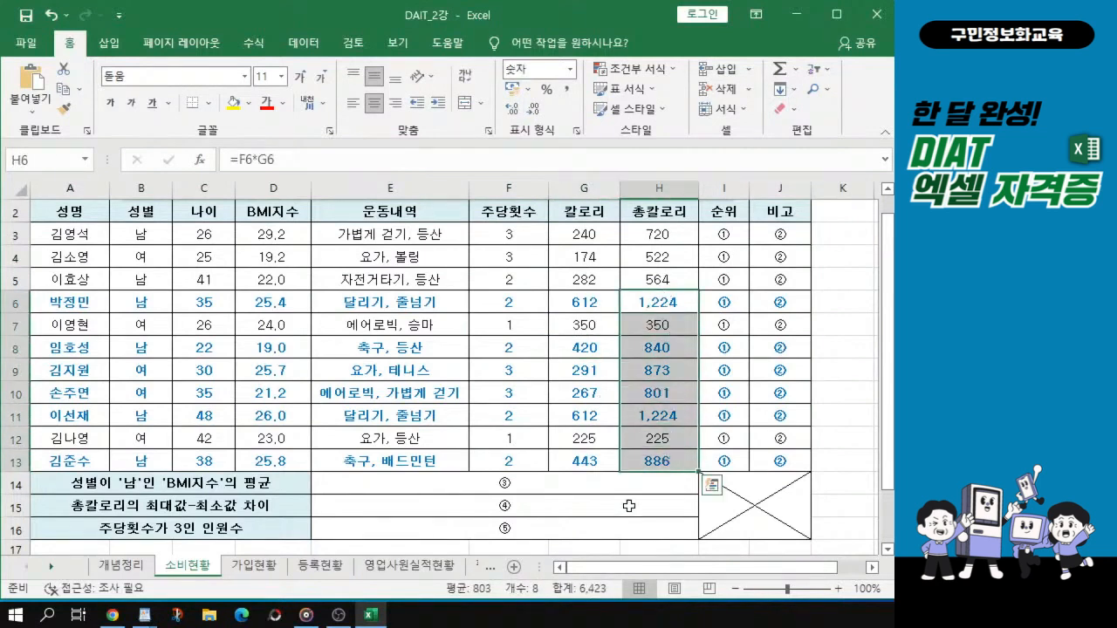
left_click(641, 325)
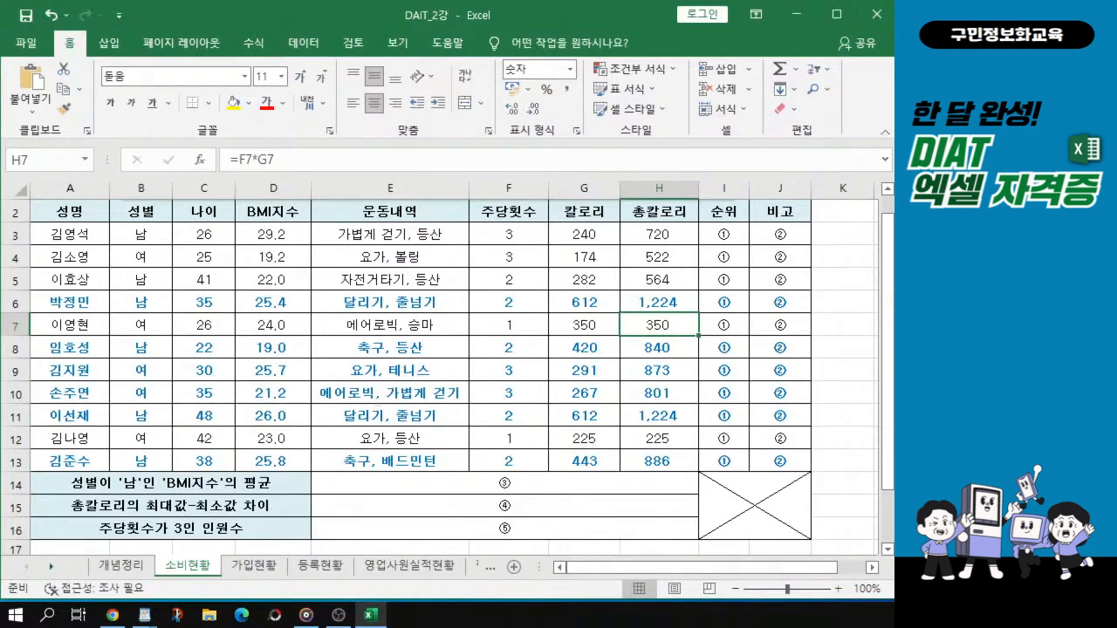
key("alt+Tab")
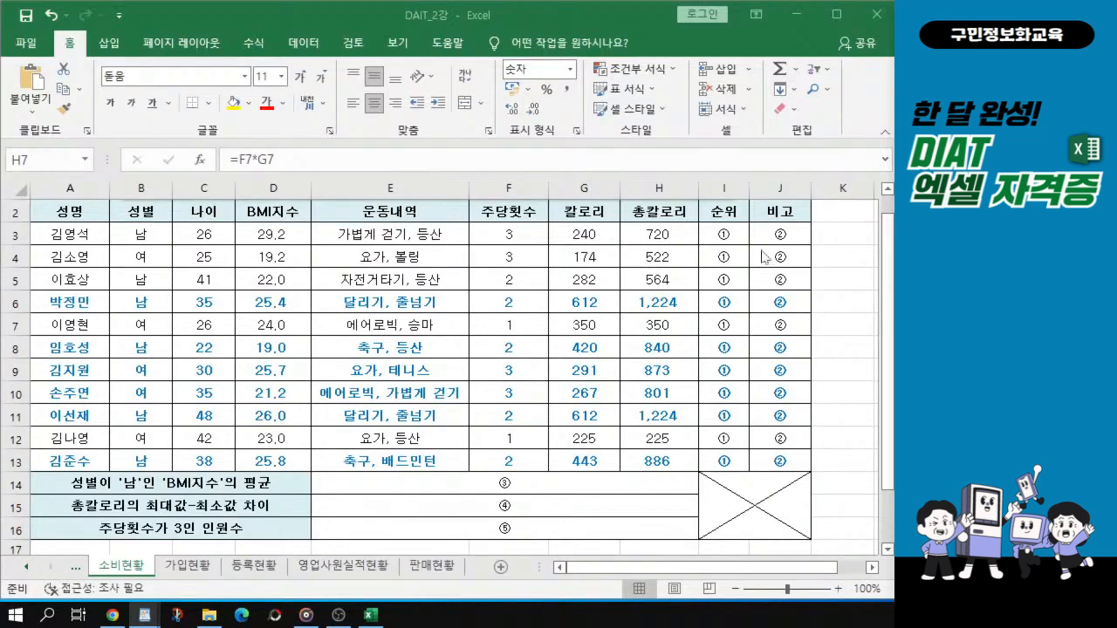
Select the 순위 cells I3:I13 and begin a RANK.EQ formula in them
left_click(727, 231)
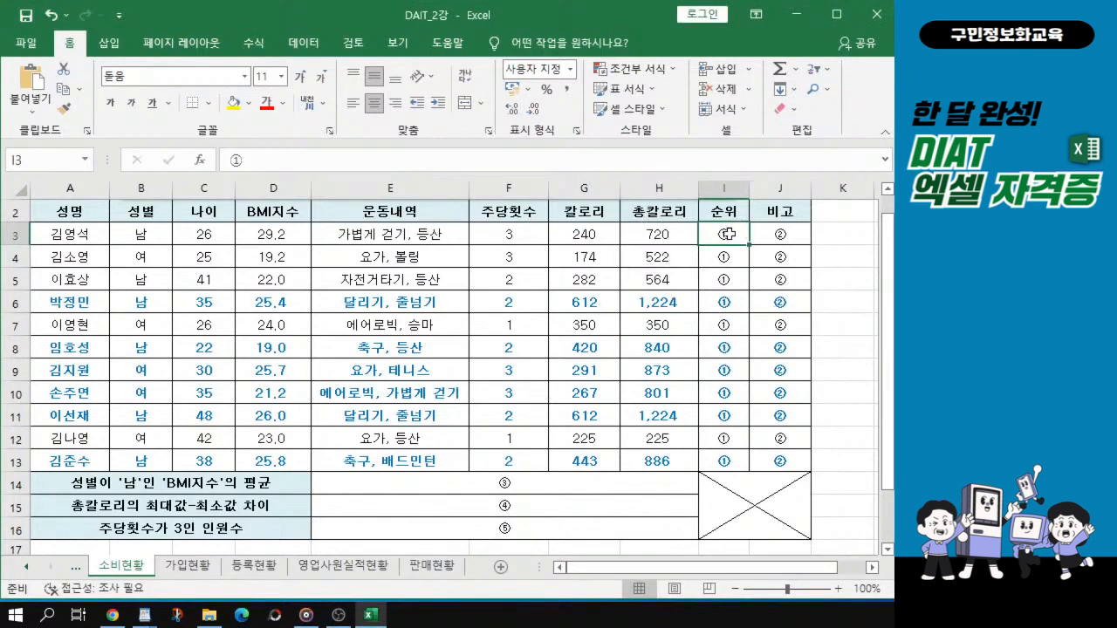
left_click_drag(730, 231, 723, 457)
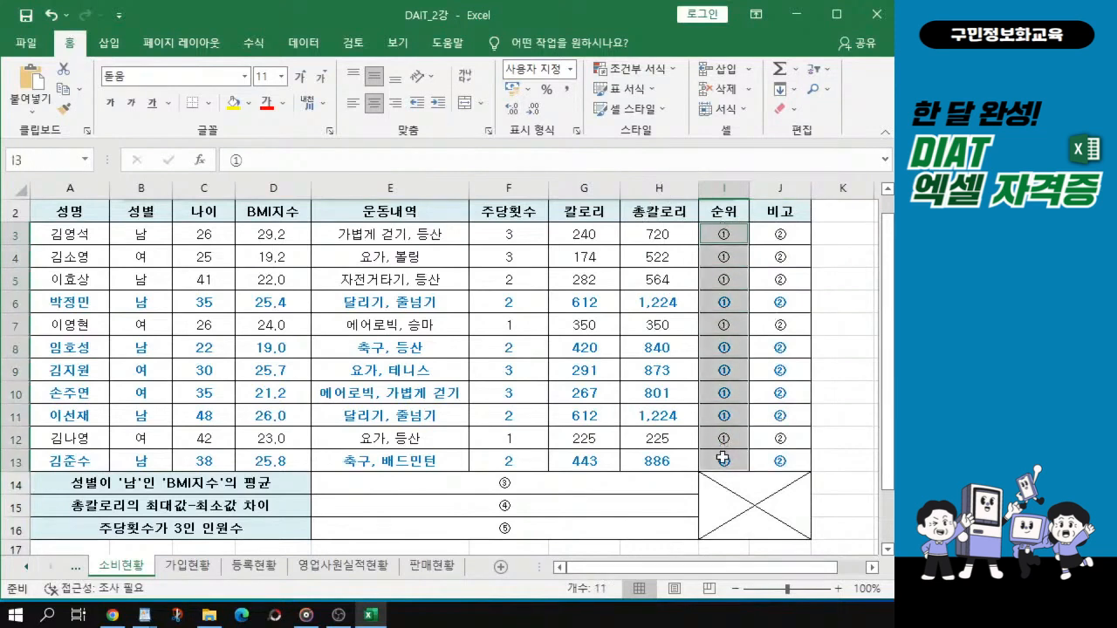
left_click(725, 234)
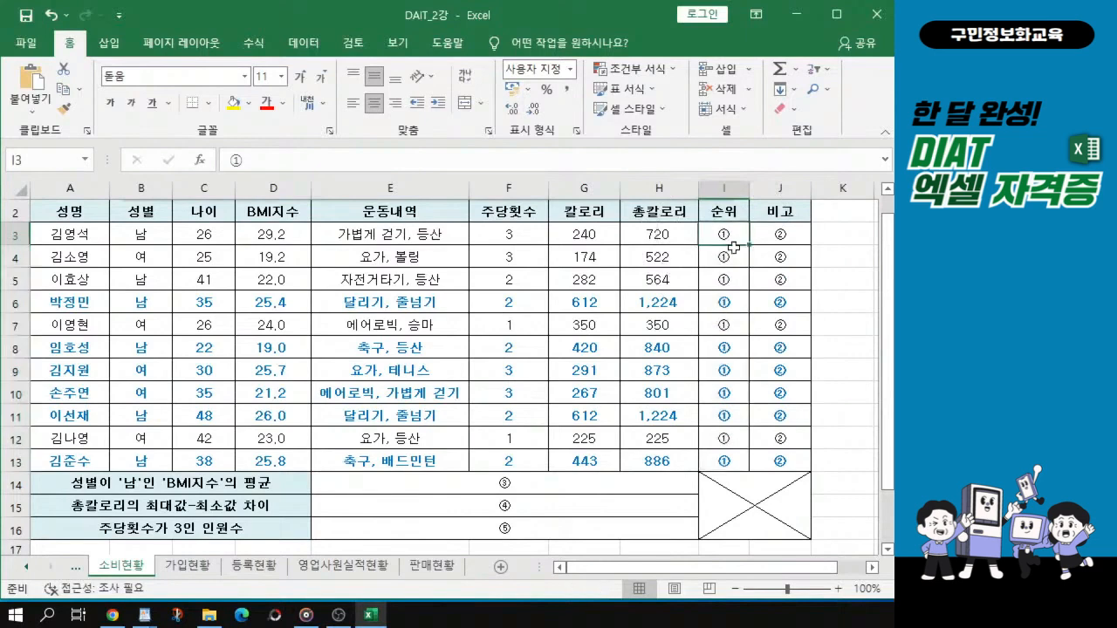
scroll(733, 247, "up", 1, "ctrl")
left_click_drag(744, 569, 773, 569)
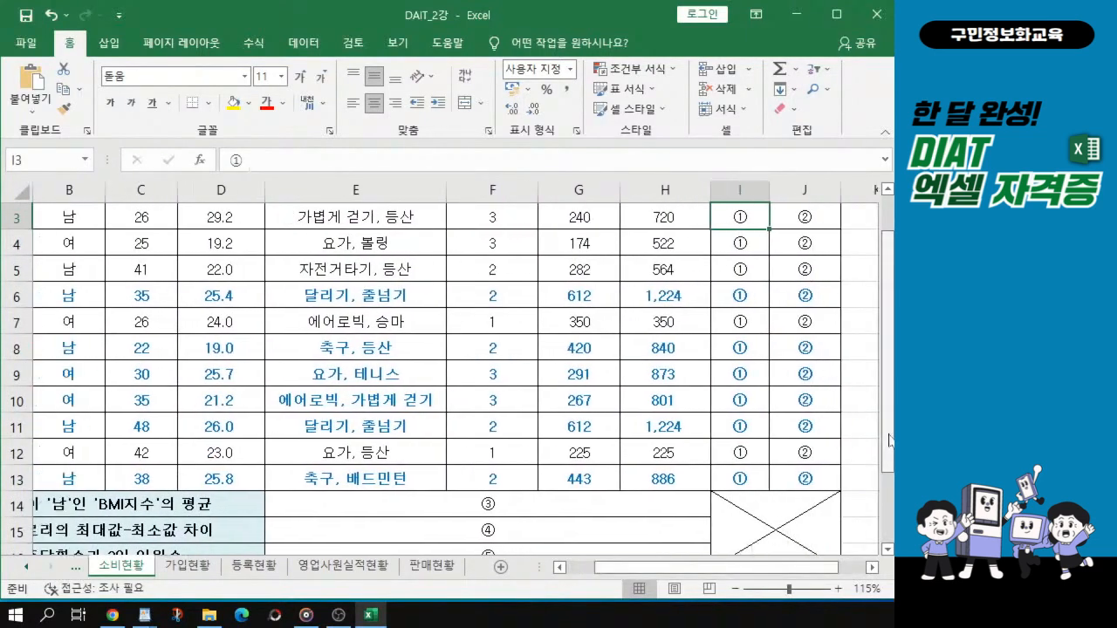
left_click_drag(890, 441, 890, 429)
key("ctrl")
key("ctrl")
left_click_drag(739, 244, 756, 506)
key("ctrl")
key("ctrl+q")
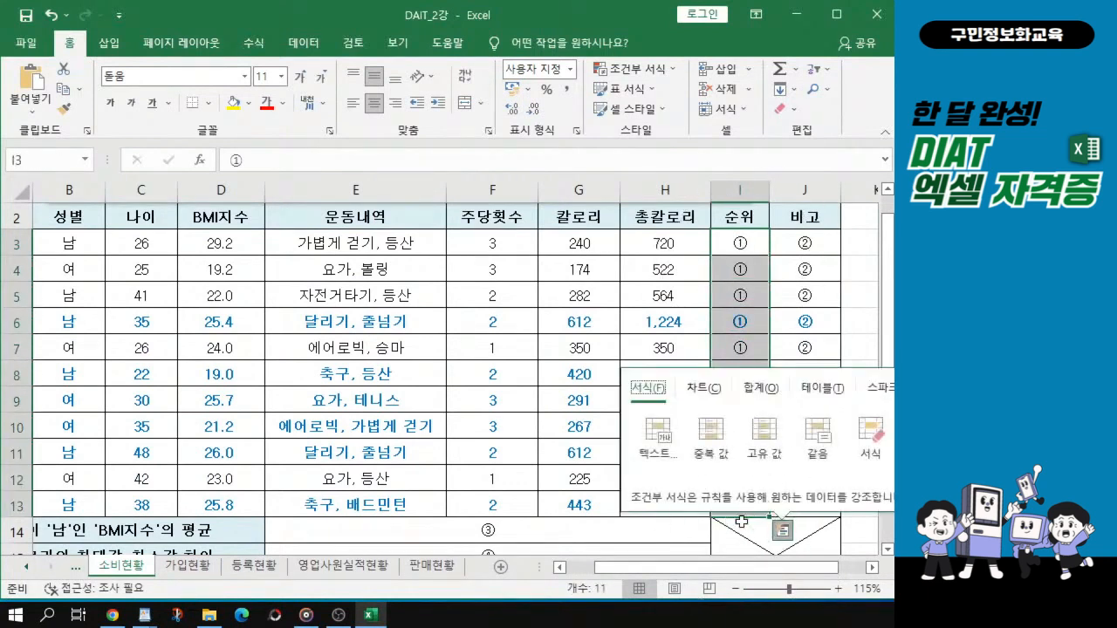
key("Escape")
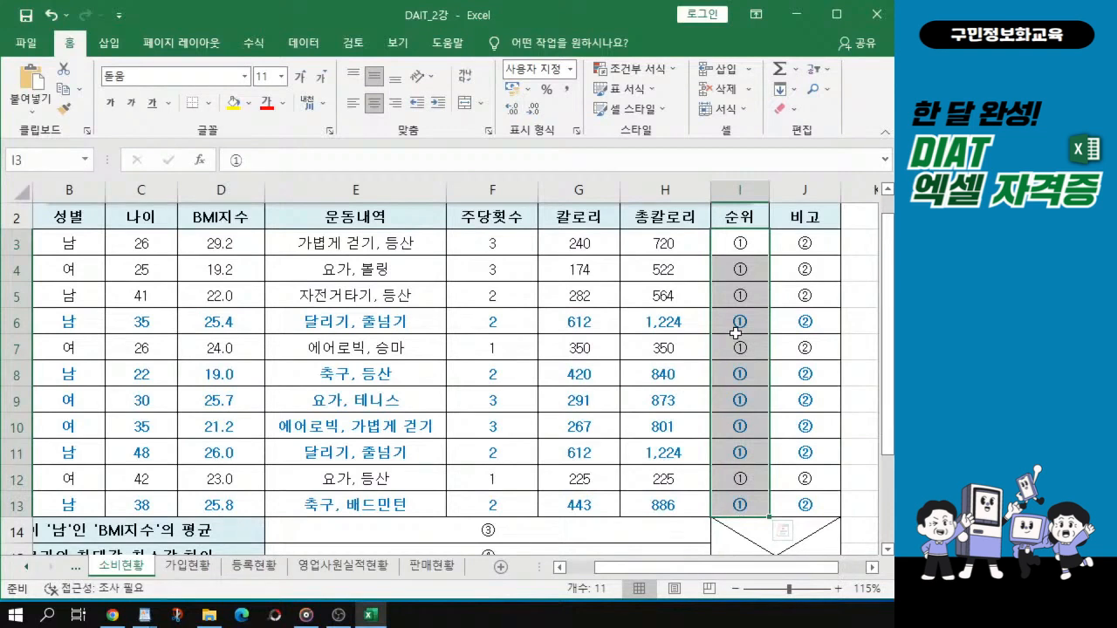
type("=")
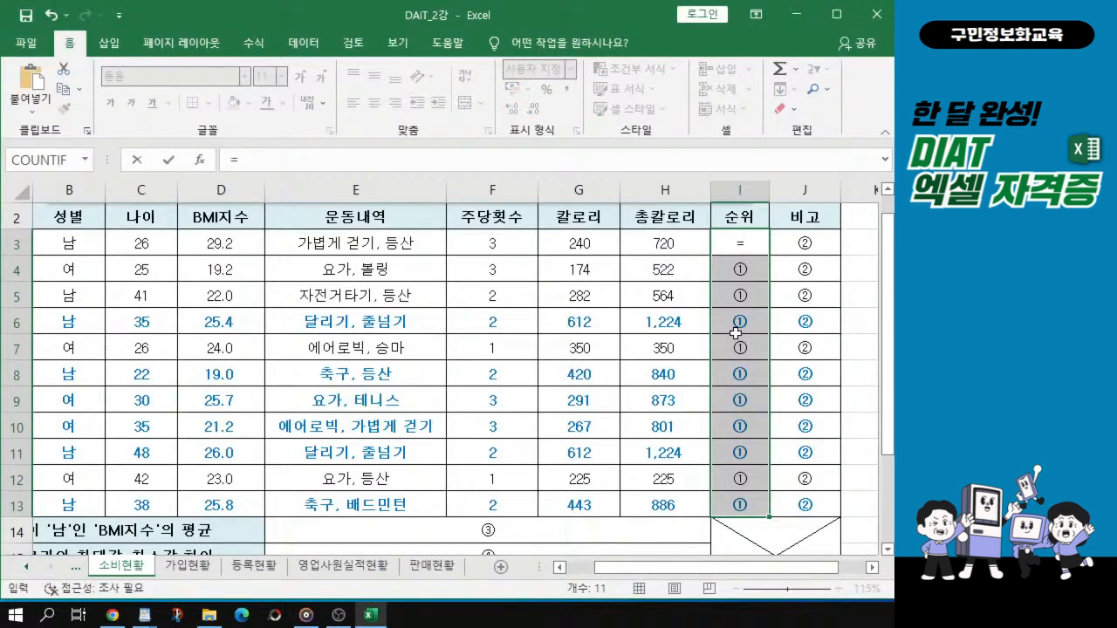
type("r")
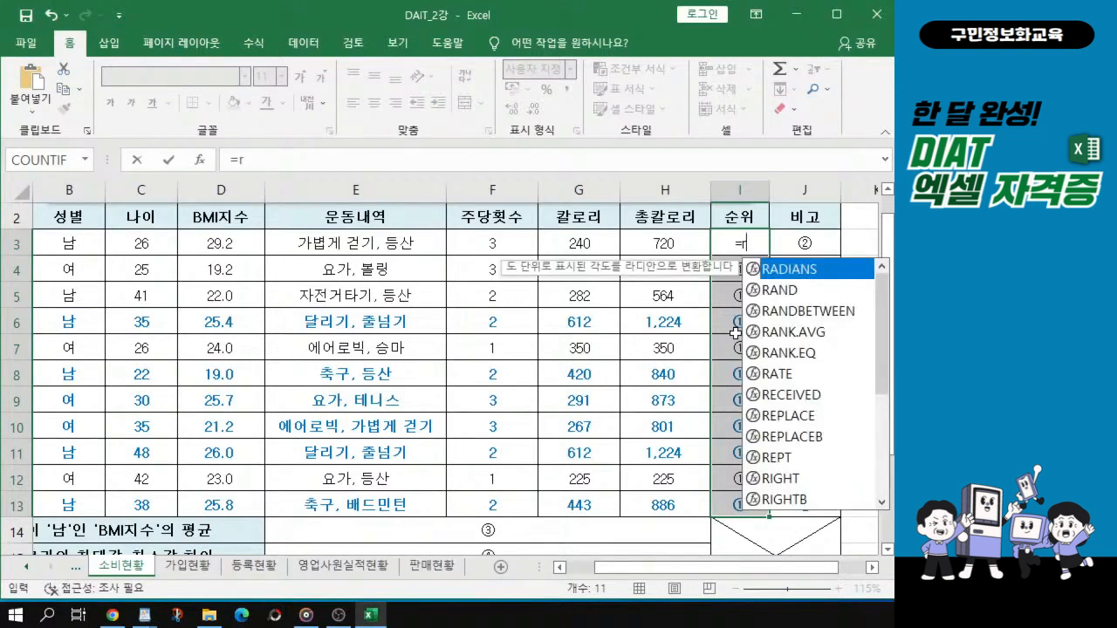
type("a")
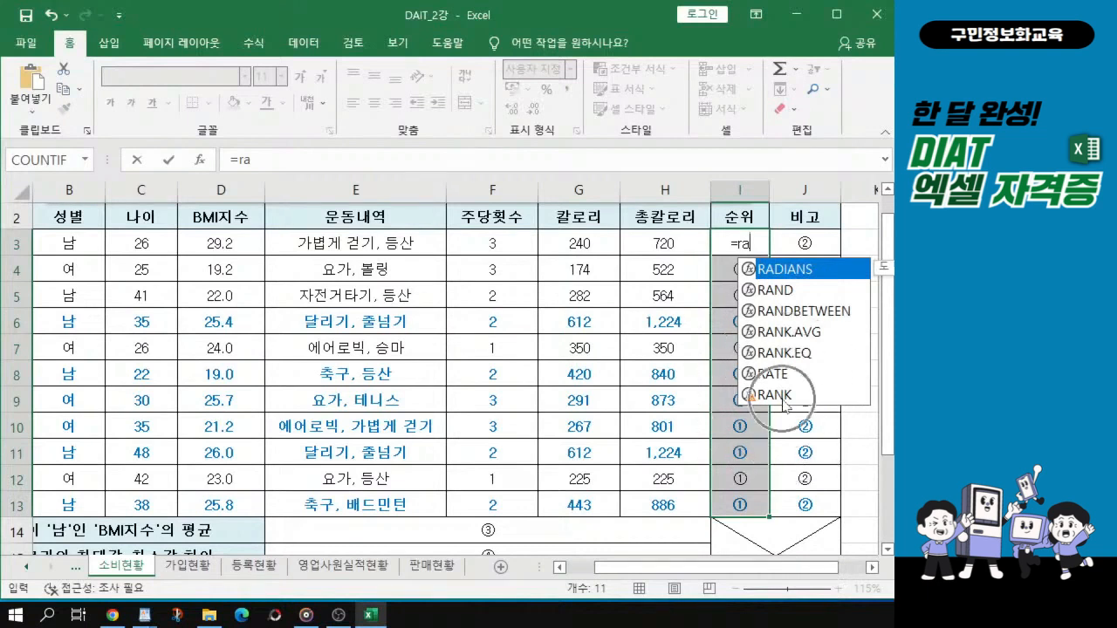
left_click(790, 356)
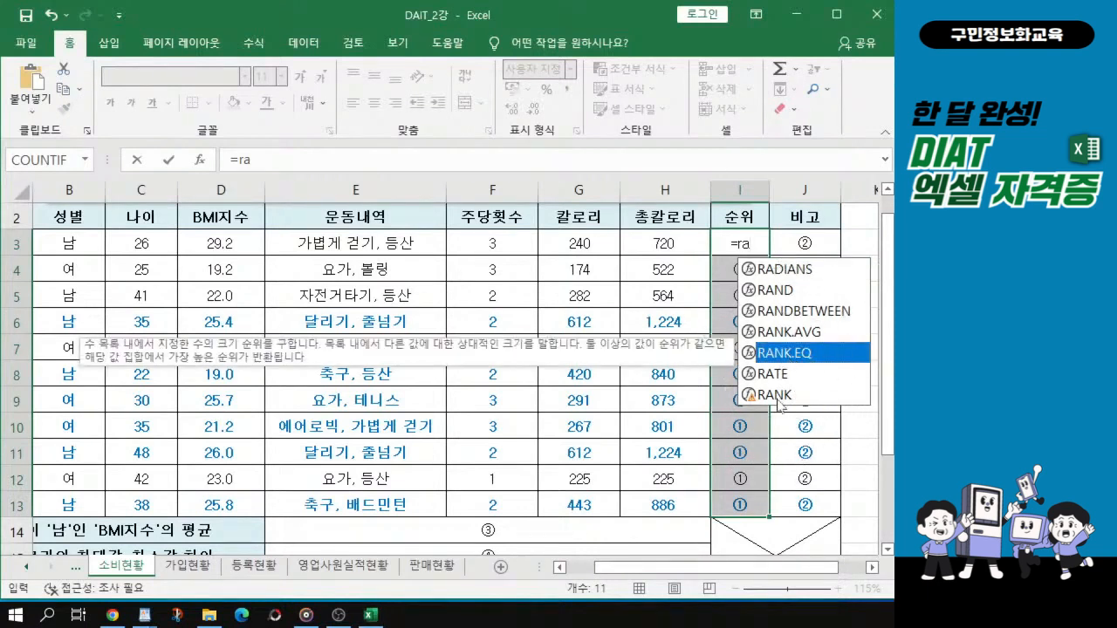
double_click(796, 358)
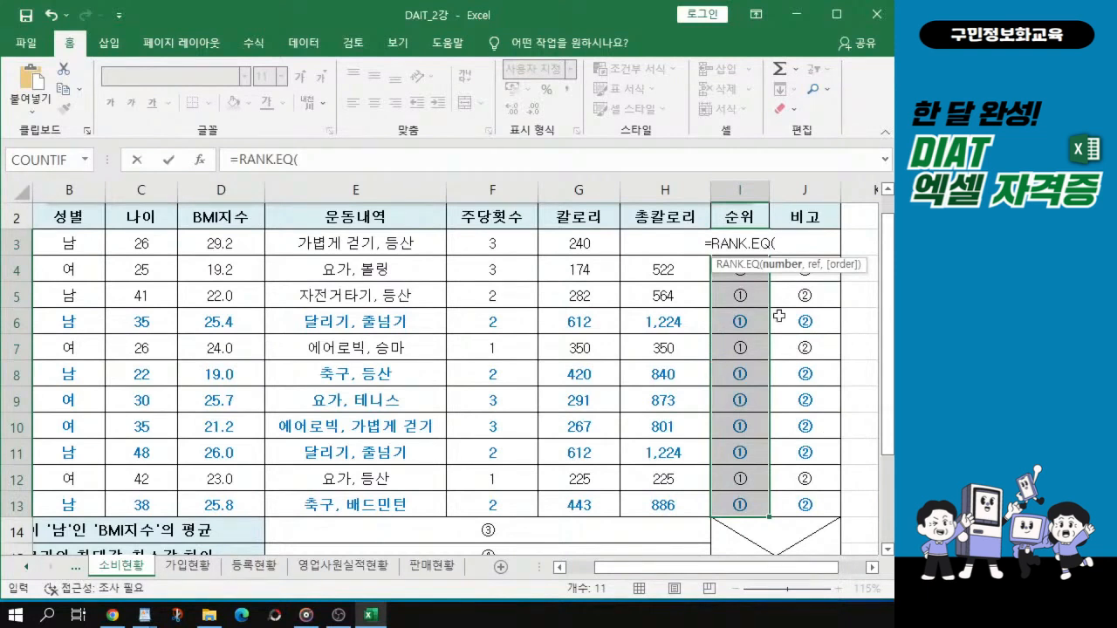
Set the RANK.EQ number argument to the first 총칼로리 cell, H3, and move on to the ref argument
left_click(627, 248)
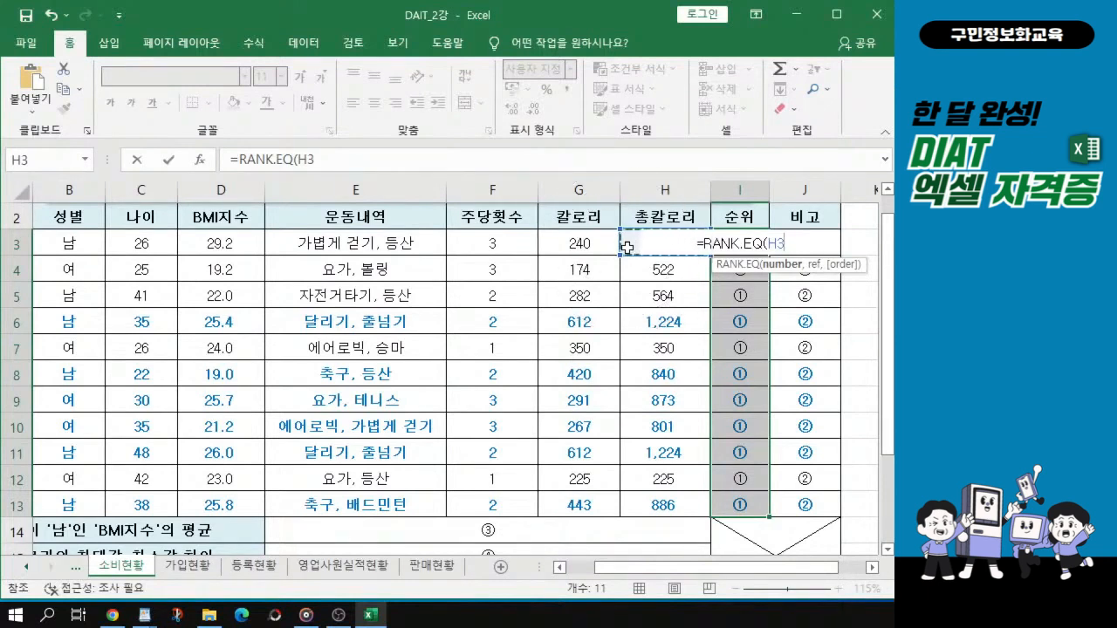
left_click_drag(820, 576, 869, 576)
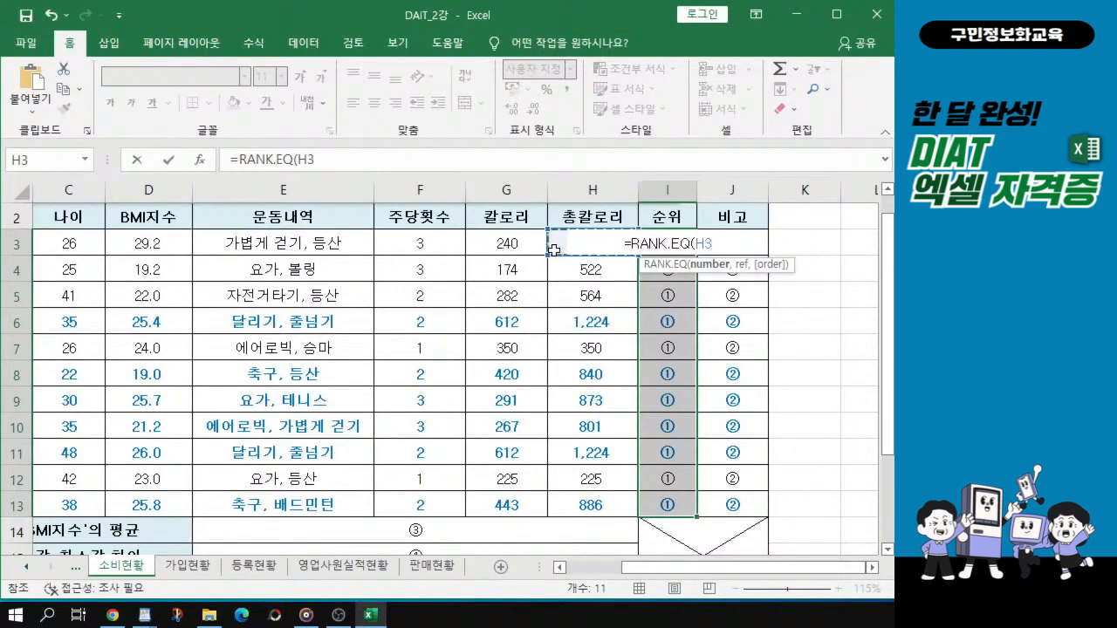
type(",")
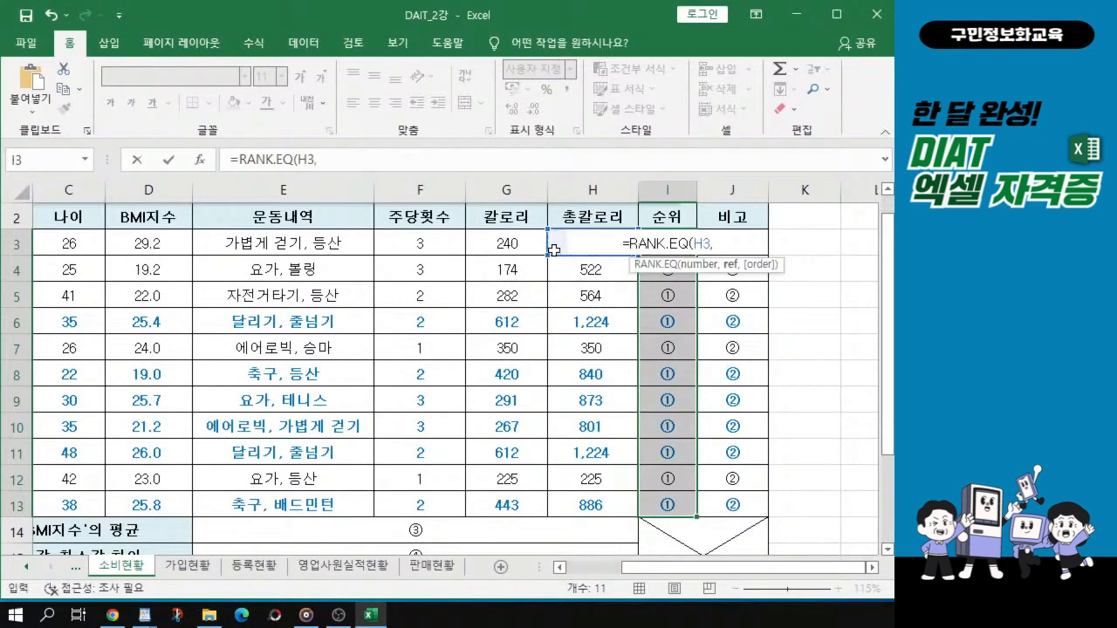
key("ctrl+1")
left_click(747, 280)
left_click_drag(699, 263, 726, 263)
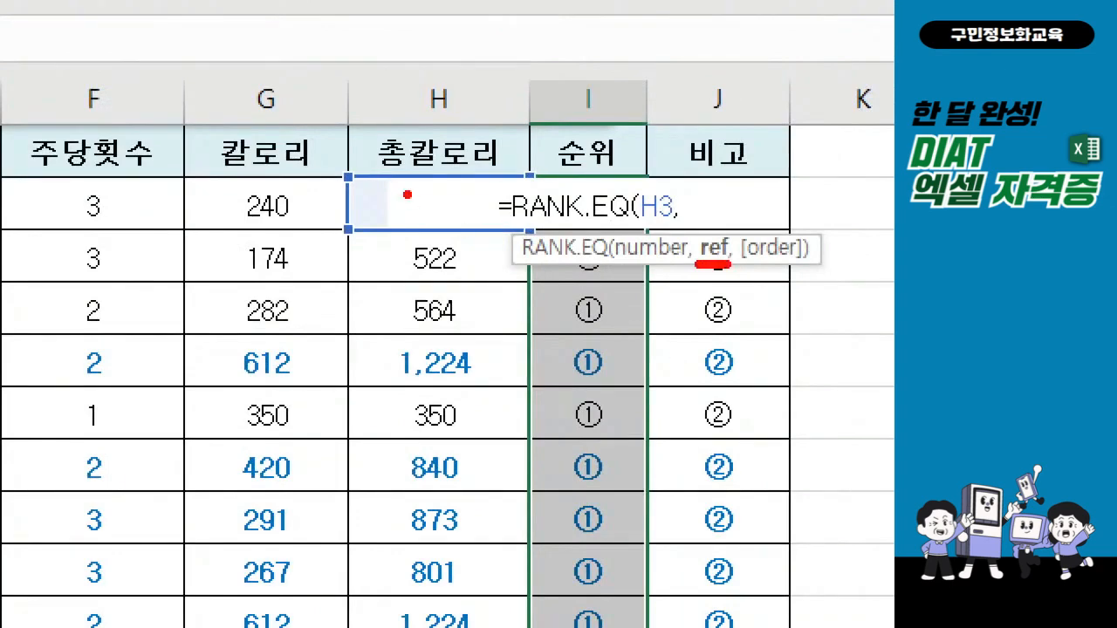
key("Escape")
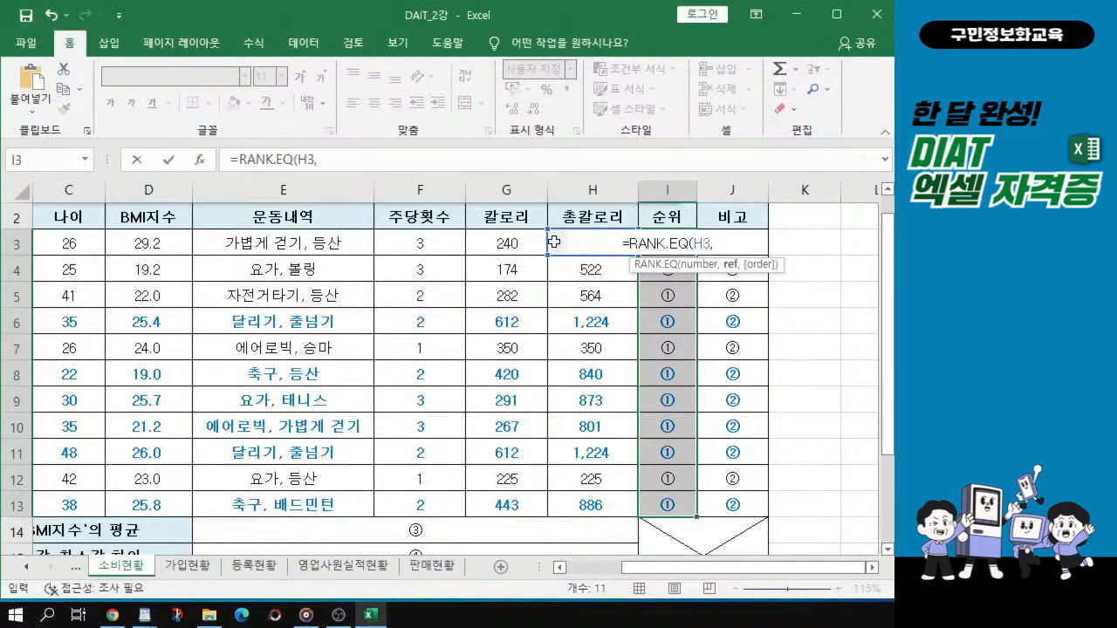
Set the RANK.EQ ref argument to the 총칼로리 range H3:H13 as the absolute reference $H$3:$H$13
left_click(554, 242)
left_click_drag(554, 246, 609, 503)
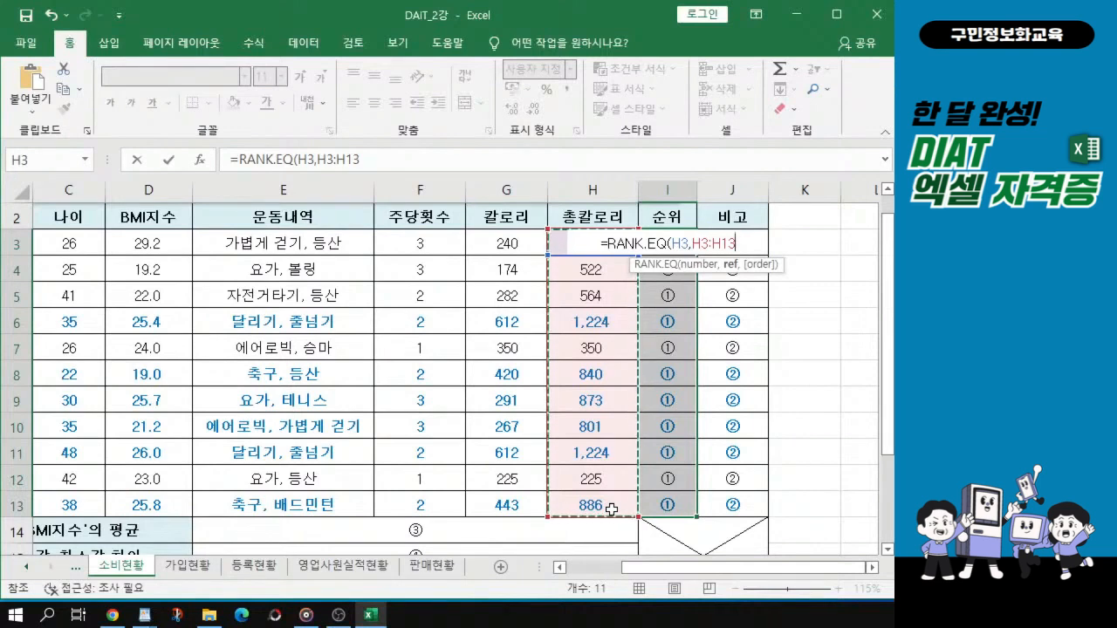
key("F4")
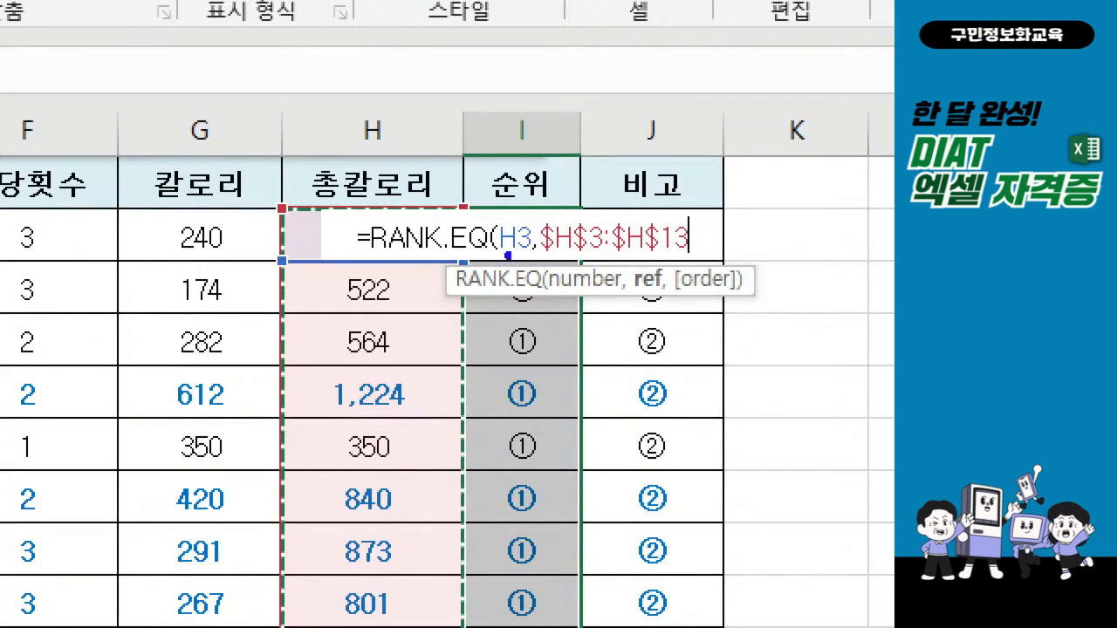
left_click_drag(547, 258, 686, 259)
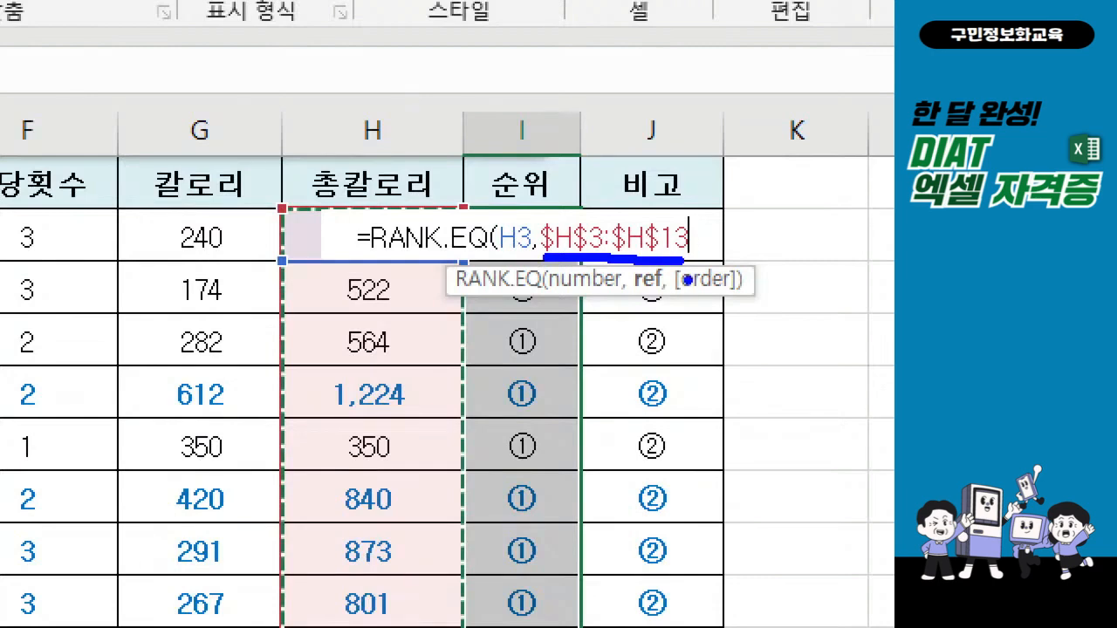
left_click_drag(707, 243, 696, 263)
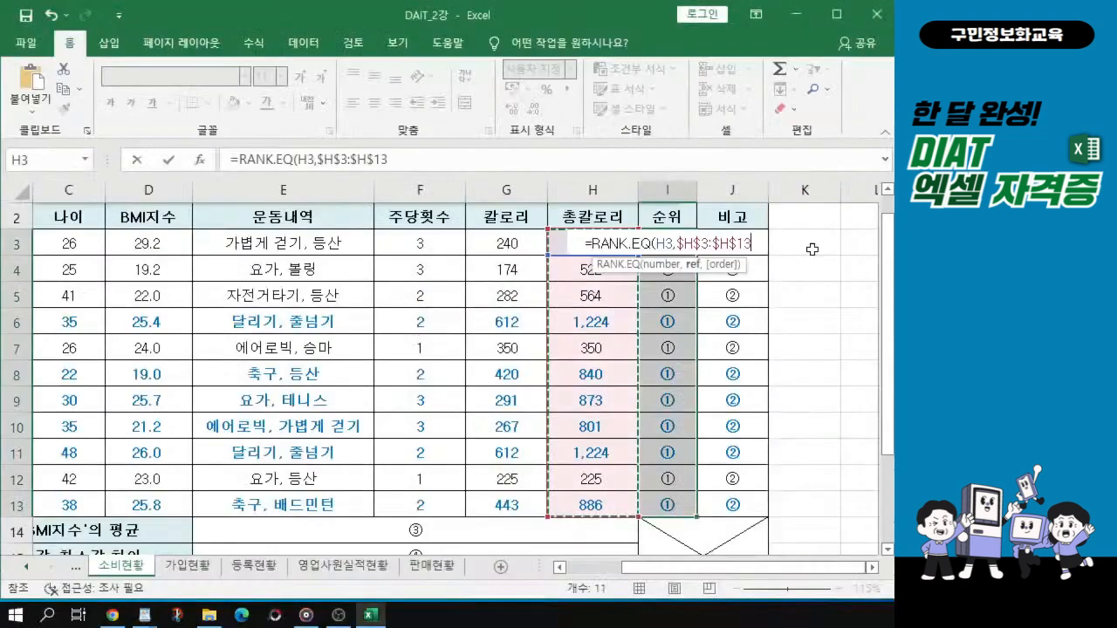
Set the order argument to 0 (내림차순), enter the completed formula in all of I3:I13 and check the resulting ranks
type(",")
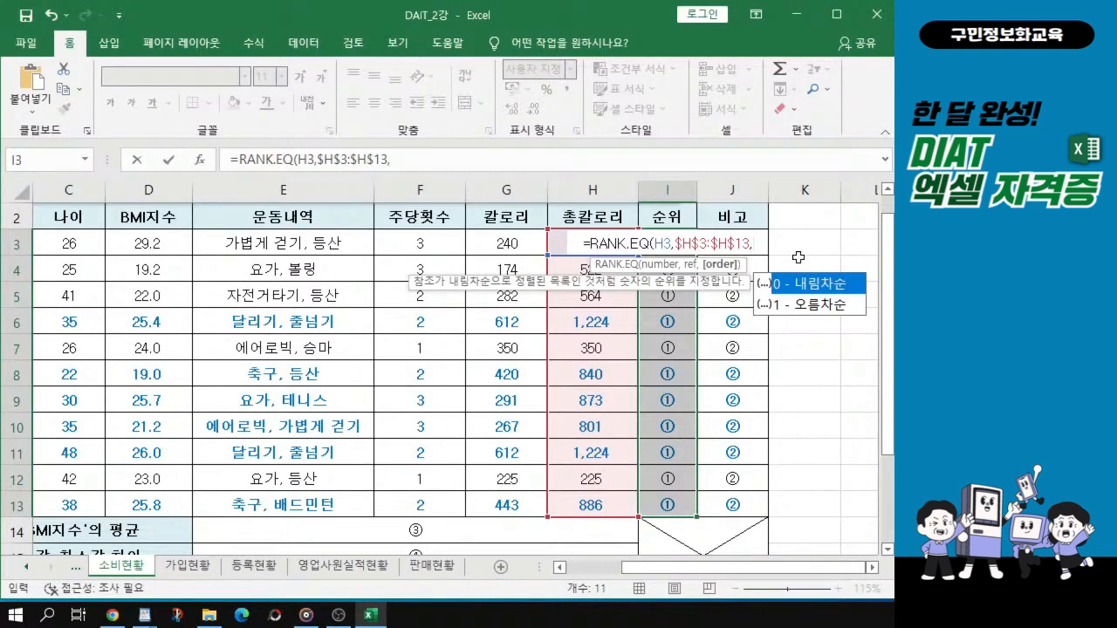
type("0")
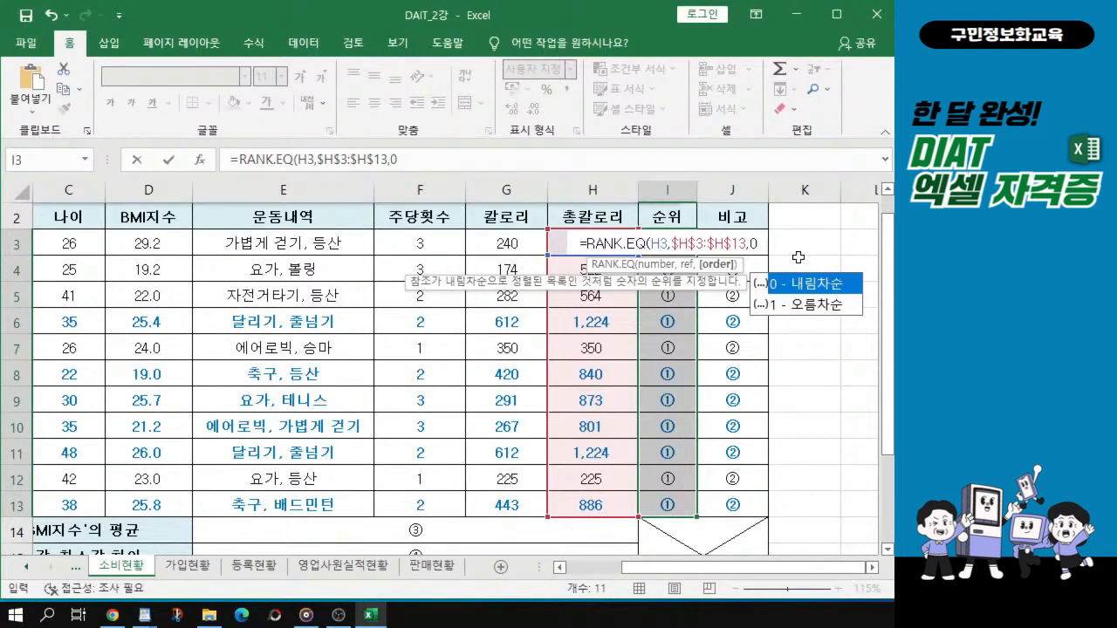
type(")")
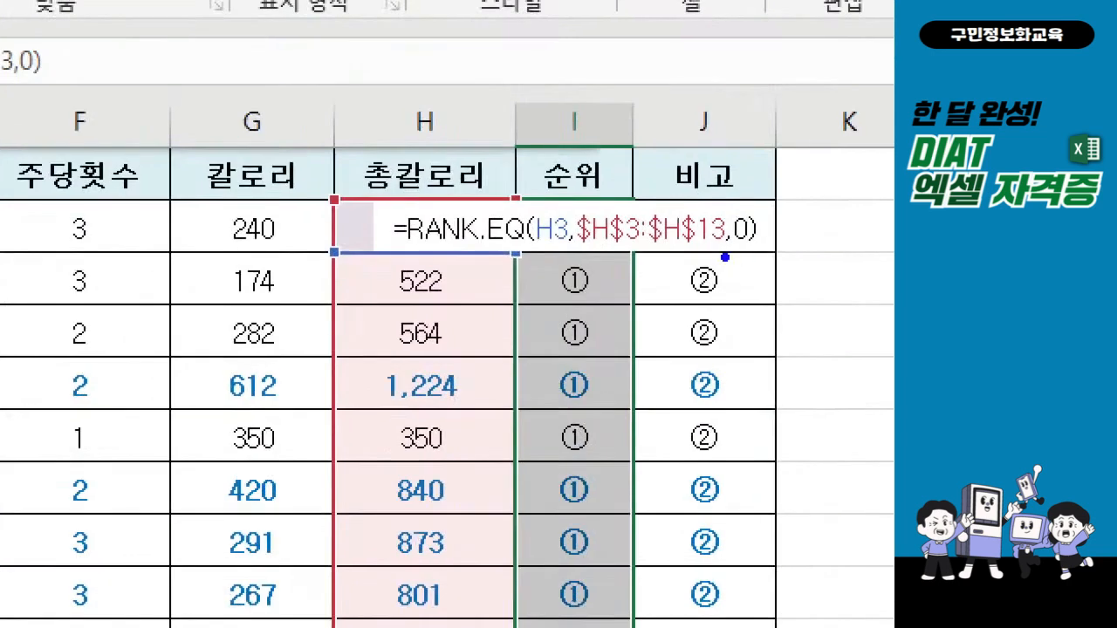
left_click_drag(720, 255, 755, 254)
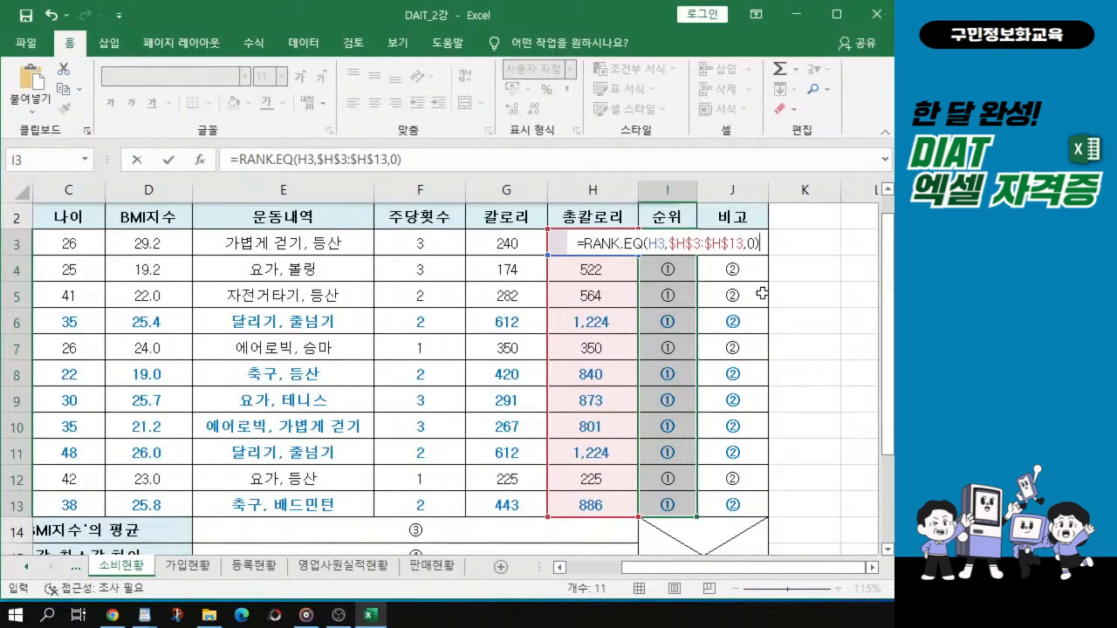
key("ctrl+Return")
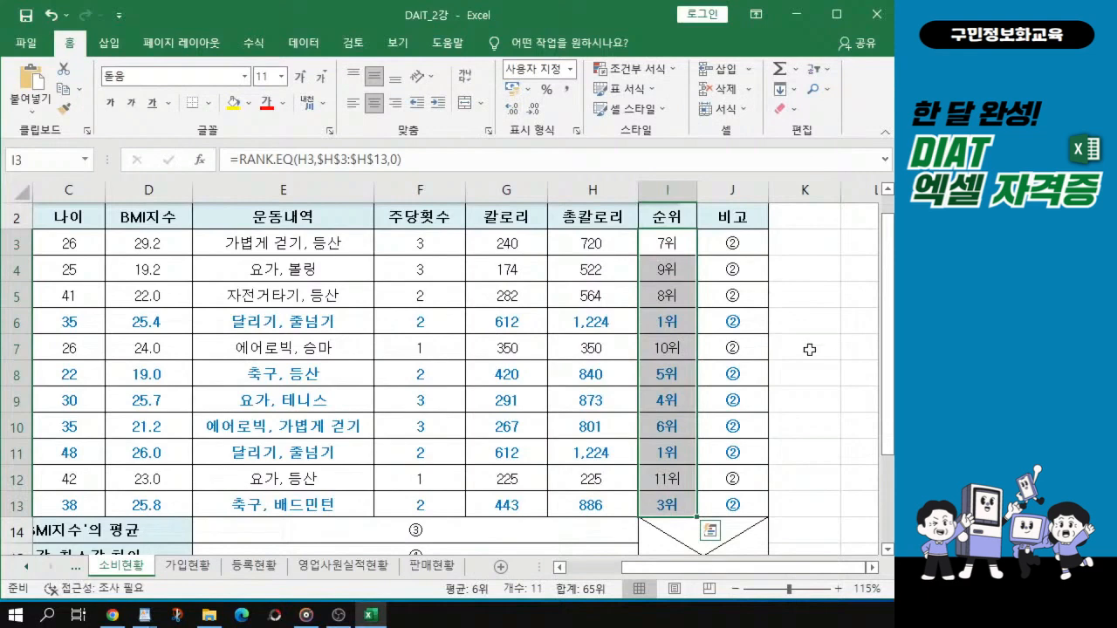
key("ctrl+q")
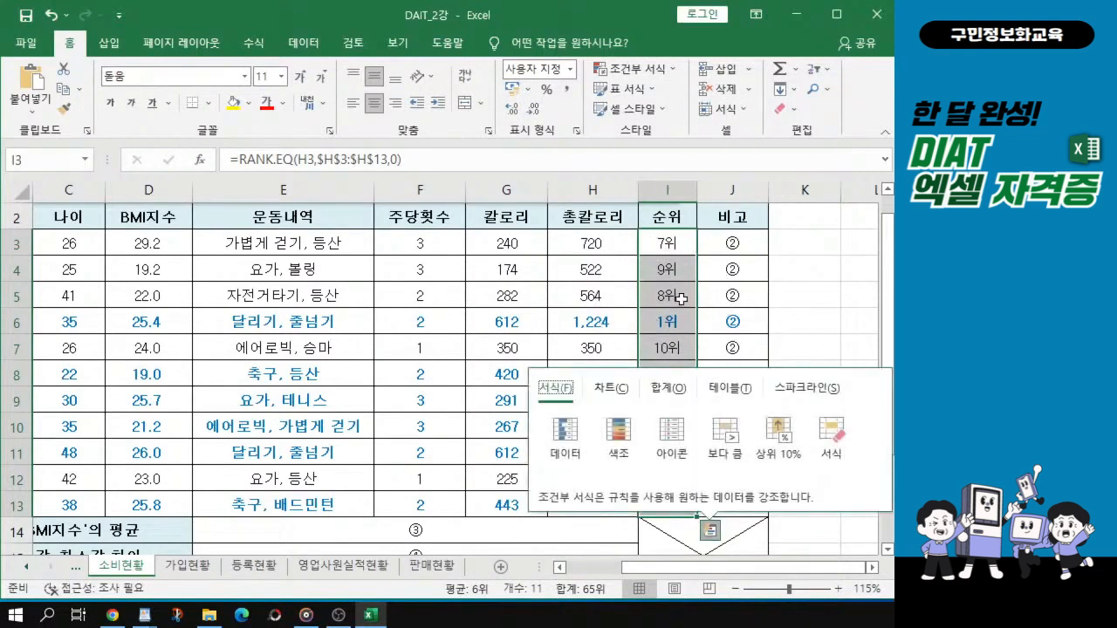
key("Escape")
left_click(681, 245)
left_click_drag(680, 245, 672, 504)
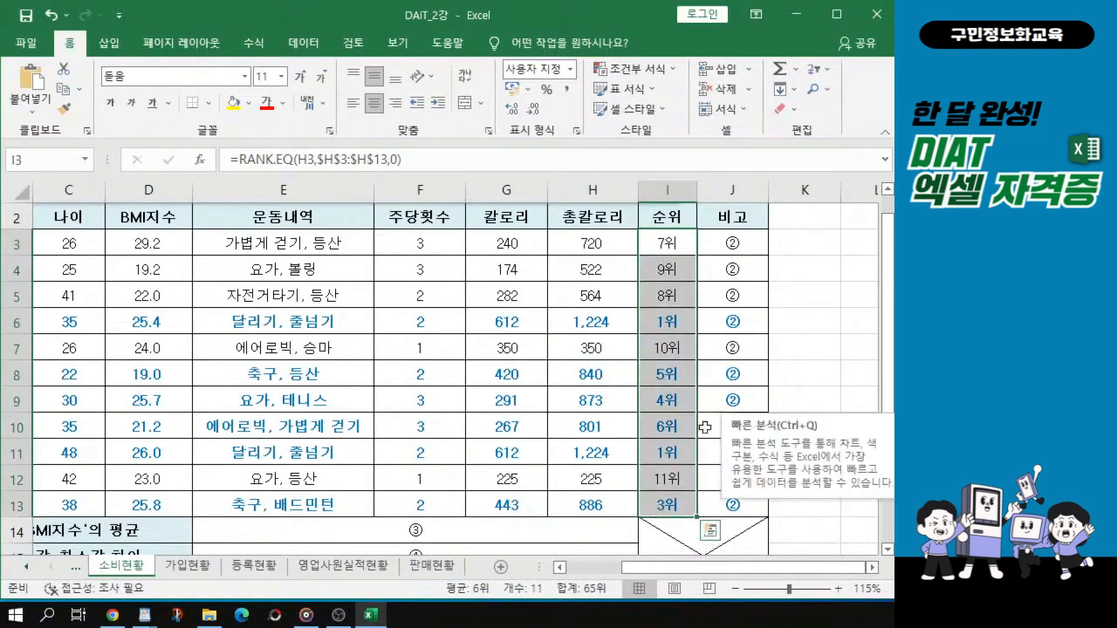
left_click(662, 331)
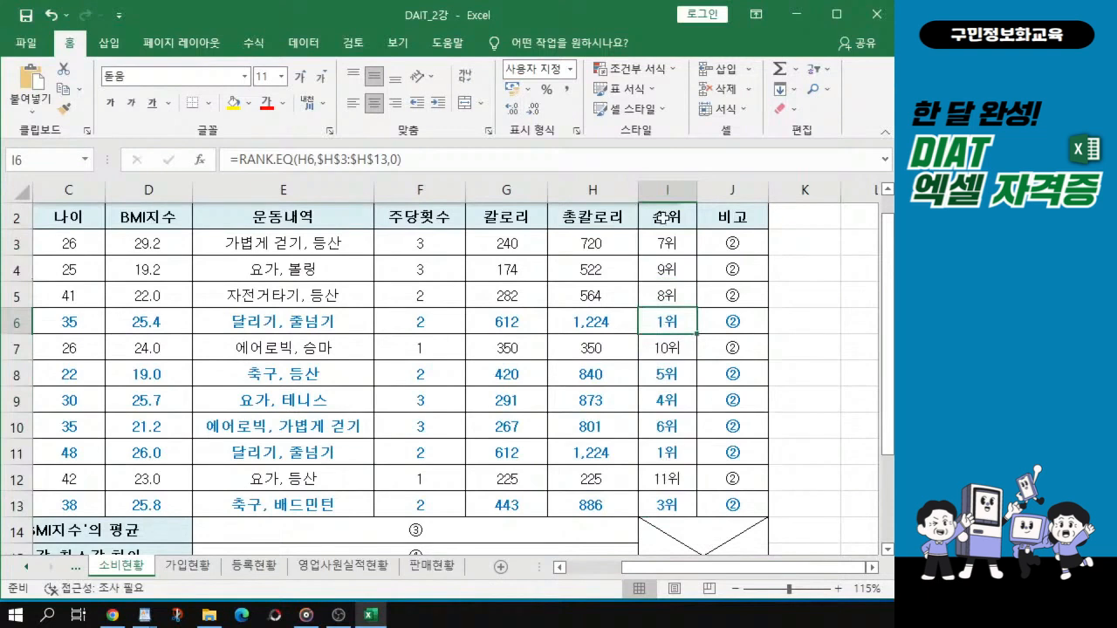
Select the 비고 cells J3:J13 and begin an IF formula in them
key("alt+Tab")
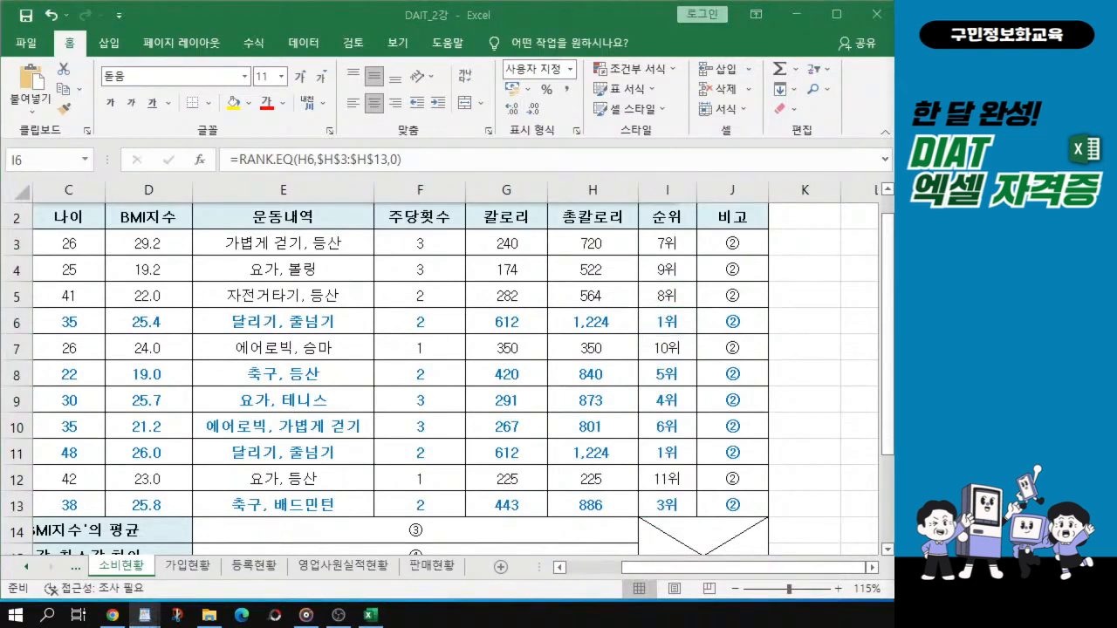
left_click(736, 247)
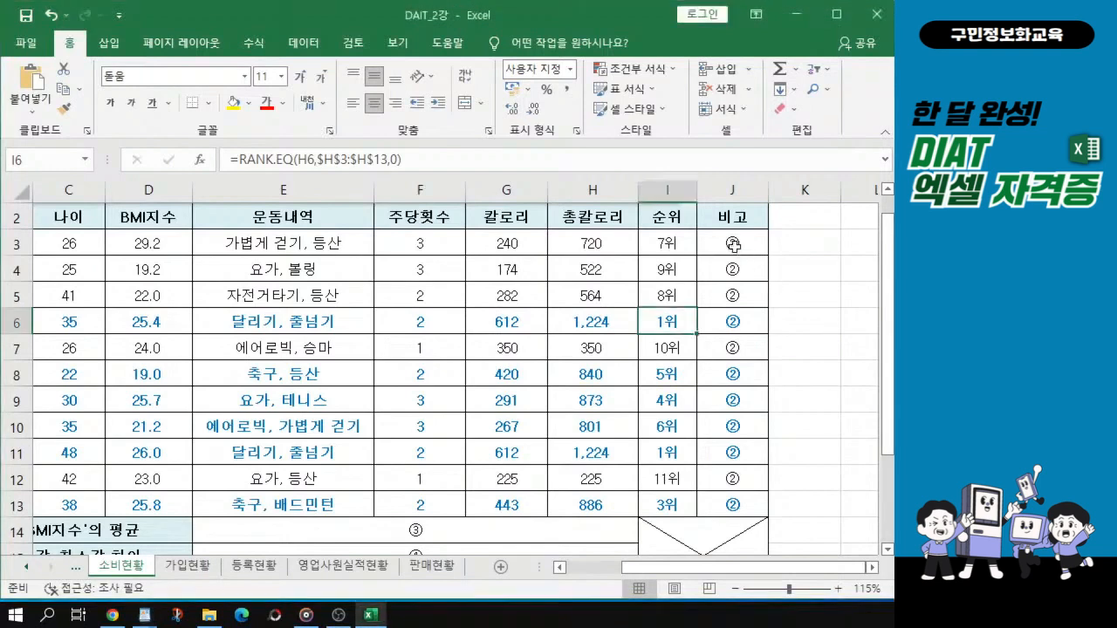
left_click(735, 245)
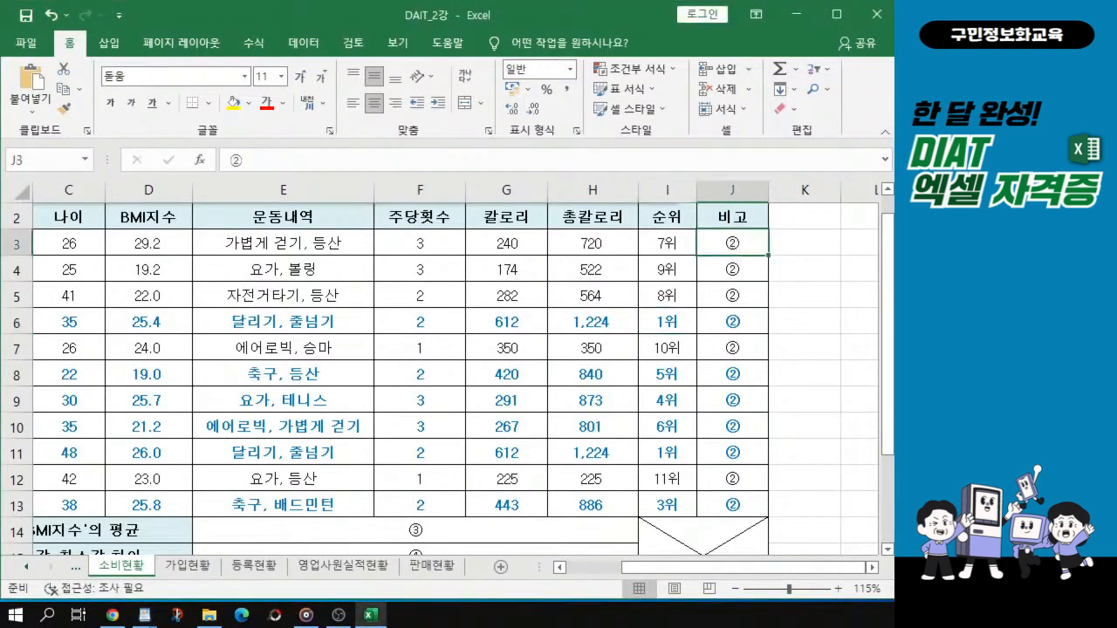
left_click_drag(737, 249, 737, 499)
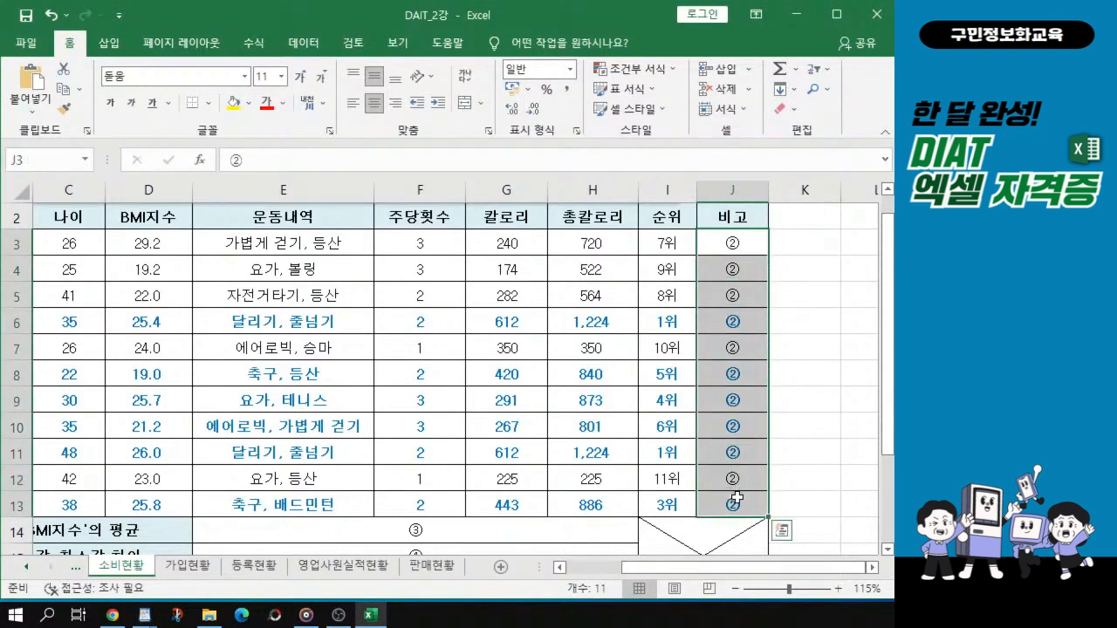
left_click(747, 240)
left_click_drag(747, 241, 747, 516)
scroll(740, 429, "up", 1)
left_click_drag(818, 573, 848, 576)
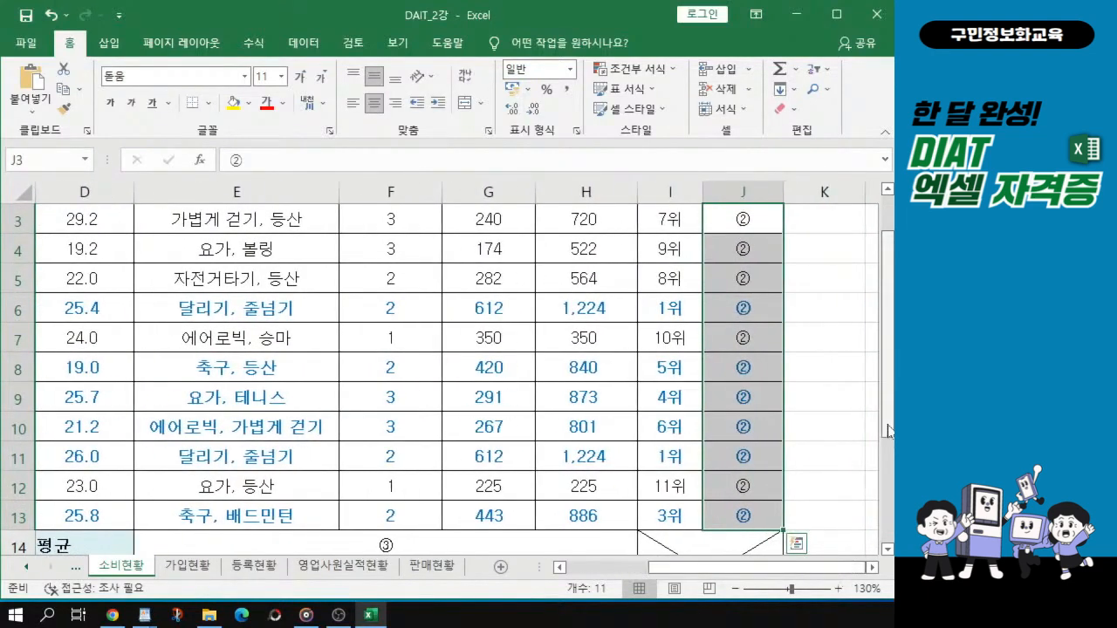
scroll(889, 430, "up", 1)
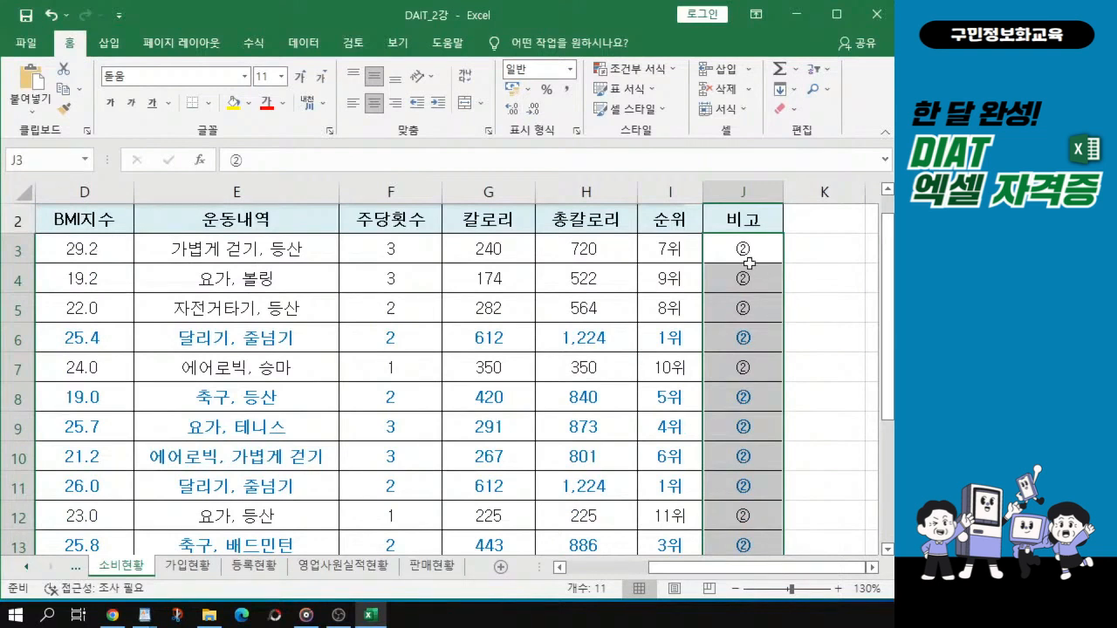
left_click_drag(736, 249, 743, 453)
scroll(742, 453, "up", 1)
type("=")
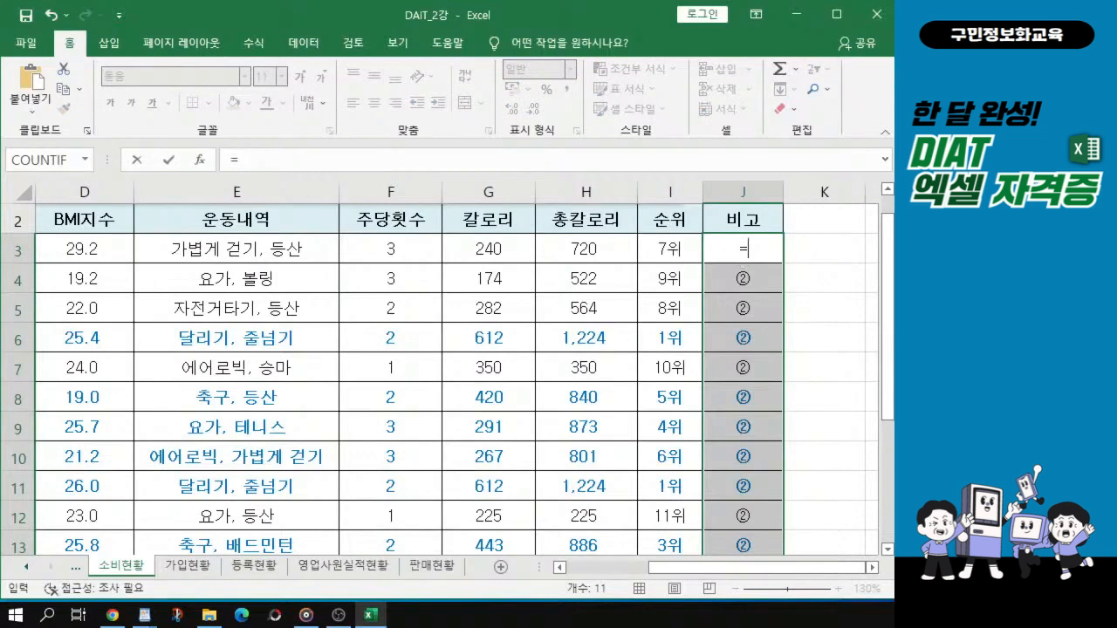
type("i")
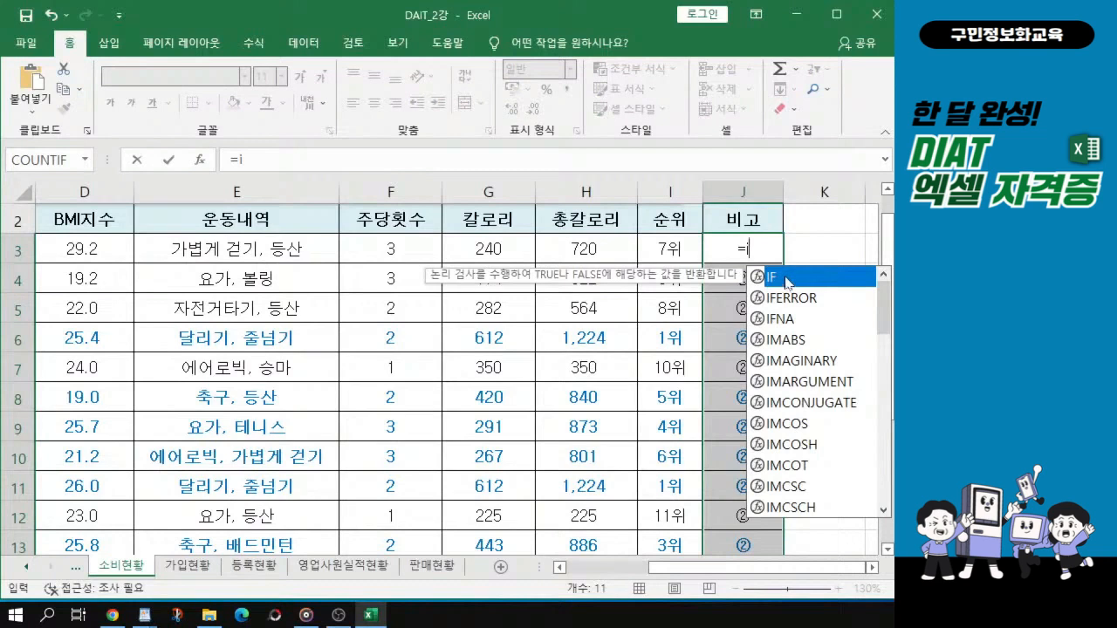
key("ctrl")
key("ctrl")
key("ctrl")
key("ctrl")
key("ctrl")
key("ctrl")
key("ctrl")
double_click(788, 285)
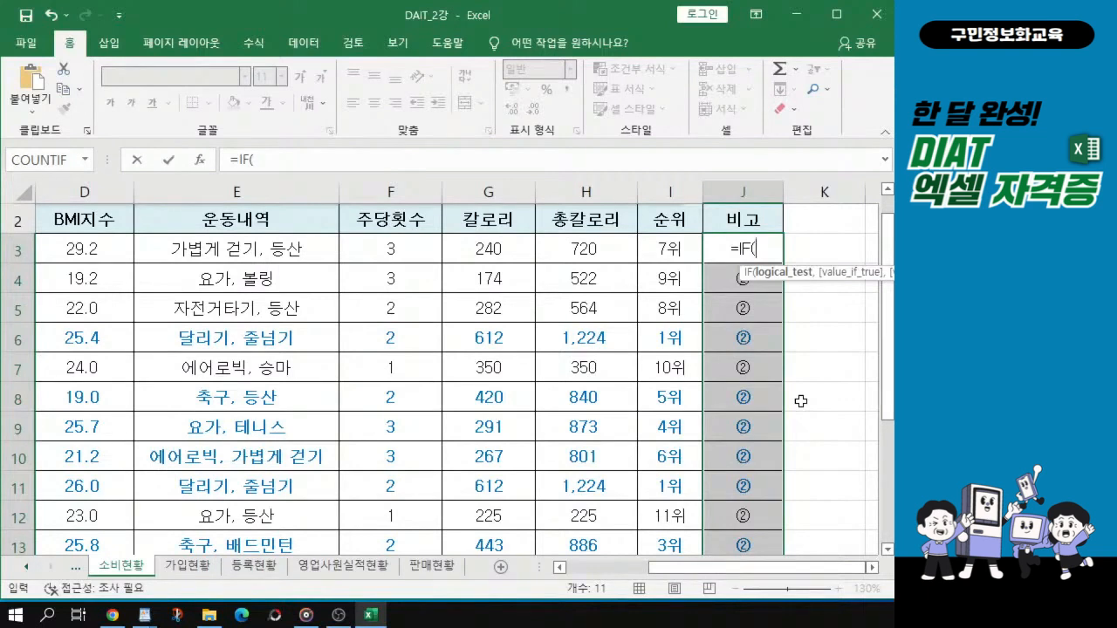
Set the IF logical test to the first BMI지수 cell being at least 25, D3>=25, and move on to the value_if_true argument
left_click(87, 251)
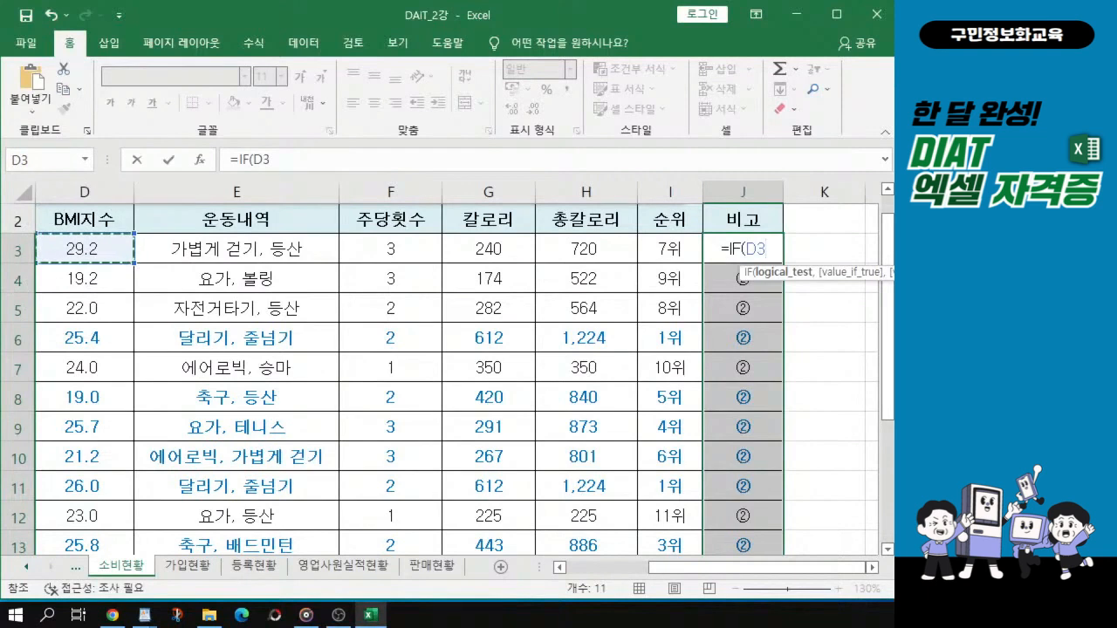
key("alt+Tab")
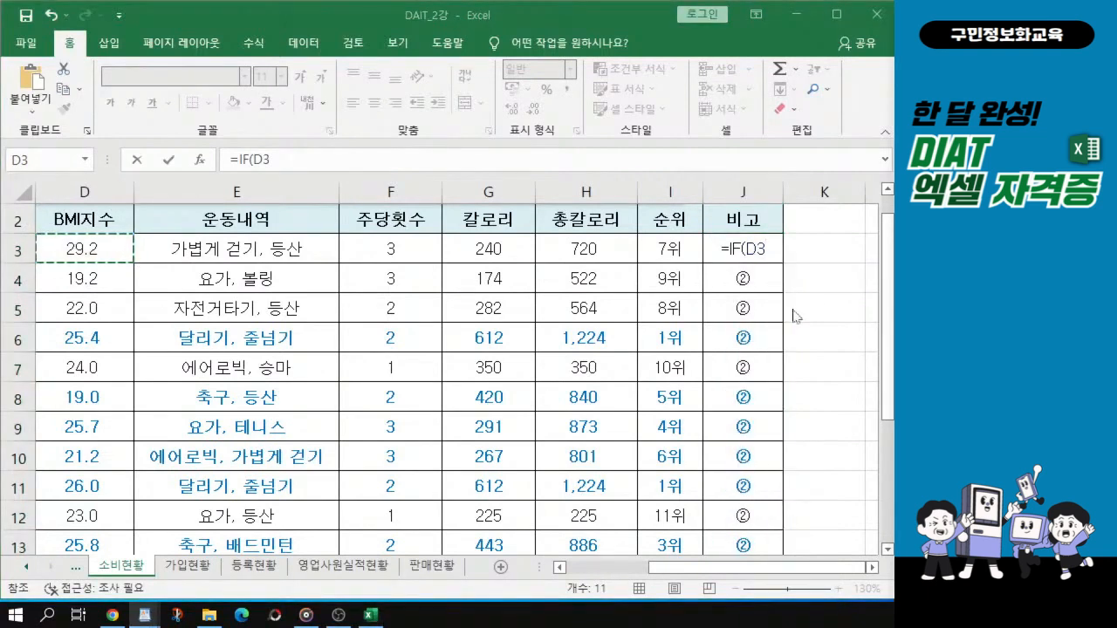
key("alt+Tab")
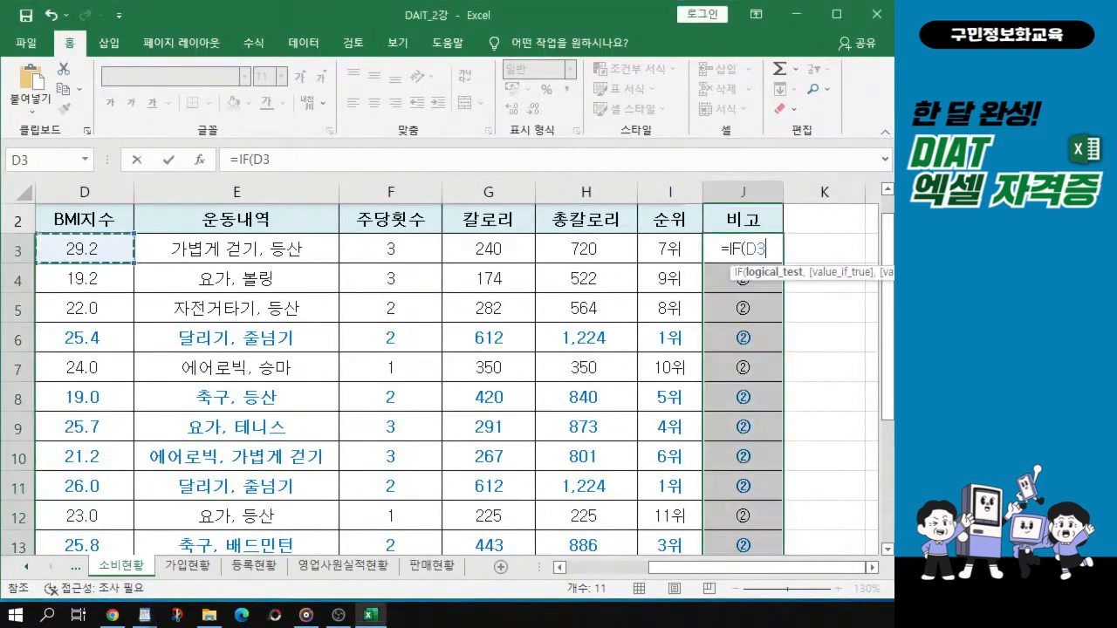
key("ctrl")
key("ctrl")
key("ctrl")
key("ctrl")
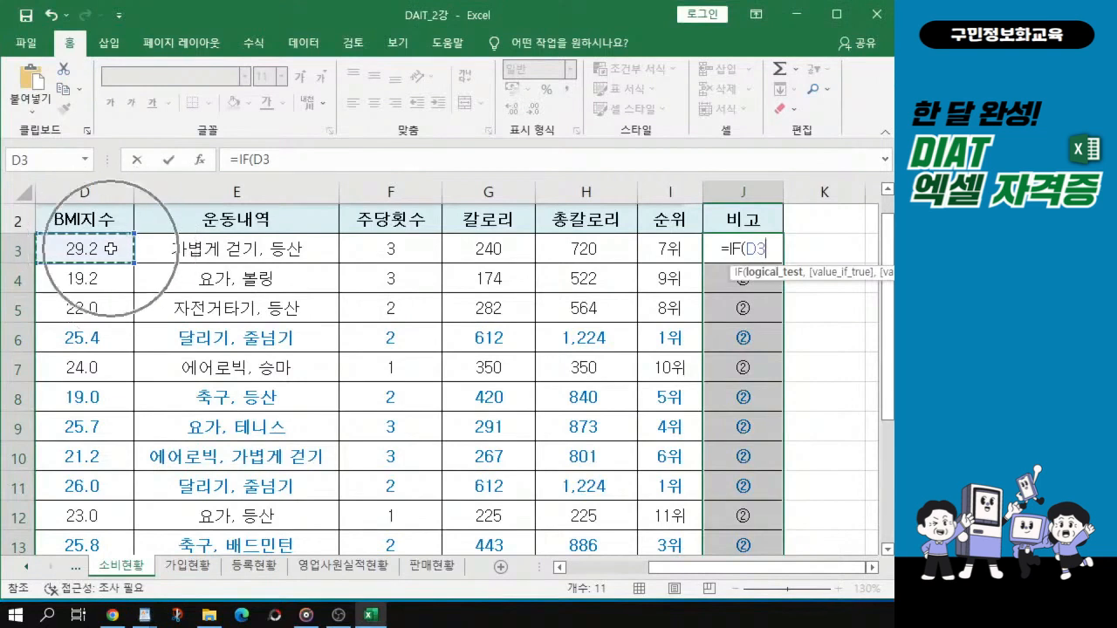
type(">=25")
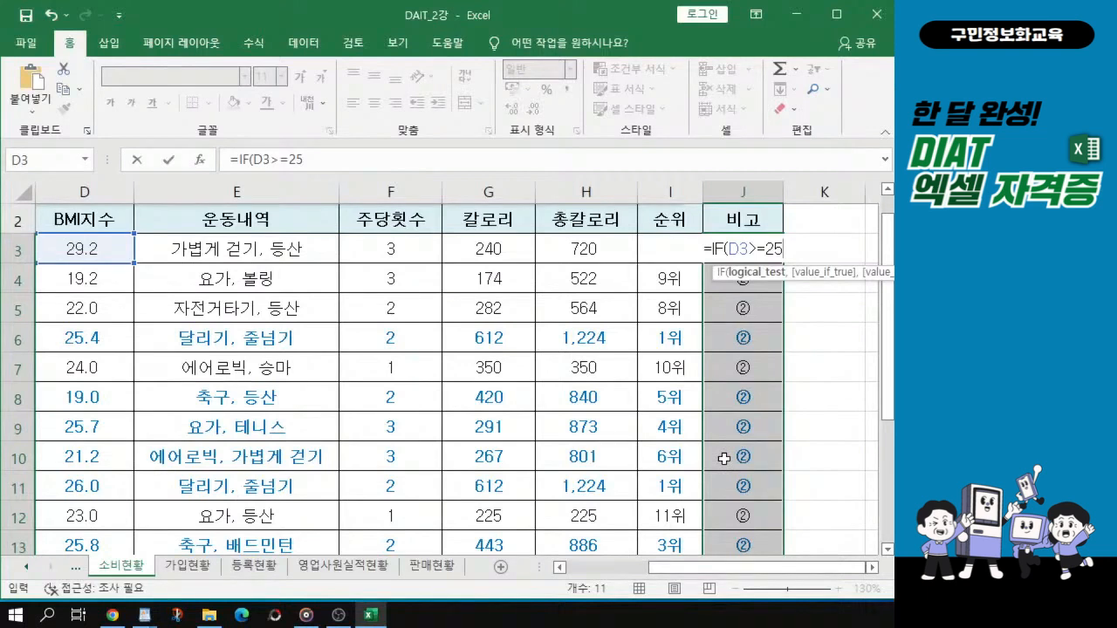
type(",")
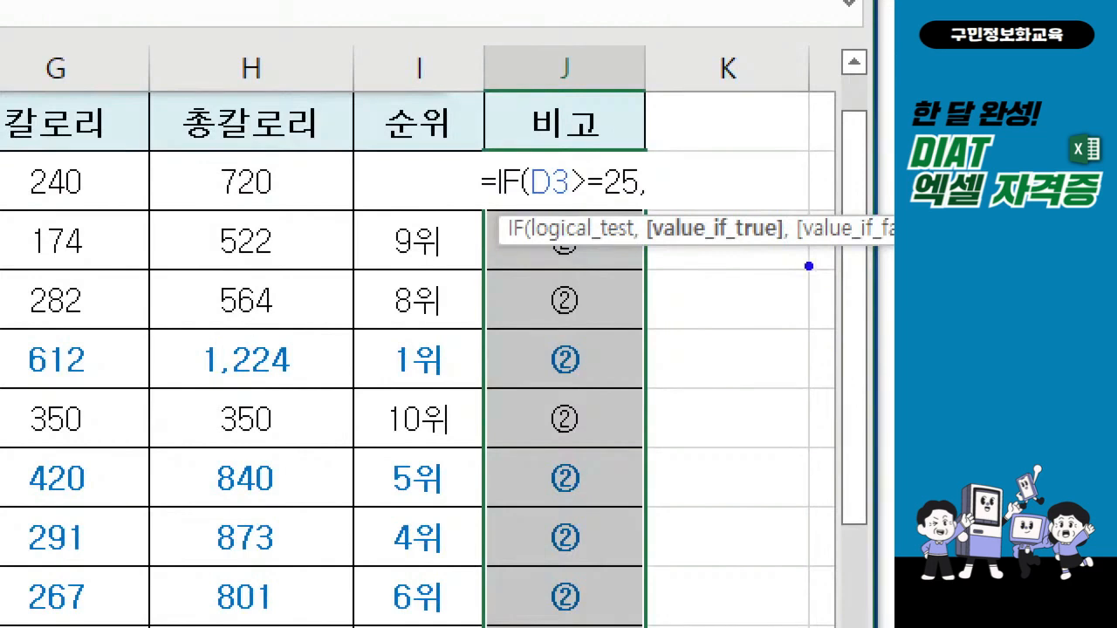
Return "비만" when true and an empty string "" when false, enter the formula in all of J3:J13 and check the results
key("r")
left_click_drag(635, 202, 651, 202)
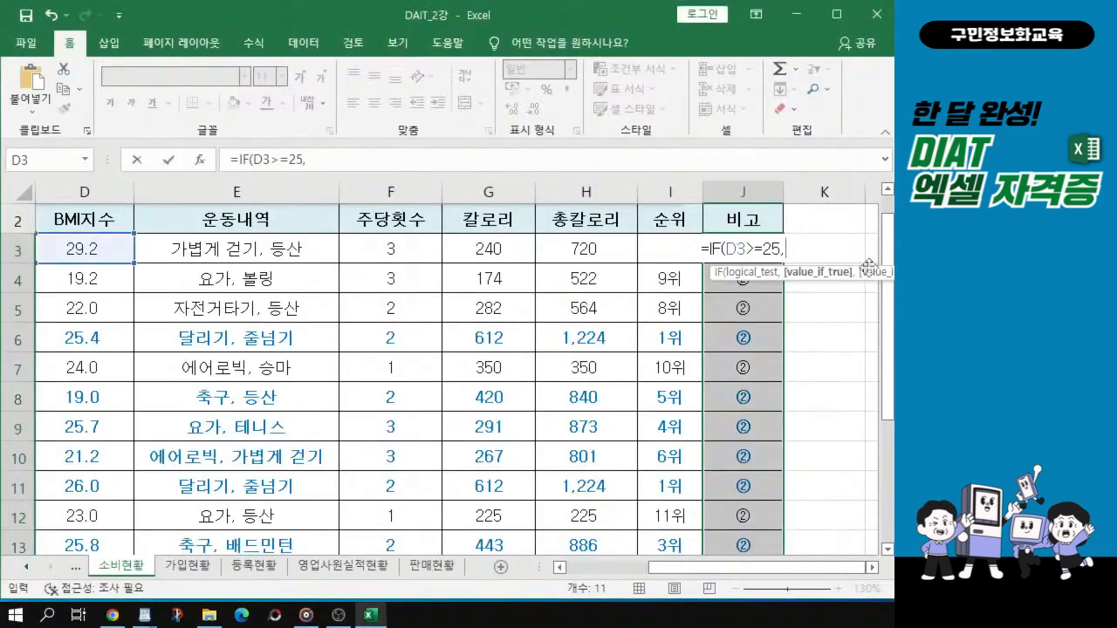
type("\"")
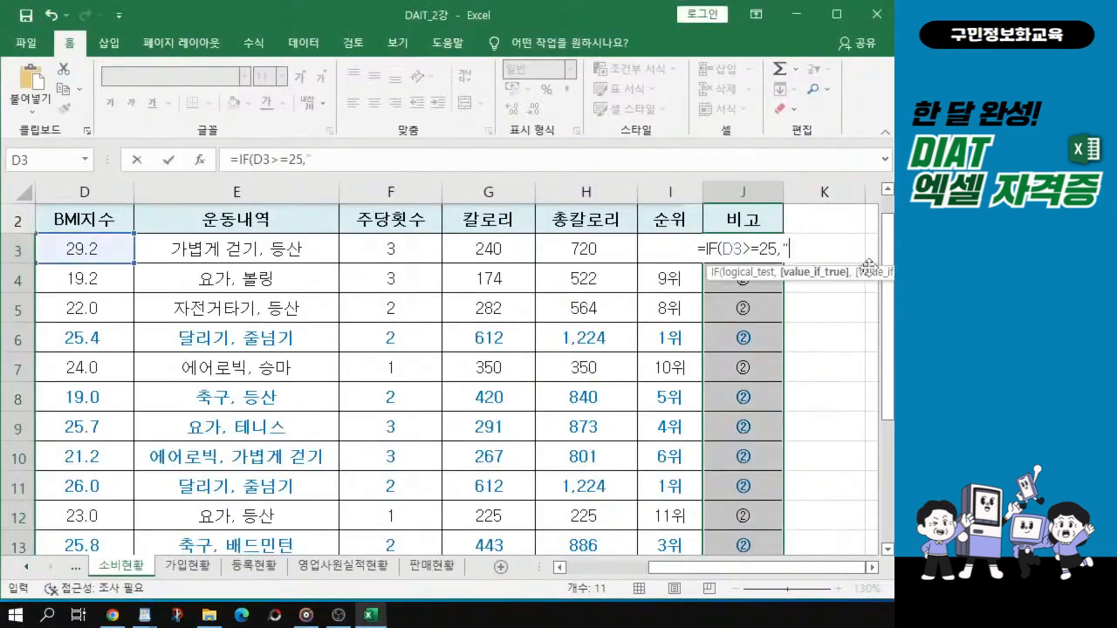
type("비만")
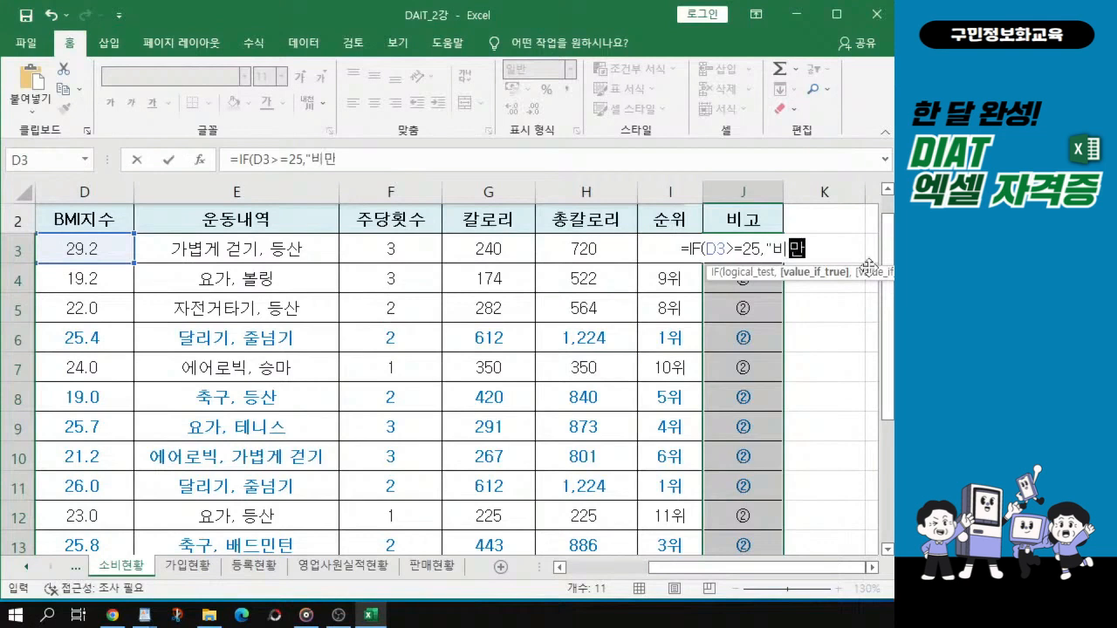
type("\",\"\"")
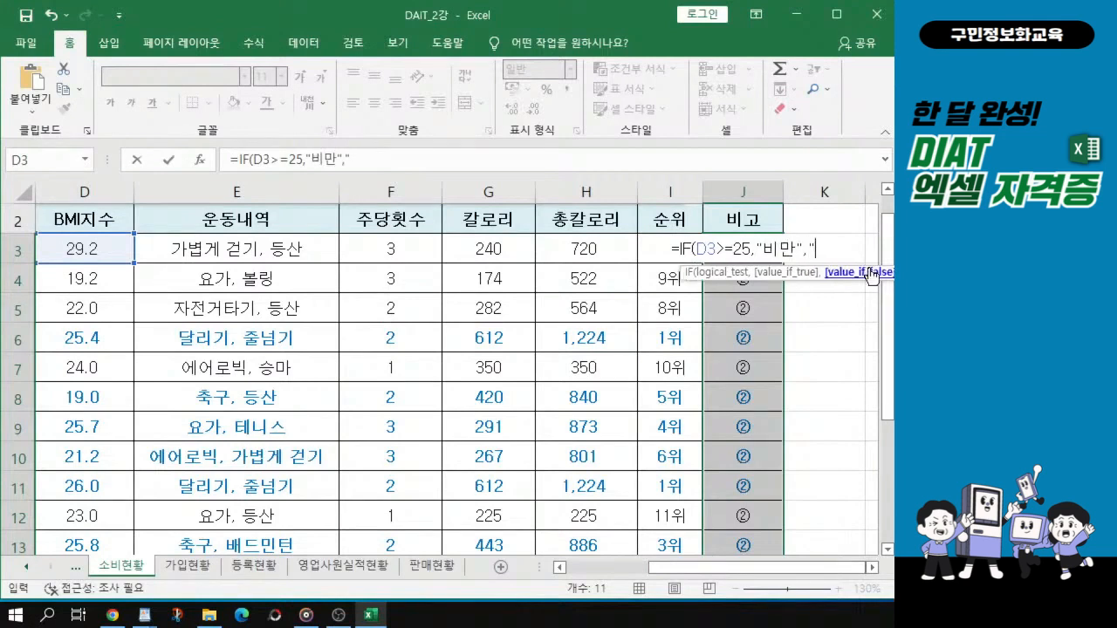
type(")")
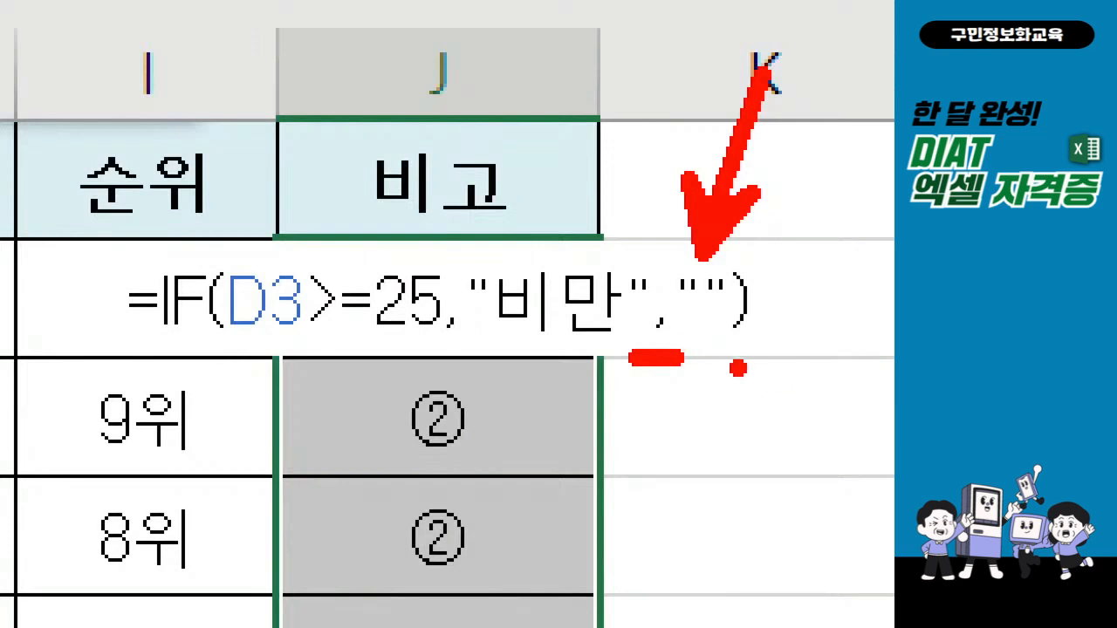
left_click_drag(731, 358, 759, 361)
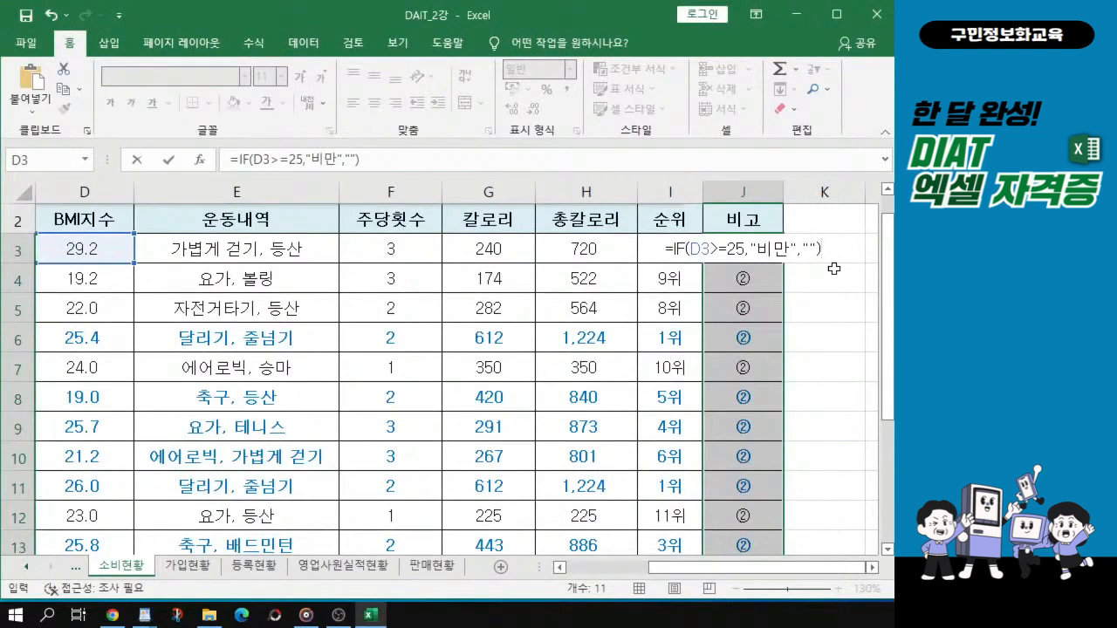
key("ctrl+Return")
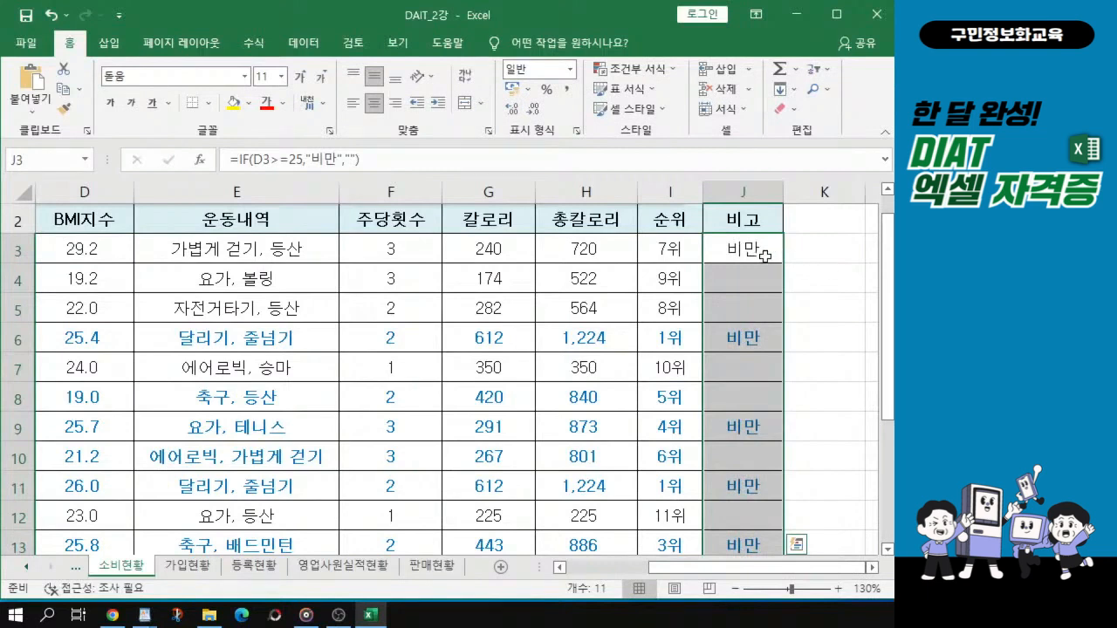
key("ctrl+q")
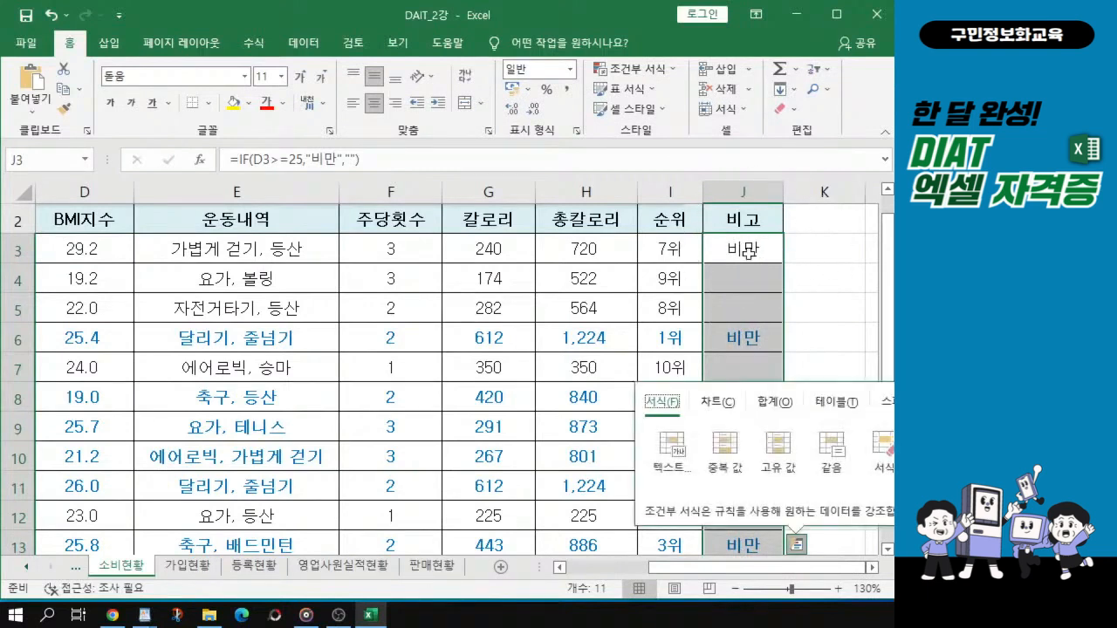
key("Escape")
scroll(742, 425, "down", 1)
scroll(742, 425, "up", 1)
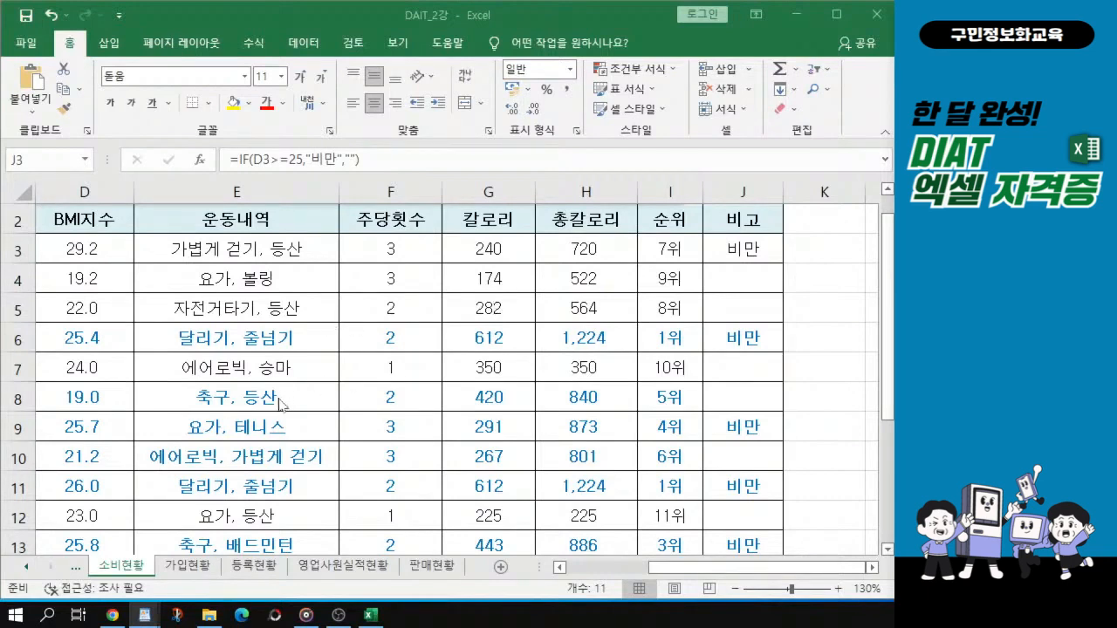
Examine summary rows 14 to 16 and select the result cell for the BMI지수 average of 성별 '남', E14
scroll(281, 403, "down", 1)
scroll(281, 403, "down", 1)
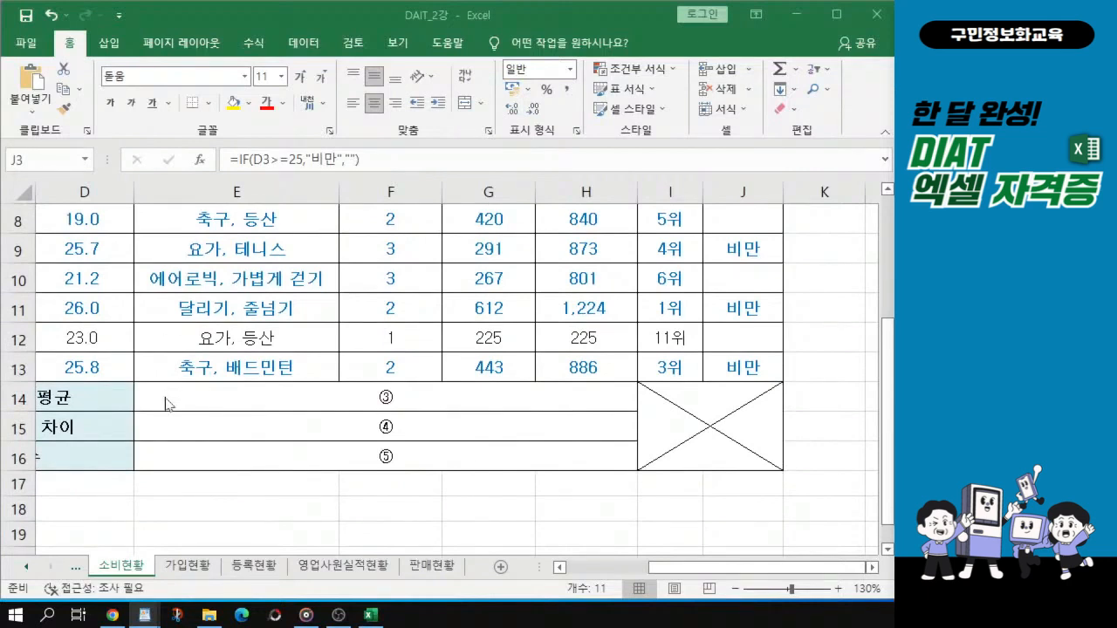
key("ctrl+shift+Down")
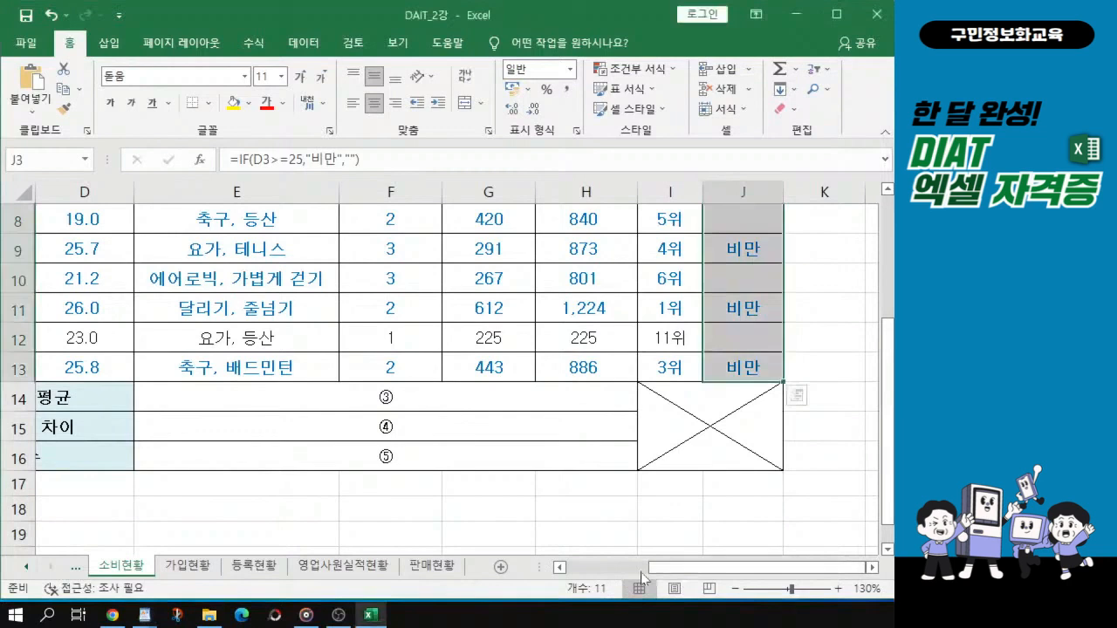
left_click_drag(651, 569, 583, 576)
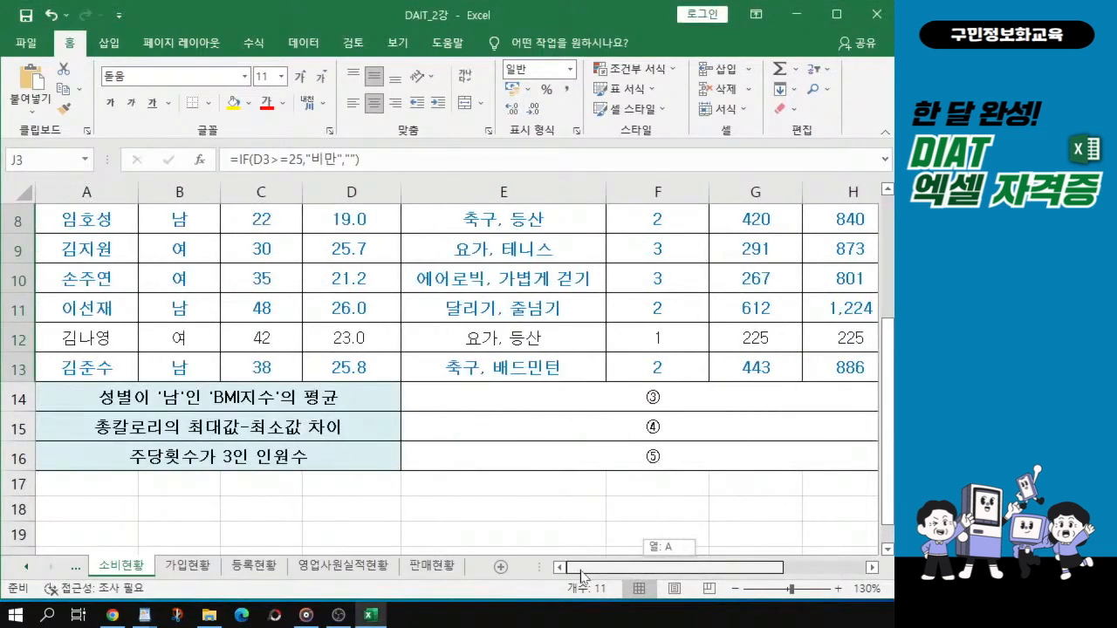
left_click_drag(581, 575, 581, 575)
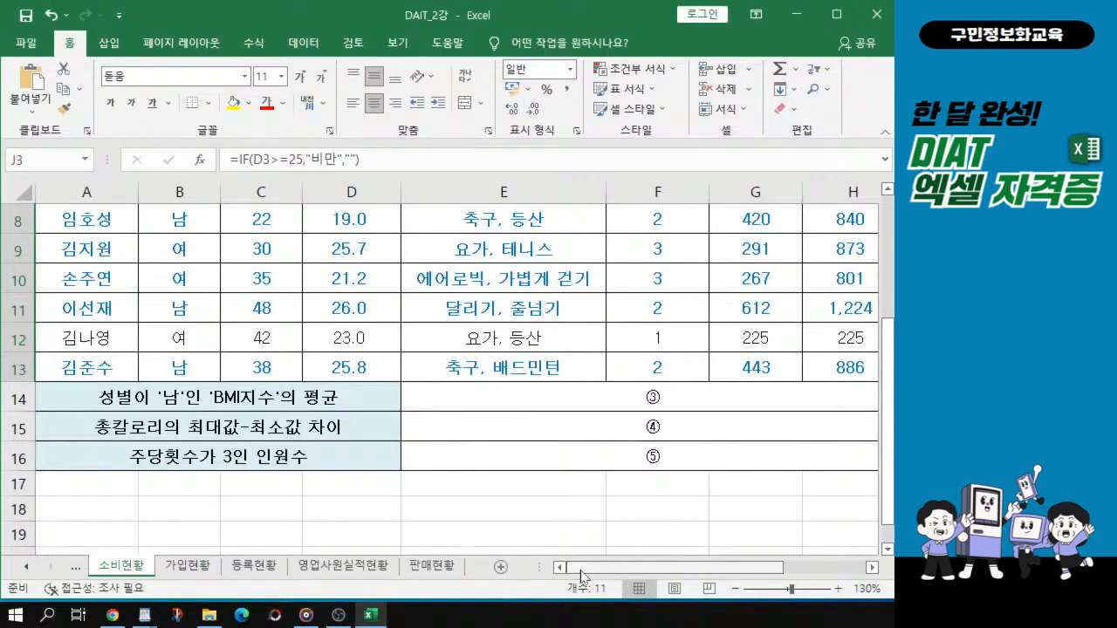
key("alt+Tab")
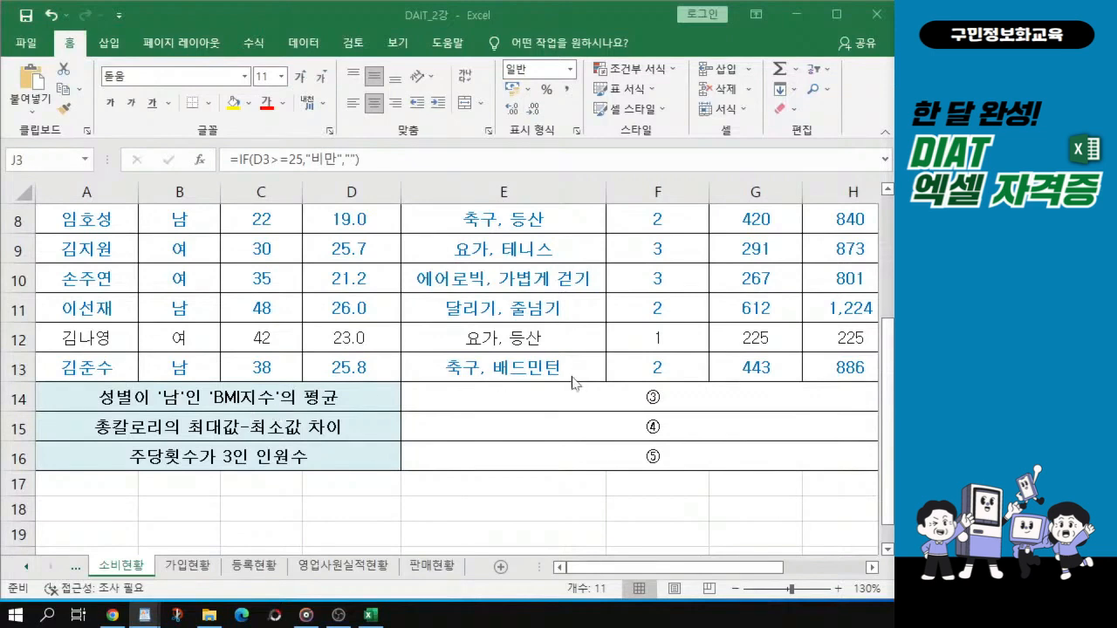
left_click(549, 401)
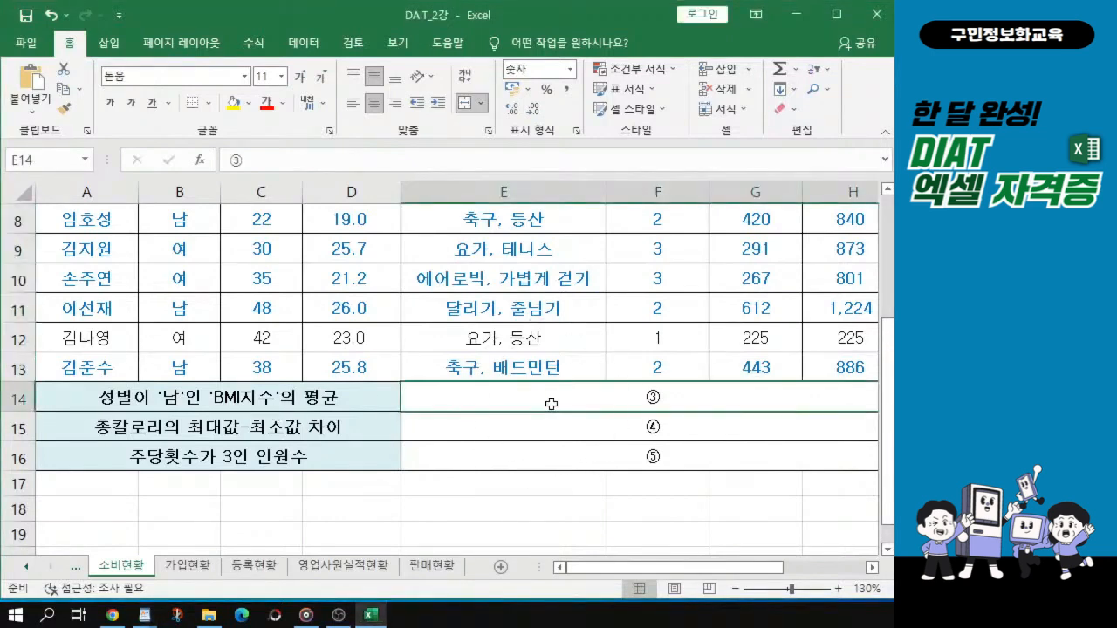
key("ctrl")
key("ctrl")
key("ctrl")
key("ctrl")
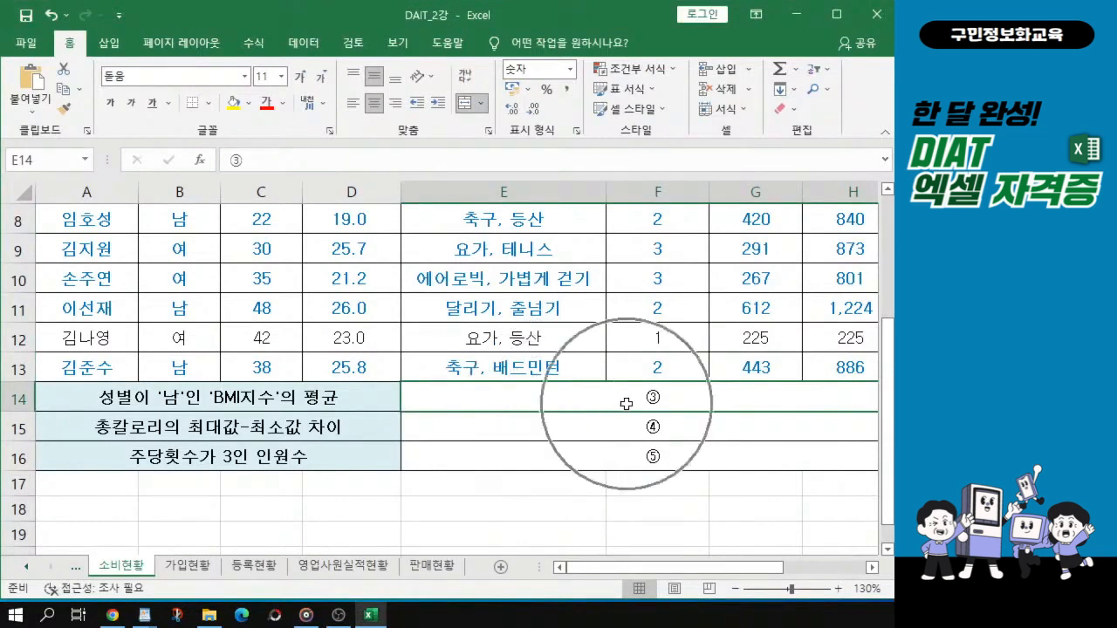
key("ctrl")
key("ctrl")
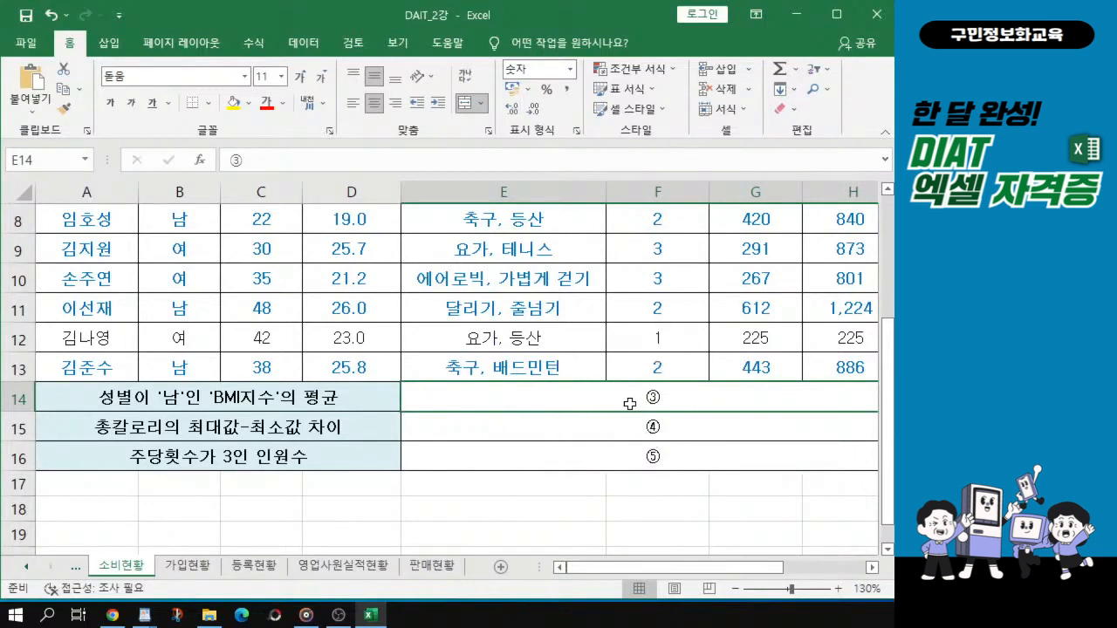
key("ctrl")
key("ctrl")
Begin a DAVERAGE formula in E14 for the average BMI지수 of 성별 '남'
scroll(635, 400, "up", 1)
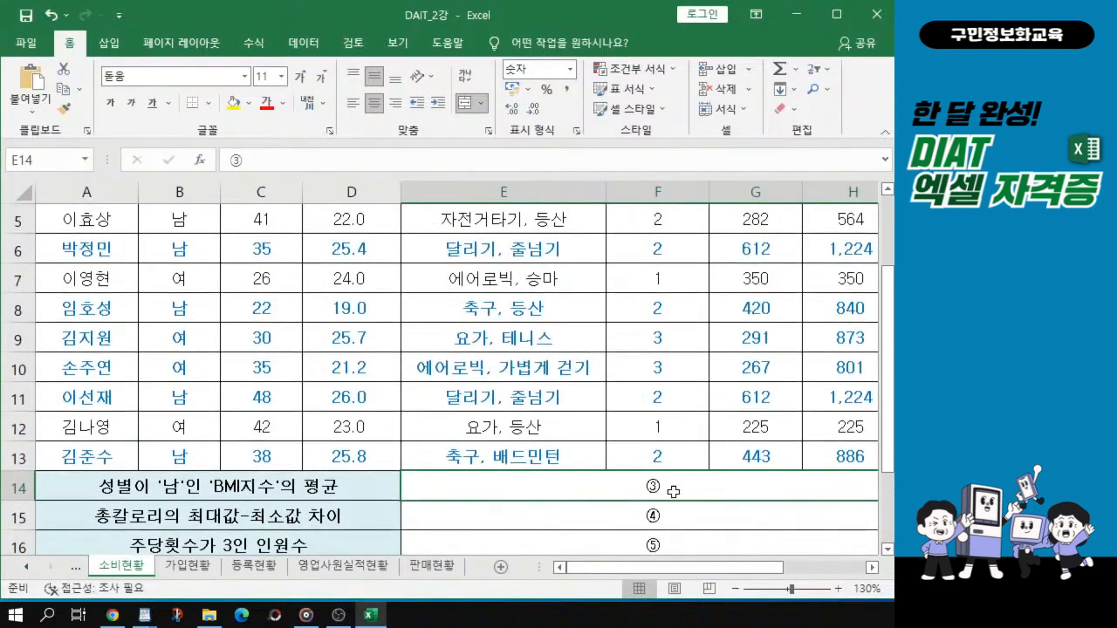
scroll(673, 491, "up", 1)
scroll(698, 475, "down", 1, "ctrl")
scroll(701, 470, "up", 2)
scroll(701, 467, "down", 1)
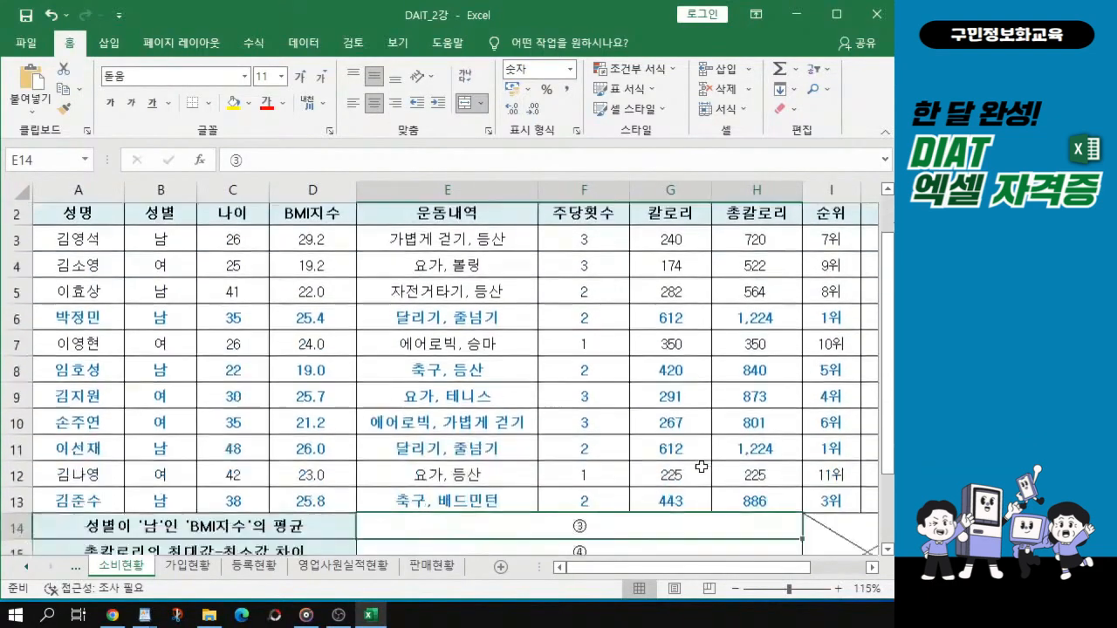
scroll(701, 466, "down", 1)
left_click_drag(889, 429, 889, 397)
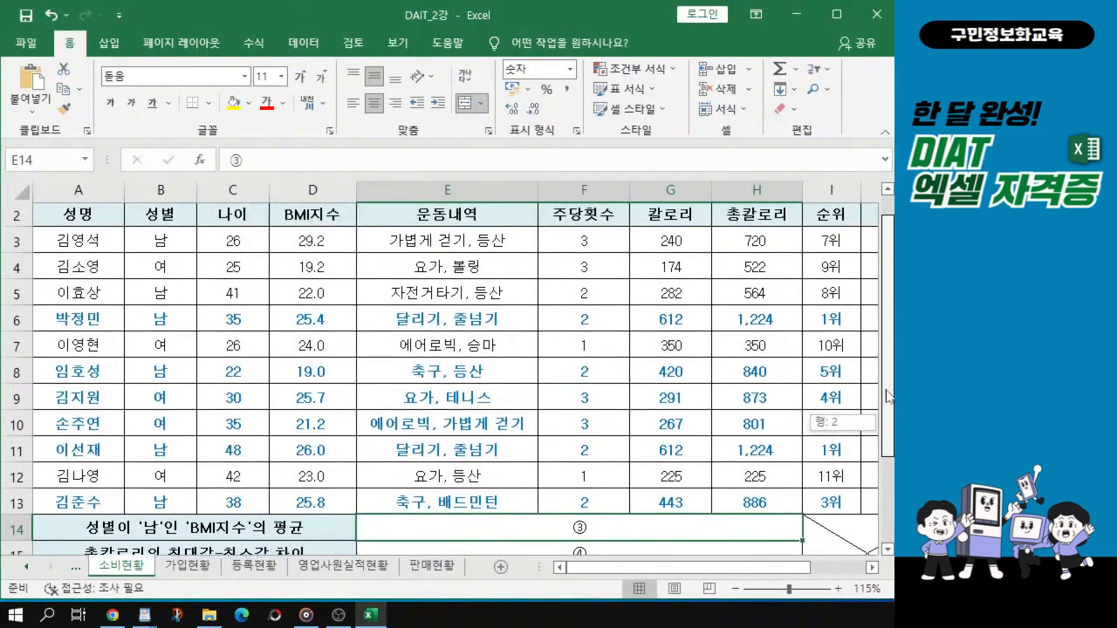
type("=")
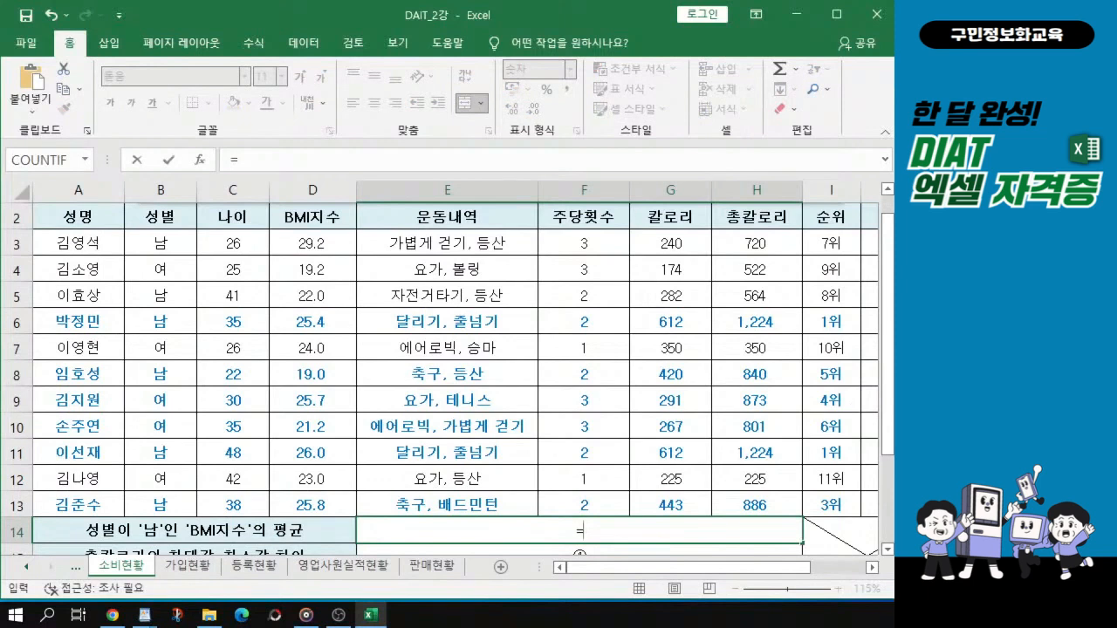
type("d")
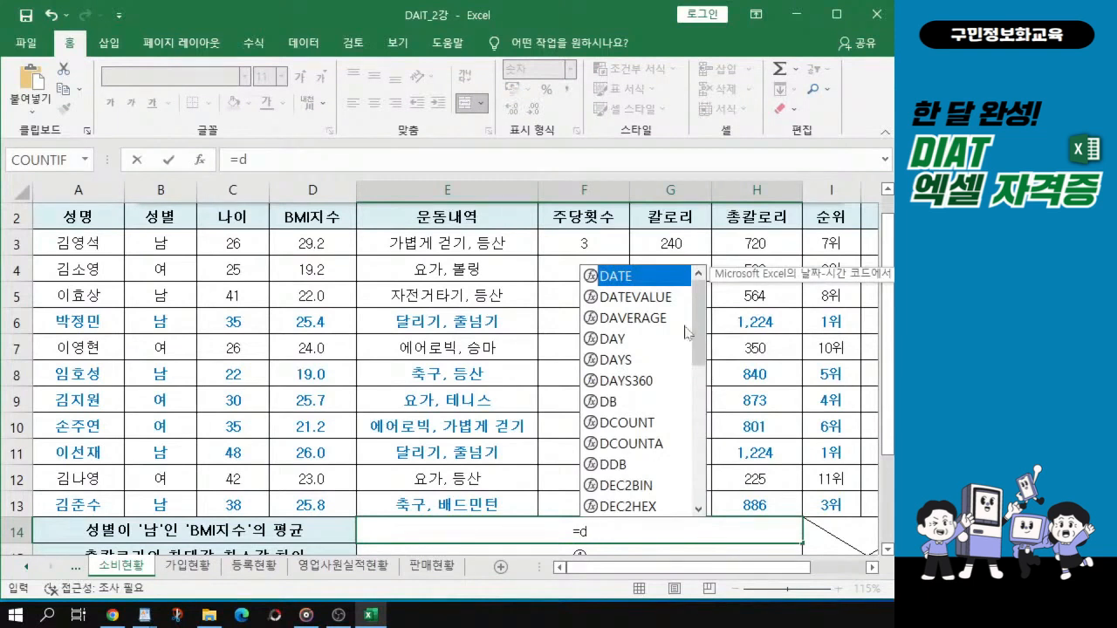
left_click(647, 321)
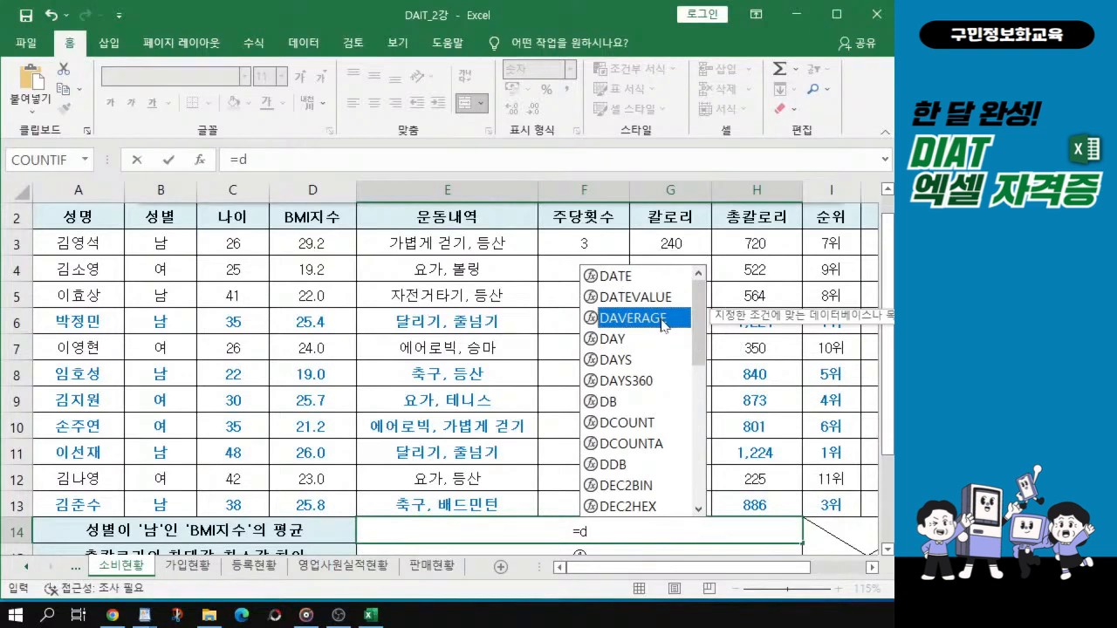
double_click(662, 324)
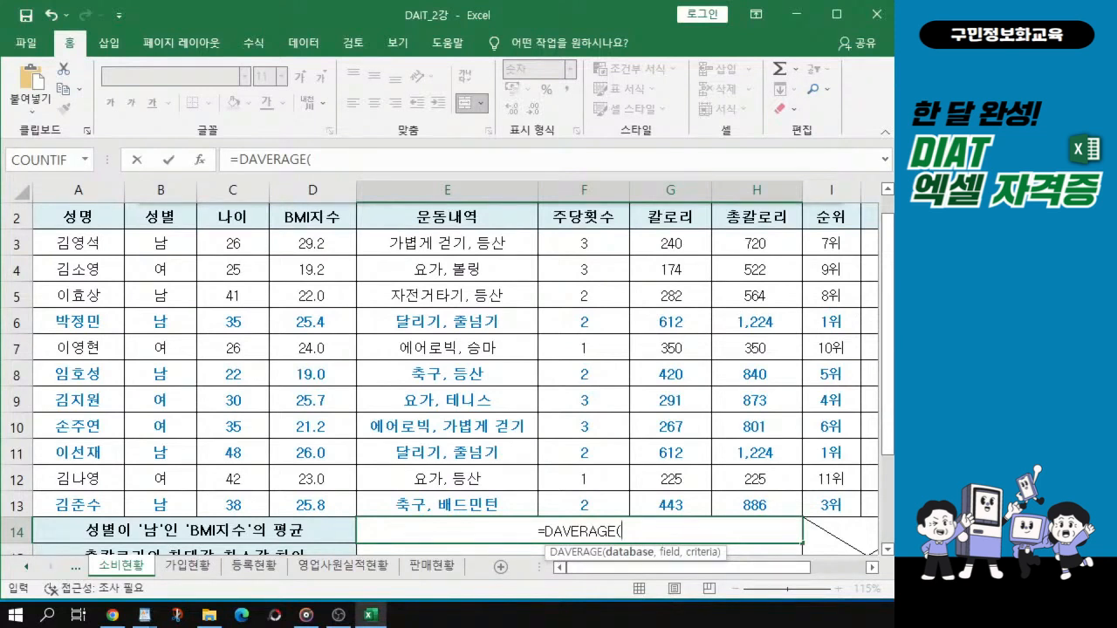
Set the DAVERAGE database argument to the whole table including its header row, A2:J13, and move on to the field argument
left_click(68, 220)
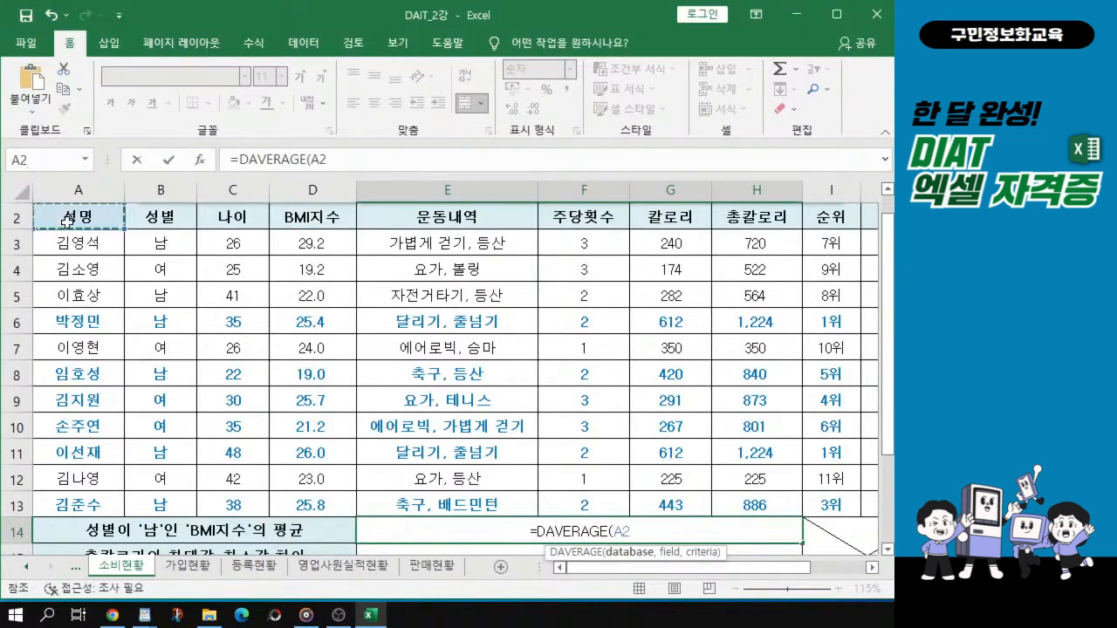
left_click_drag(67, 220, 812, 506)
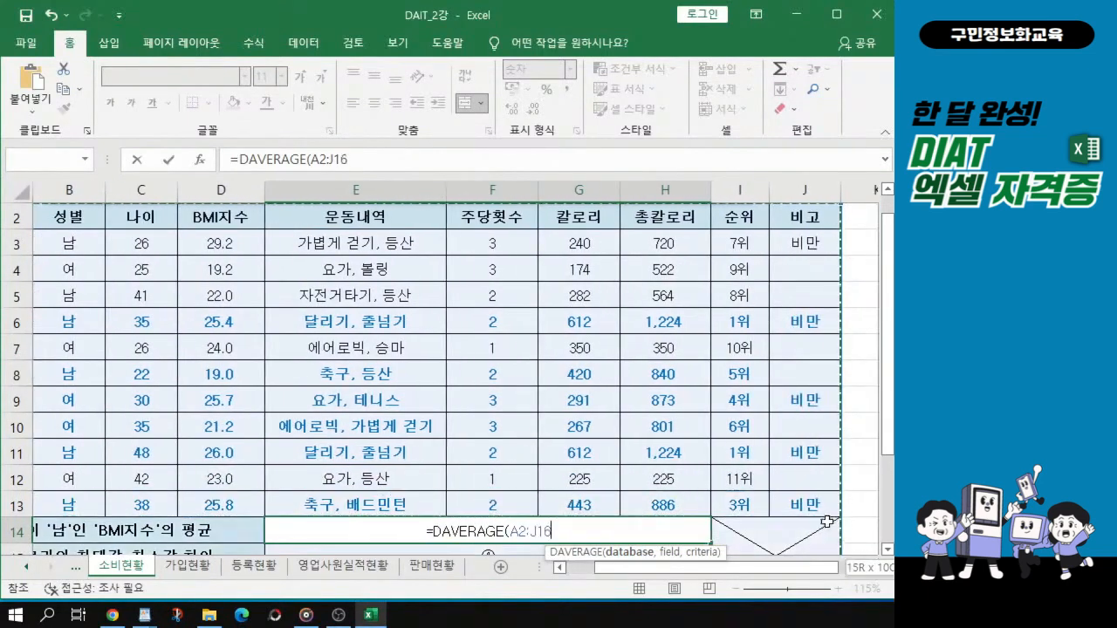
left_click_drag(395, 377, 810, 504)
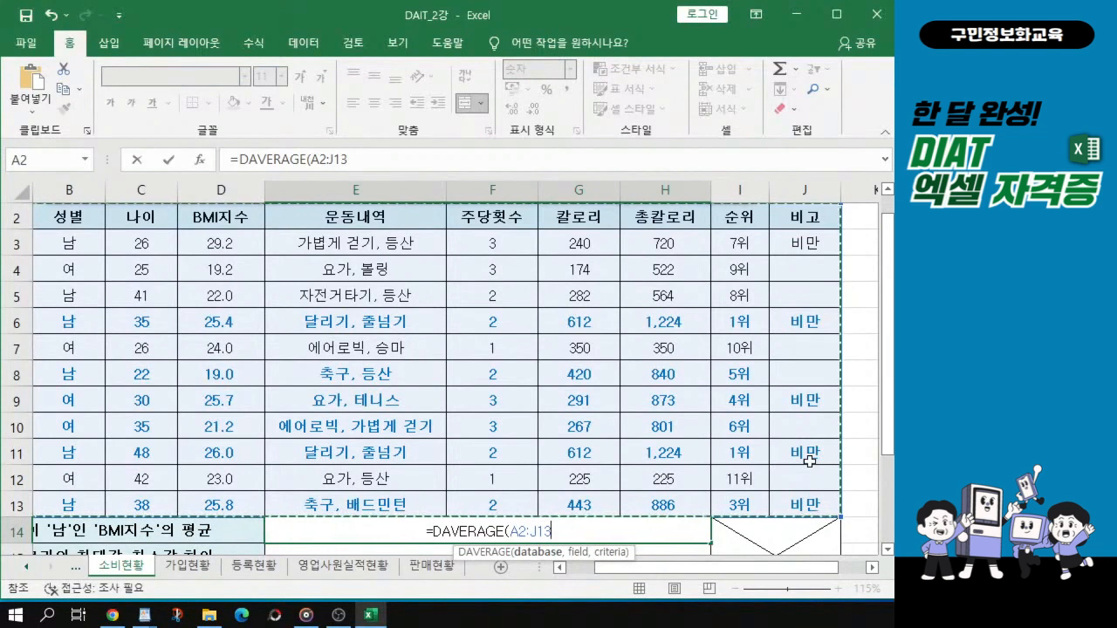
type(",")
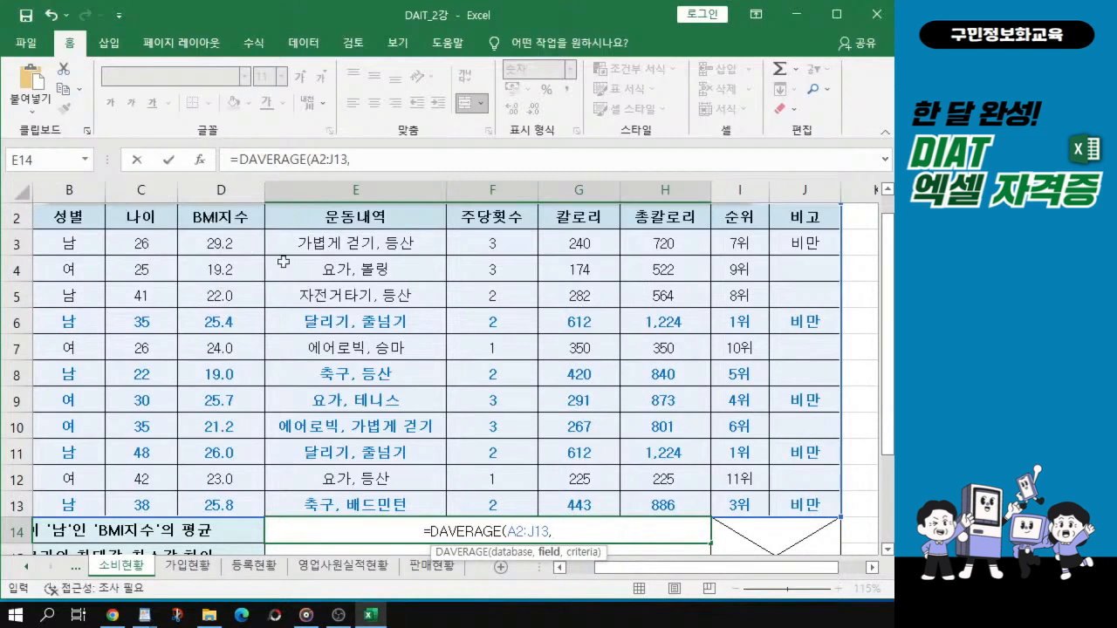
Set the DAVERAGE field argument to 4, the BMI지수 column, and move on to the criteria argument
left_click_drag(669, 583, 634, 577)
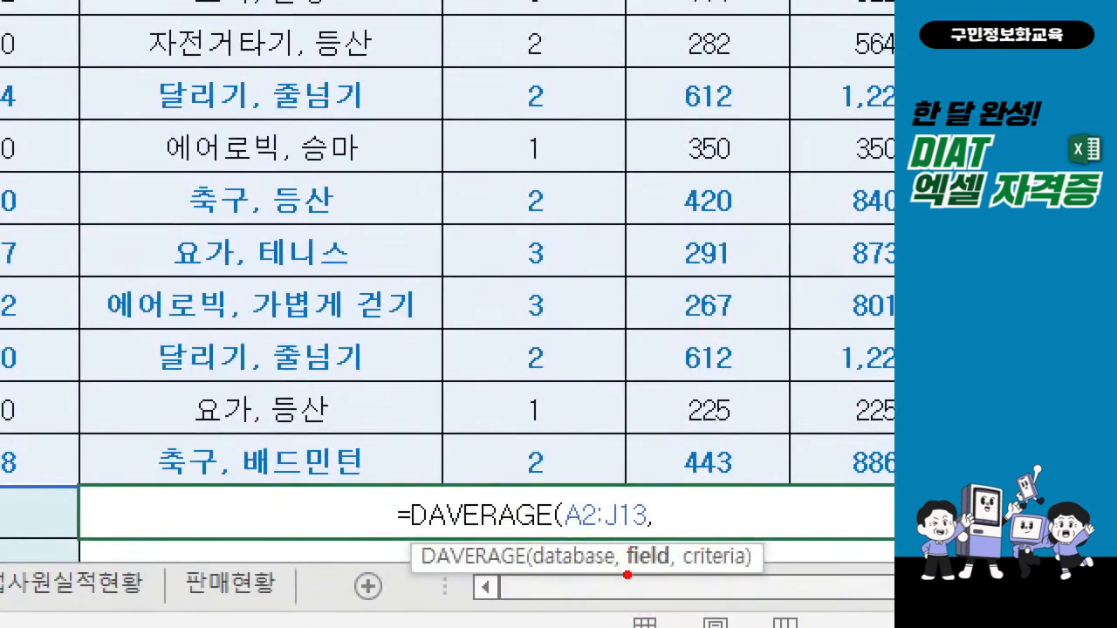
left_click_drag(638, 574, 677, 577)
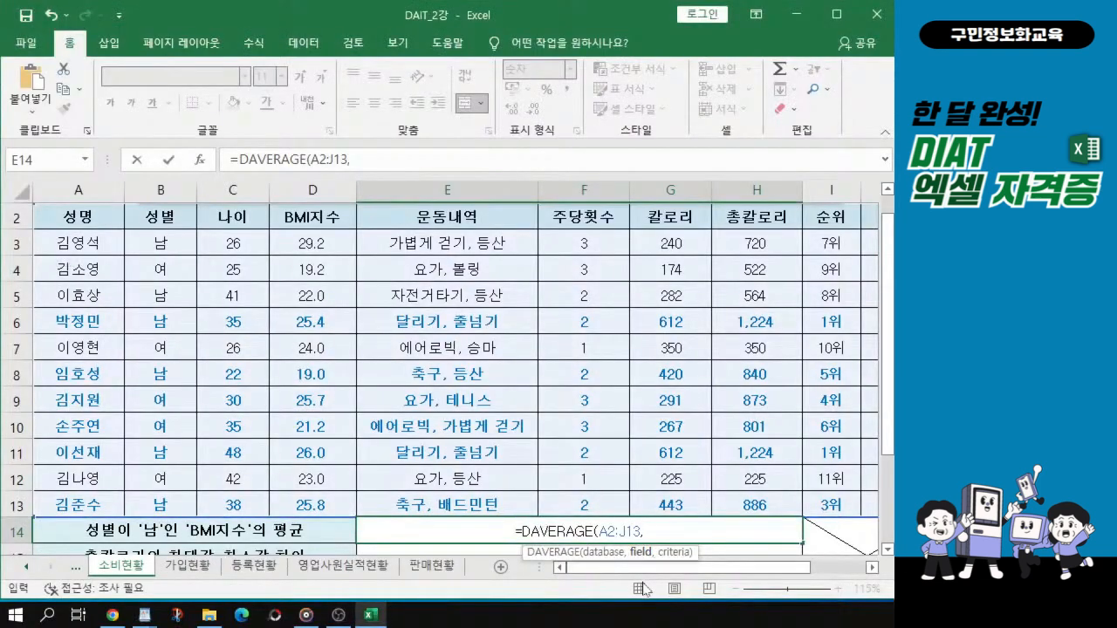
key("ctrl")
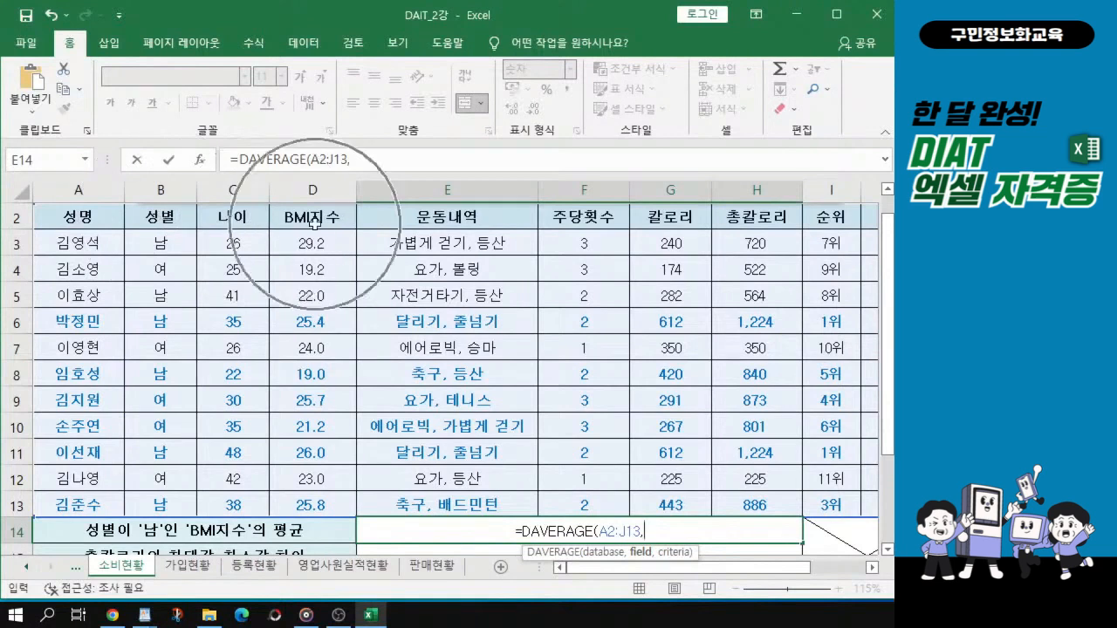
type("4")
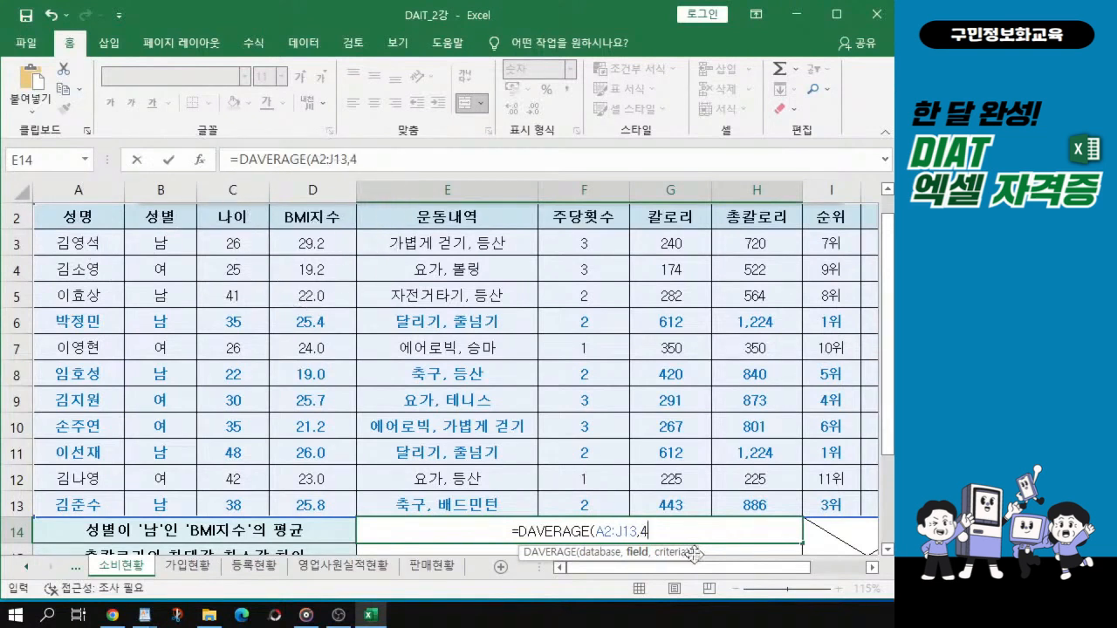
type(",")
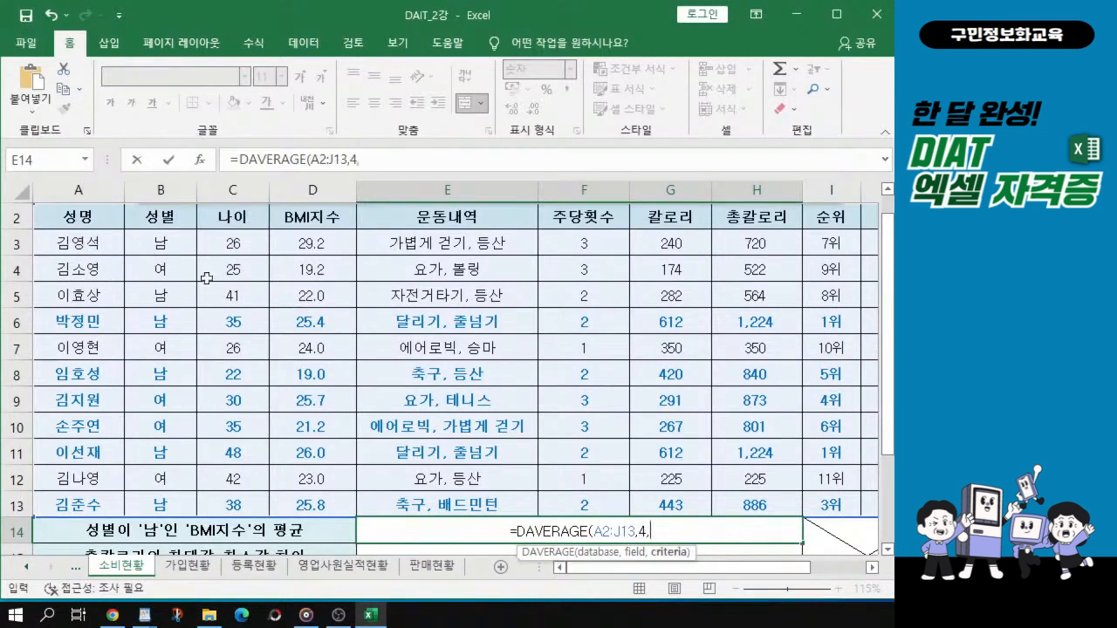
Use the 성별 header and its '남' cell, B2:B3, as the criteria, enter the DAVERAGE formula and check the result in E14
key("ctrl")
key("ctrl")
key("ctrl")
key("ctrl")
left_click(170, 218)
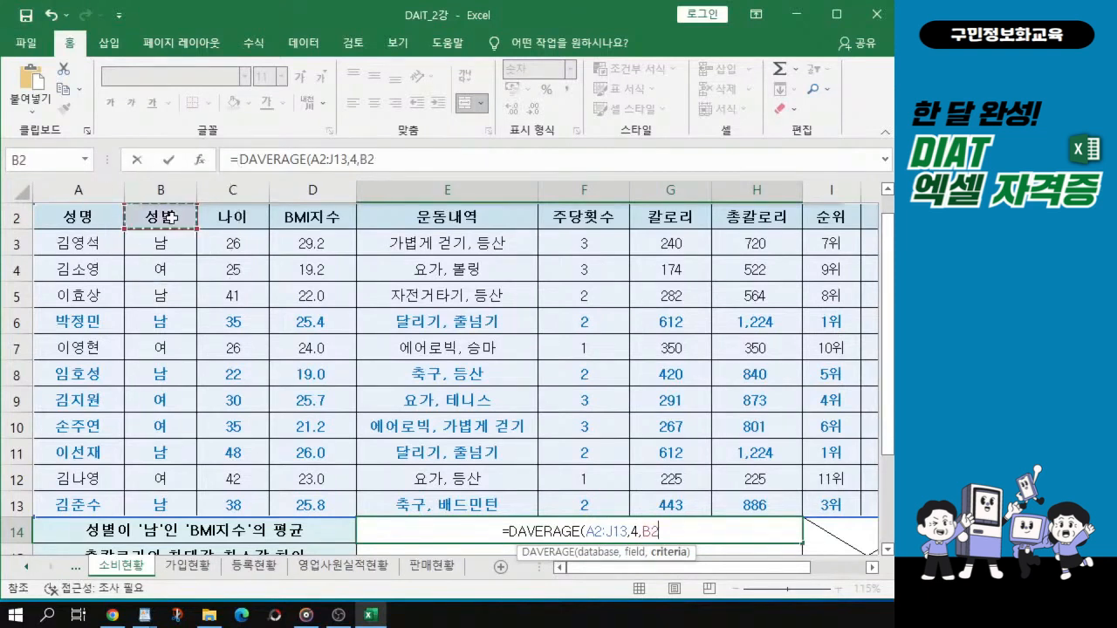
left_click_drag(170, 217, 171, 238)
type(")")
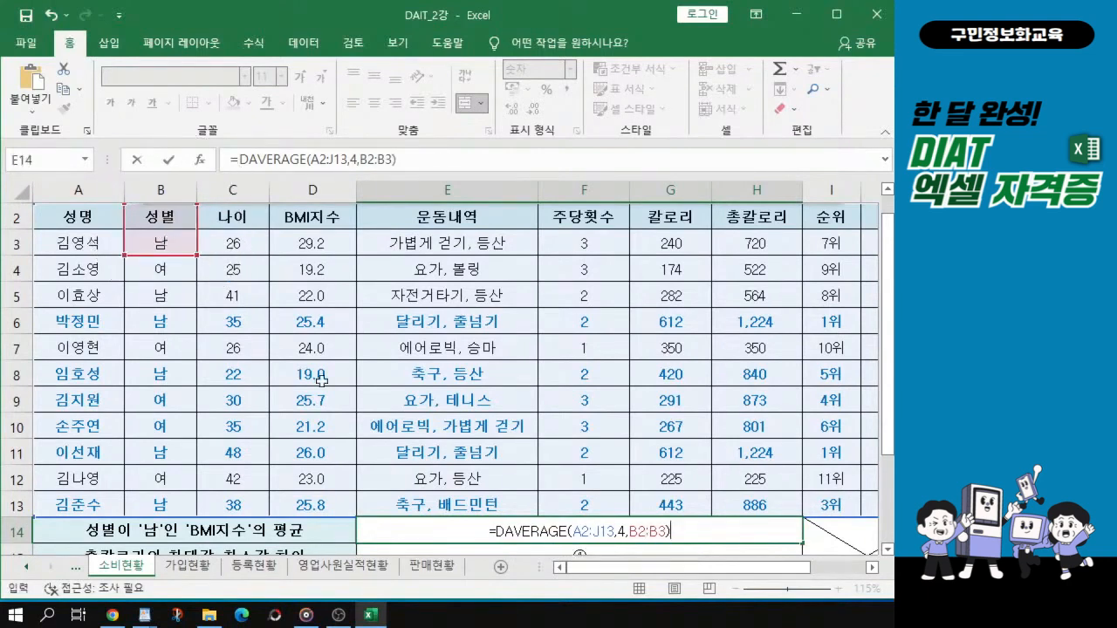
scroll(655, 480, "down", 1)
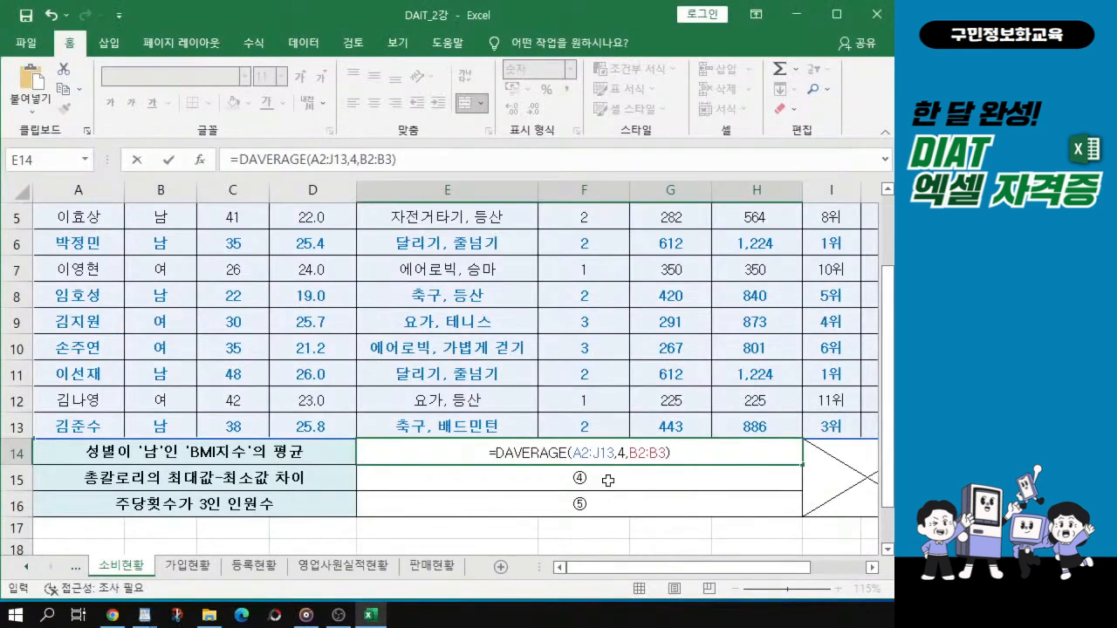
key("Return")
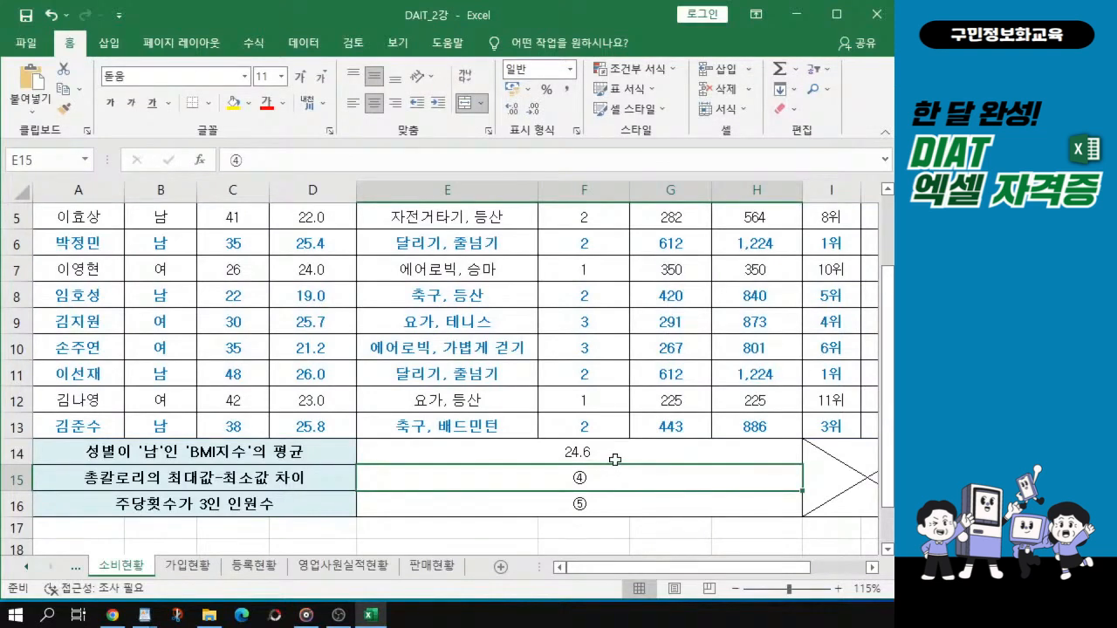
left_click(615, 460)
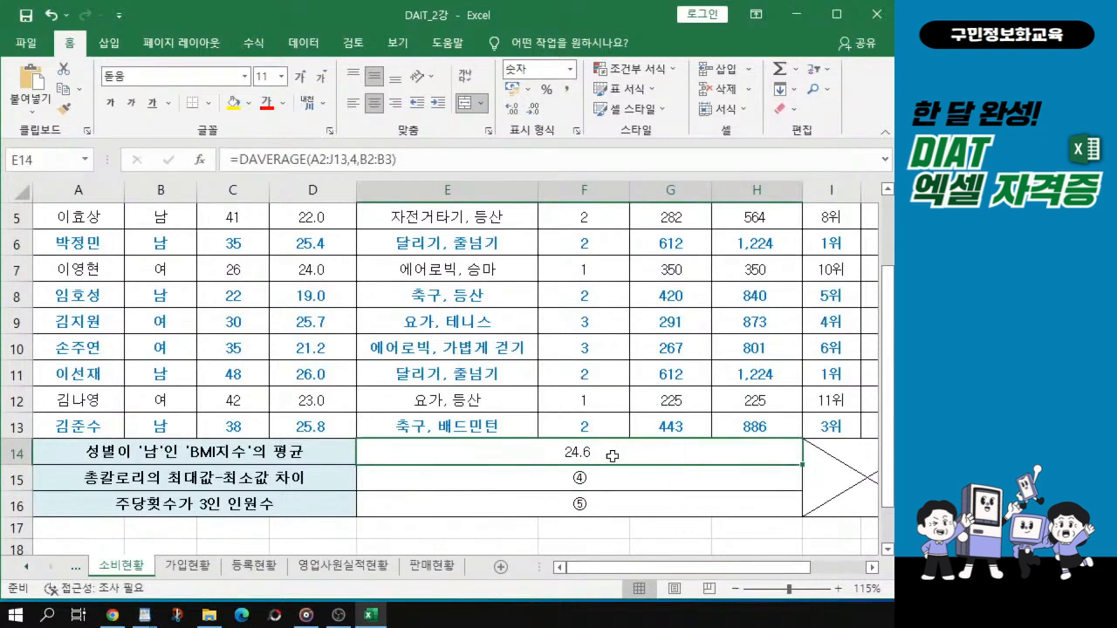
Begin a formula in E15 with the MAX function for the difference between the largest and smallest 총칼로리
left_click(611, 479)
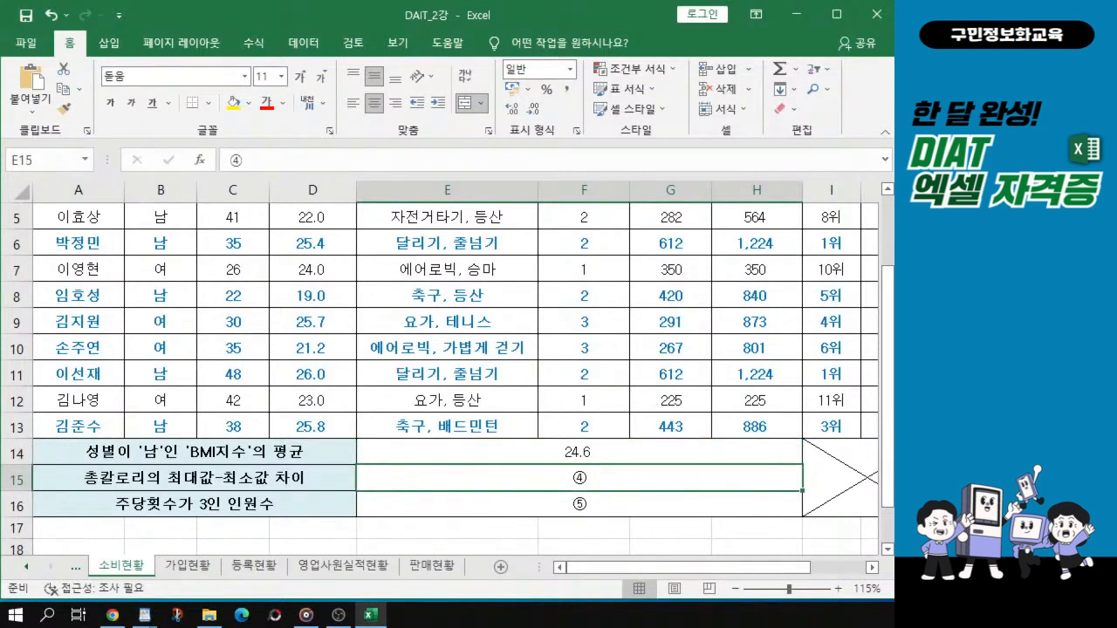
key("alt+Tab")
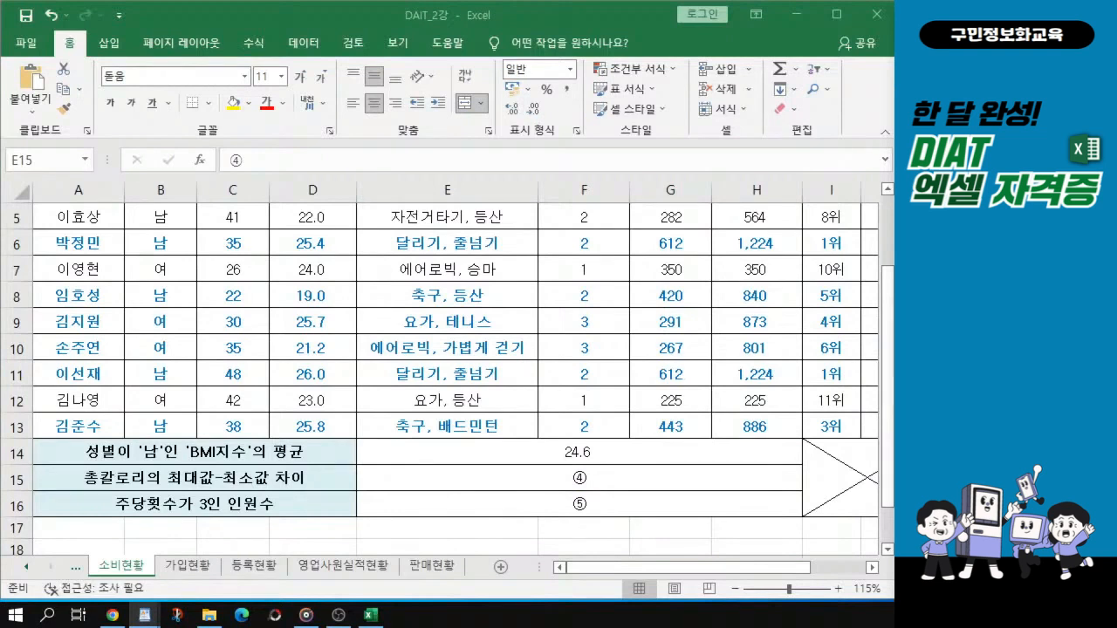
left_click(466, 476)
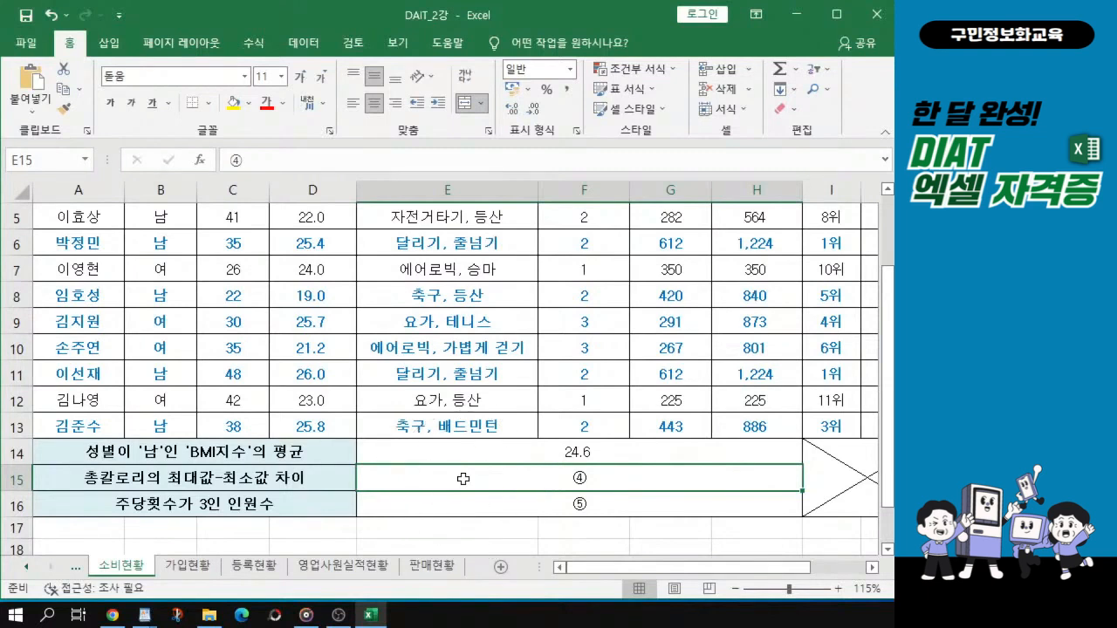
type("=")
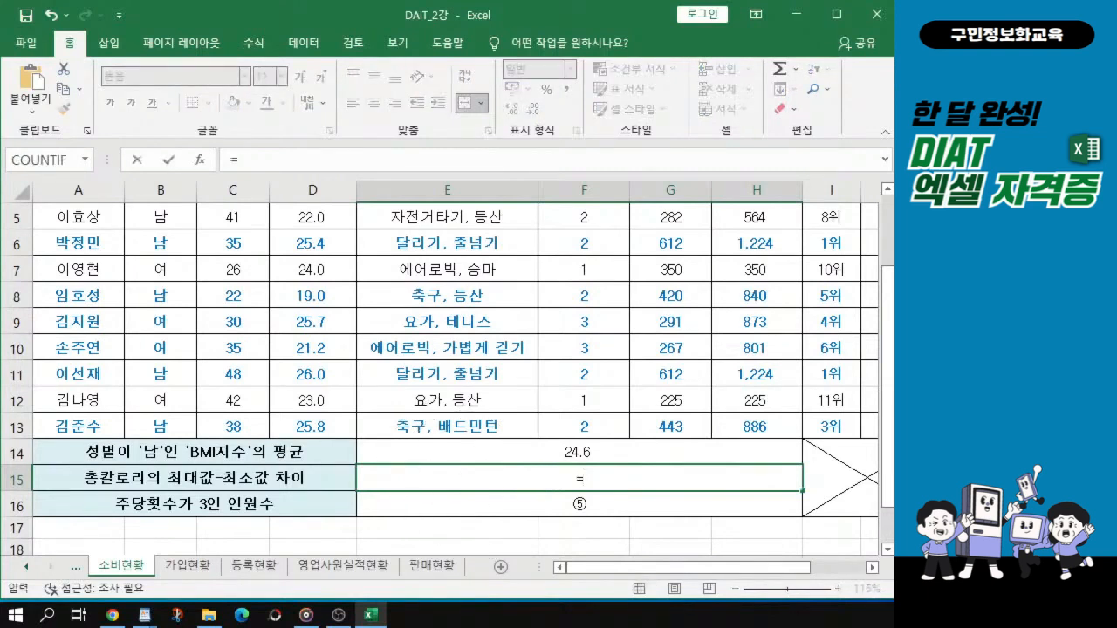
left_click_drag(665, 568, 733, 558)
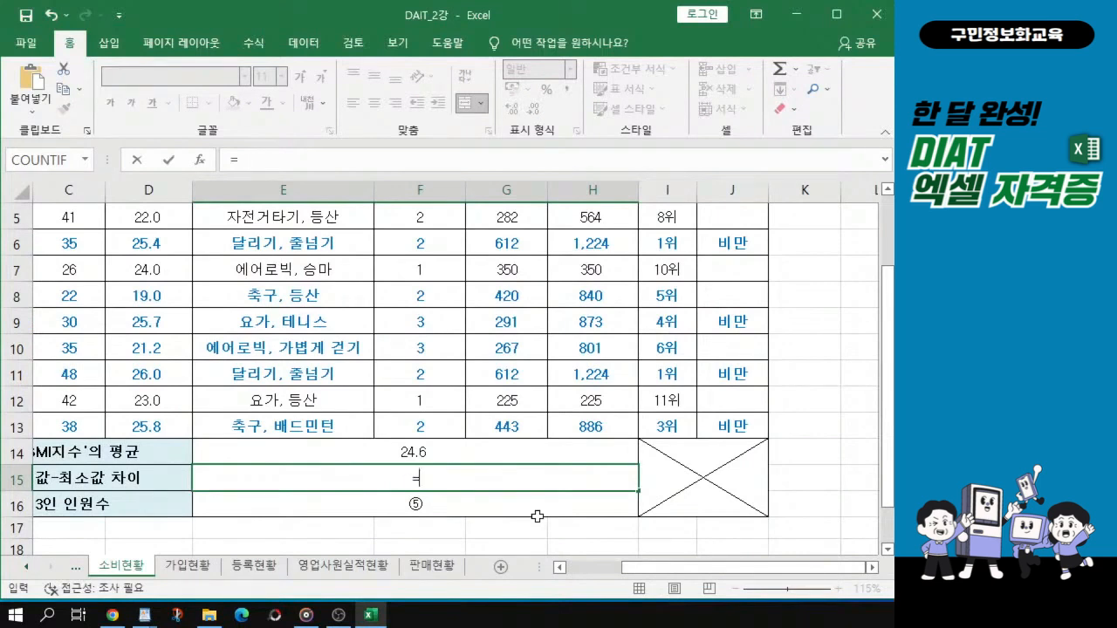
type("m")
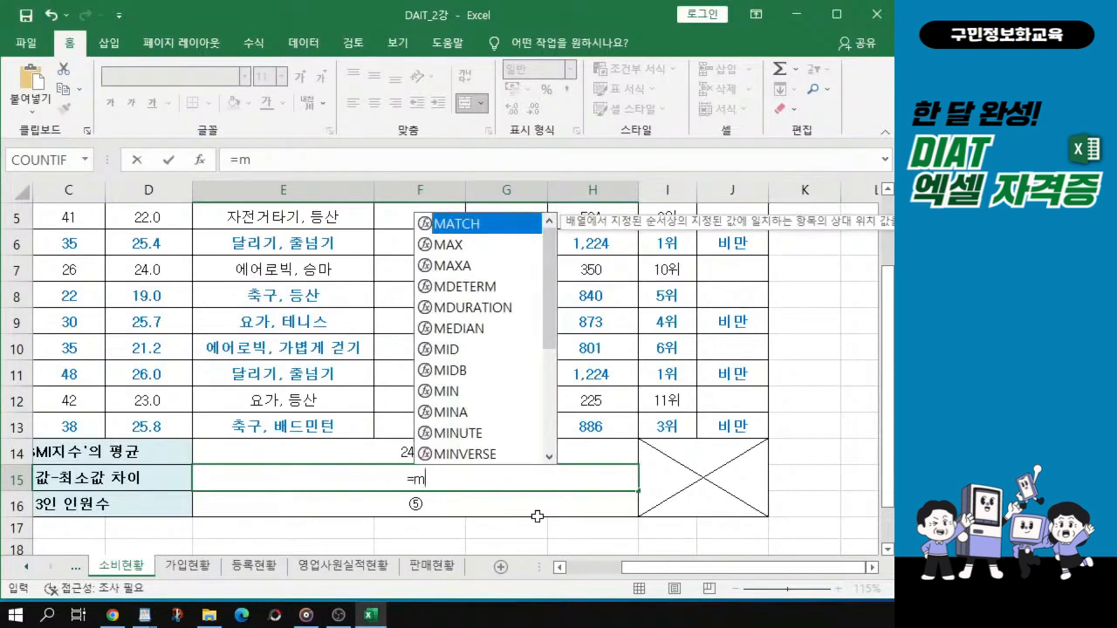
left_click(459, 251)
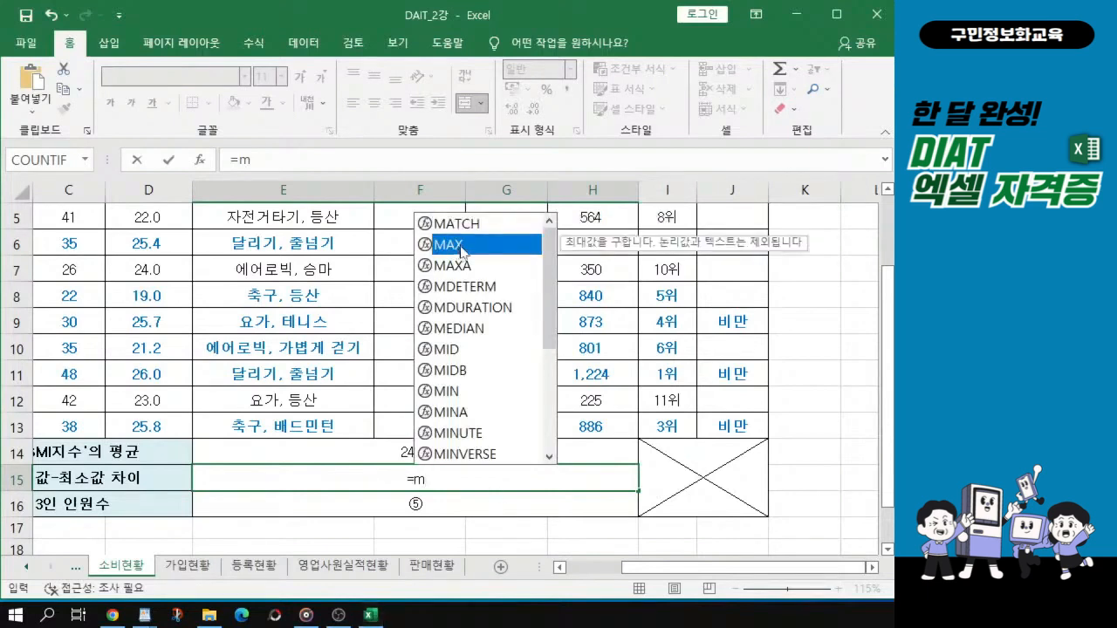
left_click(461, 251)
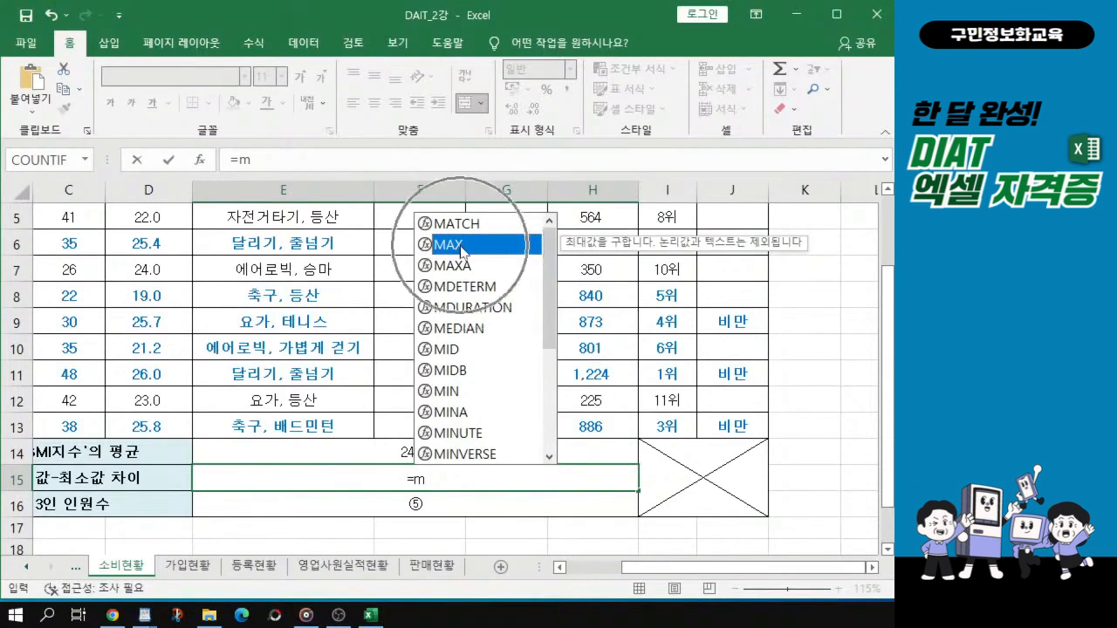
left_click(460, 252)
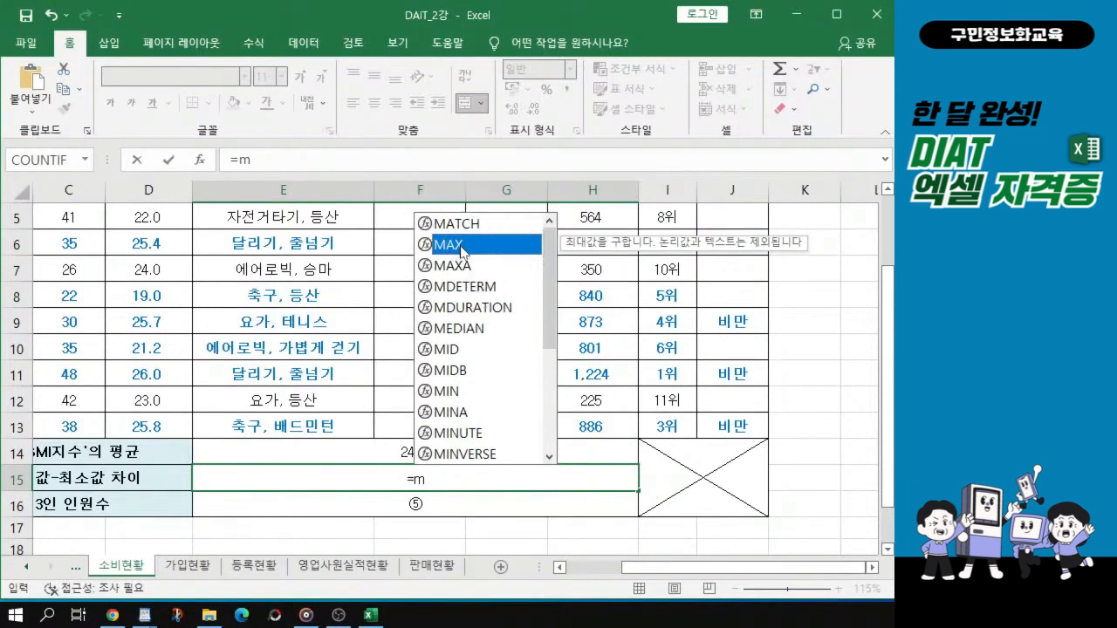
left_click(462, 252)
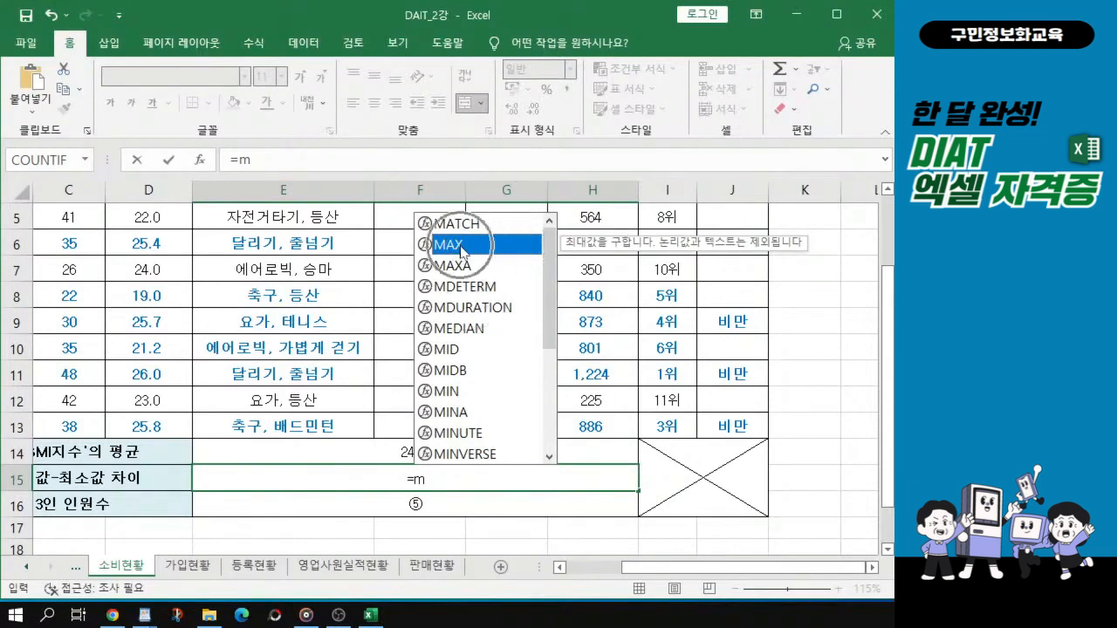
double_click(461, 251)
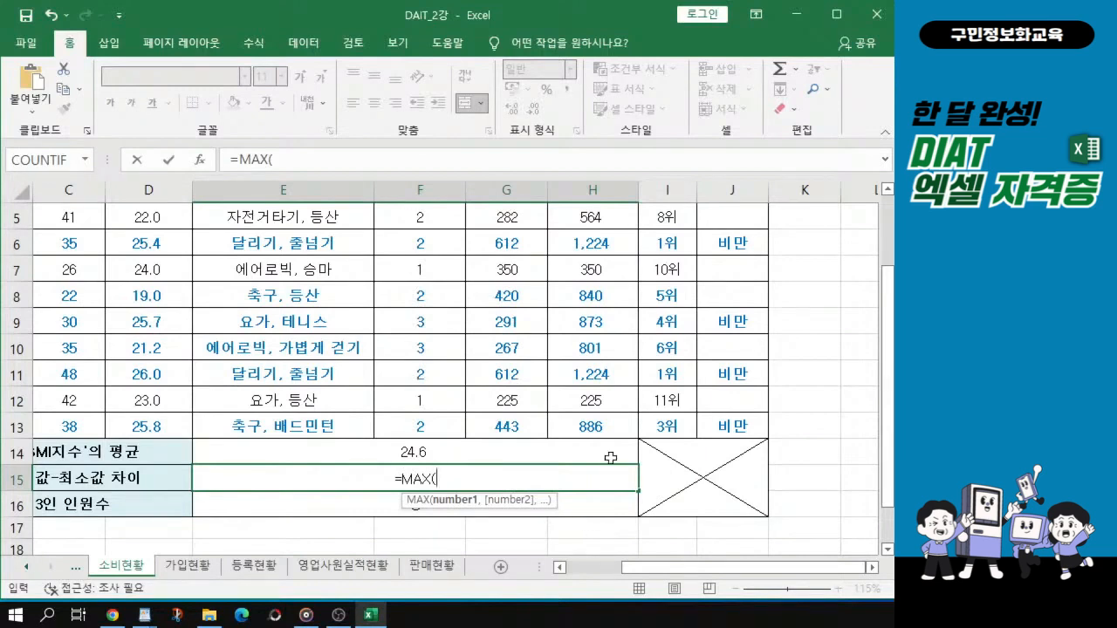
Use the 총칼로리 values H3:H13 as the MAX range and close the function's parenthesis
scroll(611, 459, "up", 1)
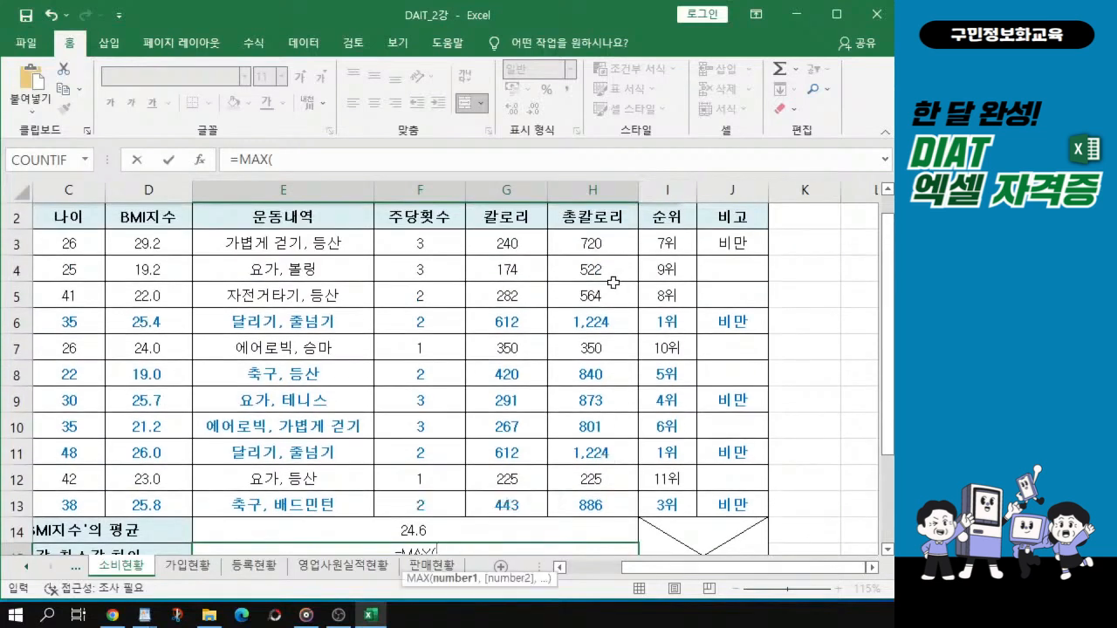
left_click(605, 249)
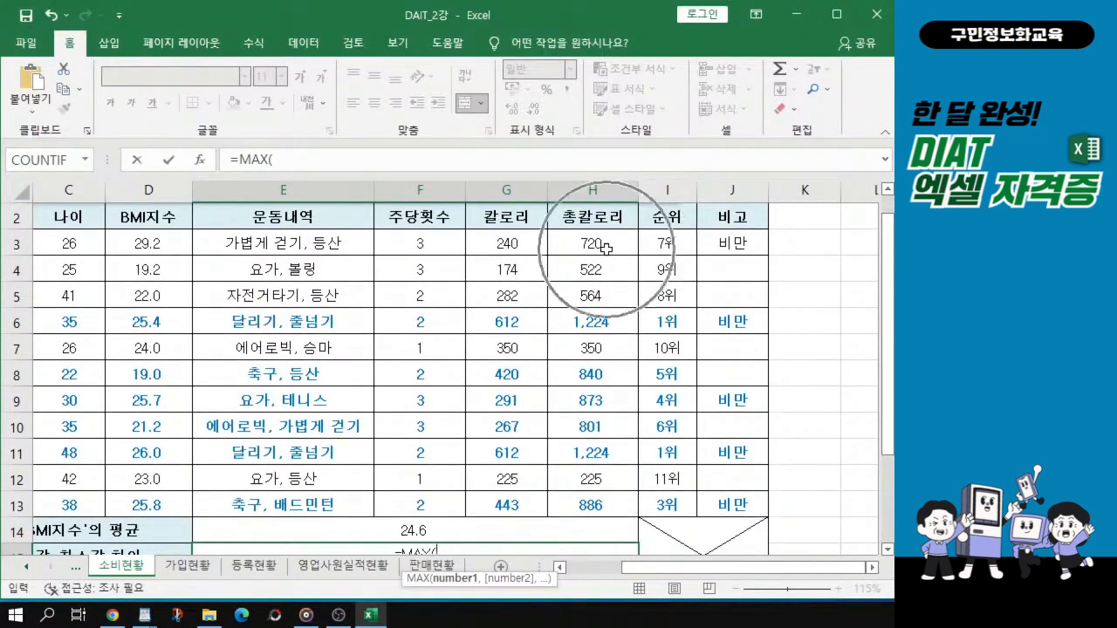
left_click_drag(605, 249, 605, 507)
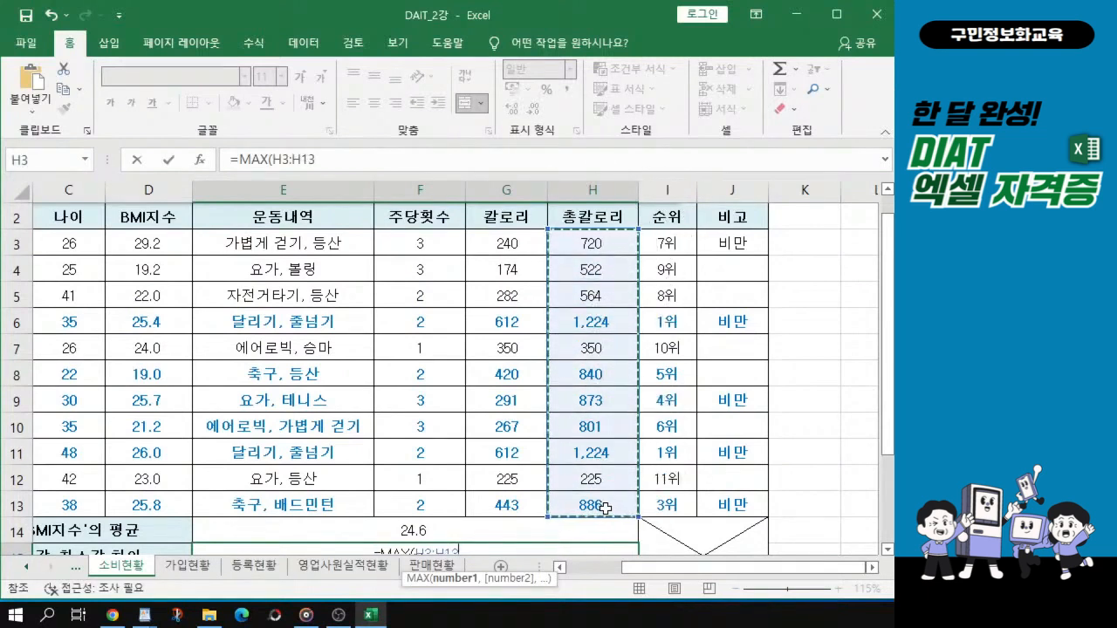
left_click(605, 247)
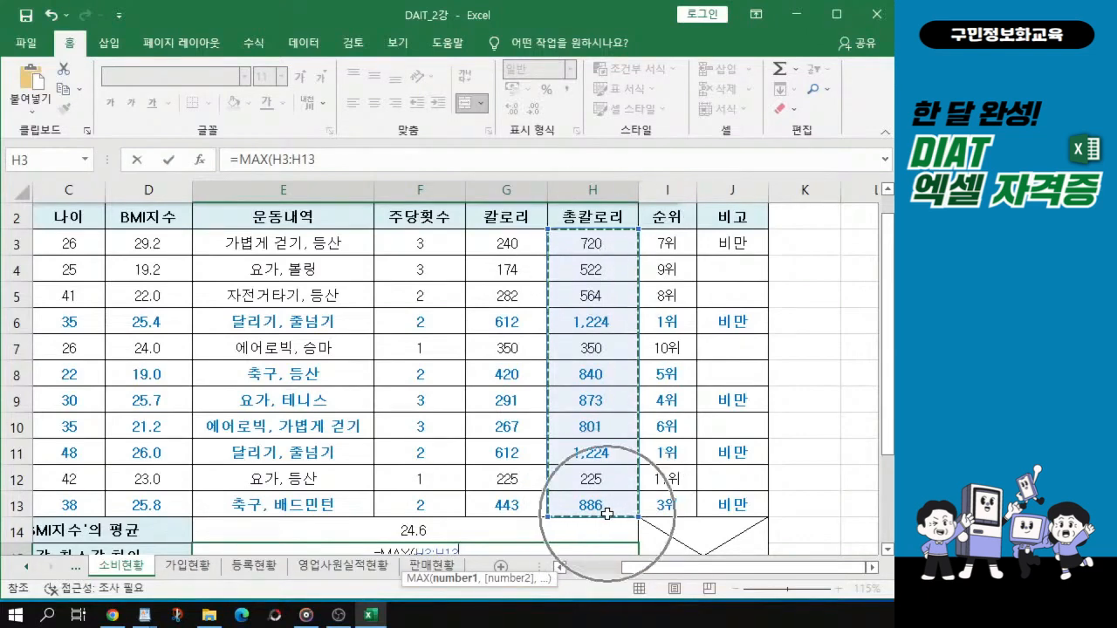
scroll(603, 512, "down", 1)
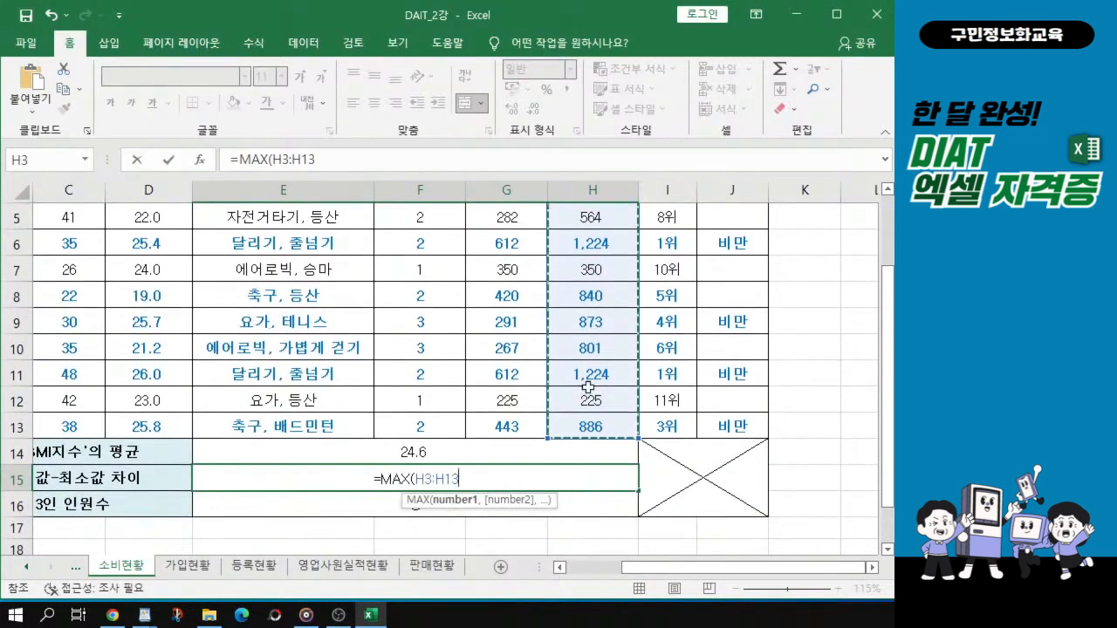
type(")")
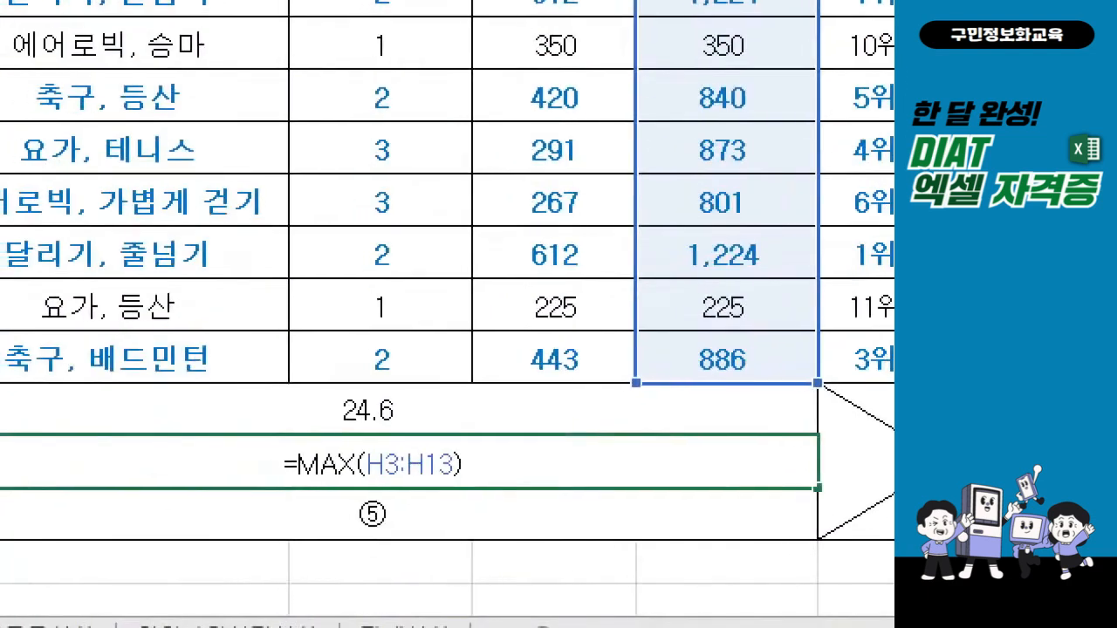
left_click(460, 494)
left_click_drag(370, 494, 453, 492)
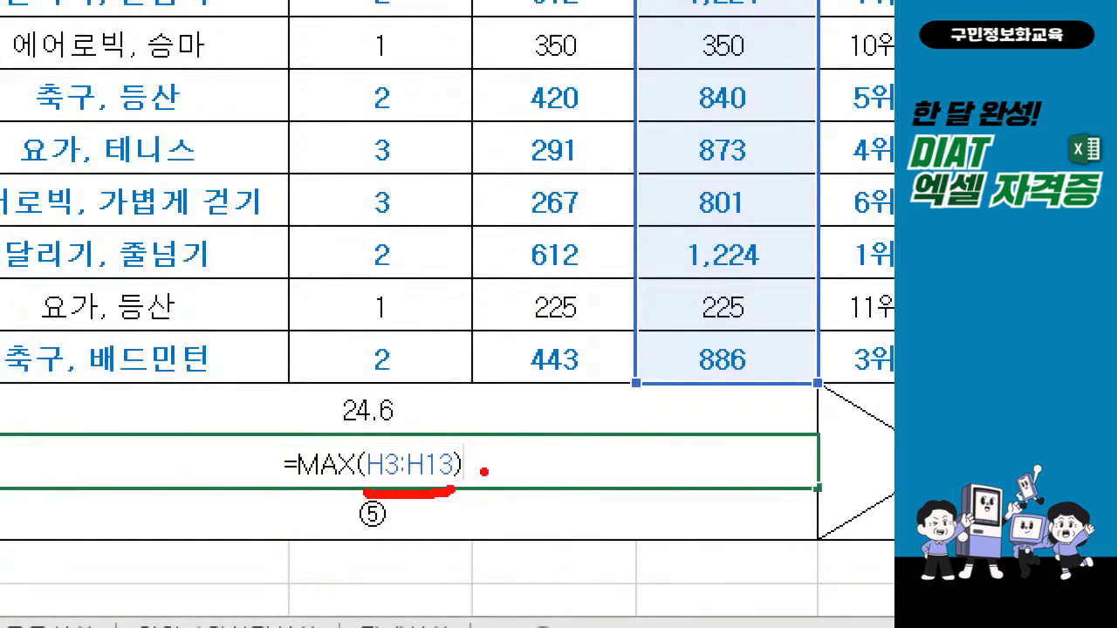
left_click_drag(481, 469, 501, 468)
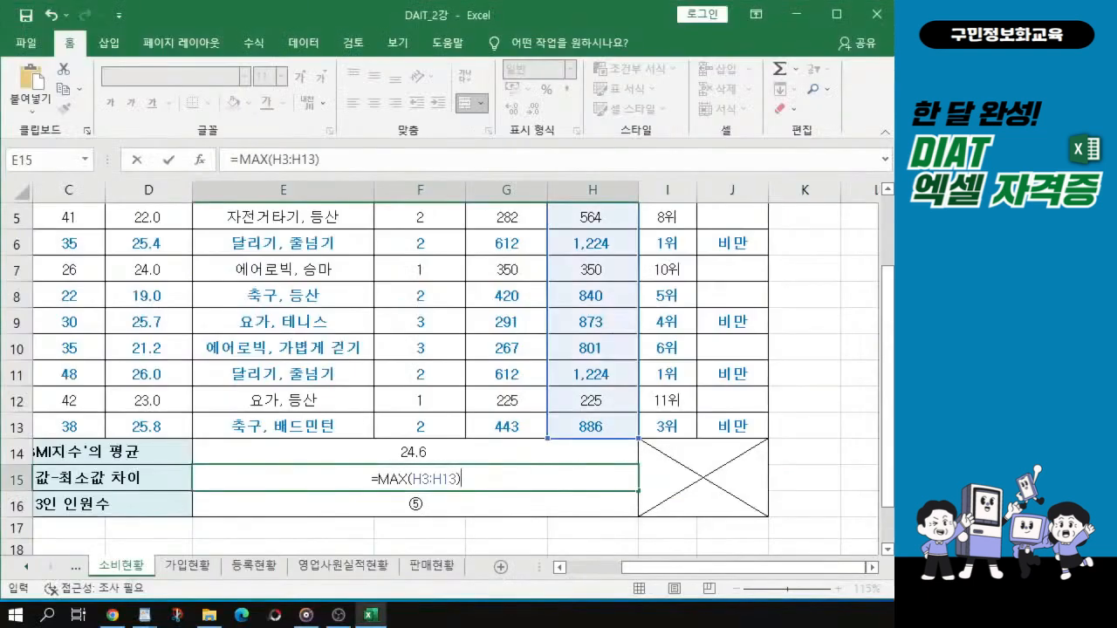
Extend the E15 formula with a minus sign followed by the MIN function
type("-")
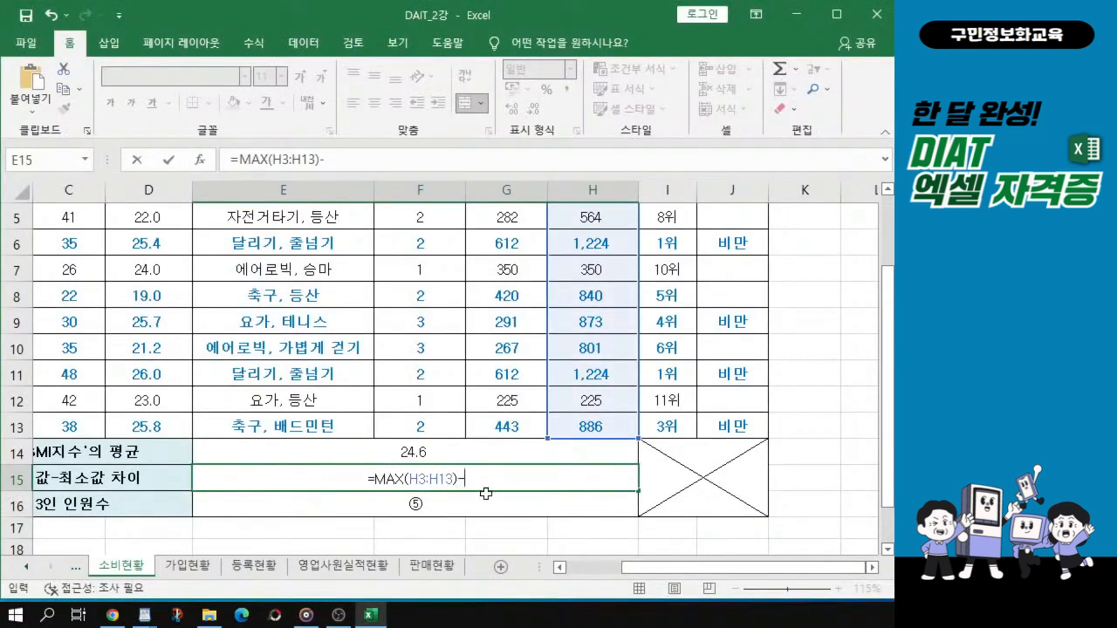
type("m")
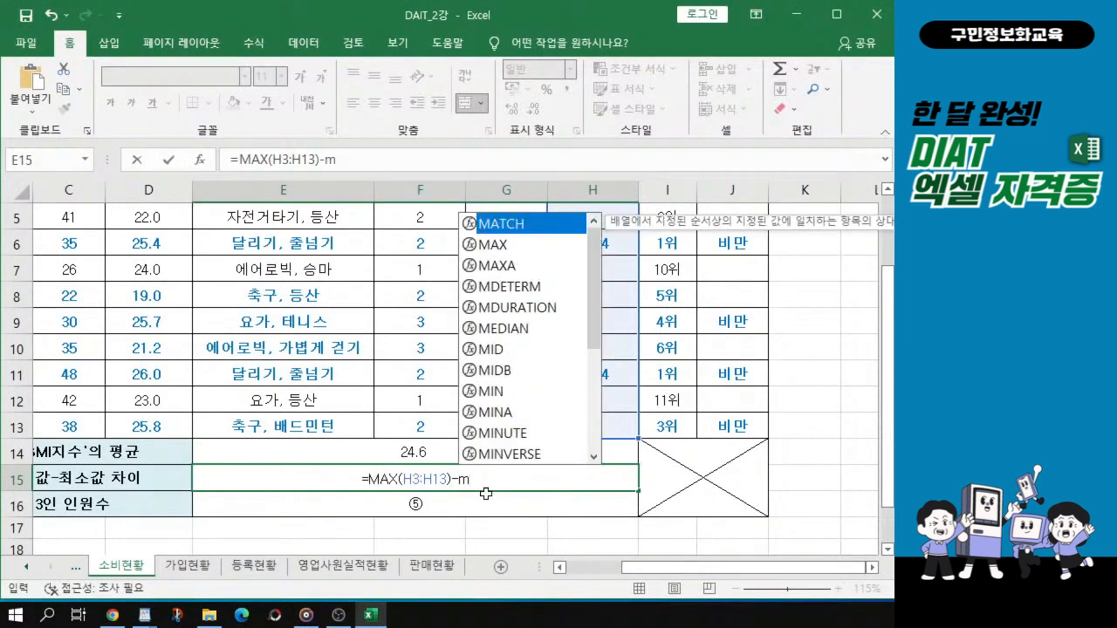
left_click(505, 393)
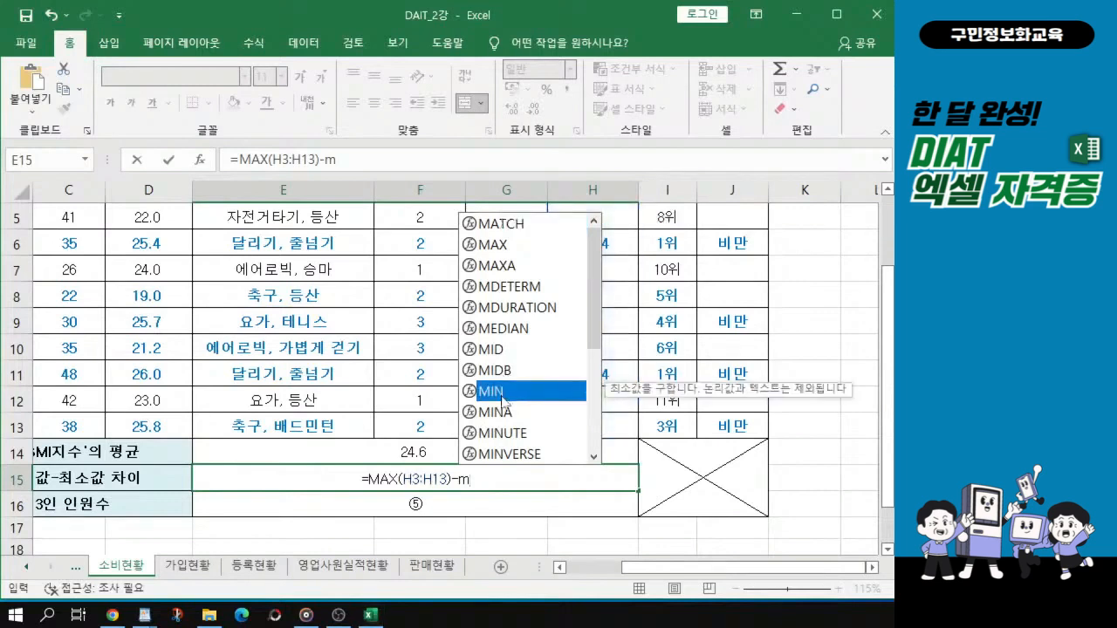
key("ctrl")
key("ctrl")
key("ctrl")
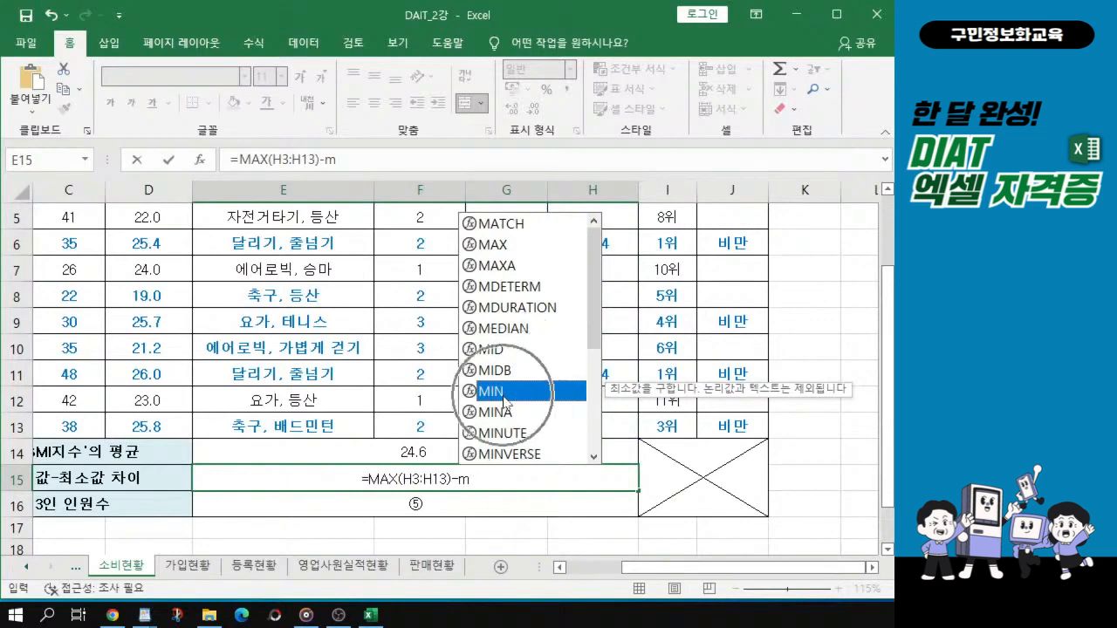
key("ctrl")
key("ctrl")
key("ctrl")
key("ctrl")
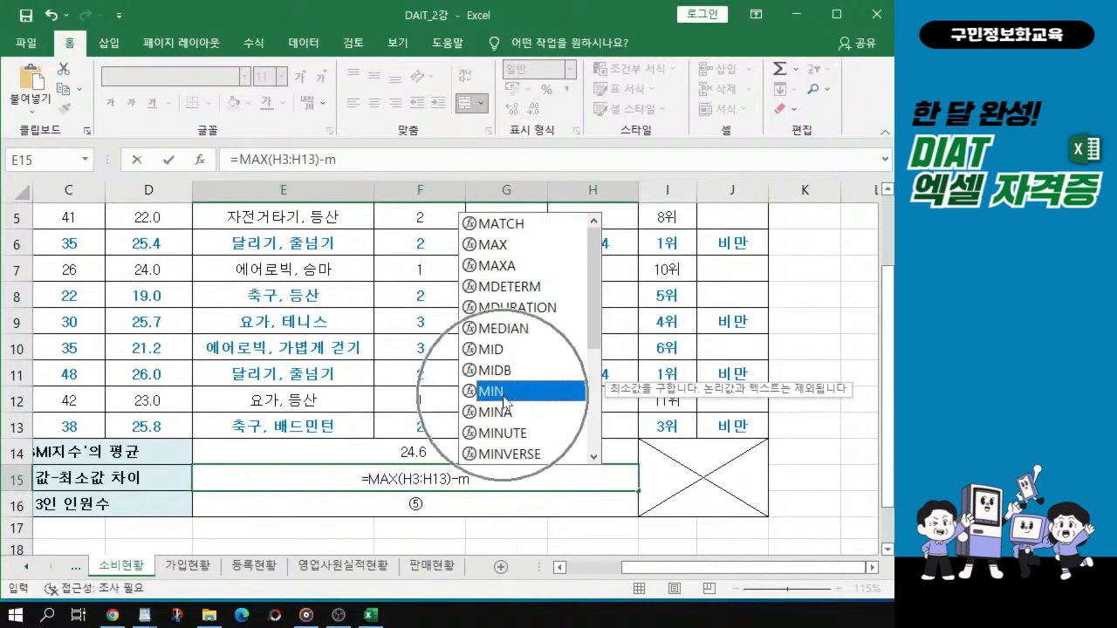
key("ctrl")
key("ctrl")
double_click(494, 391)
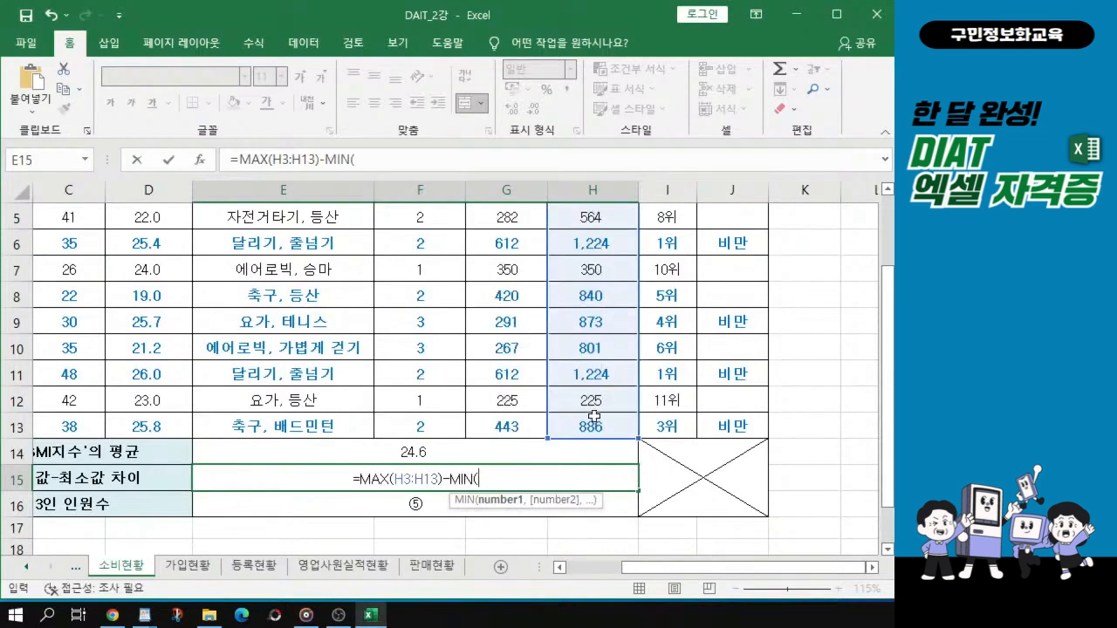
Use H3:H13 as the MIN range, close the parenthesis and enter the completed =MAX(H3:H13)-MIN(H3:H13) formula in E15
scroll(593, 415, "up", 1)
key("ctrl")
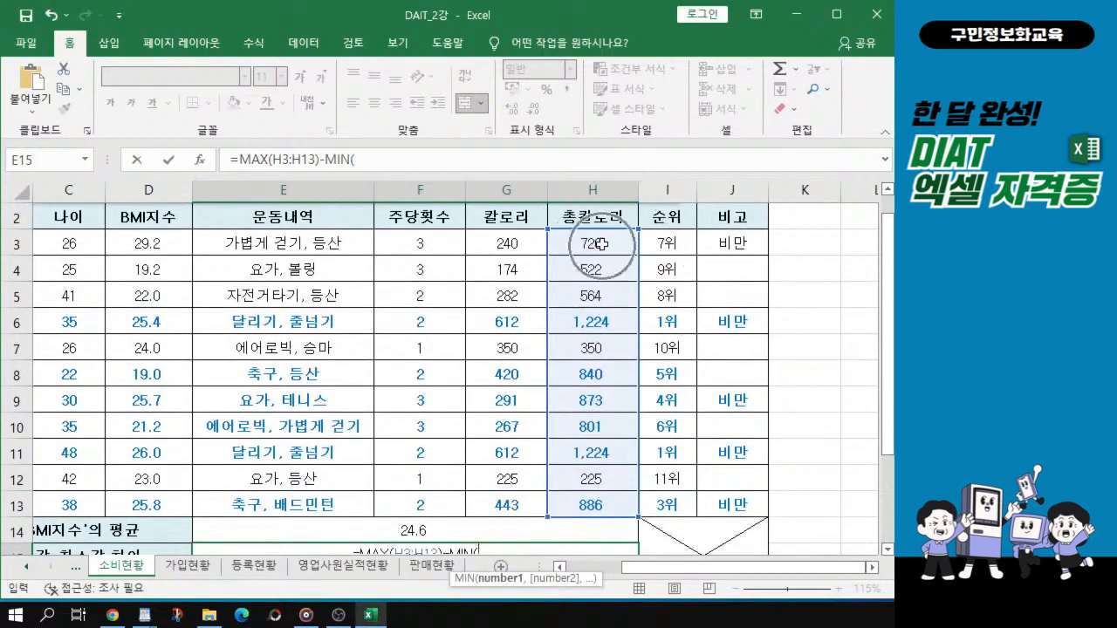
left_click(603, 245)
left_click_drag(602, 245, 594, 506)
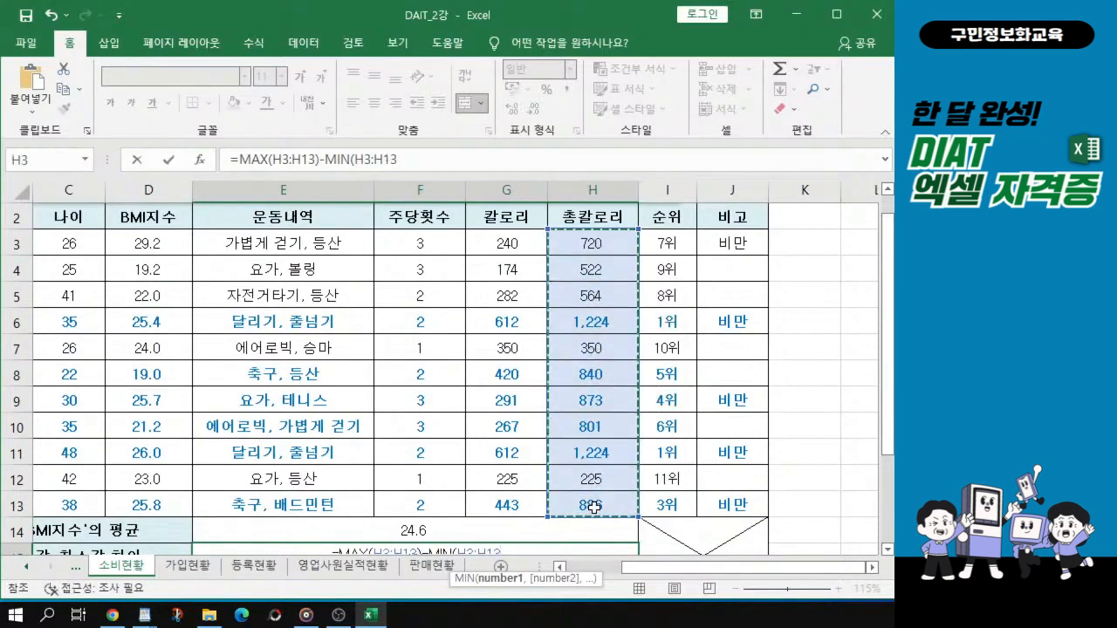
scroll(593, 506, "down", 1)
type(")")
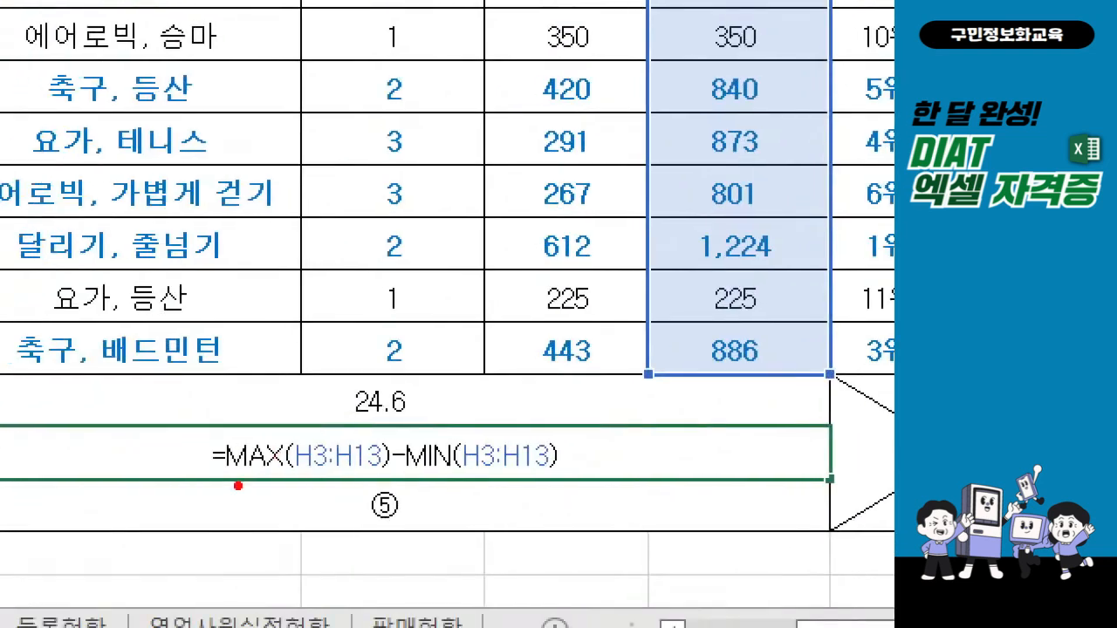
left_click_drag(226, 480, 565, 471)
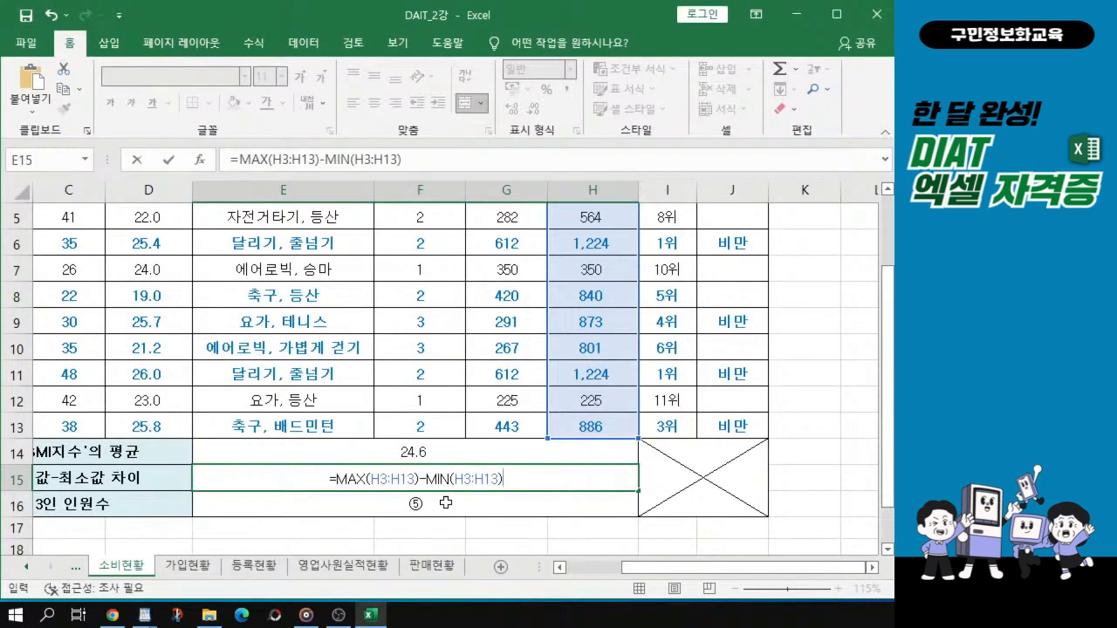
key("Return")
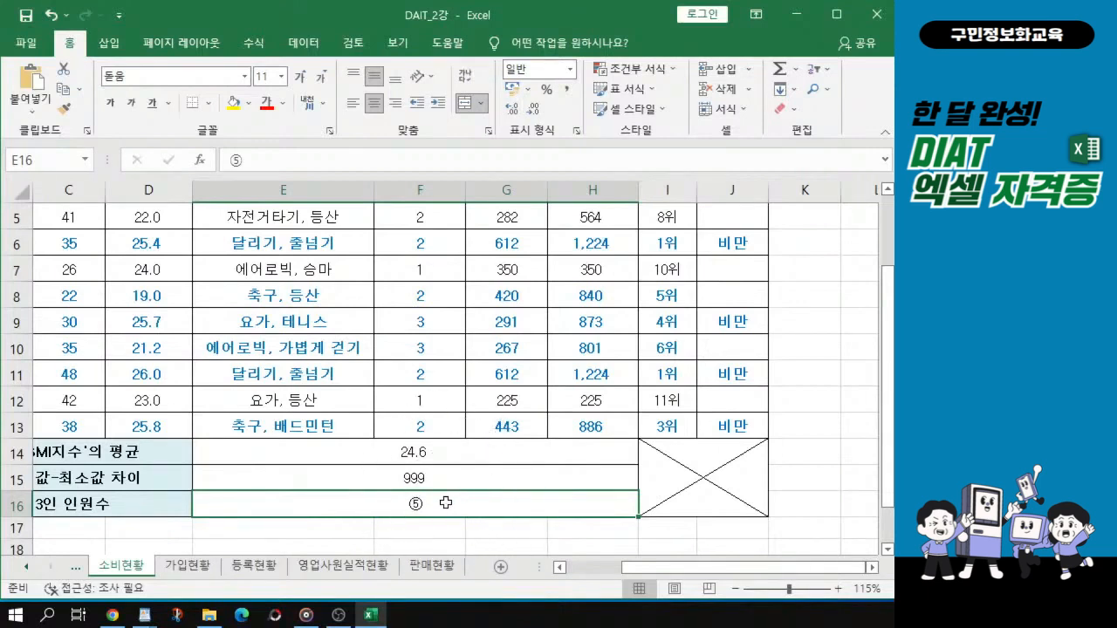
Begin a formula in E16 with the COUNTIF function for the number of people whose 주당횟수 is 3
key("alt+Tab")
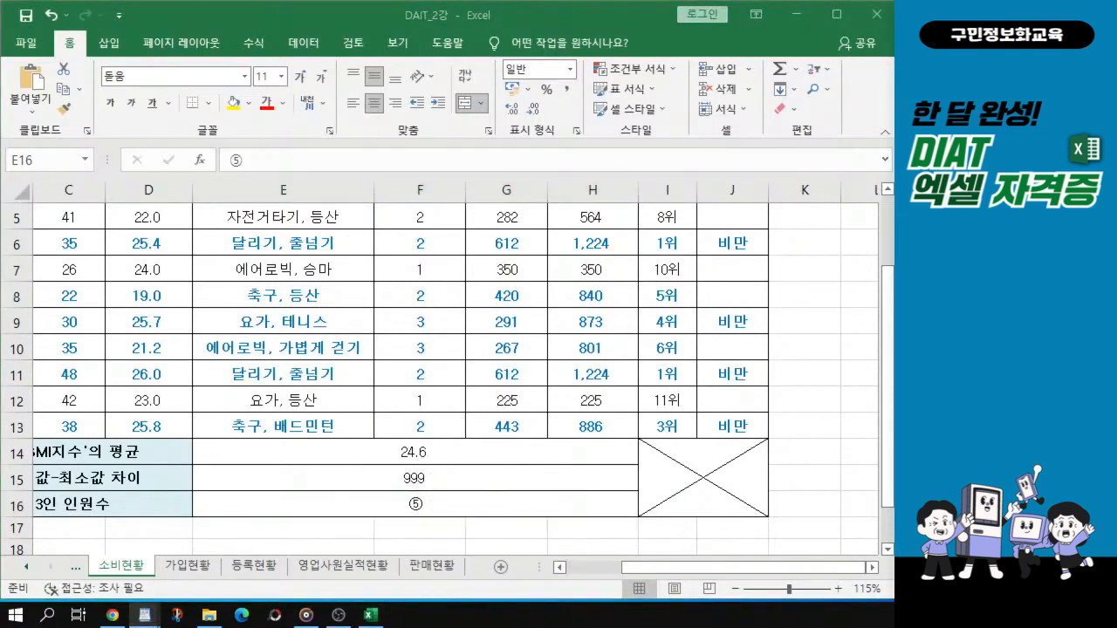
left_click(396, 512)
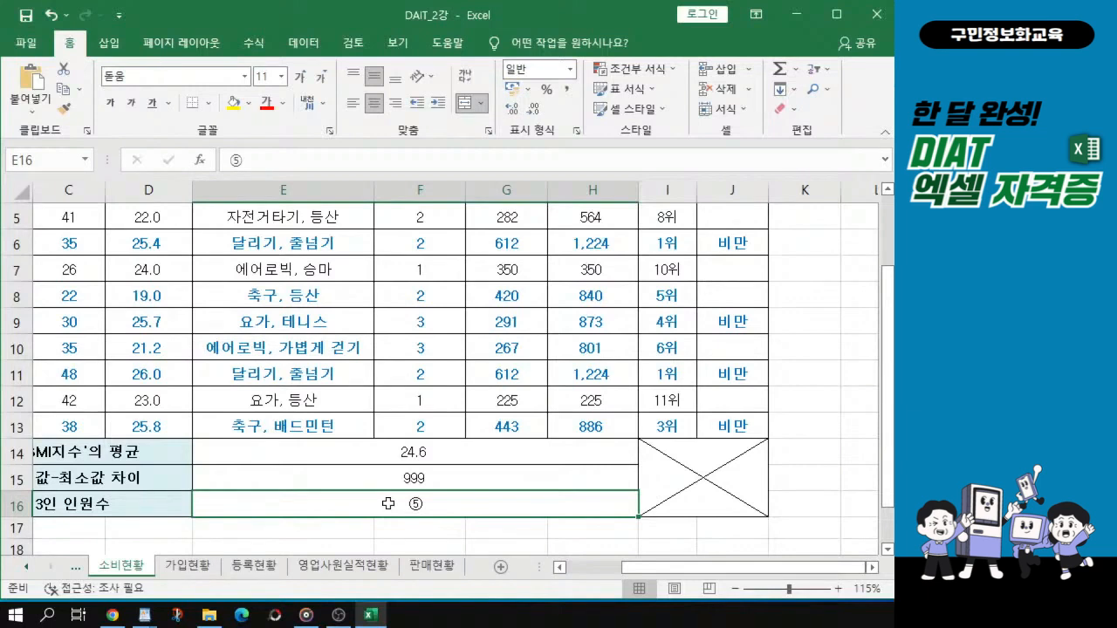
type("=")
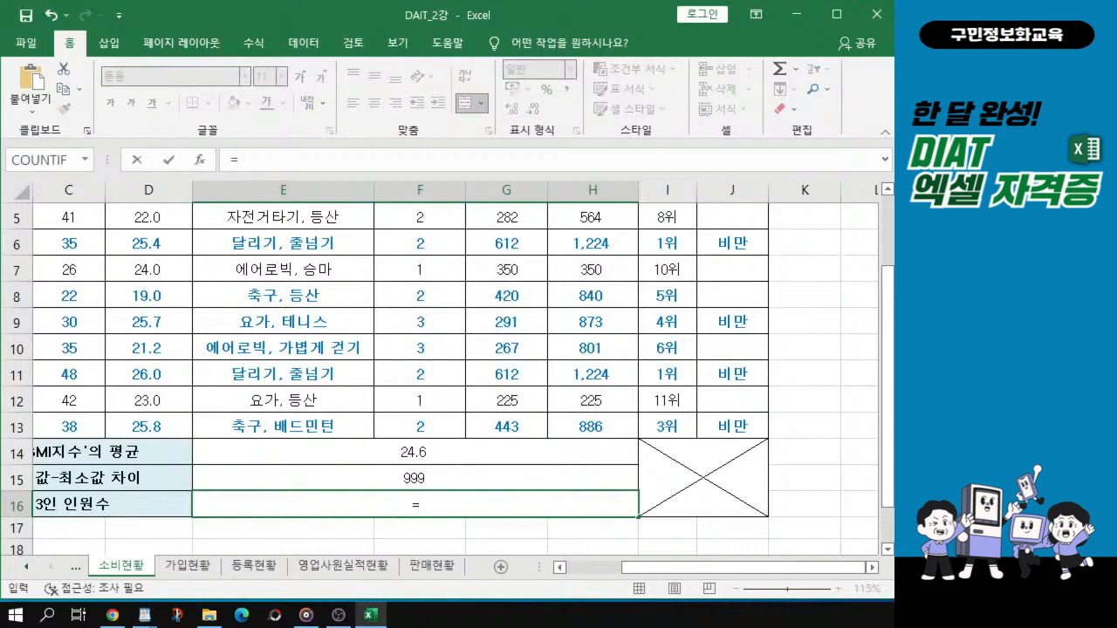
type("co")
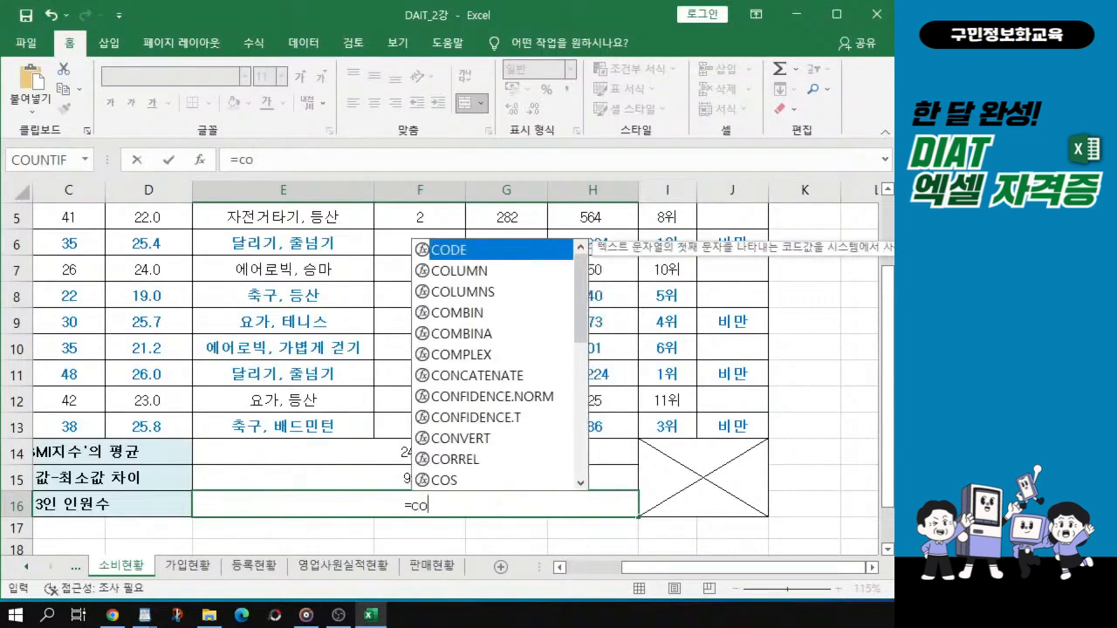
type("u")
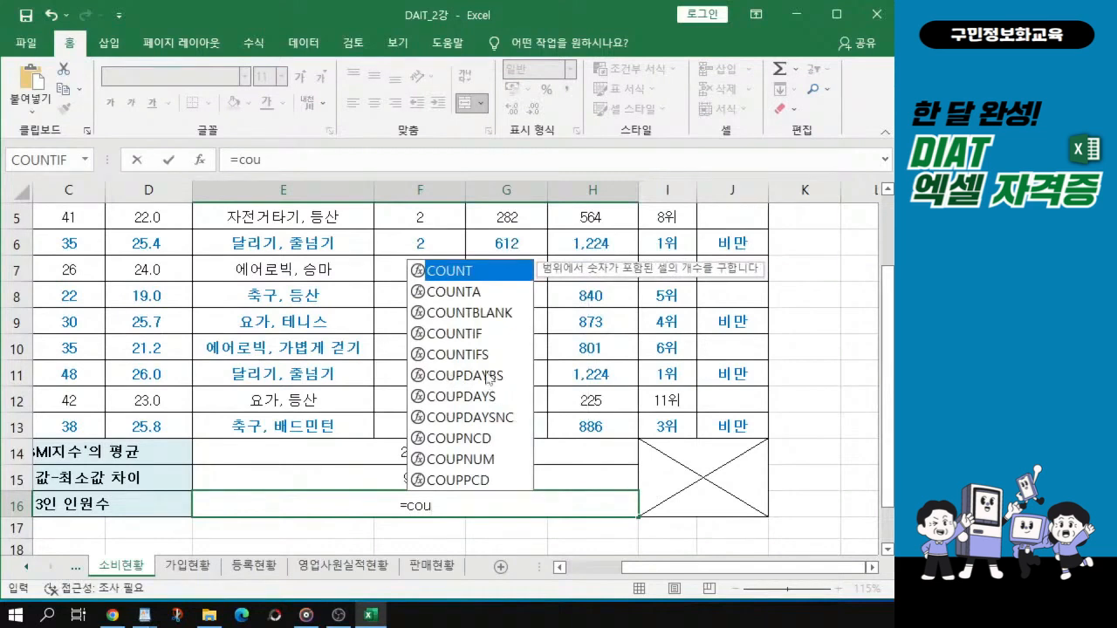
left_click(457, 341)
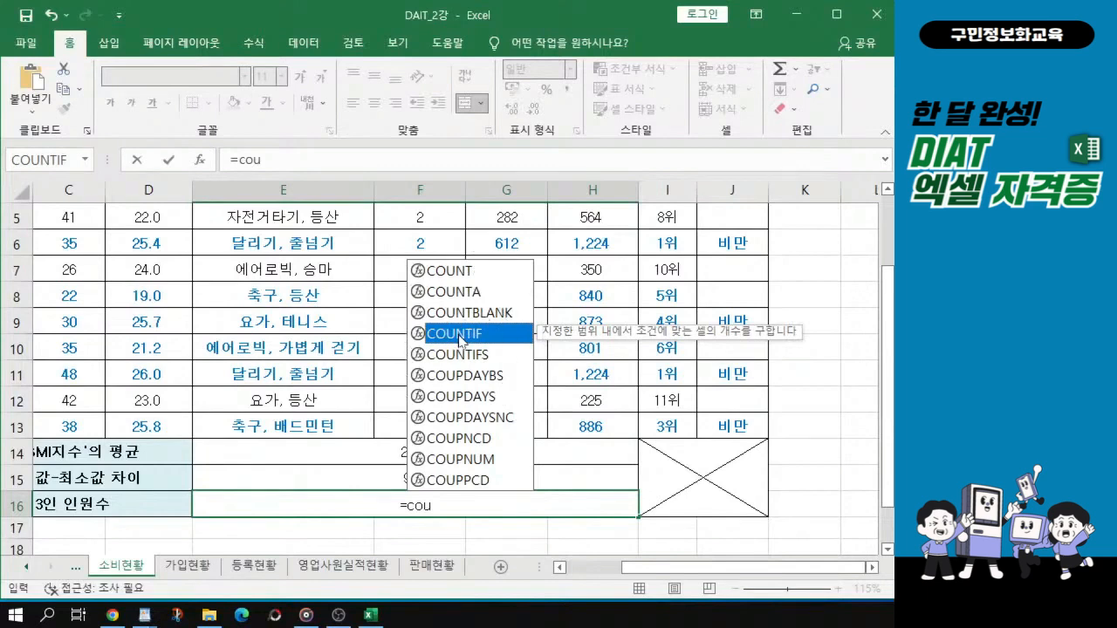
double_click(458, 340)
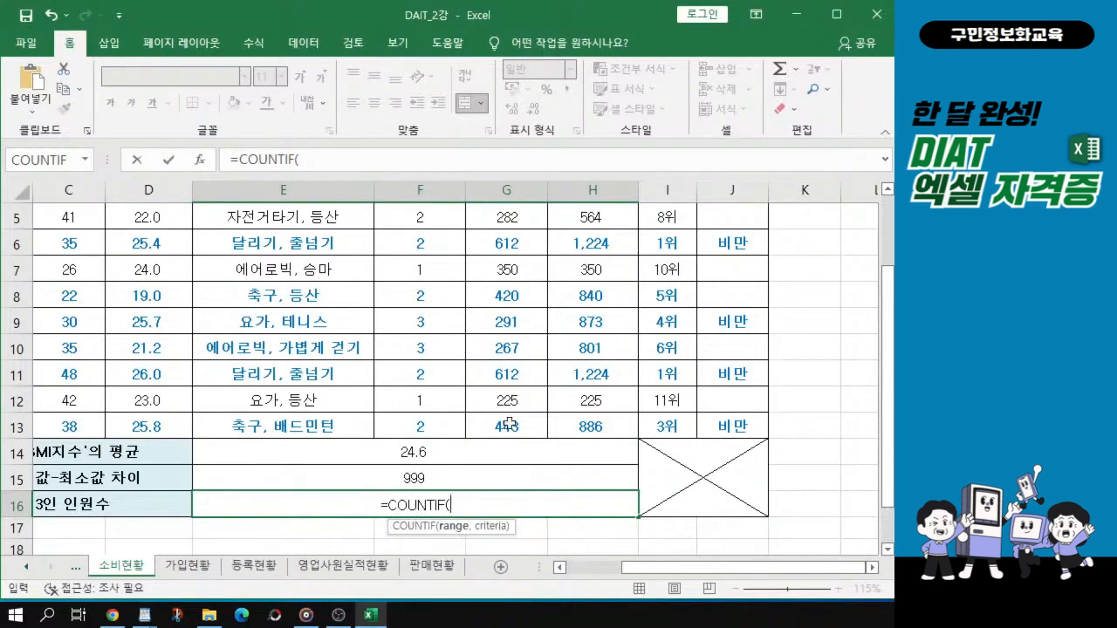
Use the 주당횟수 values F3:F13 as the COUNTIF range and add the comma before the criteria argument
scroll(468, 367, "up", 1)
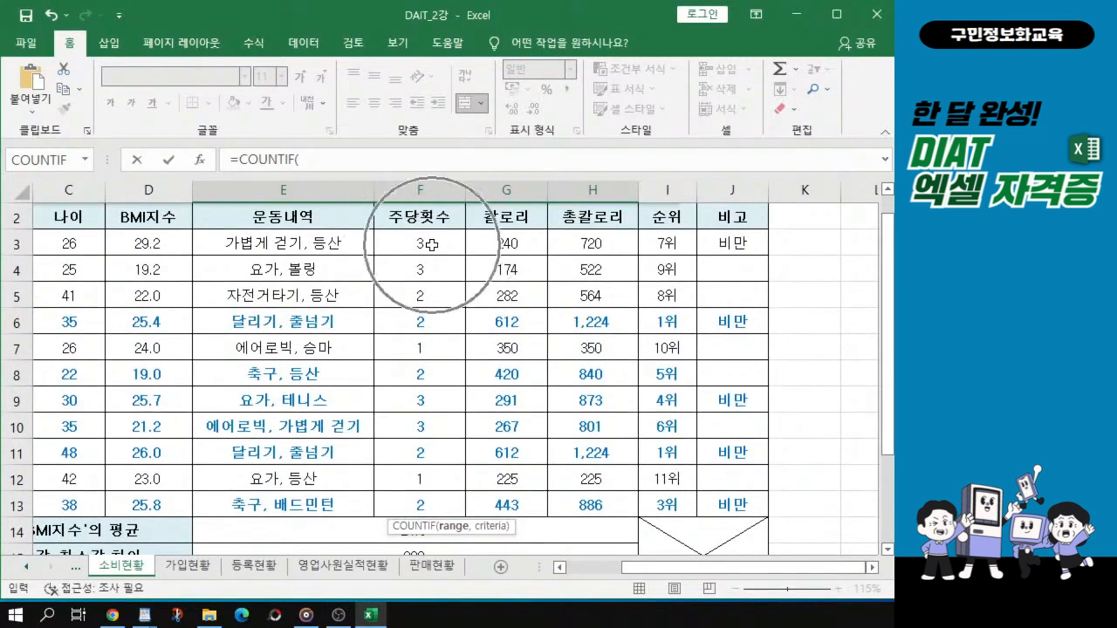
left_click(431, 246)
left_click_drag(431, 245, 436, 511)
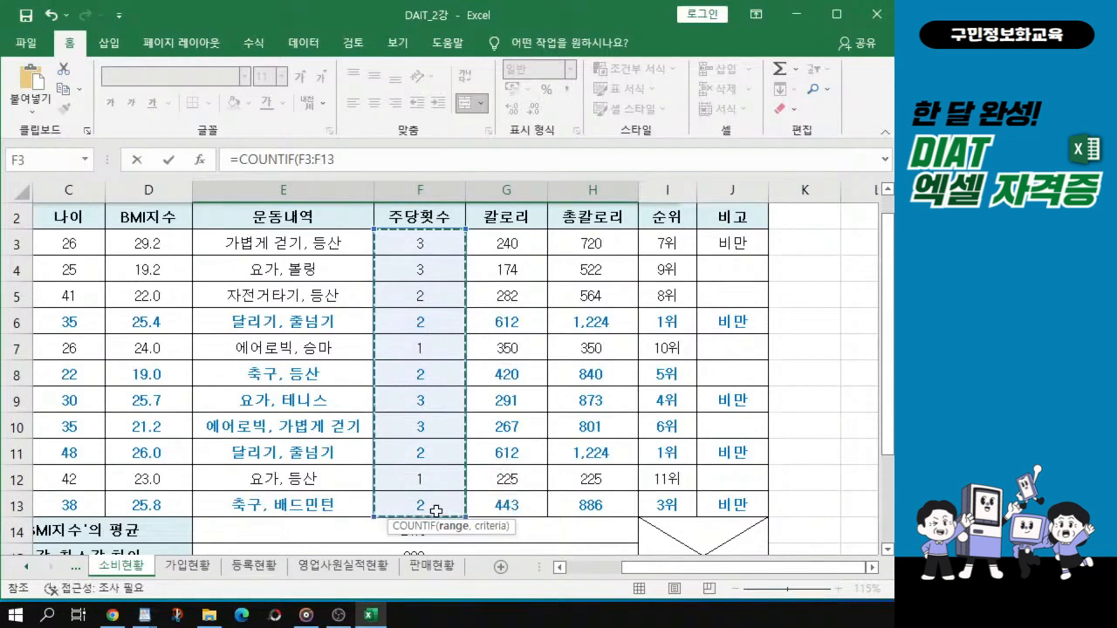
scroll(559, 399, "down", 2)
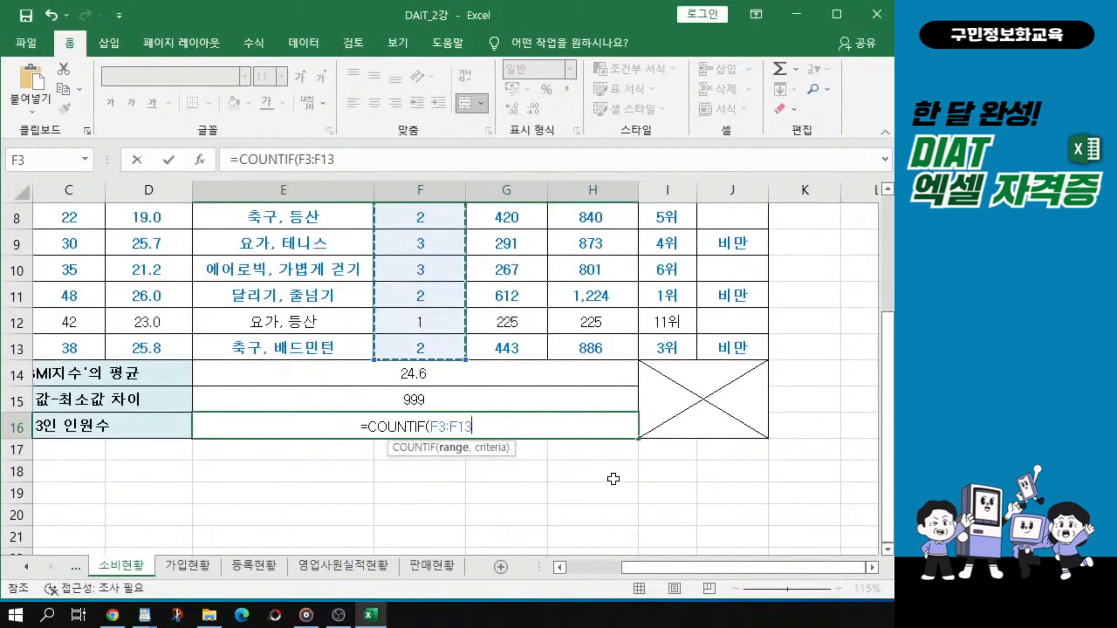
type(",")
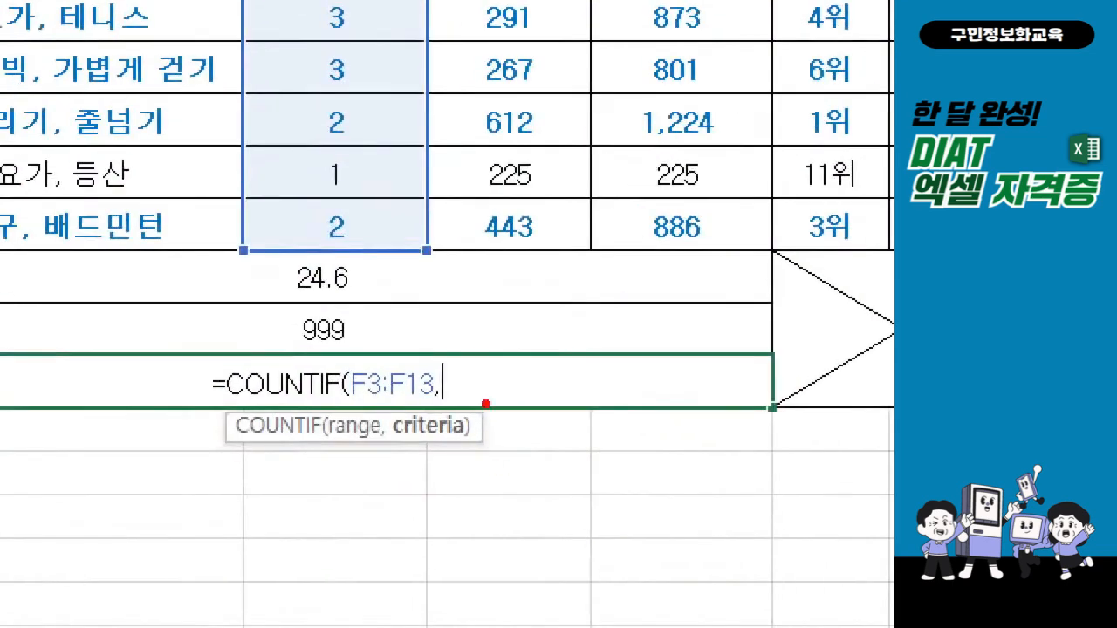
mouse_move(454, 361)
left_mouse_down()
mouse_move(464, 403)
mouse_move(452, 404)
left_mouse_up()
mouse_move(503, 367)
left_mouse_down()
mouse_move(522, 385)
mouse_move(505, 409)
left_mouse_up()
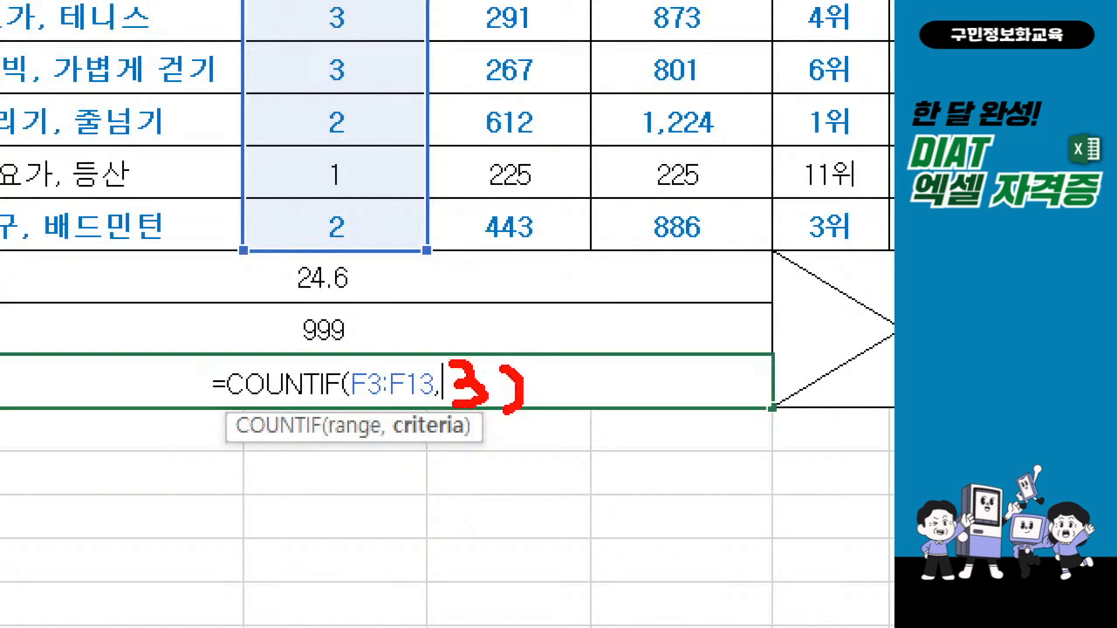
left_click_drag(546, 244, 480, 352)
left_click_drag(478, 316, 514, 329)
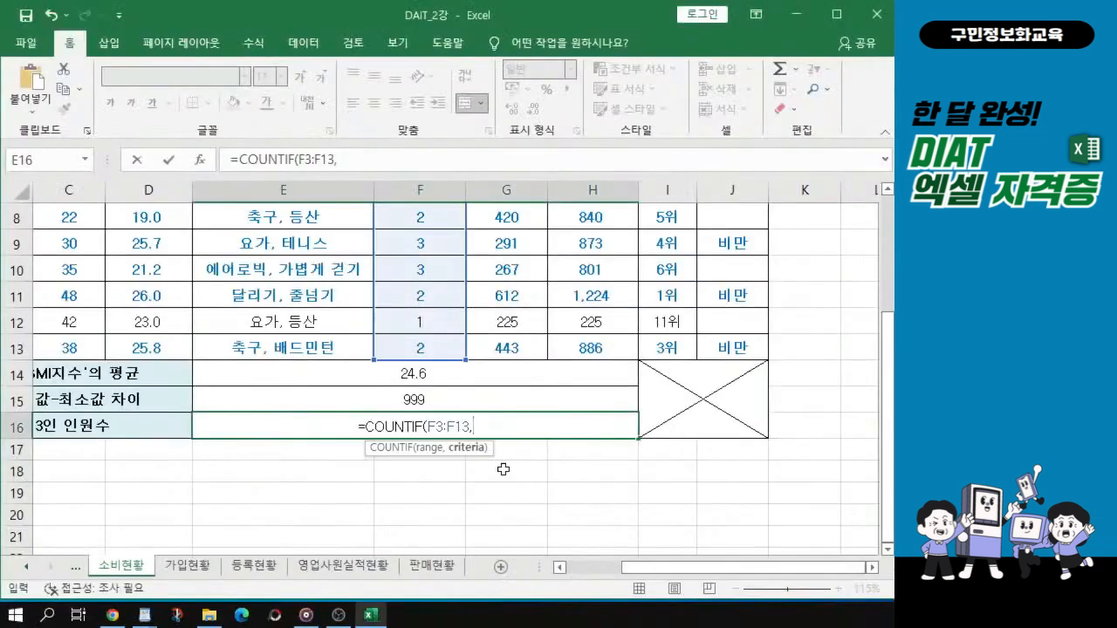
Set the criterion to "3", close the parenthesis and enter the completed =COUNTIF(F3:F13,"3") formula in E16
type("\"")
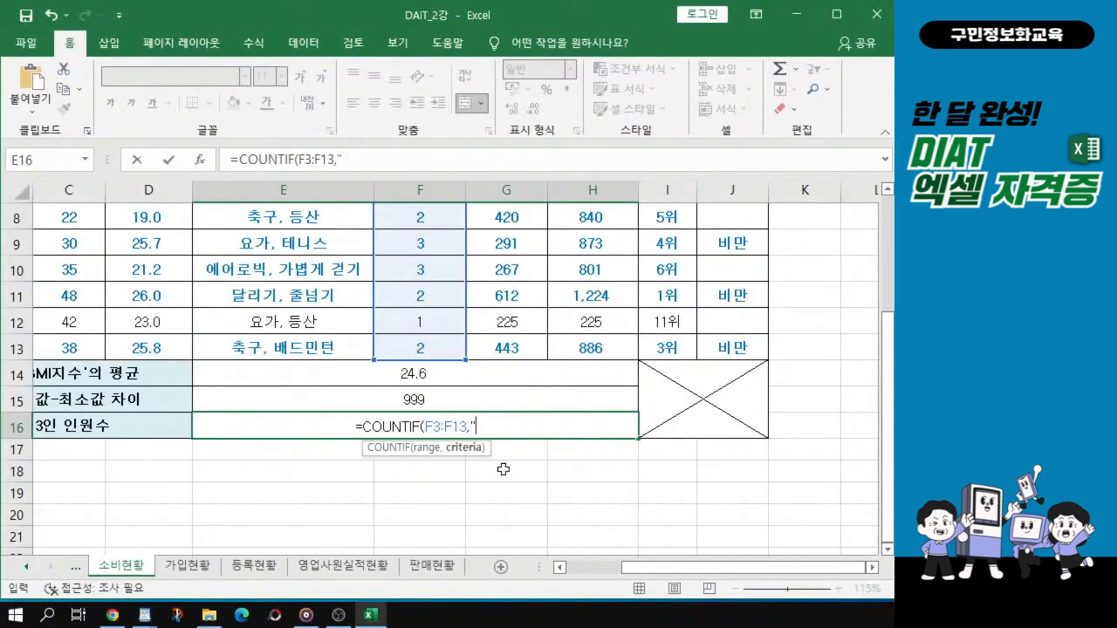
type("3\"")
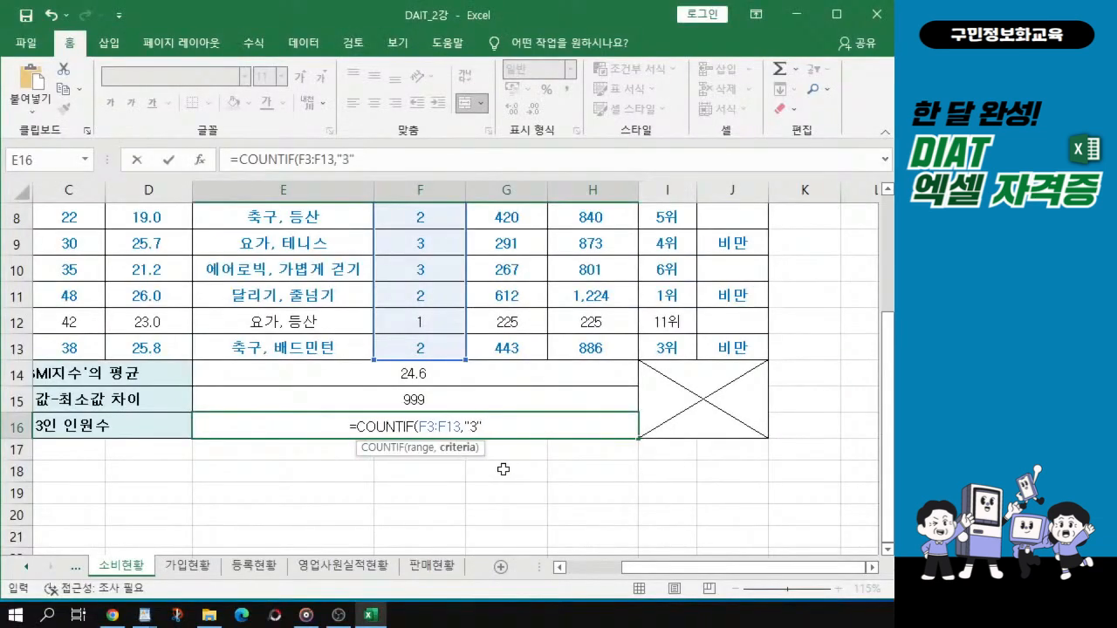
type(")")
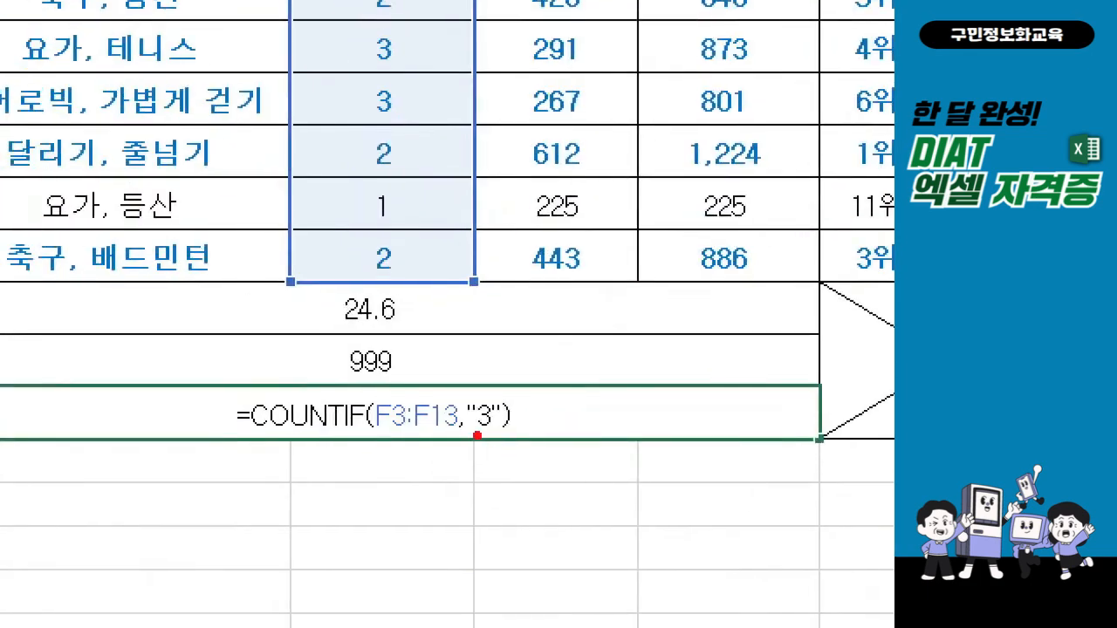
left_click_drag(477, 435, 505, 426)
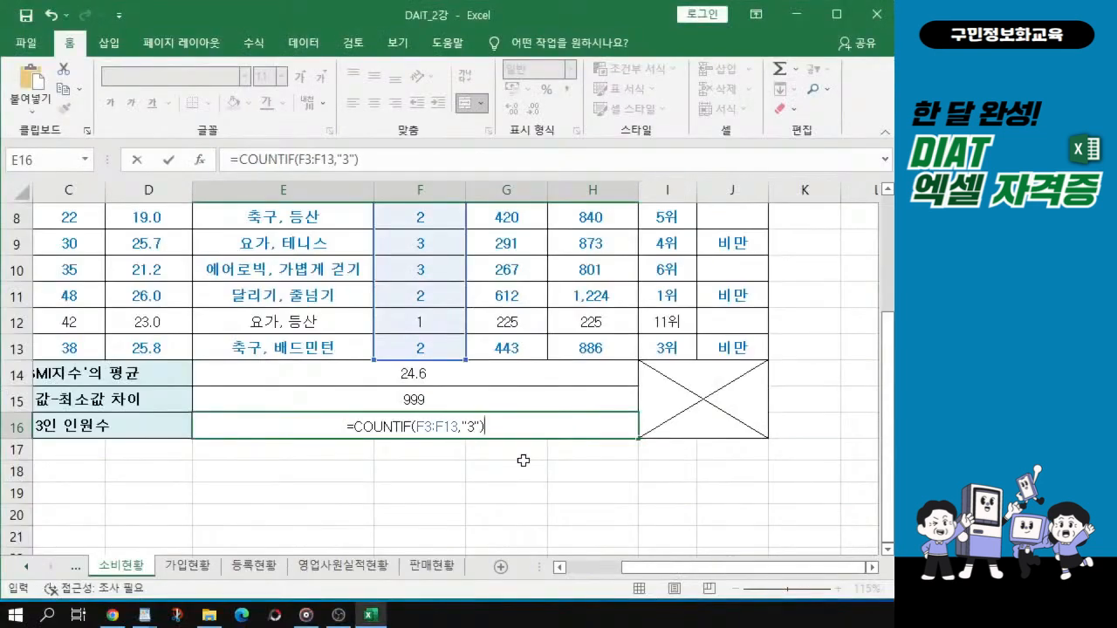
key("Return")
left_click(419, 431)
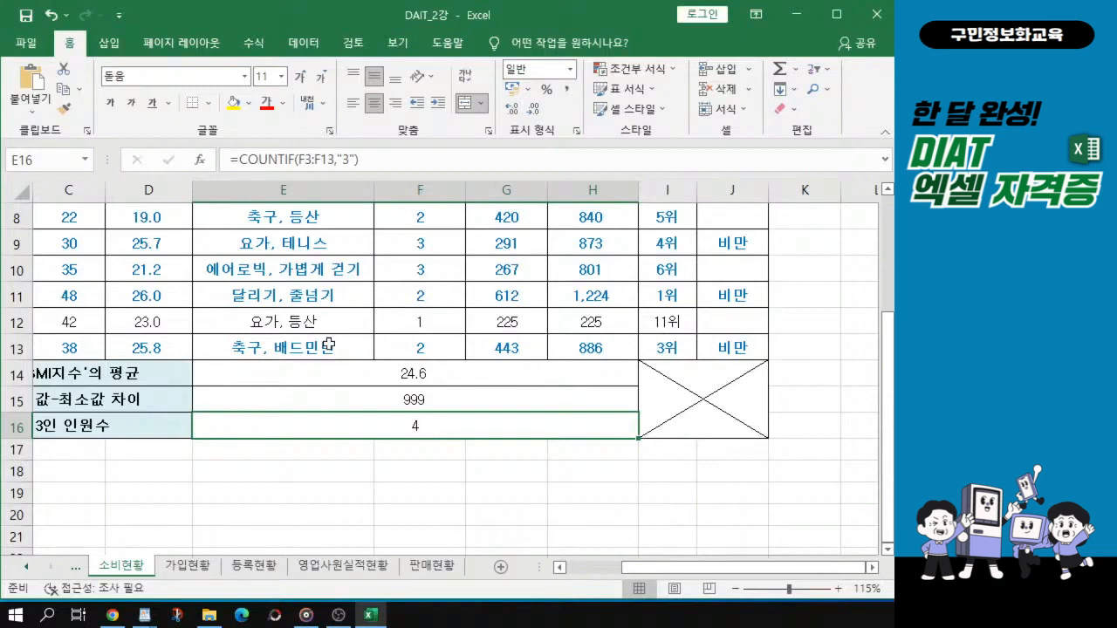
Review the whole 소비현황 worksheet at 100% zoom, from the title to the three summary rows
scroll(583, 295, "up", 1)
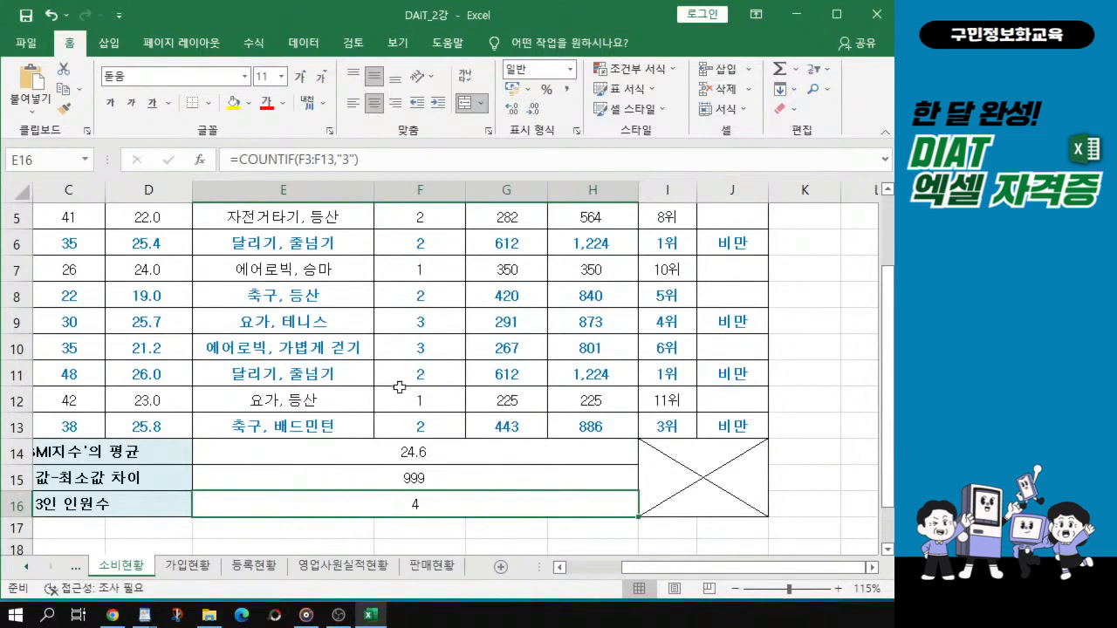
scroll(396, 381, "down", 1, "ctrl")
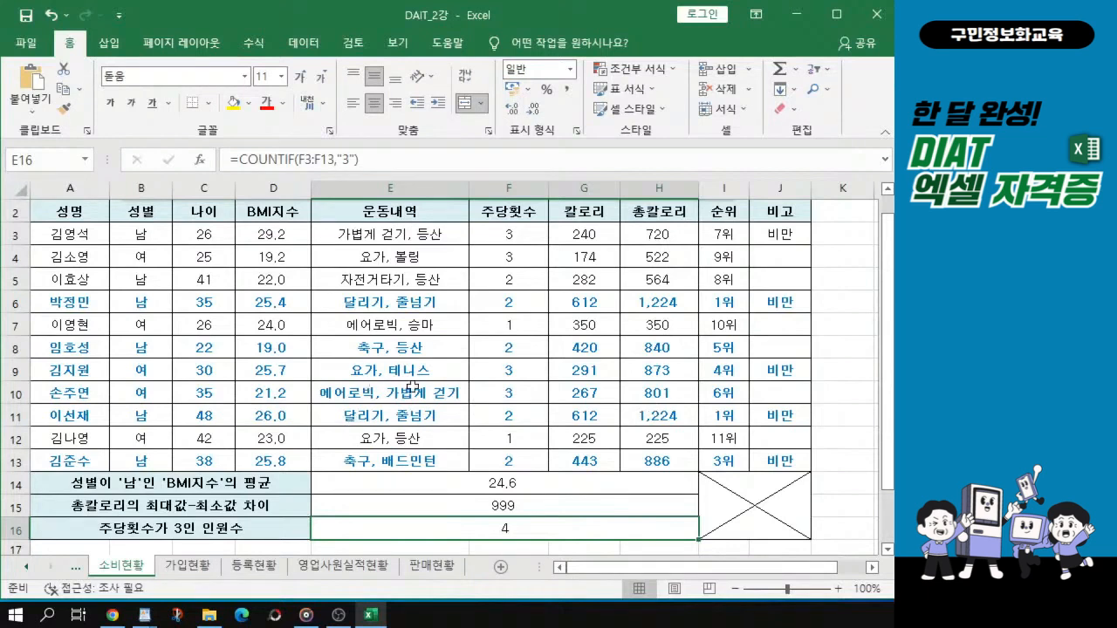
scroll(411, 386, "up", 1)
scroll(349, 390, "down", 1)
scroll(347, 391, "up", 1)
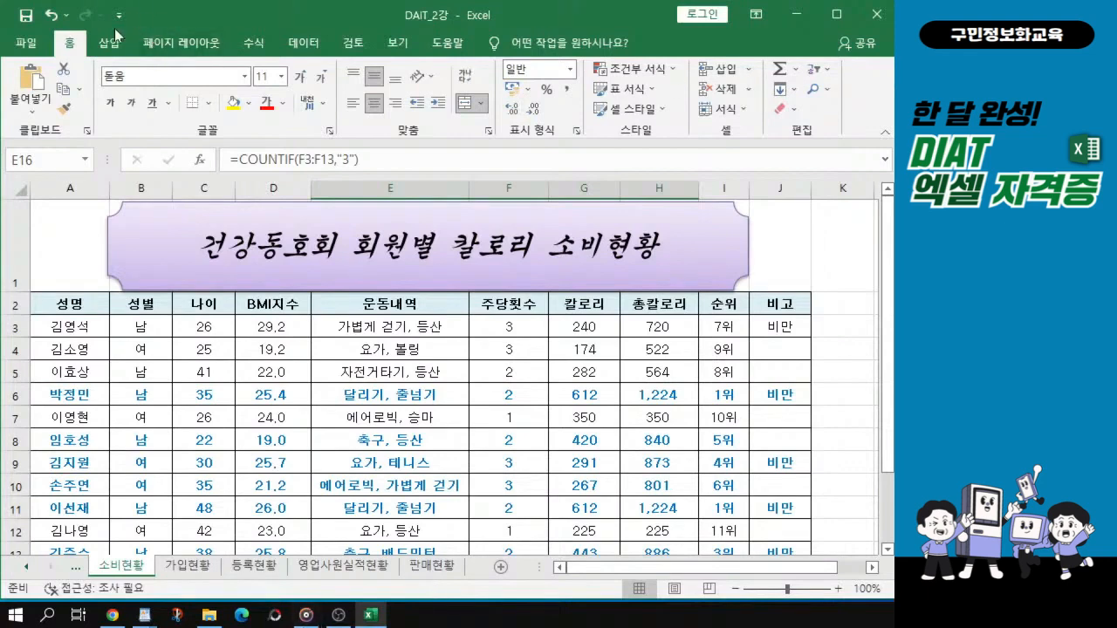
Take the DAIT_2강 workbook window out of its maximized state and place it lower on the desktop
left_click_drag(315, 11, 401, 151)
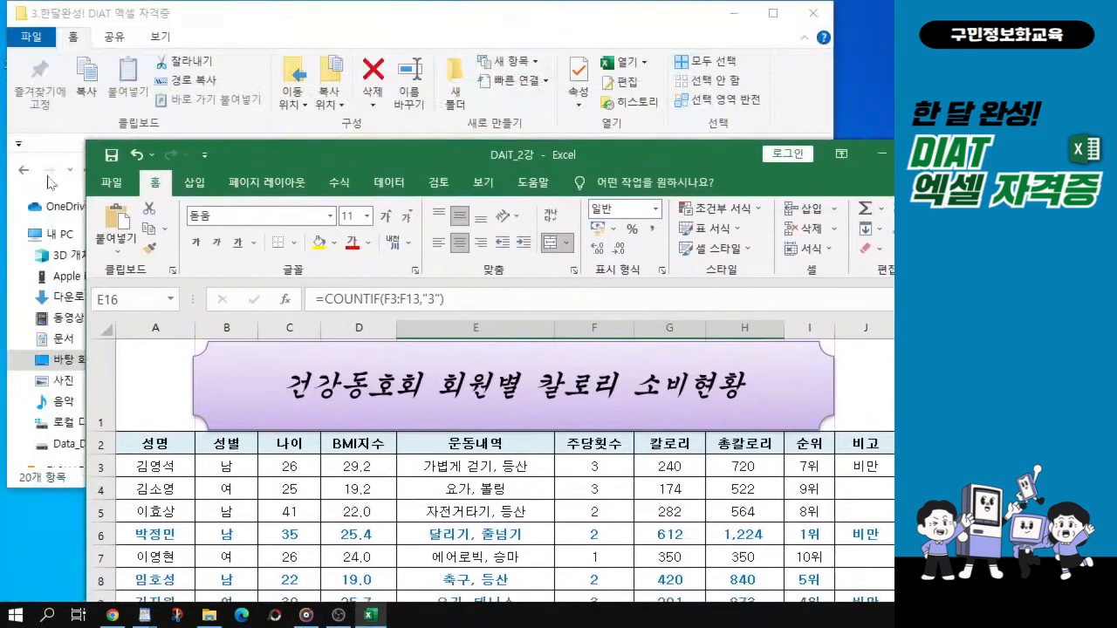
key("ctrl")
key("ctrl")
key("ctrl")
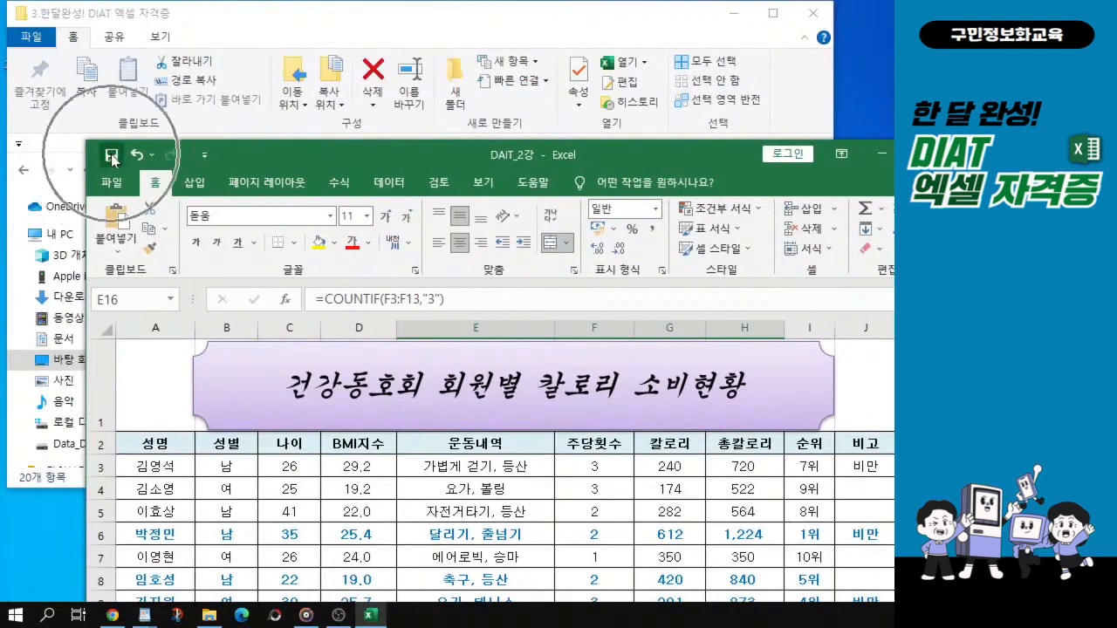